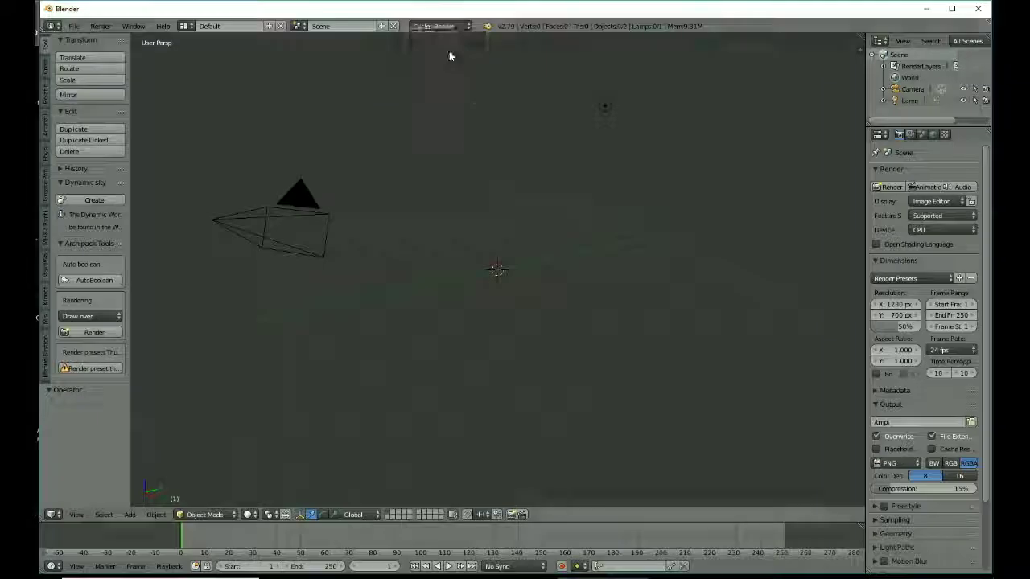
Import the Wavefront model tuto_mecedes.obj from the most recently used folder.
click(73, 26)
mouse_move(90, 246)
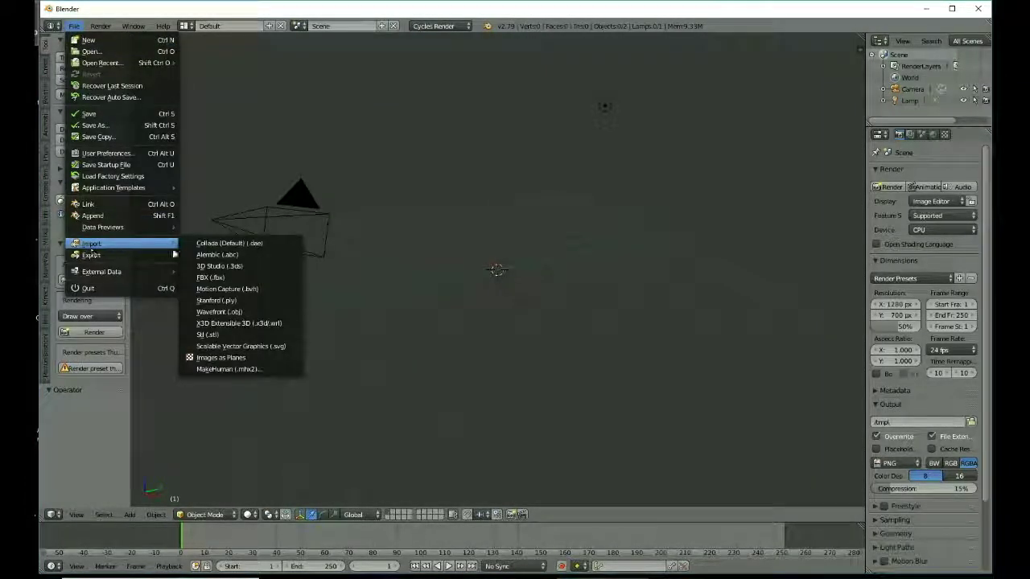
click(251, 312)
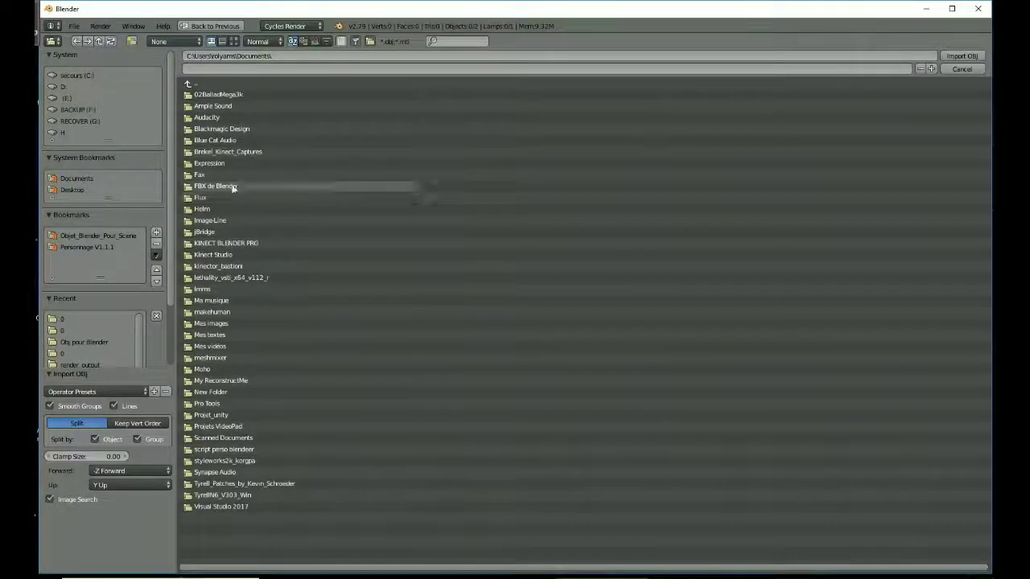
click(76, 320)
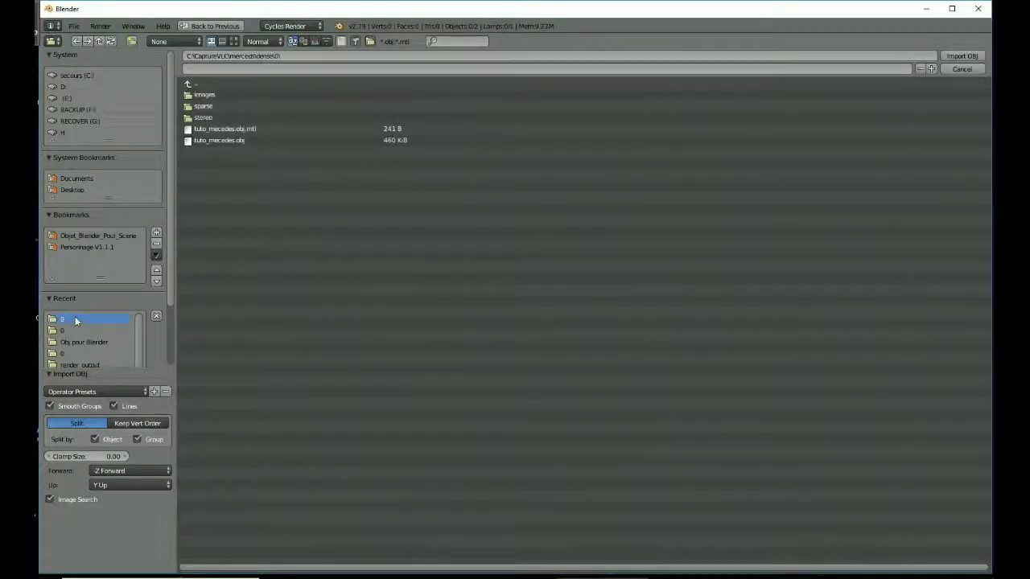
click(251, 131)
click(251, 139)
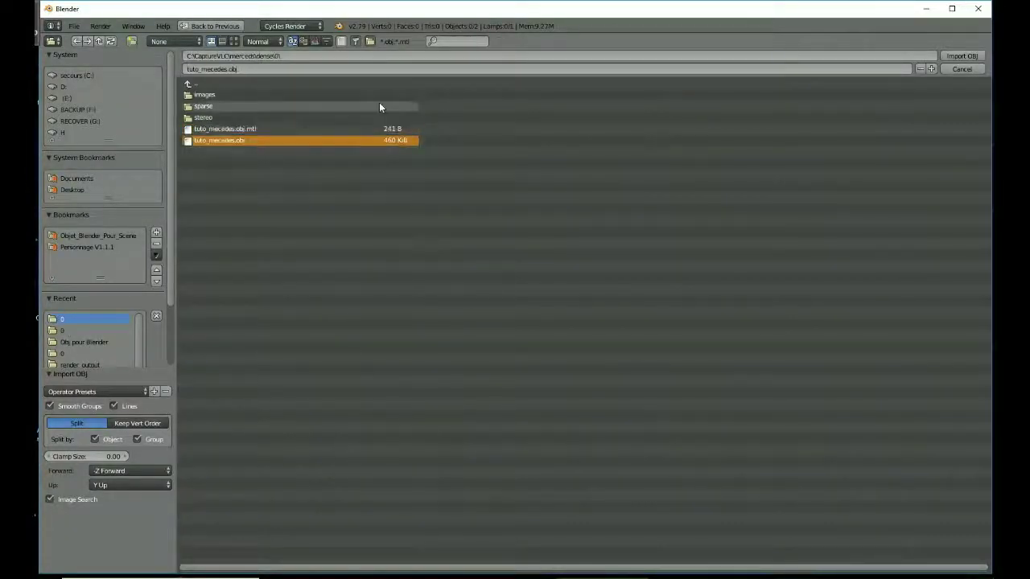
click(964, 56)
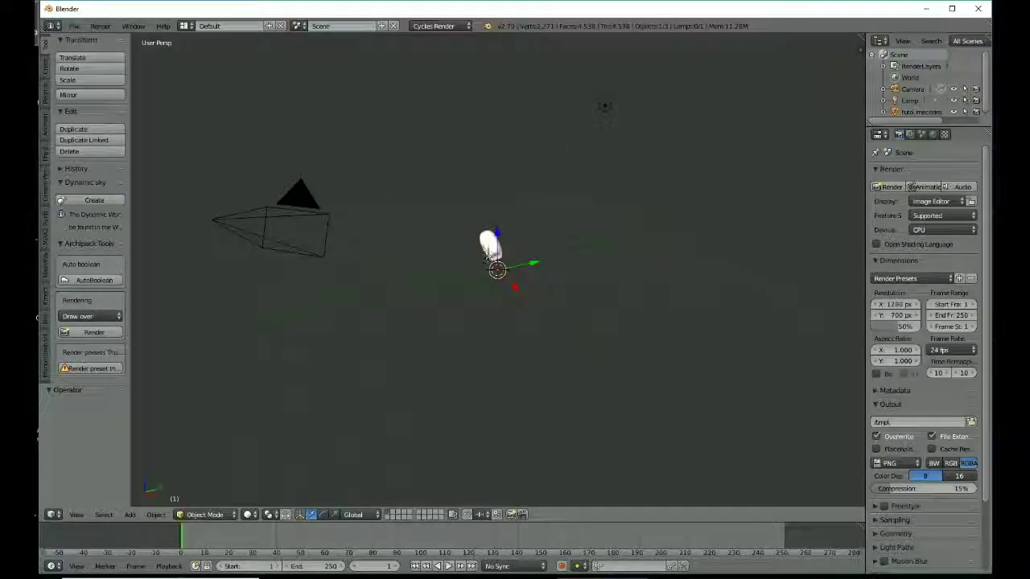
Select the imported car mesh and start the Screencast Keys display.
click(488, 248)
right_click(488, 248)
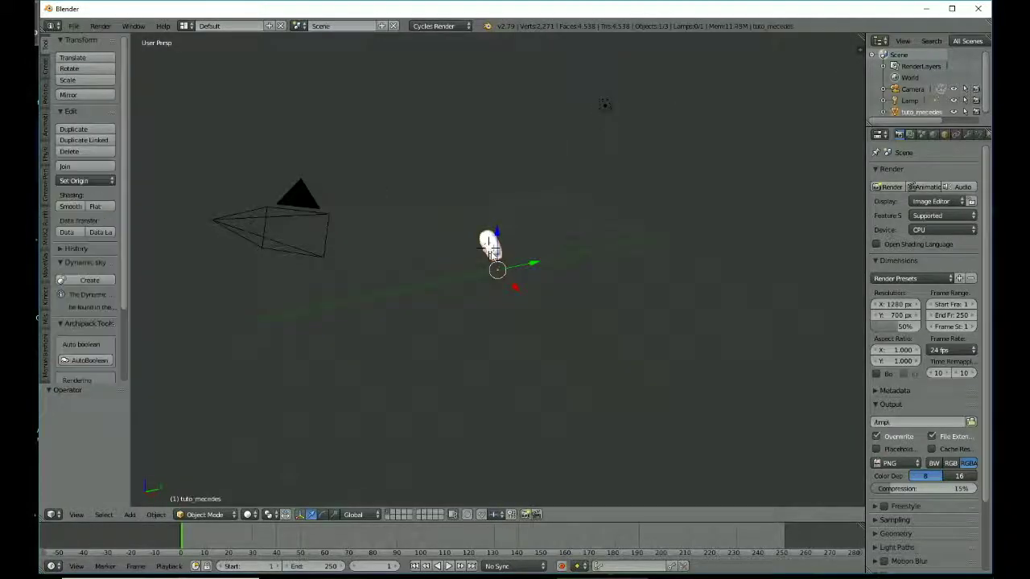
click(859, 54)
scroll(821, 480, down, 20)
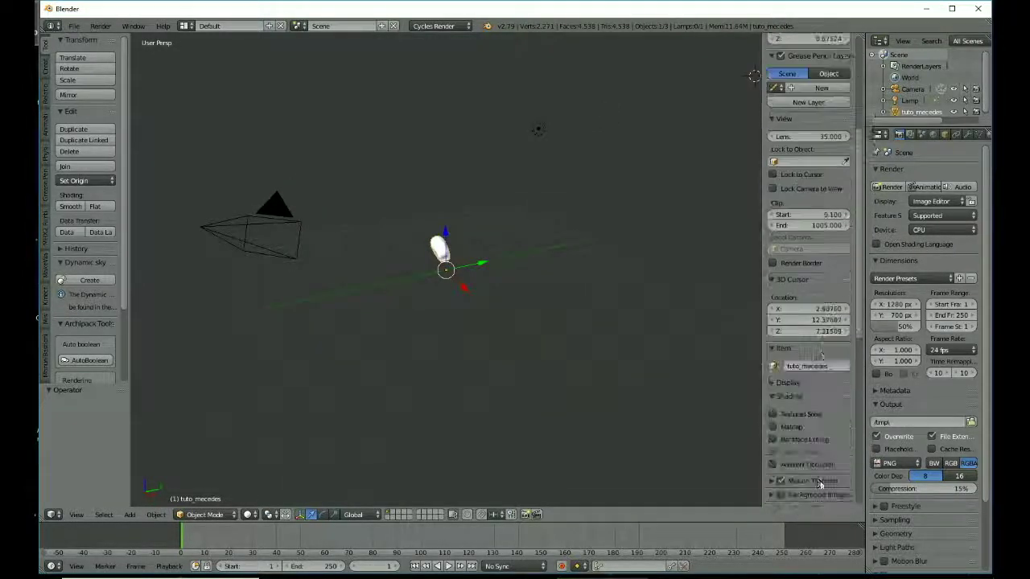
scroll(813, 484, down, 1)
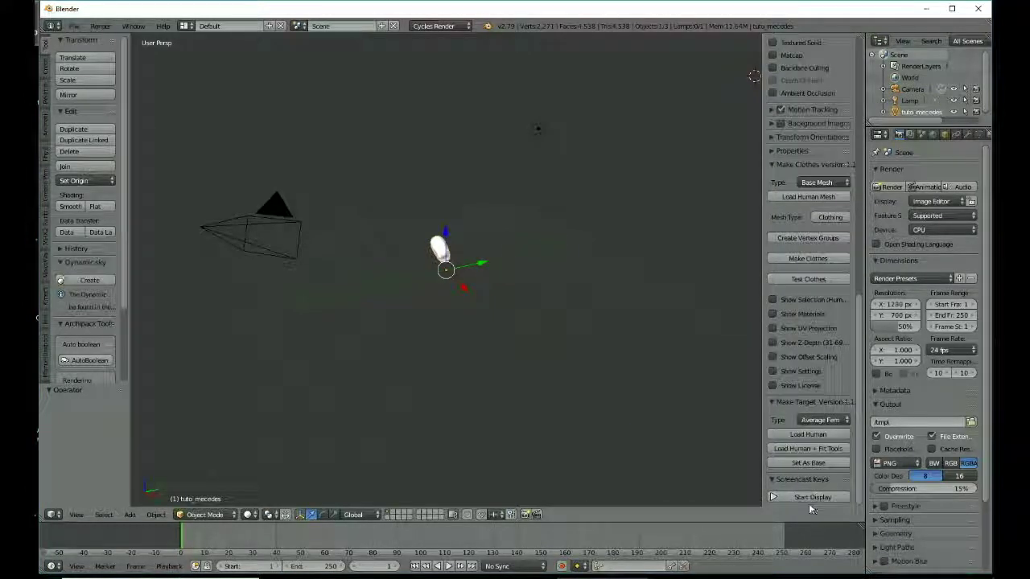
click(811, 498)
Set the origin of the car mesh with Origin to Geometry.
key(ctrl+alt+shift+c)
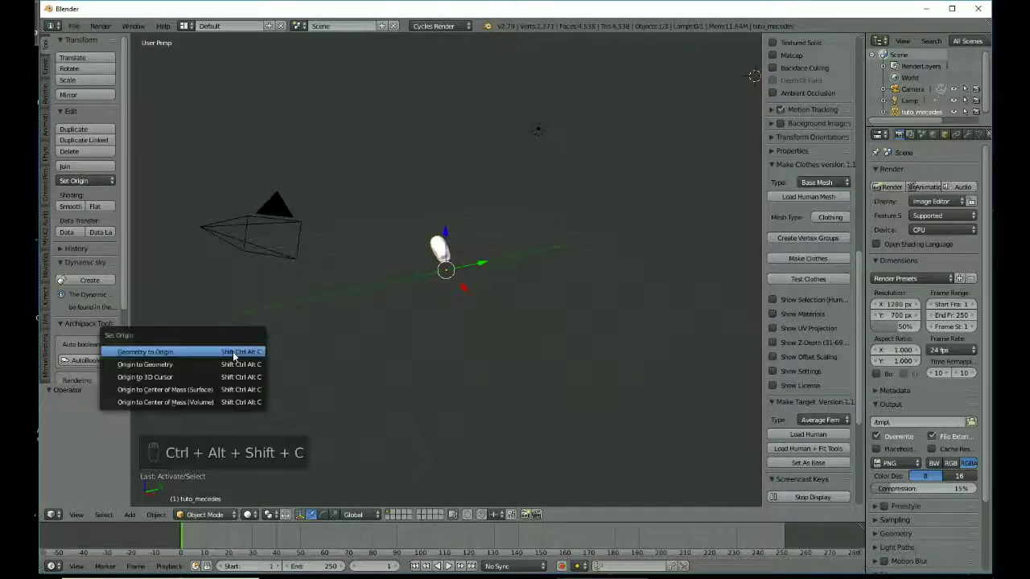
click(229, 352)
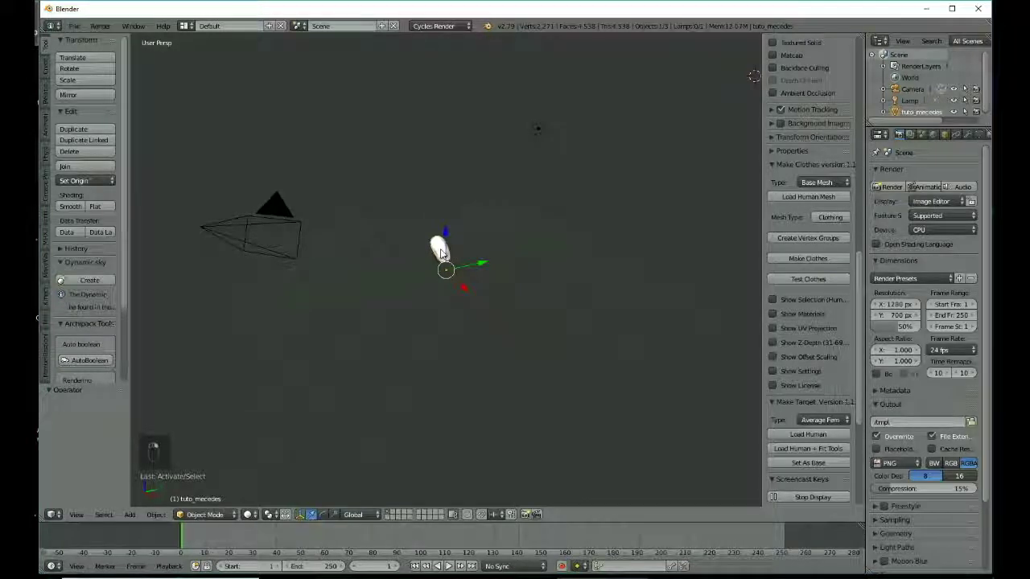
key(ctrl+alt+shift+c)
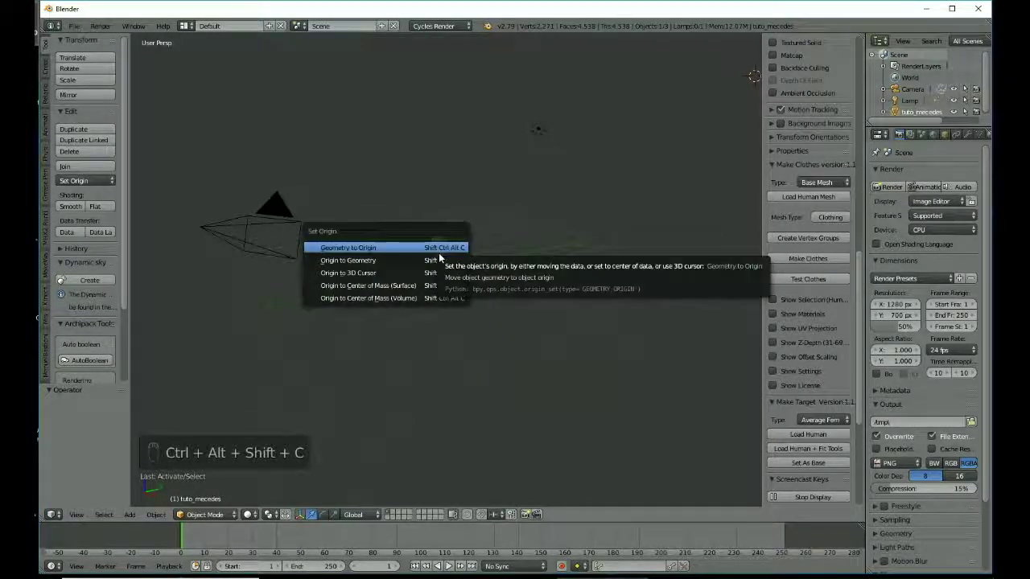
click(440, 262)
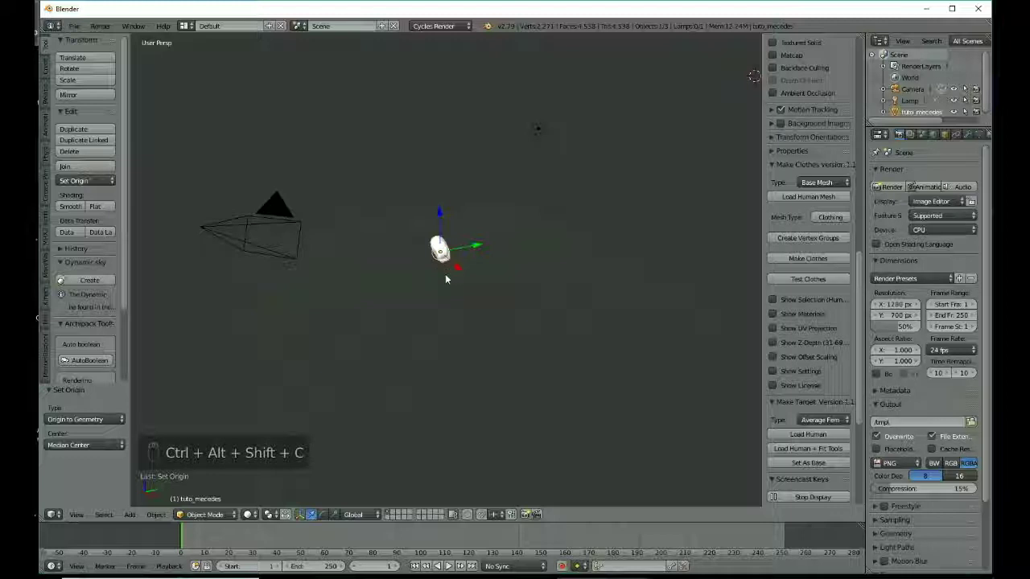
Reset the 3D cursor to the scene center and snap the car mesh to it.
key(shift+c)
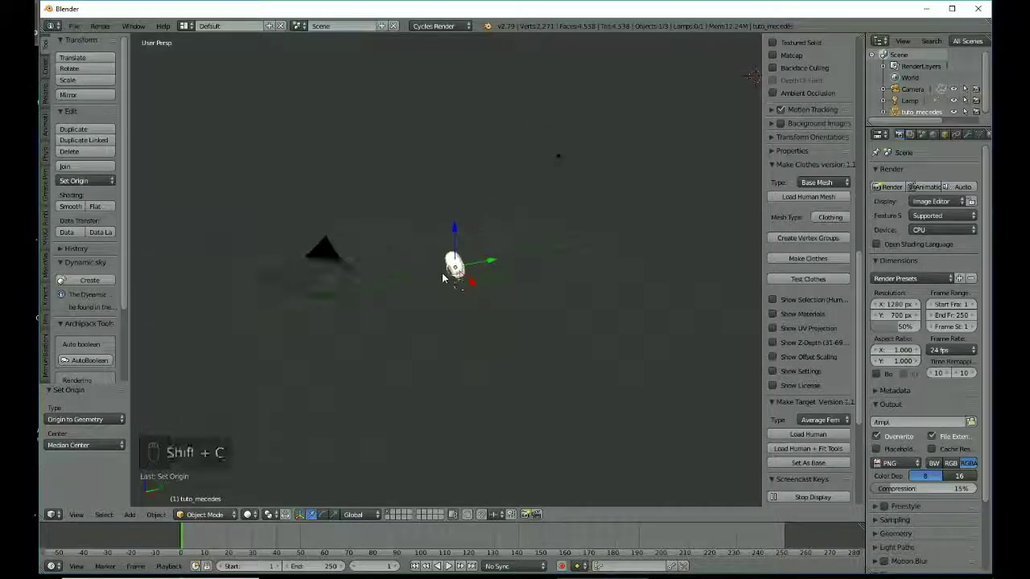
key(shift+s)
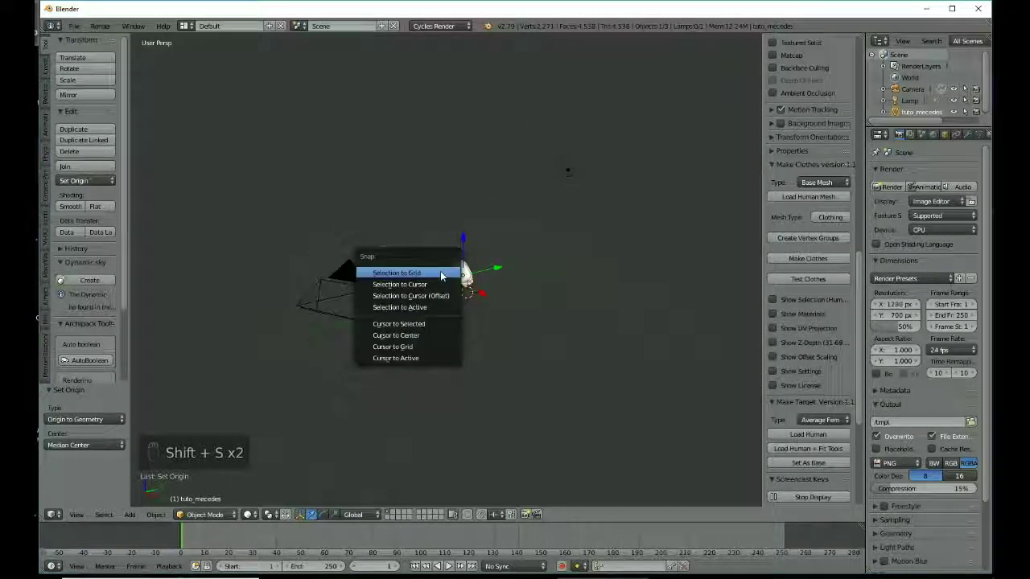
click(441, 281)
Frame the car mesh in the front view and change the viewport shading to show its texture.
key(KP_0)
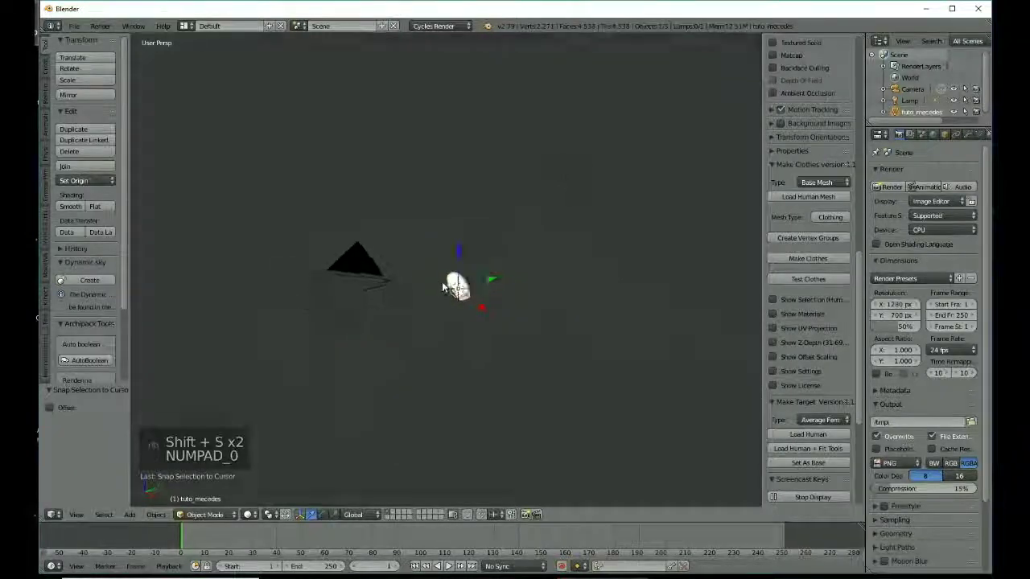
key(KP_1)
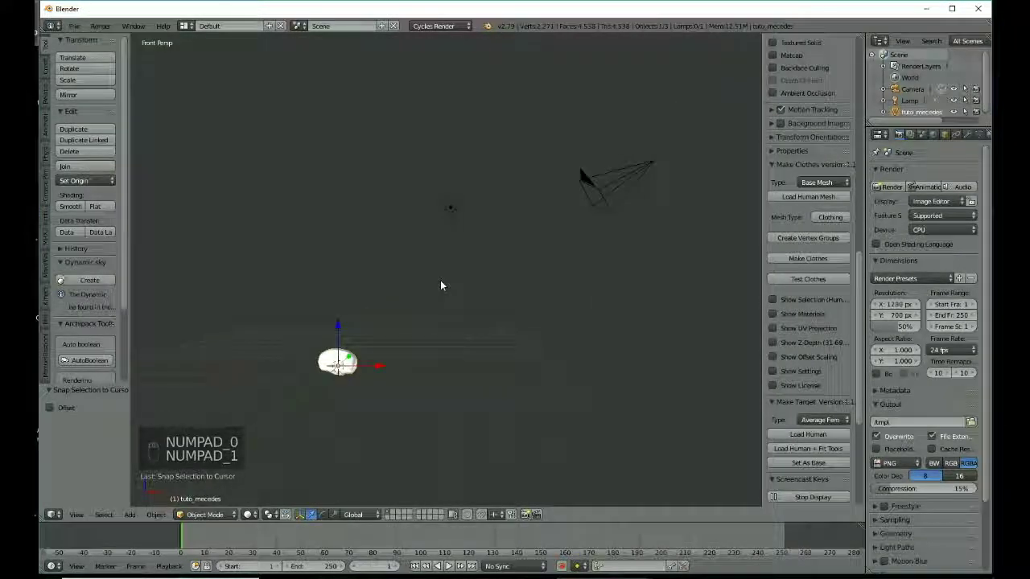
key(KP_Decimal)
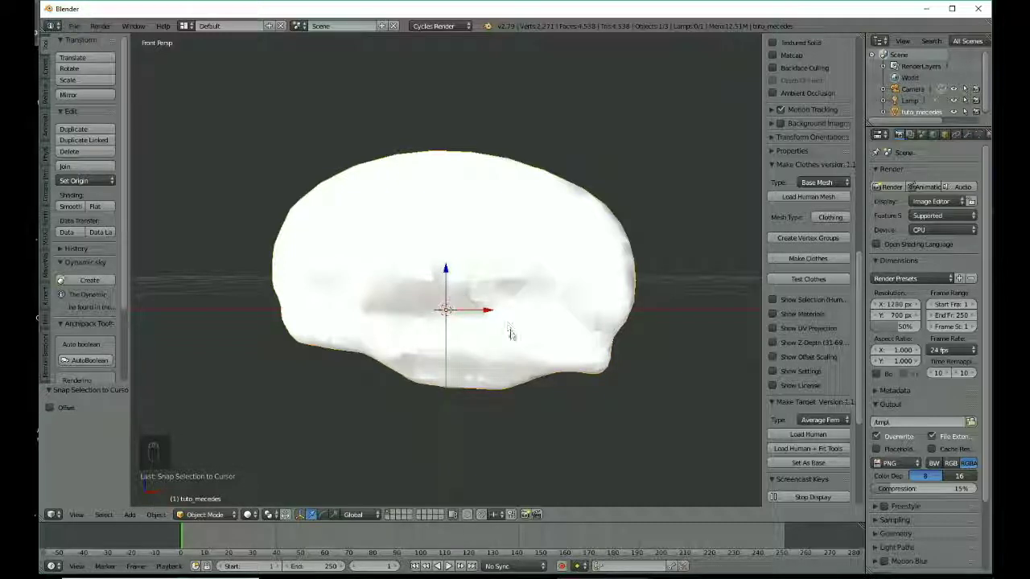
click(251, 515)
click(270, 452)
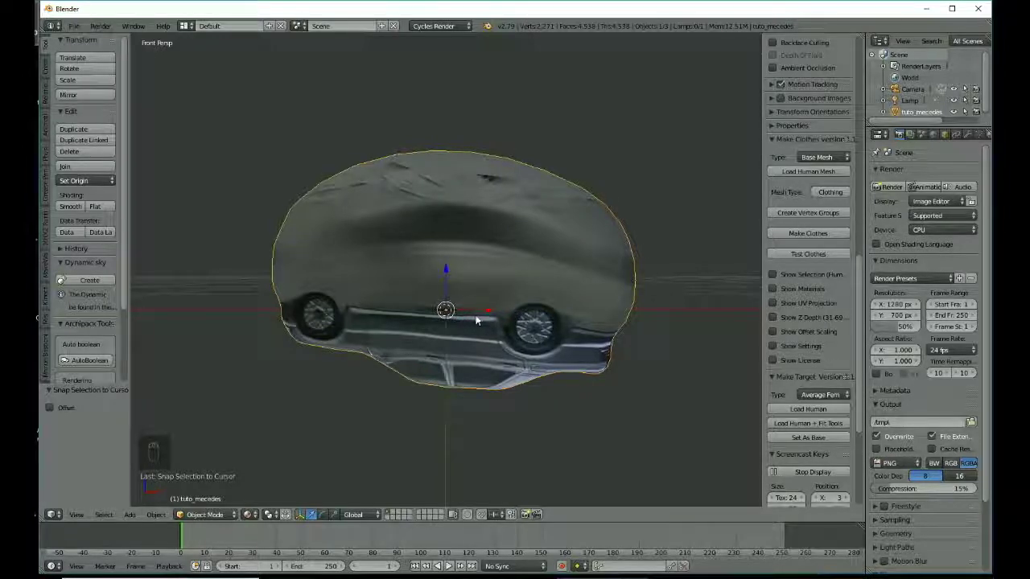
Turn the upside-down car upright by rotating it 180° about the global Y axis.
text(r180)
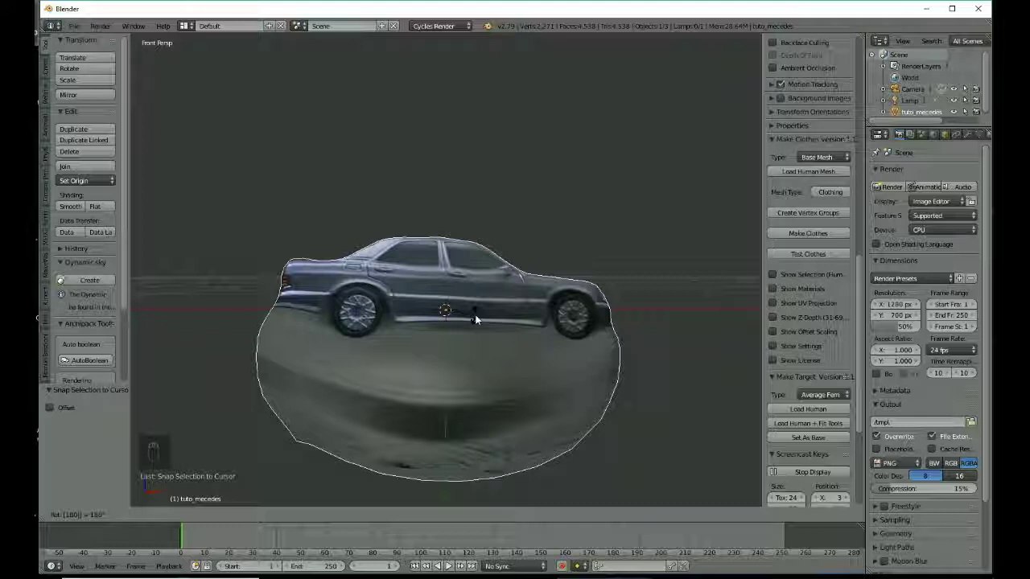
text(xz)
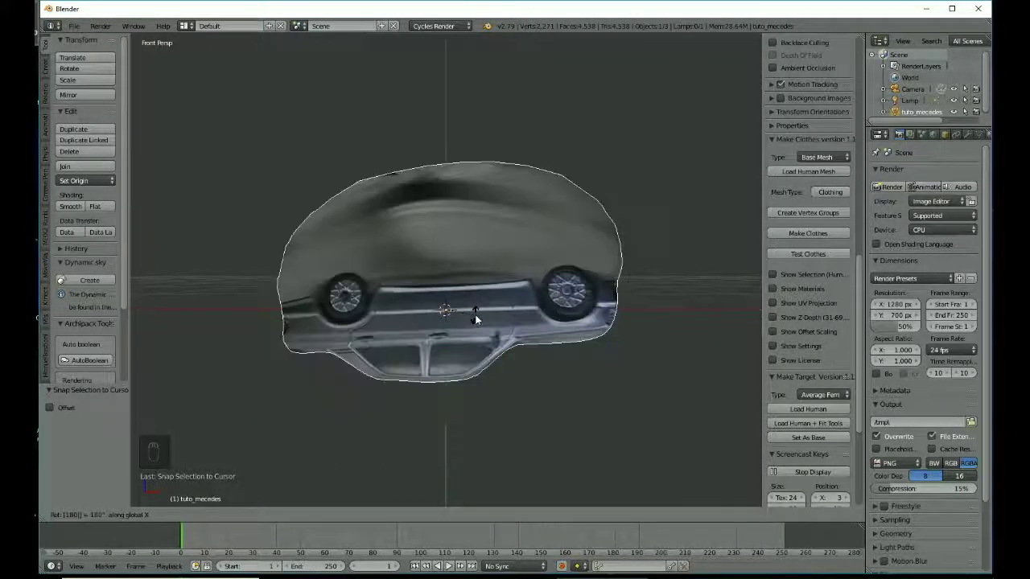
text(y)
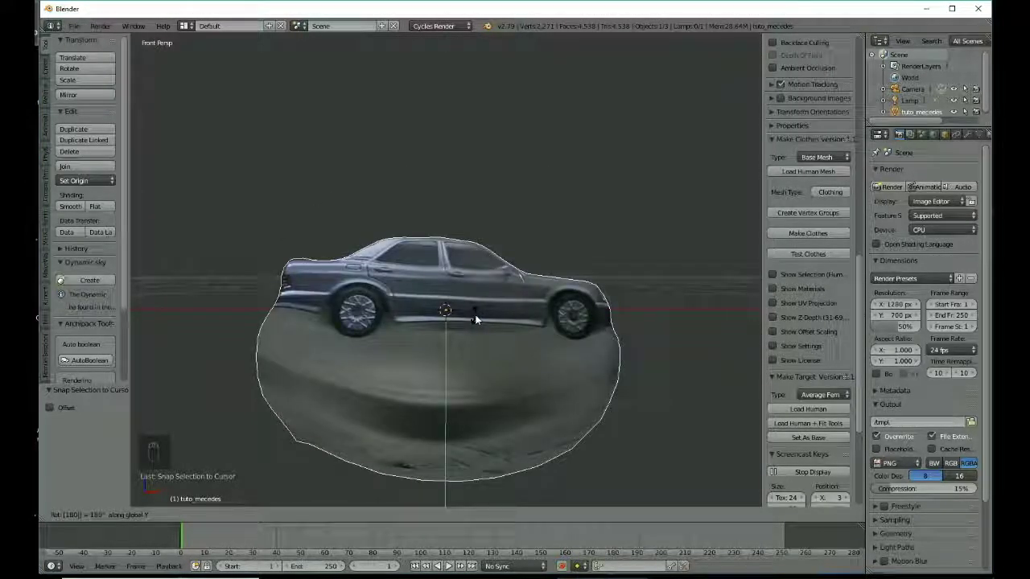
click(475, 320)
middle_drag(563, 361, 415, 358)
key(KP_1)
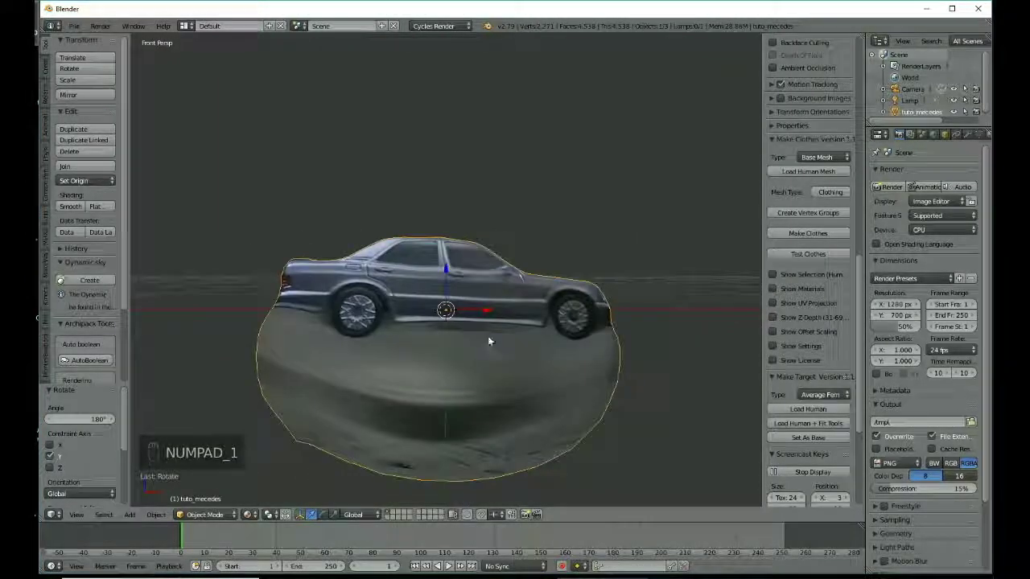
Straighten the car by rotating it about -11.3° in the right view and about 8.45° in the top view.
key(KP_3)
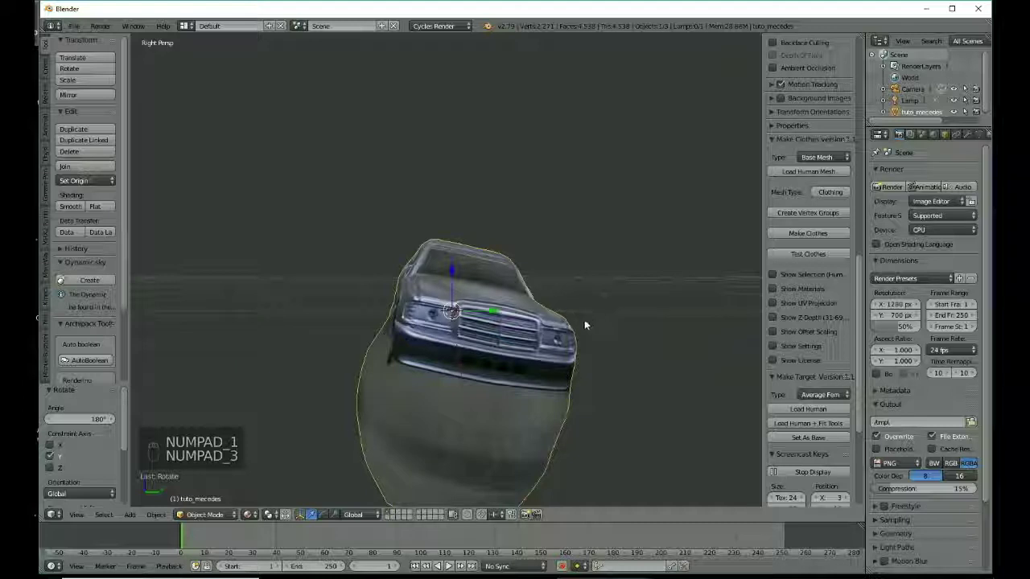
key(r)
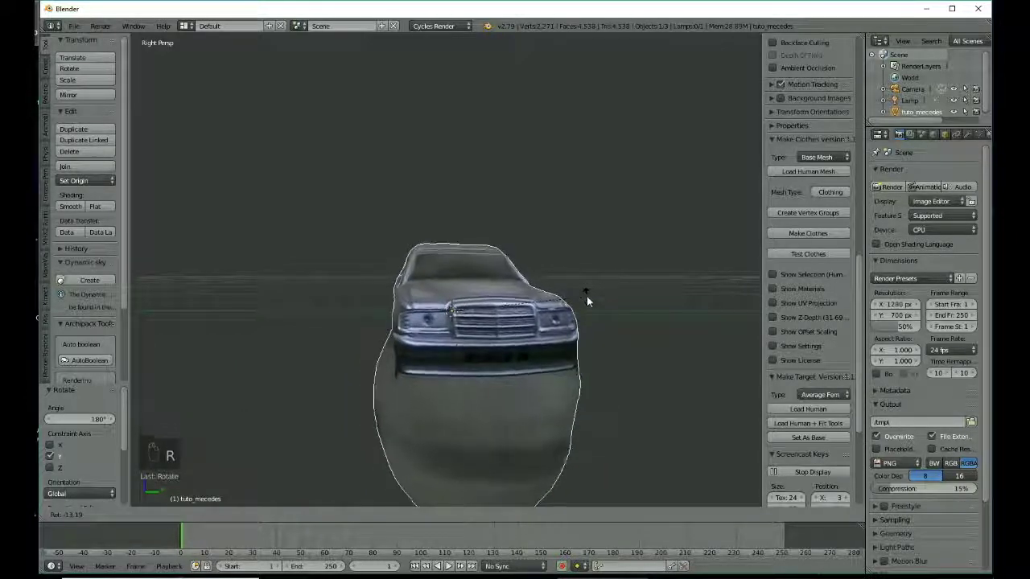
click(586, 296)
key(KP_7)
key(r)
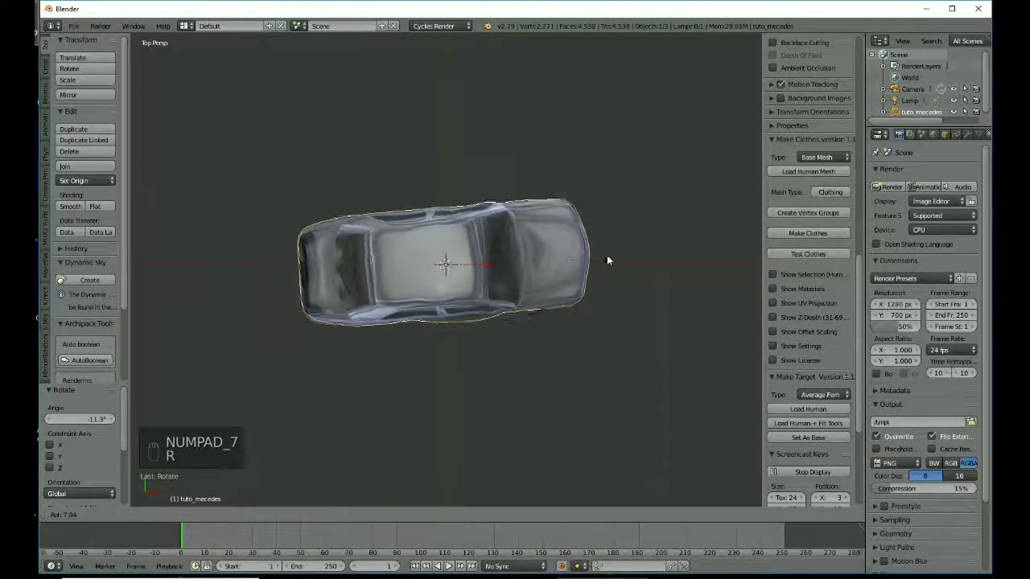
click(600, 289)
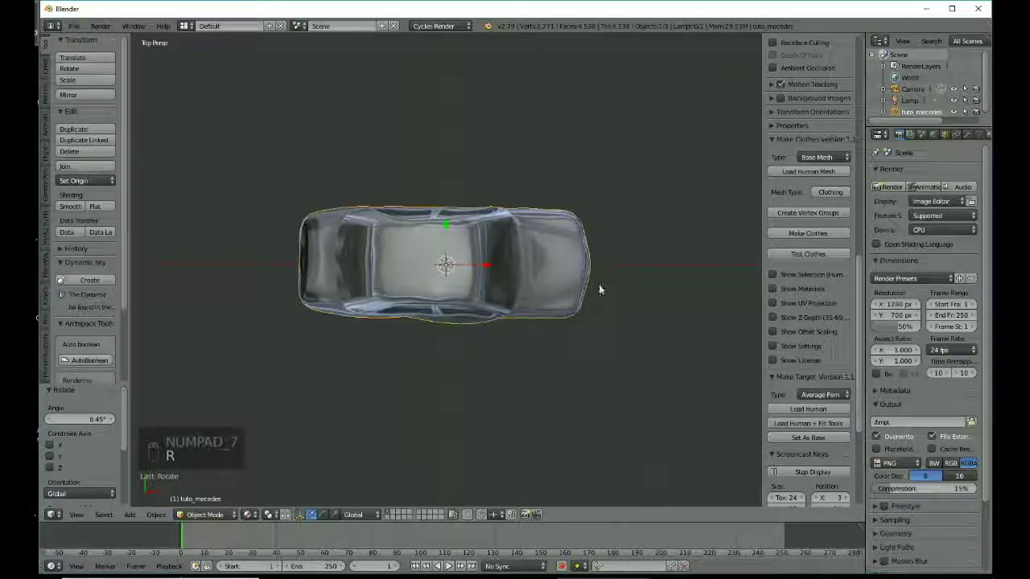
Raise the car about 0.199 along Z and place the 3D cursor just beneath its body.
middle_drag(520, 354, 491, 272)
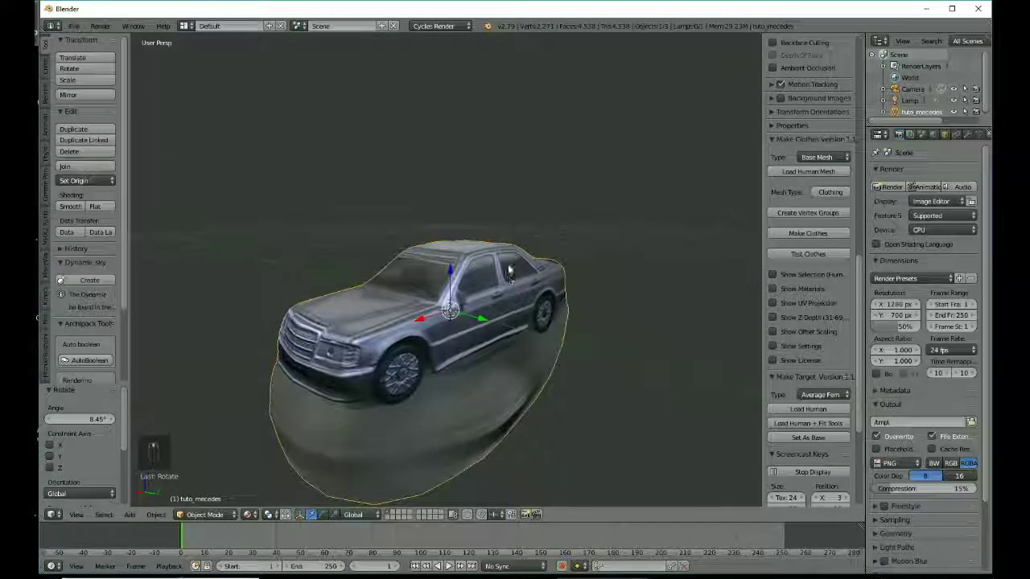
drag(451, 272, 448, 225)
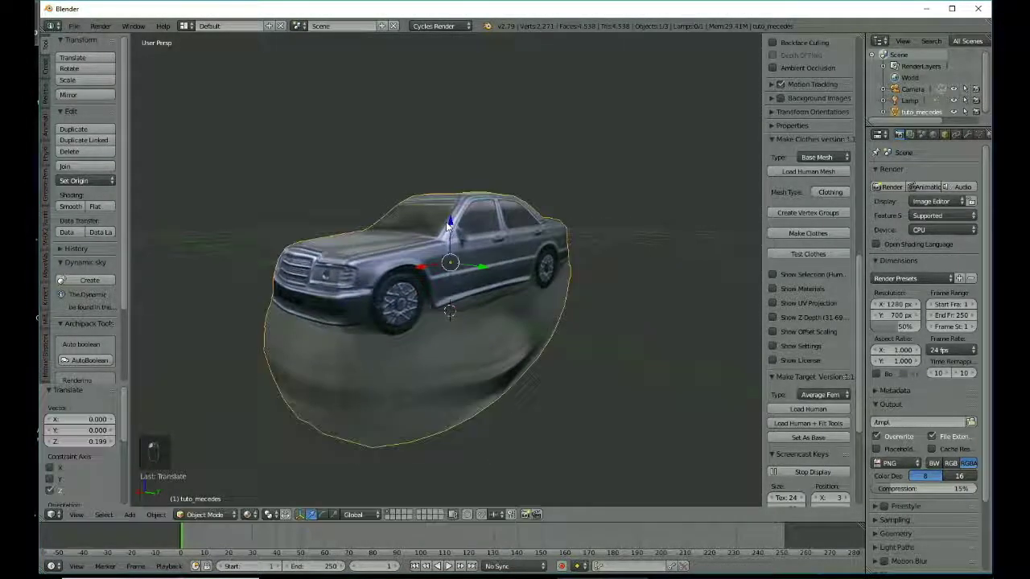
click(427, 345)
middle_drag(436, 347, 482, 325)
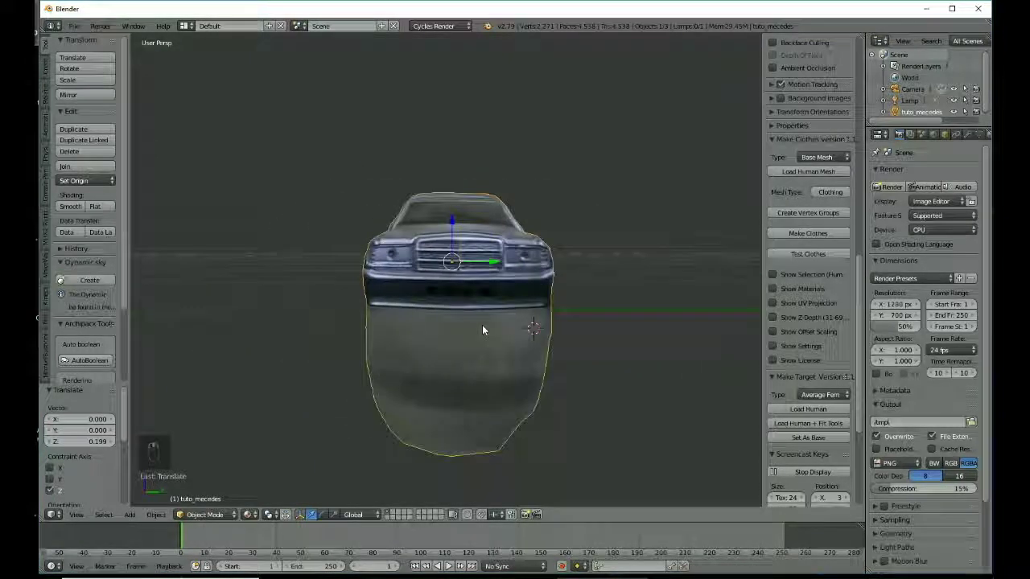
Add a plane under the car and adjust its height along Z, up about 0.096 and back down about 0.106.
key(shift+a)
mouse_move(313, 264)
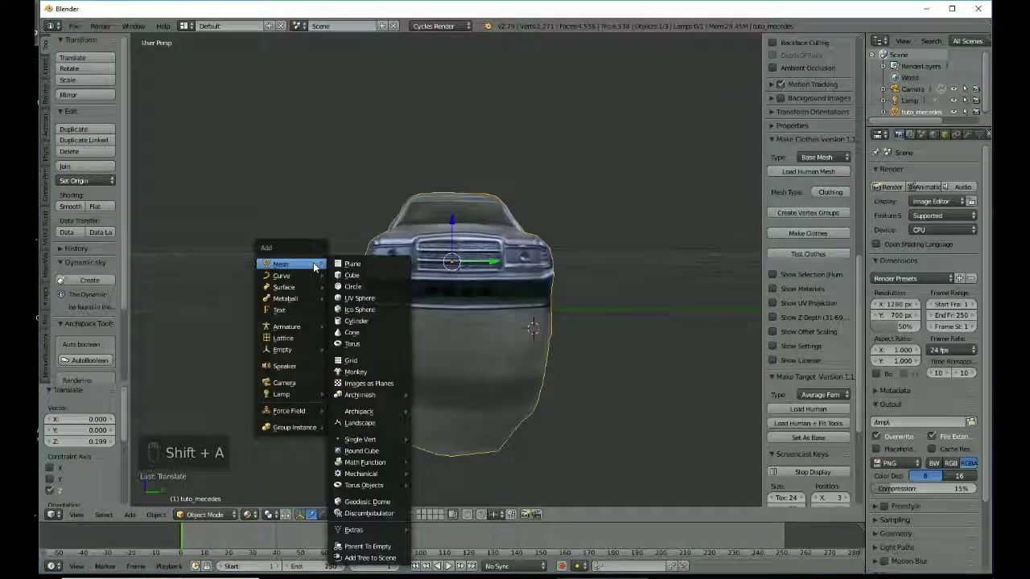
click(365, 266)
drag(537, 291, 543, 257)
middle_drag(550, 271, 396, 266)
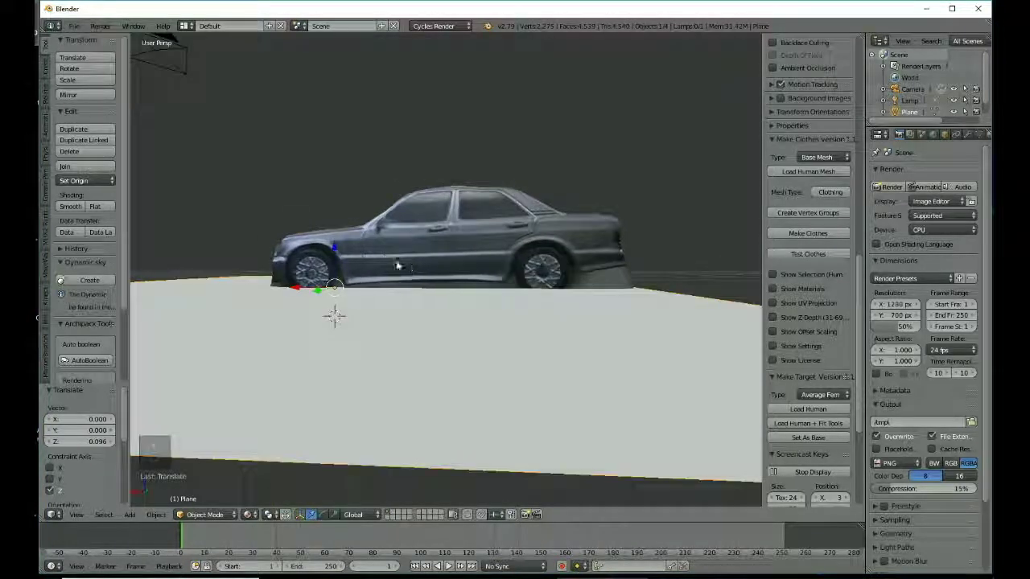
drag(334, 247, 332, 280)
Lower the car about 0.071 along Z so its wheels rest near the plane.
right_click(448, 241)
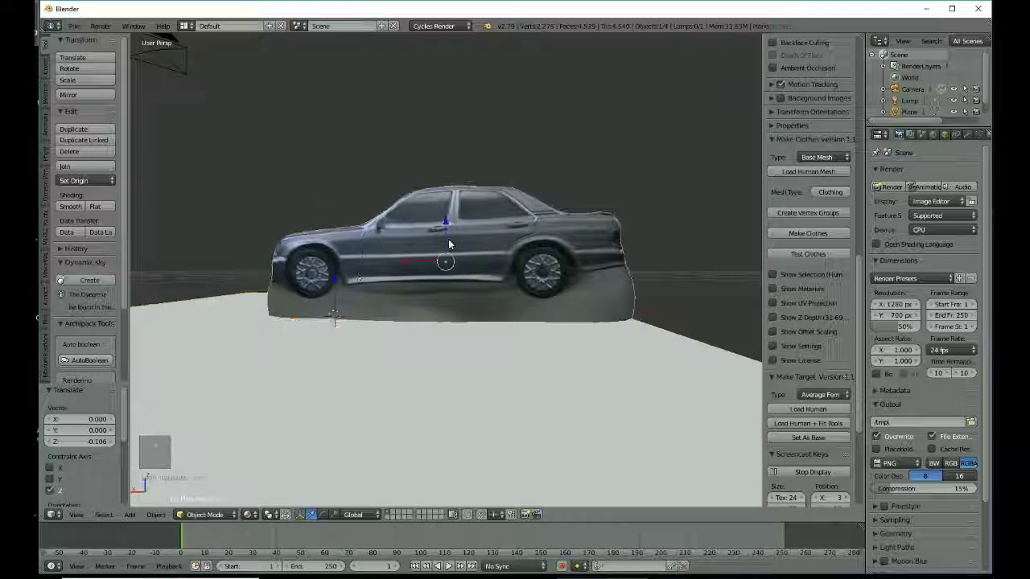
drag(448, 232, 451, 250)
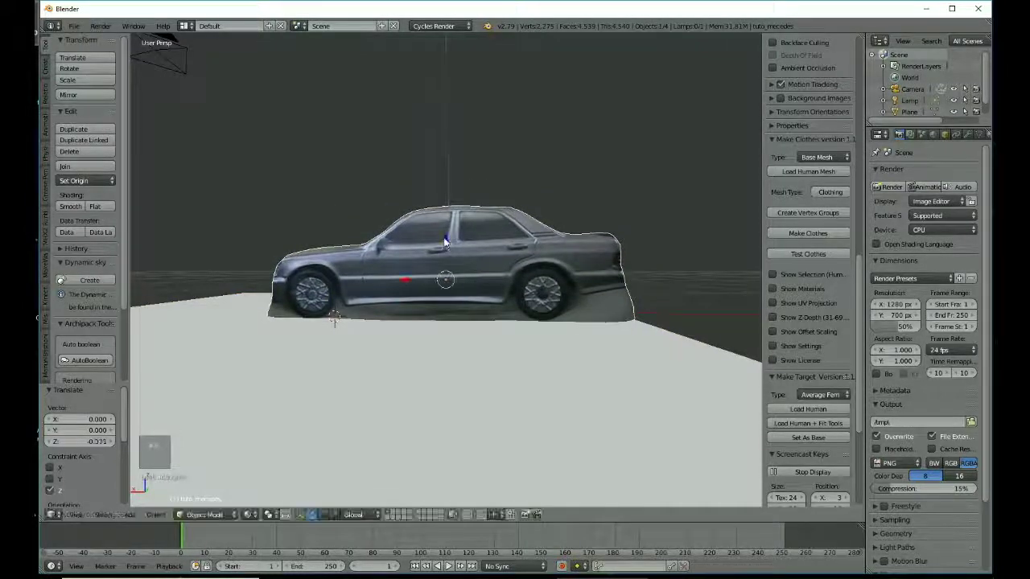
Fine-tune the car's rotation about the global X axis and lower it about 0.005 along Z.
middle_drag(497, 230, 566, 303)
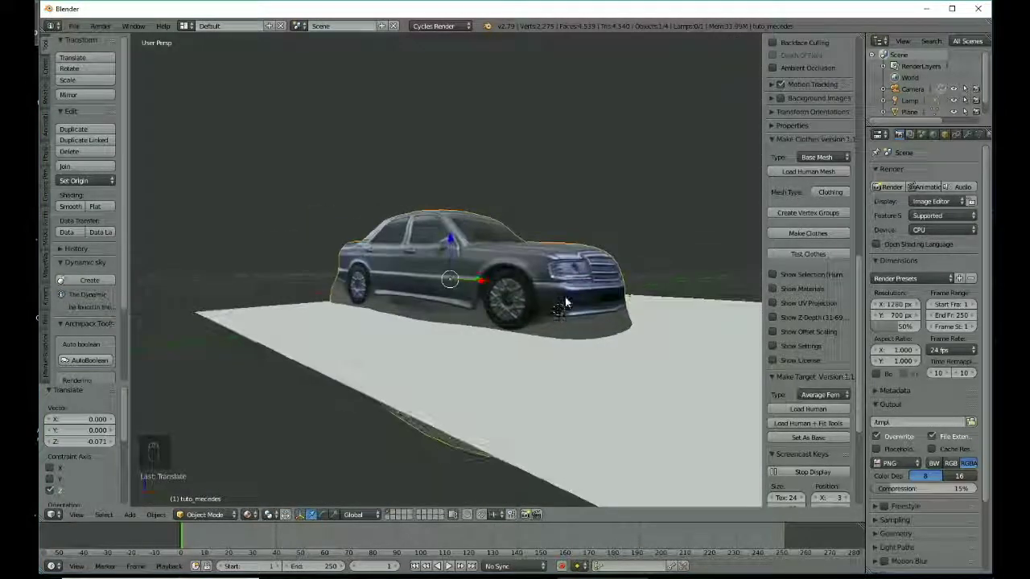
key(r)
key(x)
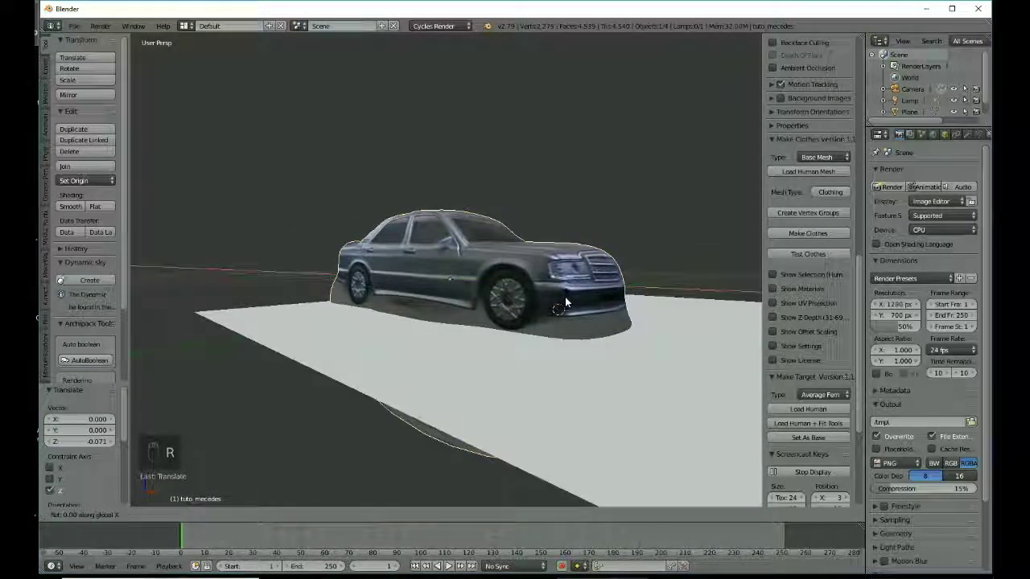
click(569, 298)
middle_drag(570, 297, 473, 329)
drag(450, 239, 451, 240)
middle_drag(451, 240, 400, 275)
In front orthographic view, box-select all the car mesh's vertices below the wheels in Edit Mode, using wireframe display to include hidden ones.
key(KP_1)
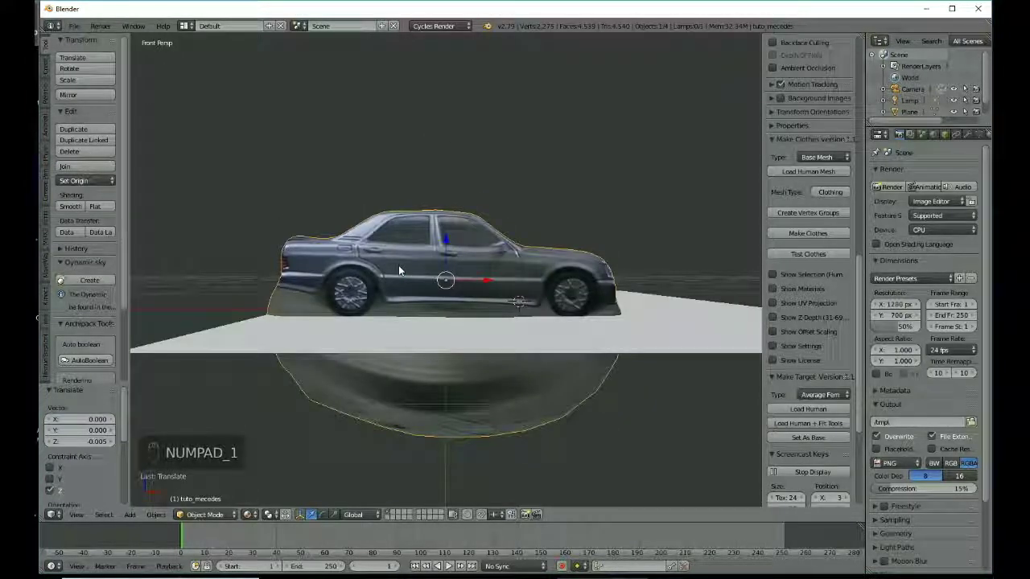
key(KP_5)
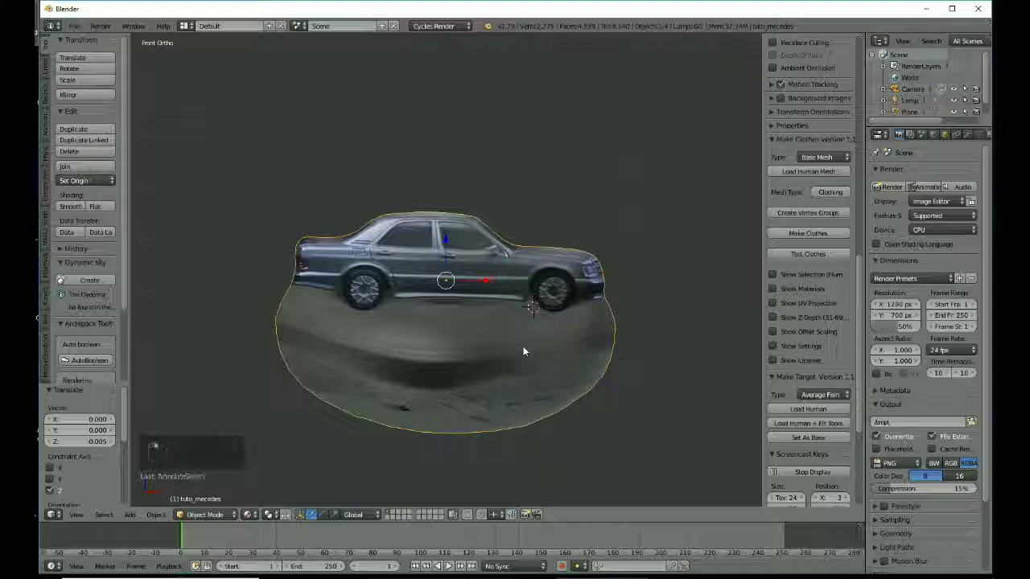
key(Tab)
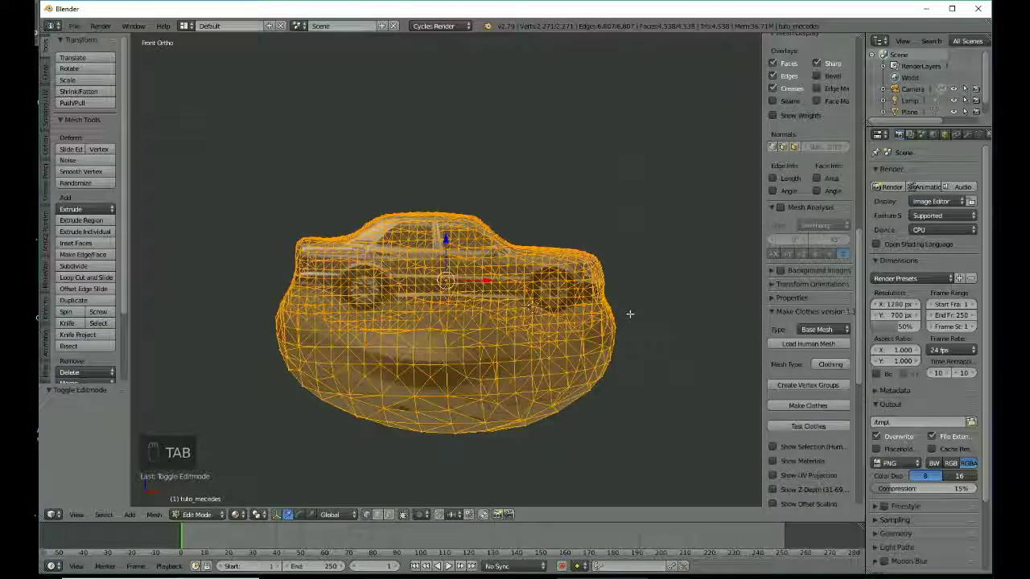
key(a)
key(a)
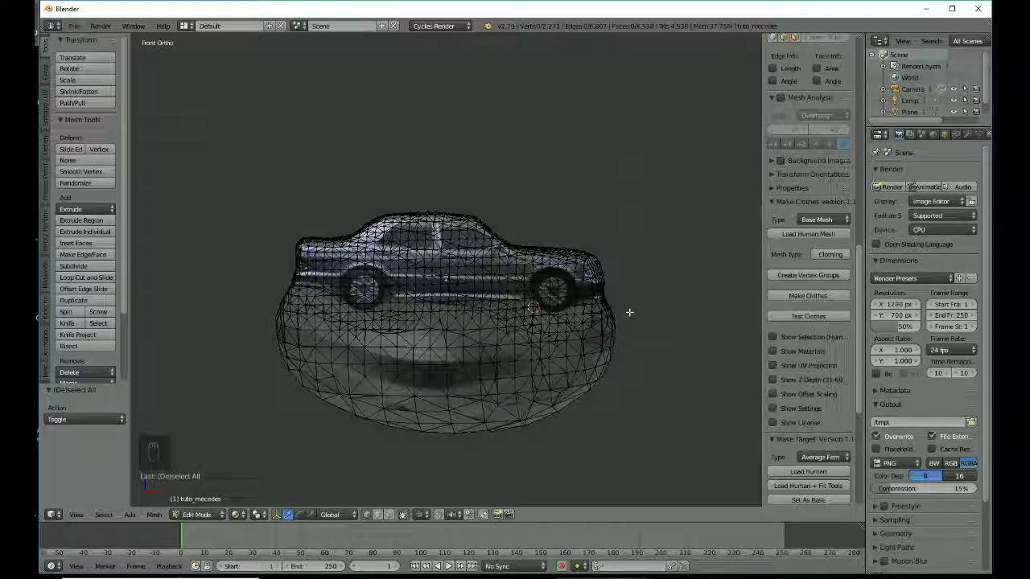
key(b)
drag(629, 312, 135, 447)
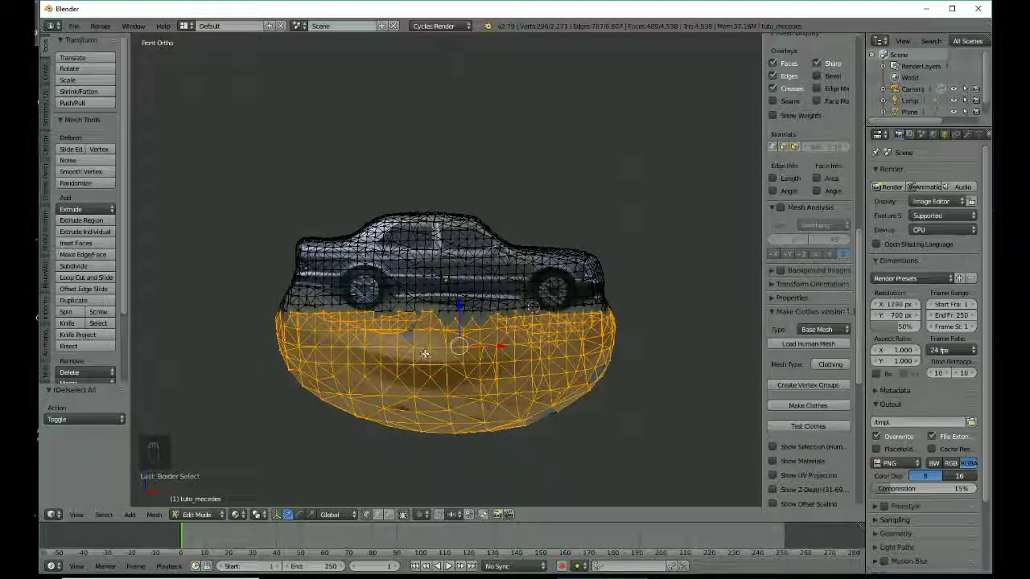
key(z)
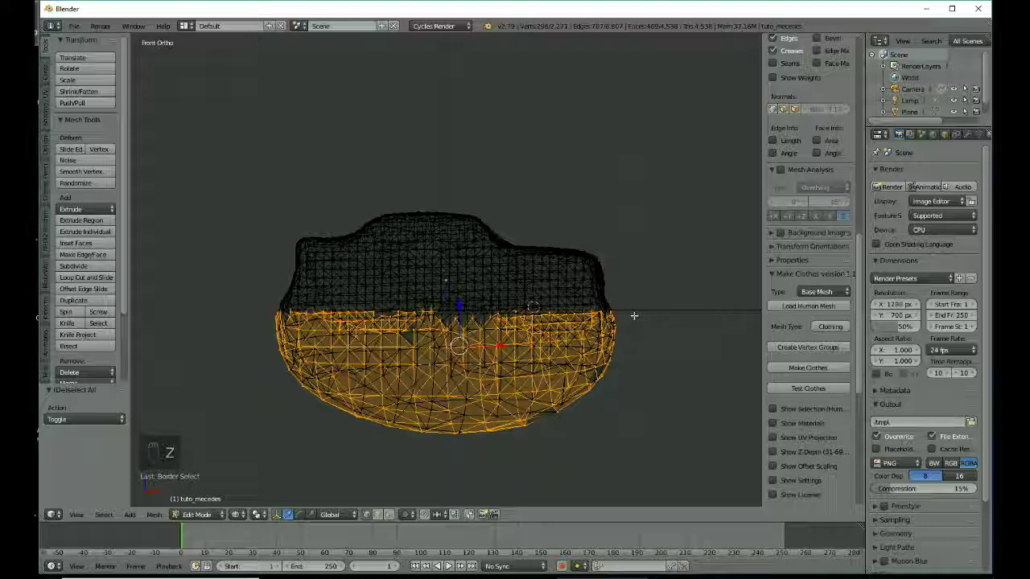
key(b)
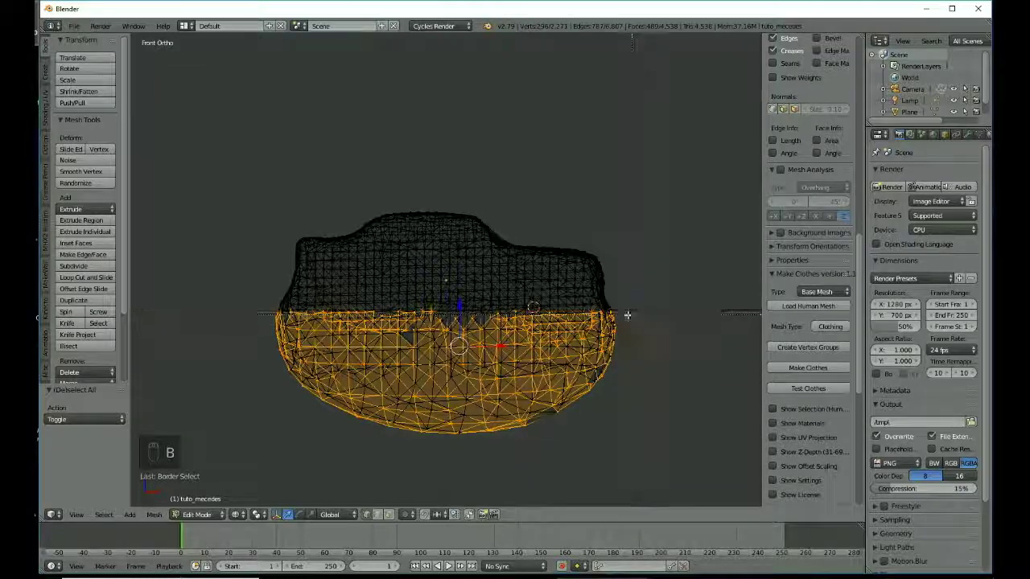
drag(628, 315, 179, 444)
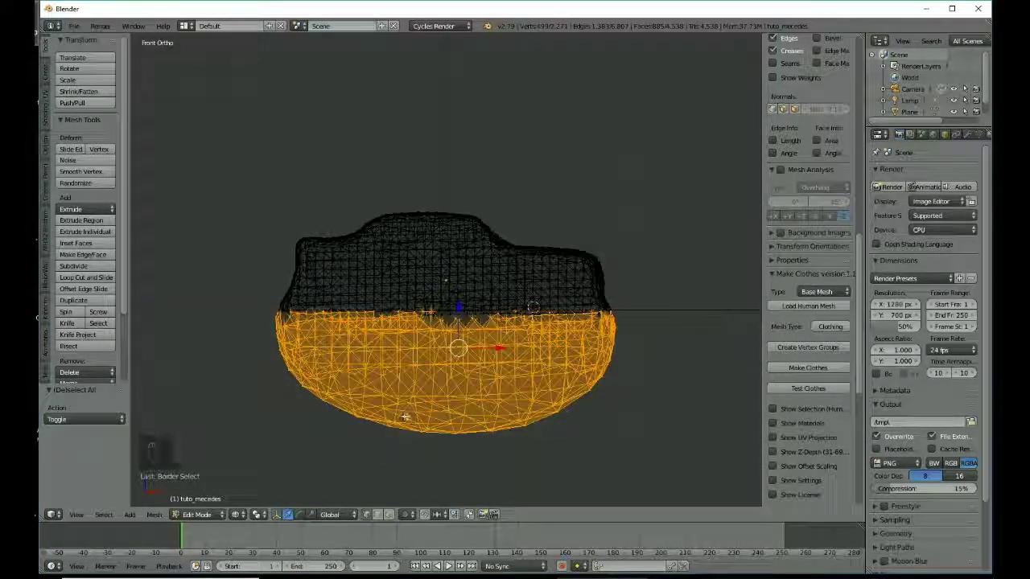
Try deleting the selected vertices with the viewport back in textured display, and undo the deletion.
key(x)
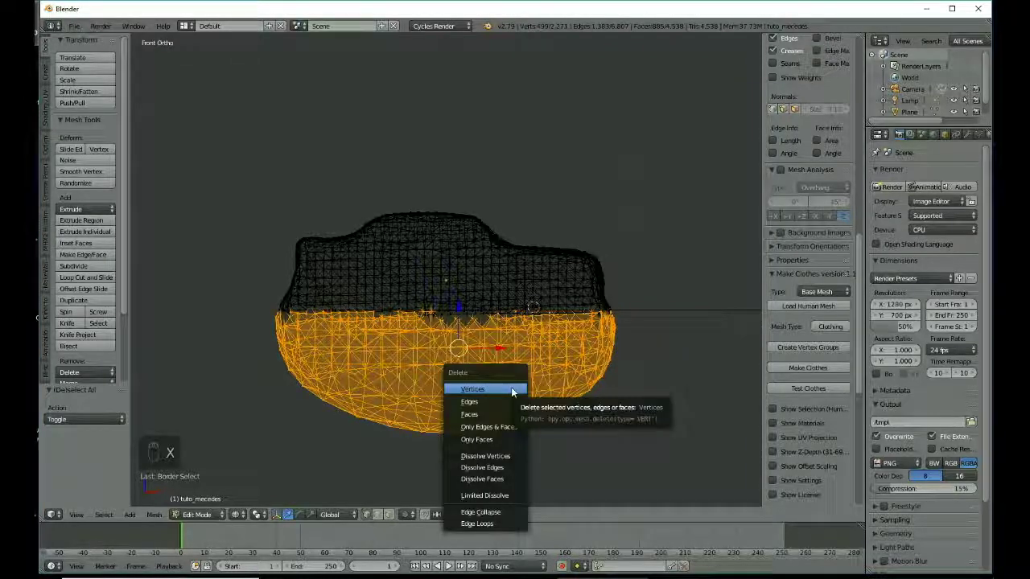
click(511, 388)
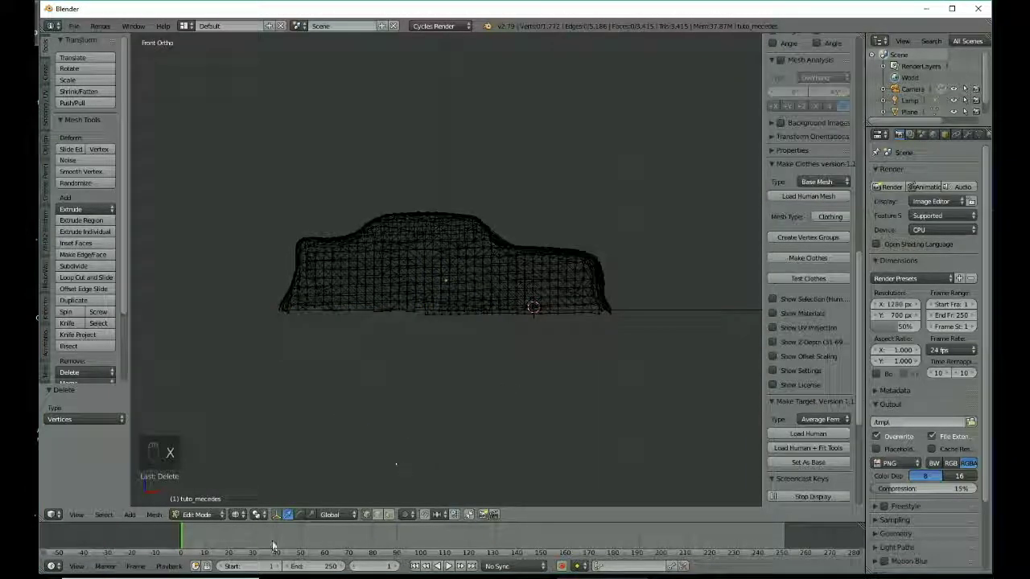
click(238, 515)
click(299, 435)
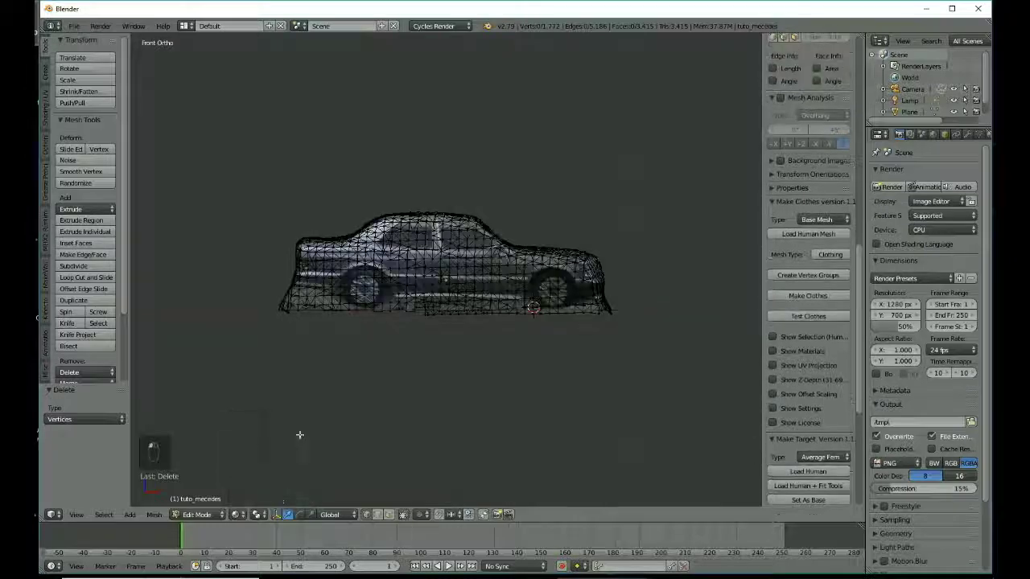
middle_drag(371, 357, 350, 384)
scroll(377, 383, up, 3)
key(ctrl+z)
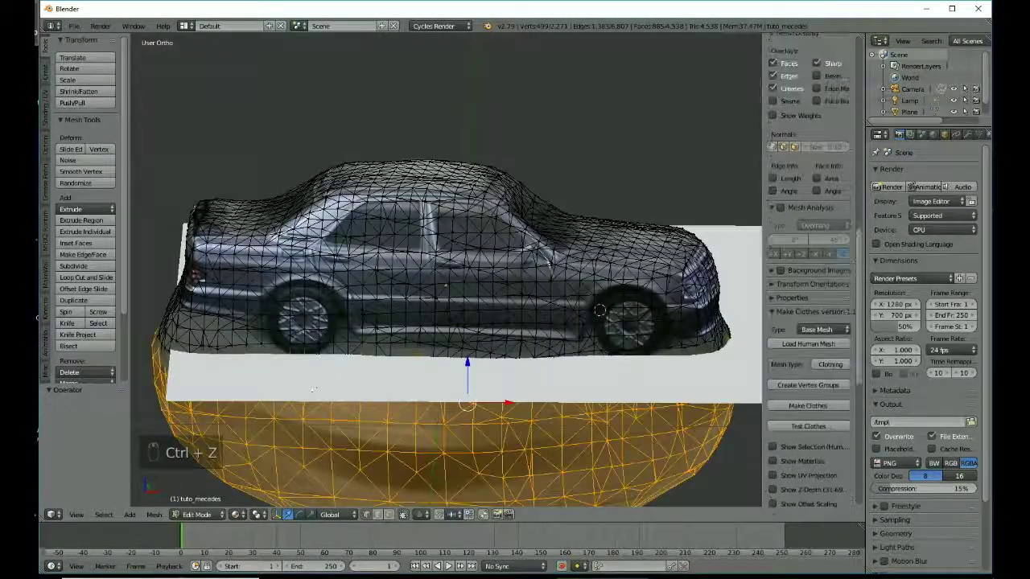
Adjust the selection along the jagged edge beneath the wheels and delete the selected vertices.
scroll(305, 375, up, 2)
middle_drag(306, 376, 307, 368)
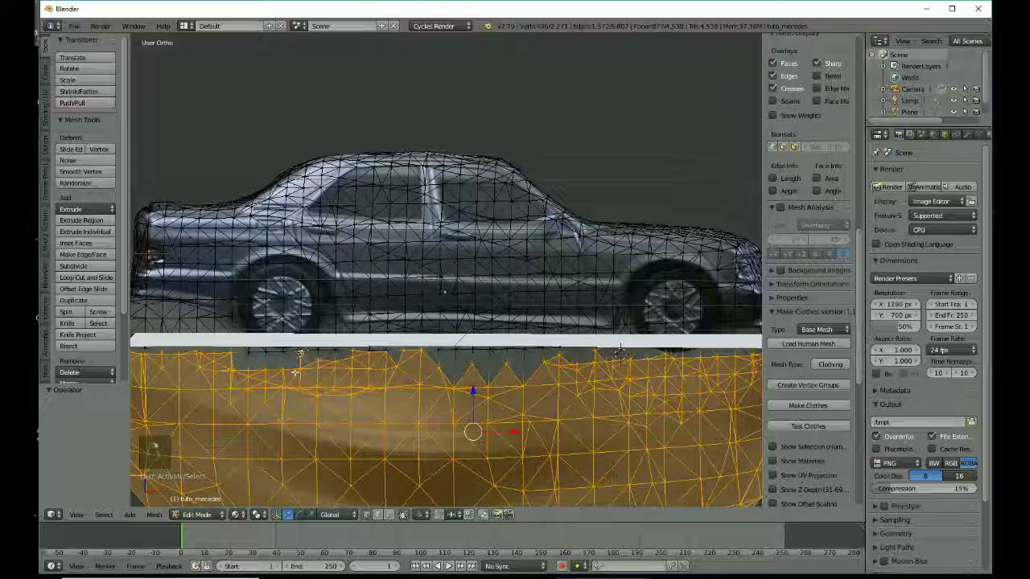
middle_drag(288, 373, 298, 363)
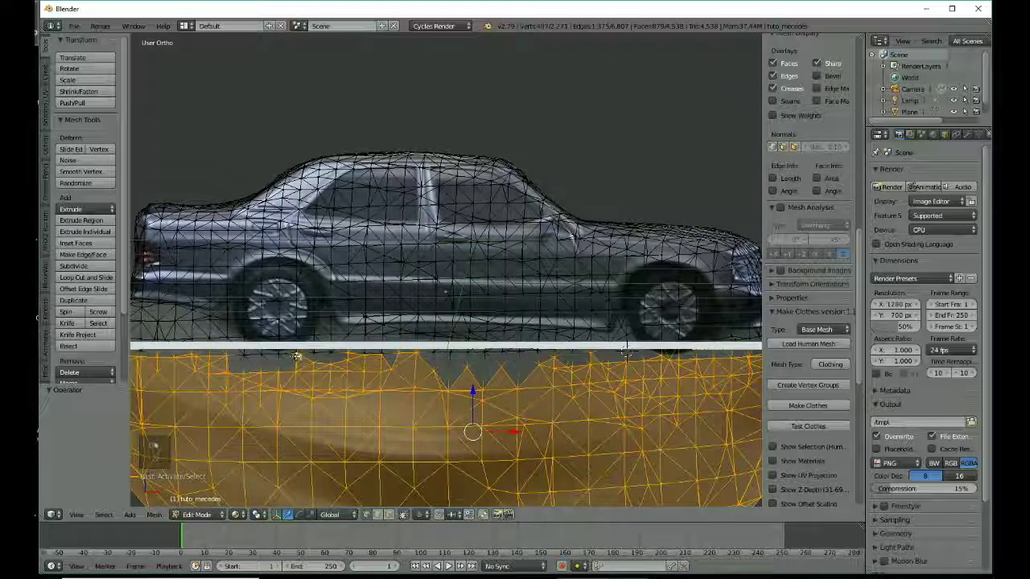
middle_drag(299, 358, 344, 371)
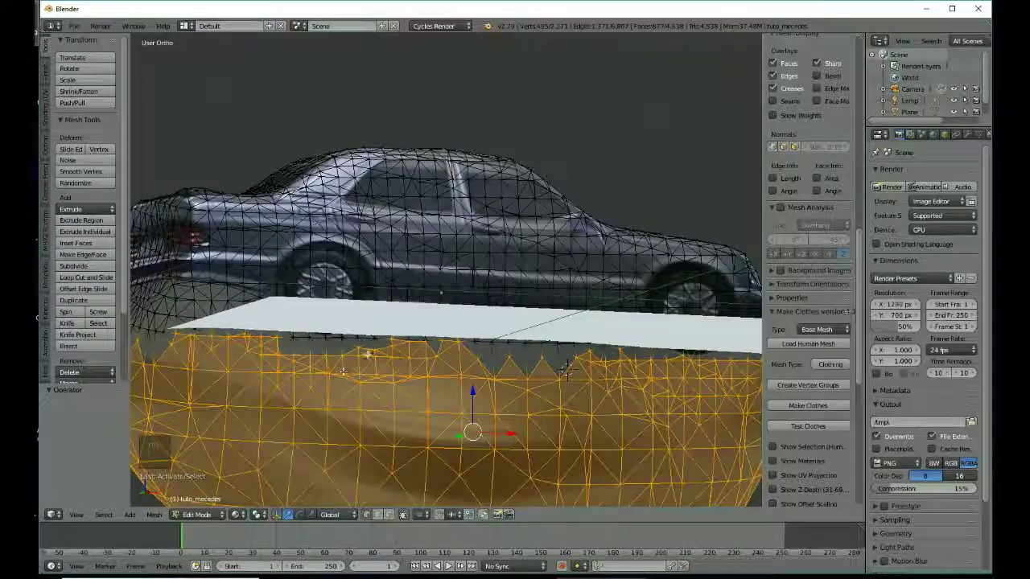
key(x)
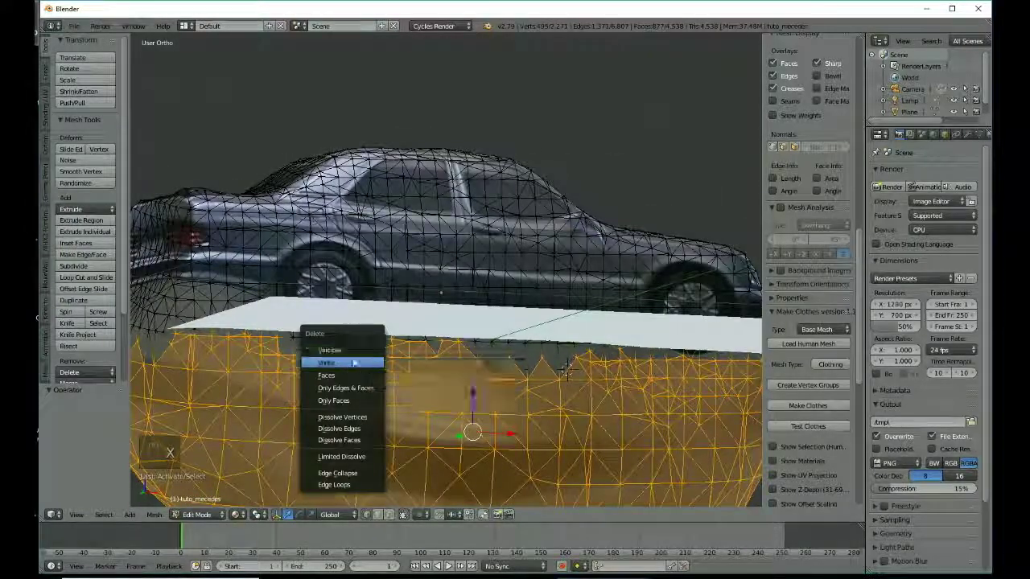
click(351, 352)
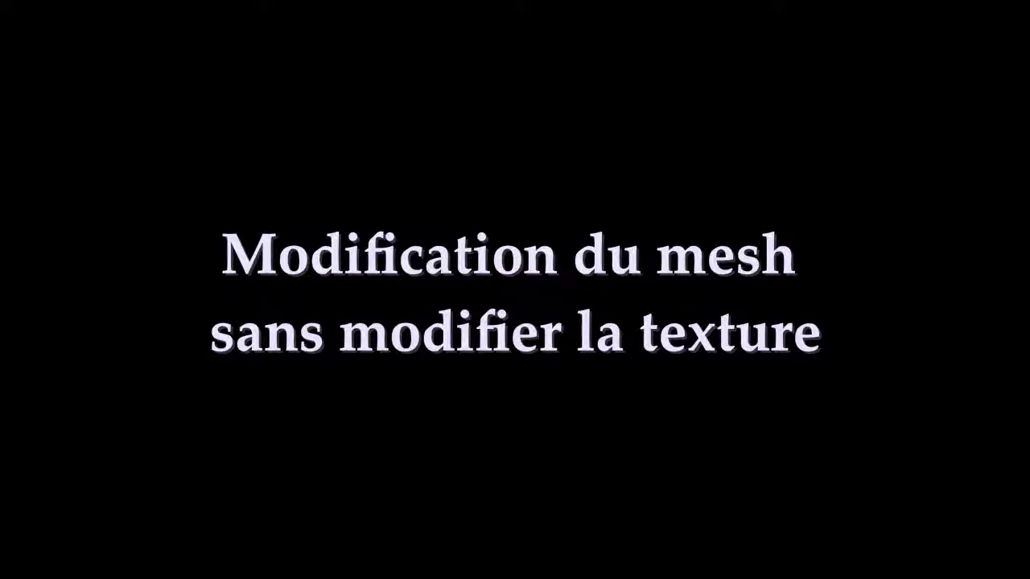
Open the Escargot_piquant shell mesh in Edit Mode, framed closely on its pointed tip.
scroll(422, 269, up, 4)
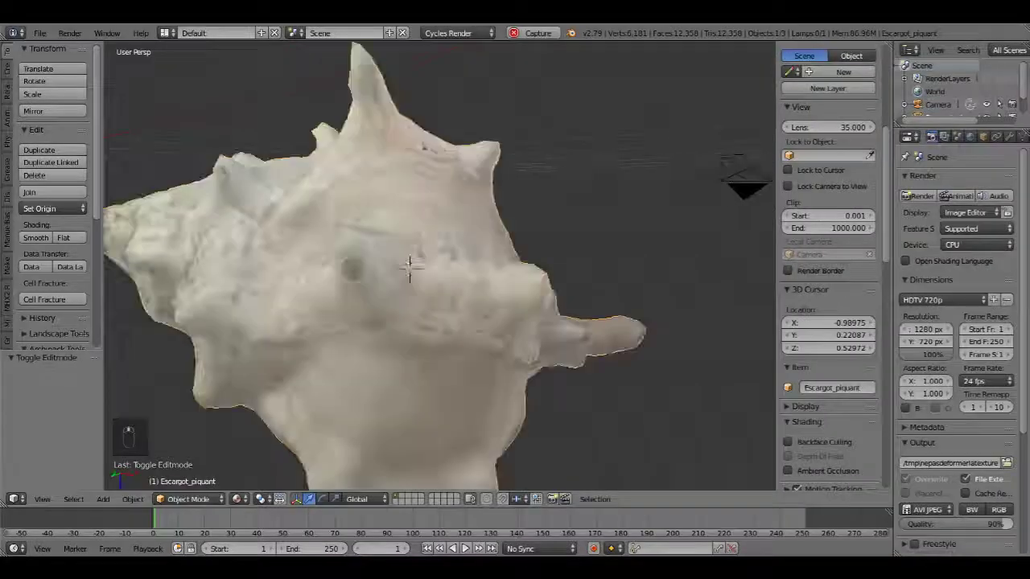
middle_drag(413, 268, 298, 335)
scroll(553, 259, up, 4)
shift+middle_drag(580, 257, 406, 243)
scroll(475, 281, down, 2)
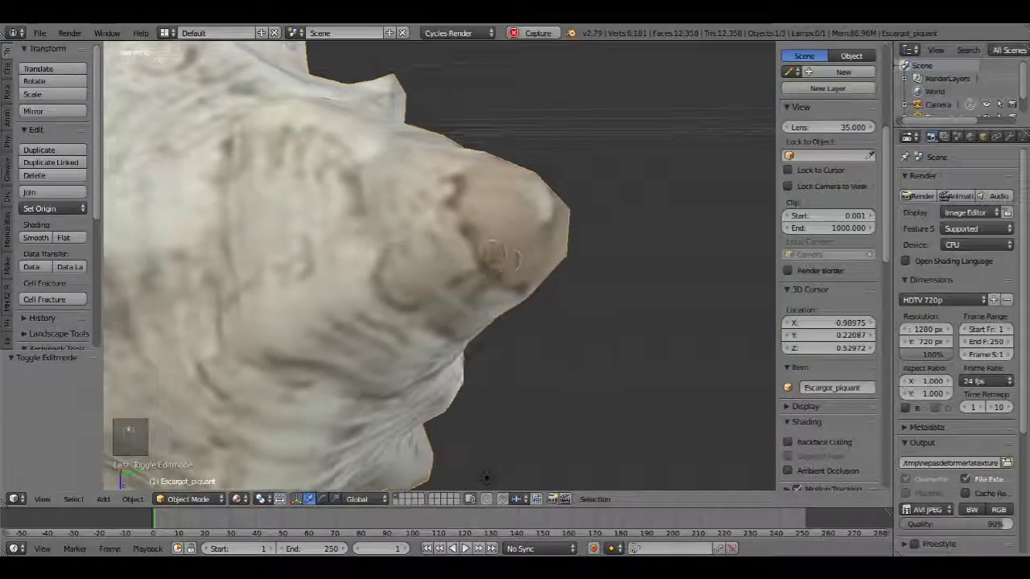
key(Tab)
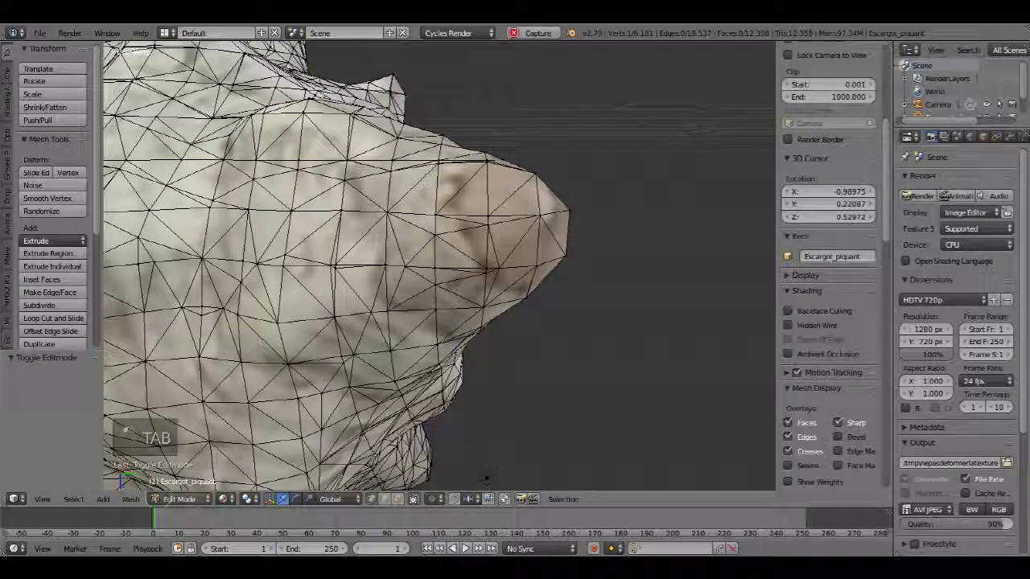
click(179, 499)
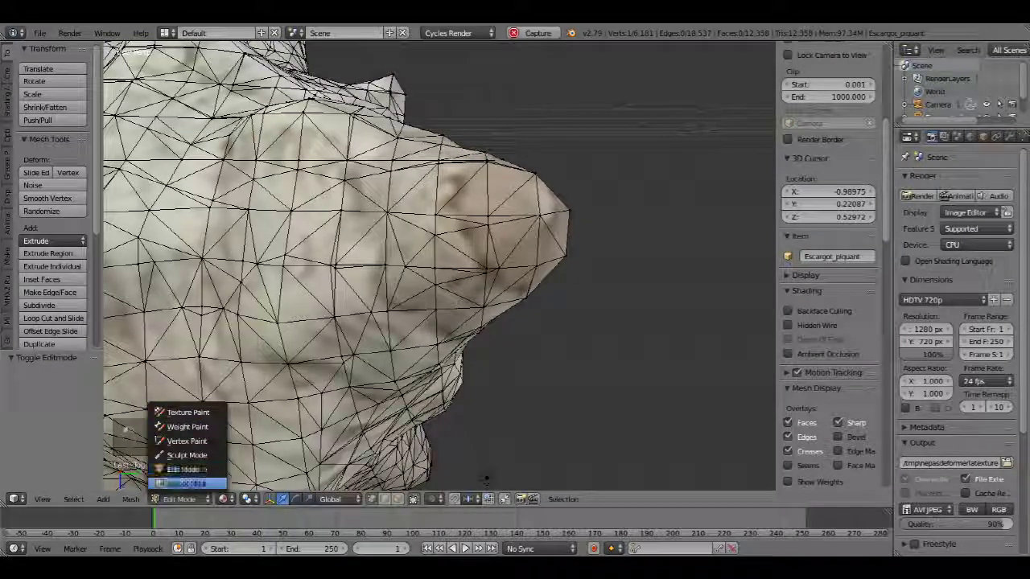
click(191, 471)
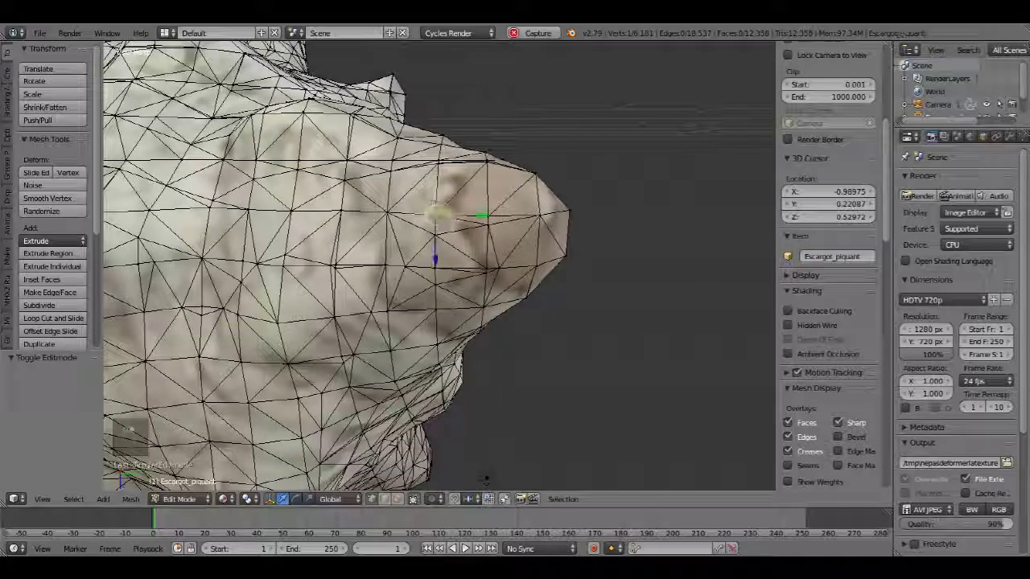
Try freely moving the vertex beside the dark texture spot near the shell's tip, and cancel the move.
right_click(435, 214)
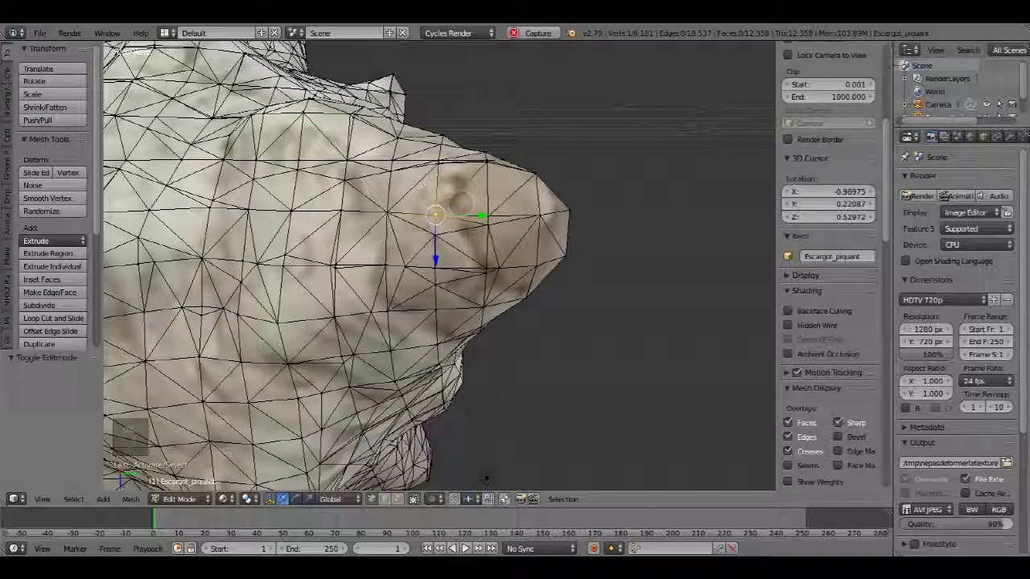
key(g)
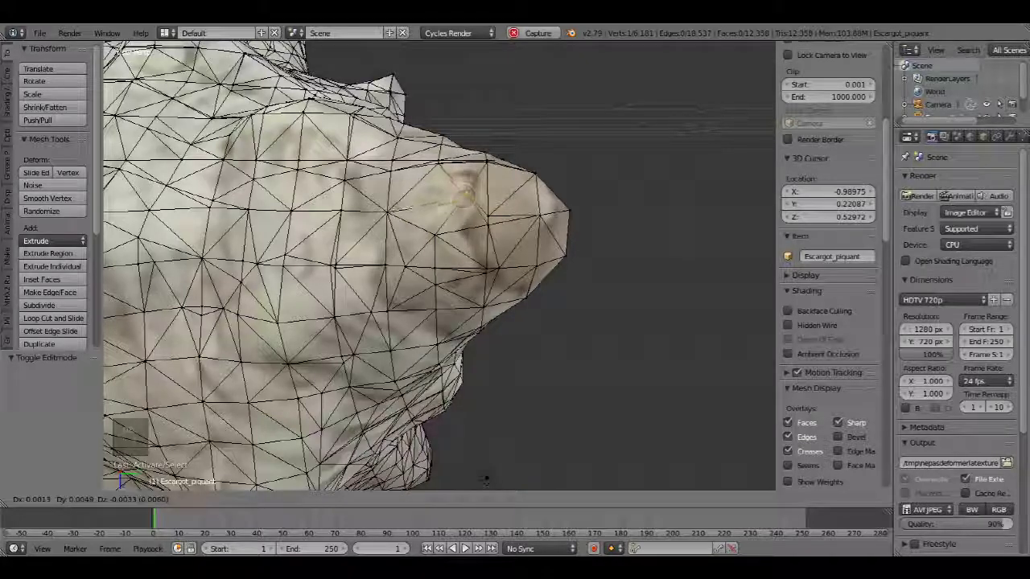
right_click(452, 194)
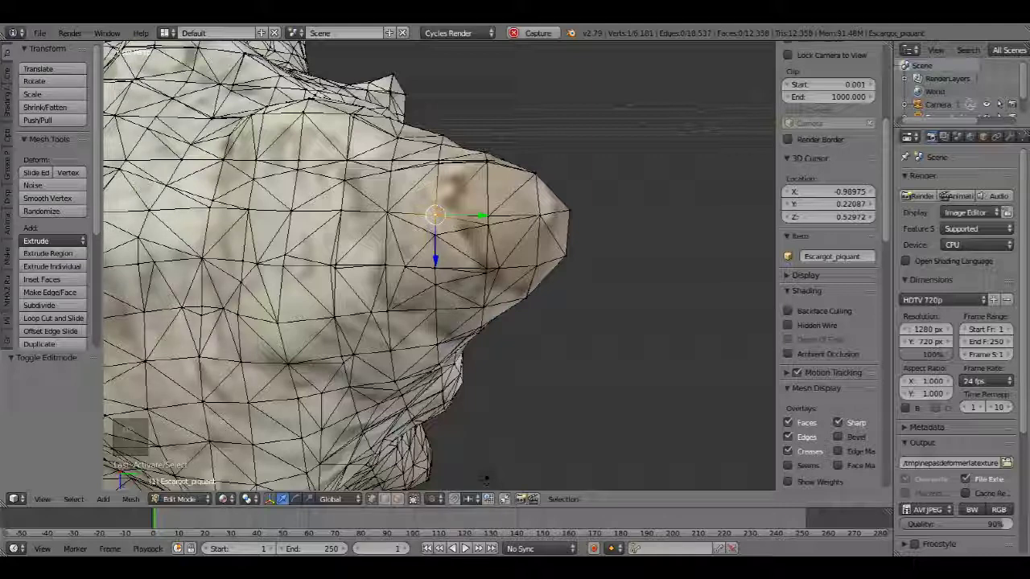
Widen the tool shelf, run Offset Edge Slide, and enable its Correct UVs option.
drag(104, 68, 201, 68)
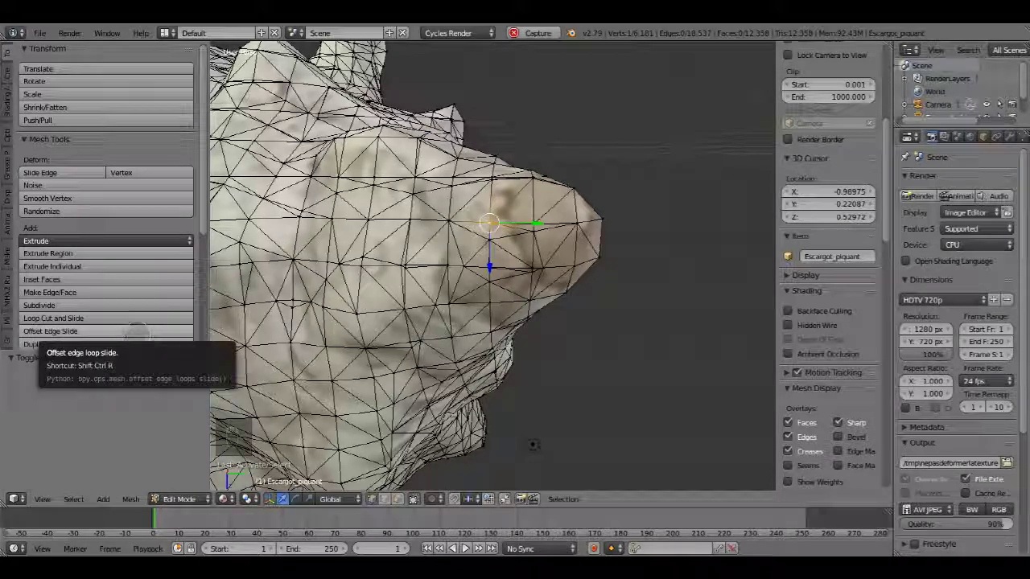
click(50, 330)
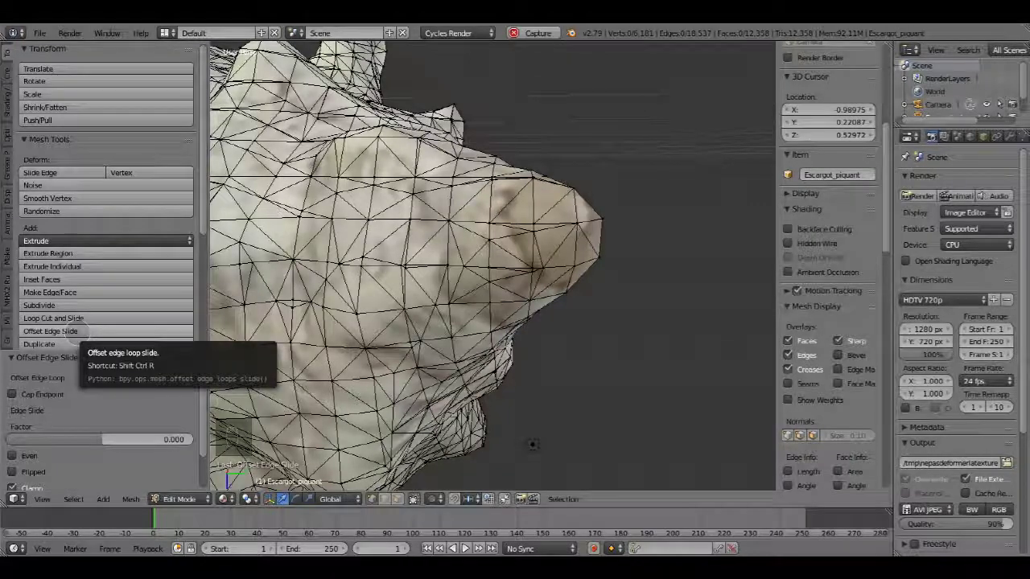
scroll(92, 387, down, 2)
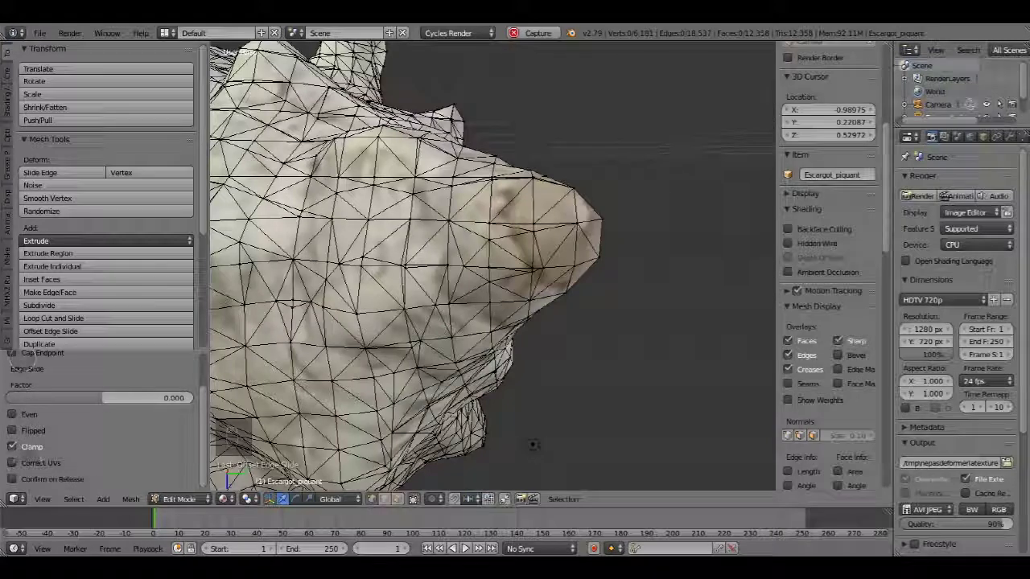
click(12, 462)
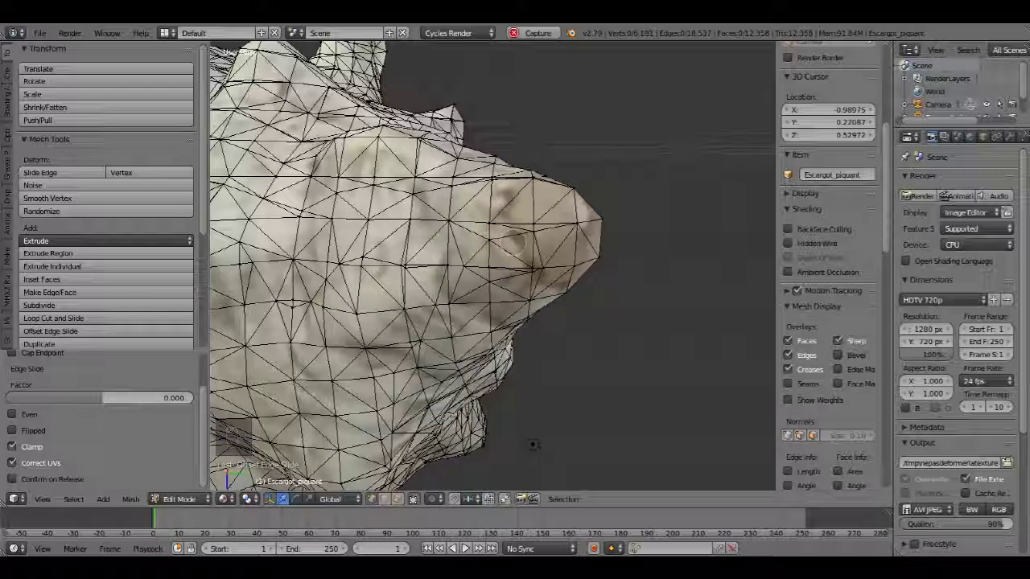
Vertex-slide the point beside the dark spot near the shell's tip by a factor of about 0.56.
right_click(489, 224)
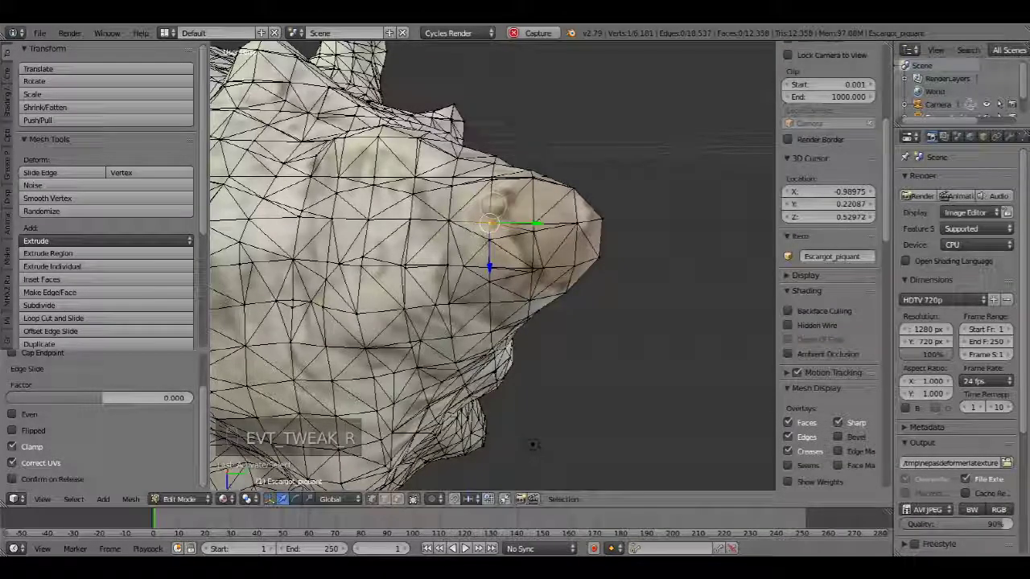
key(g)
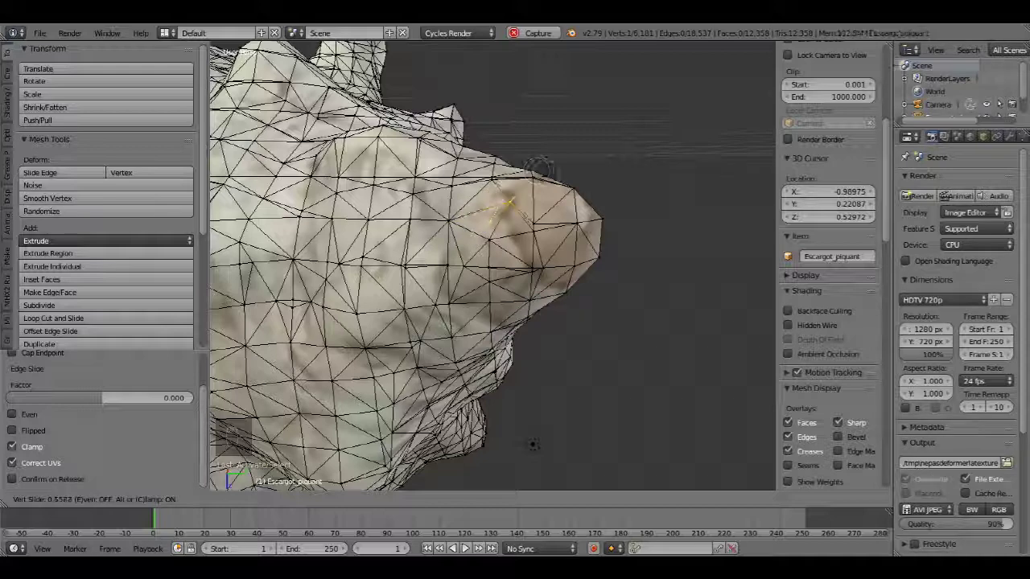
click(540, 167)
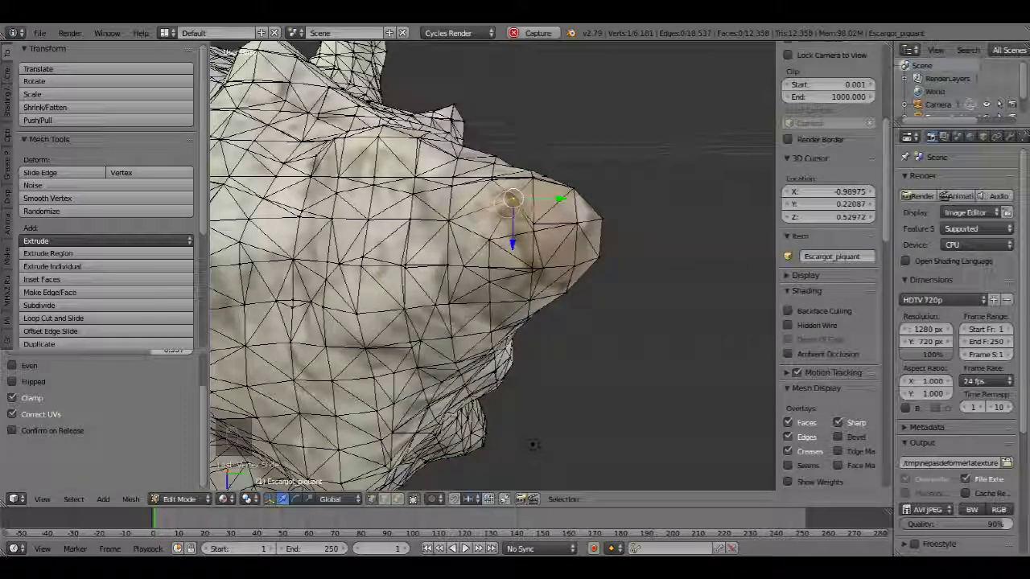
Try vertex-sliding the point beside the dark spot along its neighbouring edges near the shell's tip.
key(g)
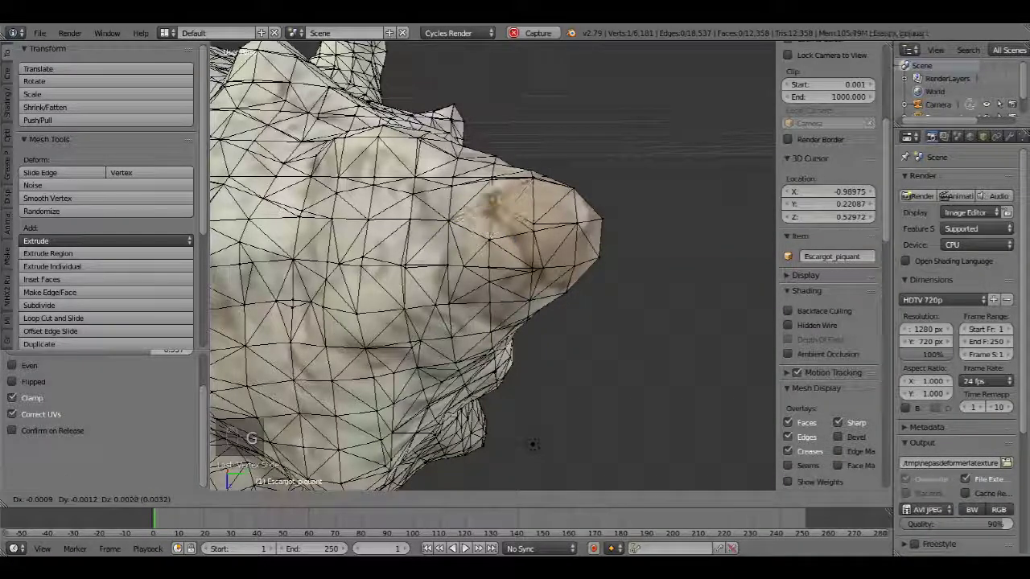
key(g)
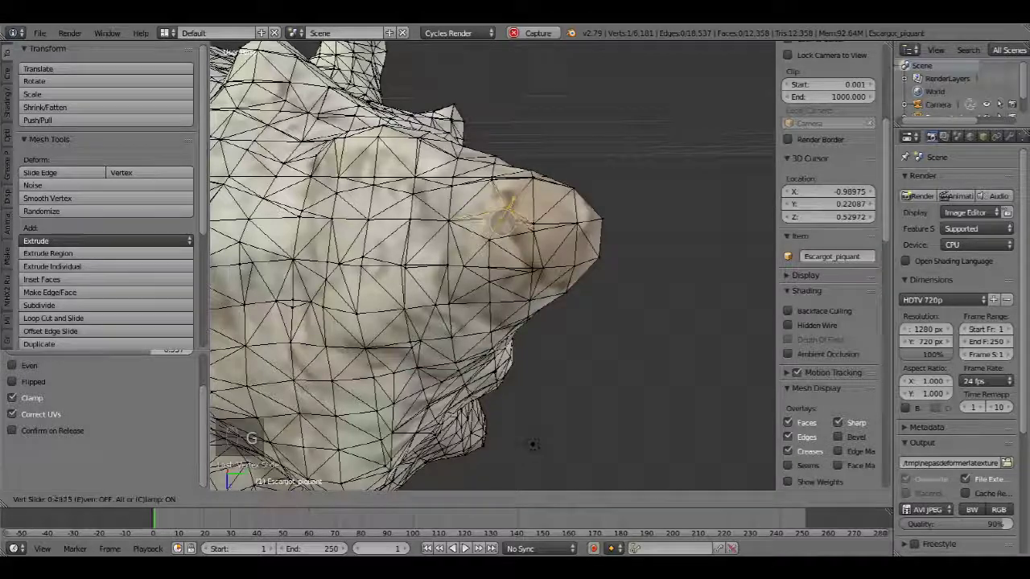
click(507, 203)
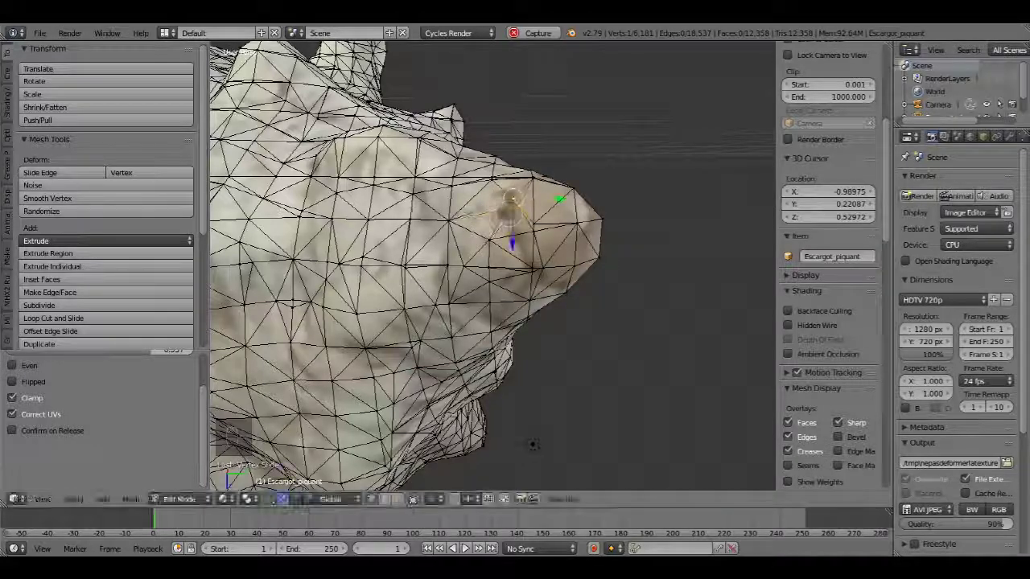
key(g)
key(g)
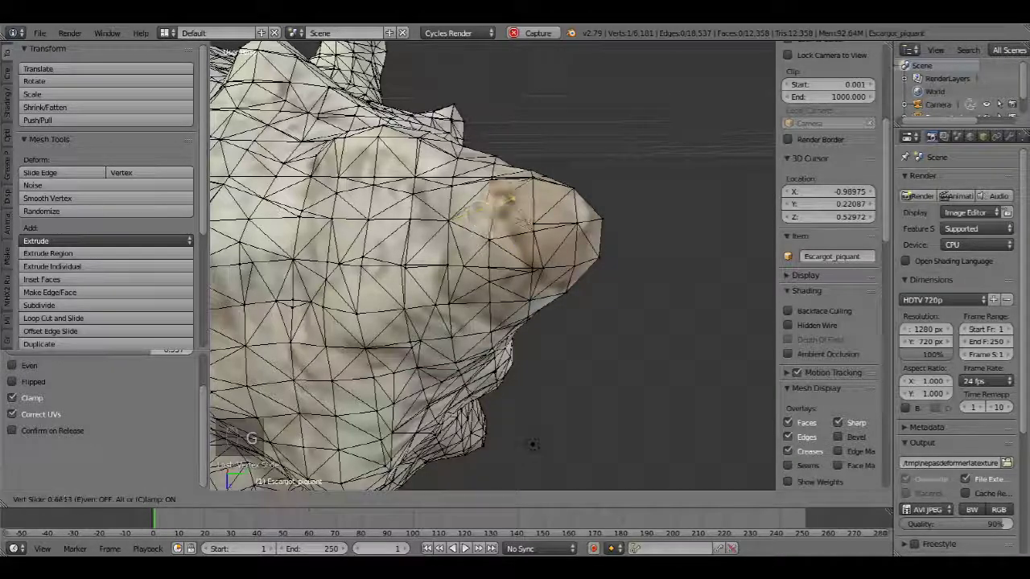
click(519, 197)
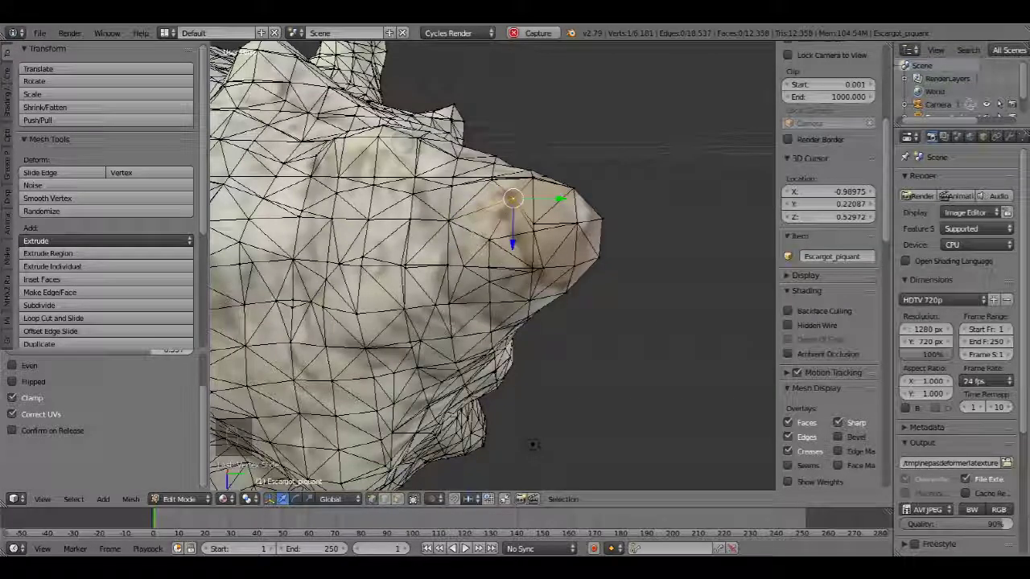
Try moving and vertex-sliding a point on the pale area behind the shell's tip, and cancel the slide.
right_click(372, 215)
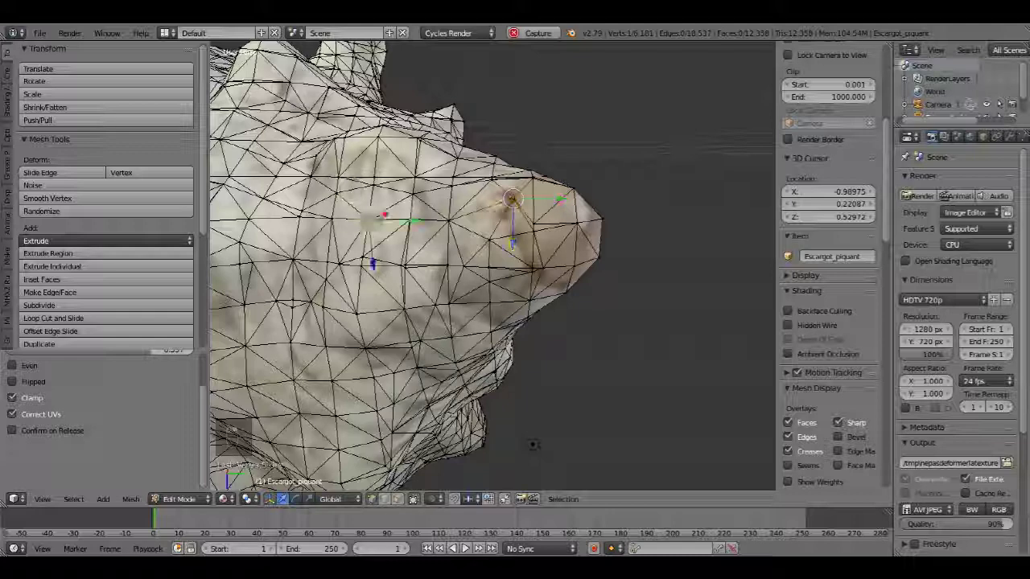
right_click(414, 194)
key(g)
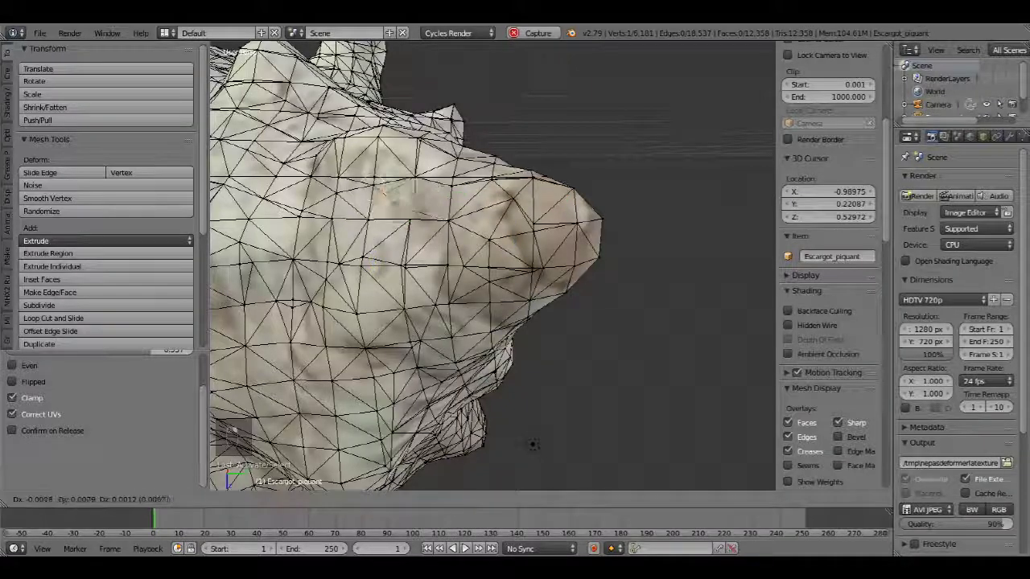
right_click(411, 197)
key(g)
key(g)
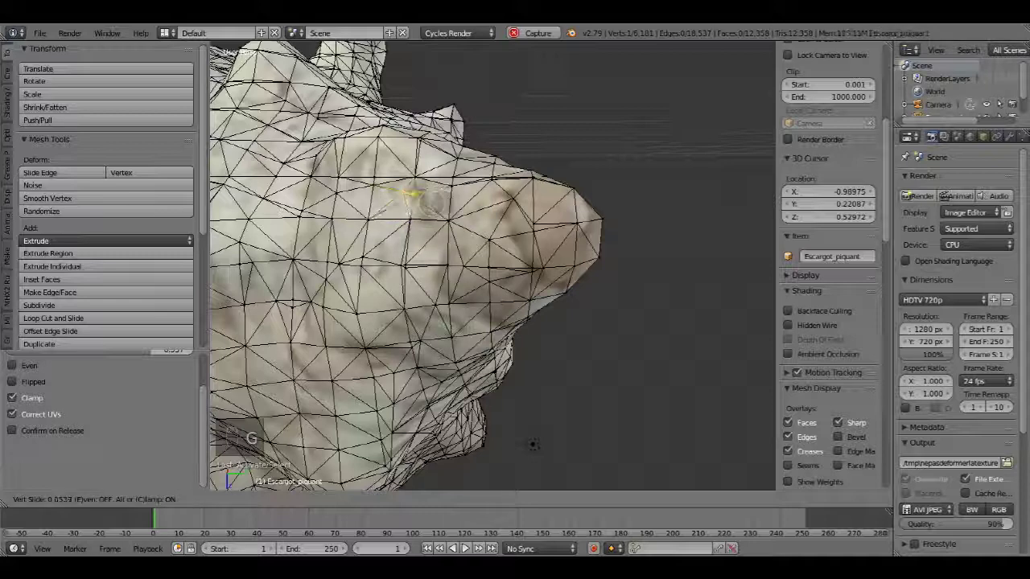
right_click(424, 226)
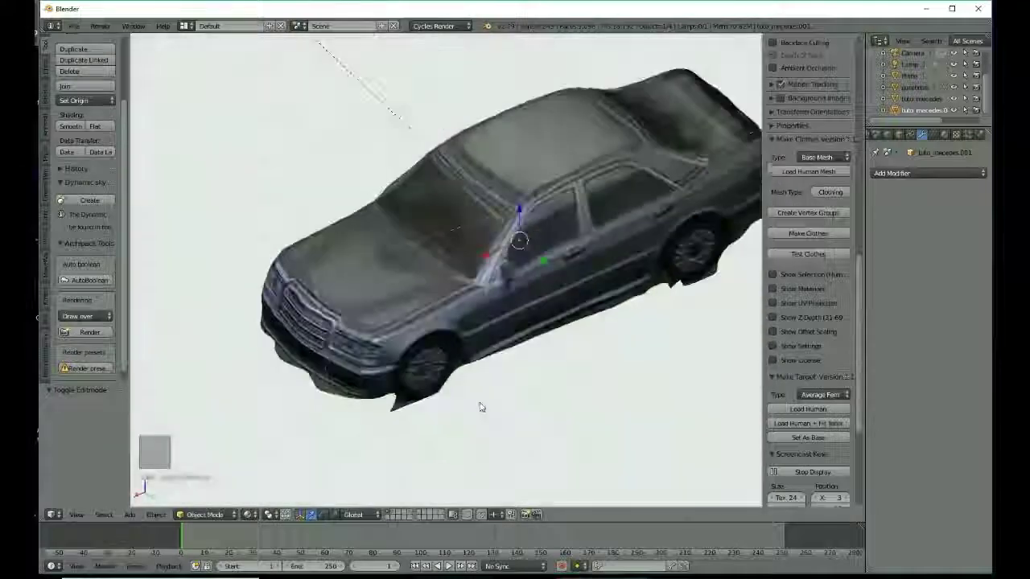
Examine the side of the scanned Mercedes and the lower edge of its doors up close.
middle_drag(480, 406, 487, 383)
scroll(527, 365, up, 2)
shift+middle_drag(558, 293, 407, 361)
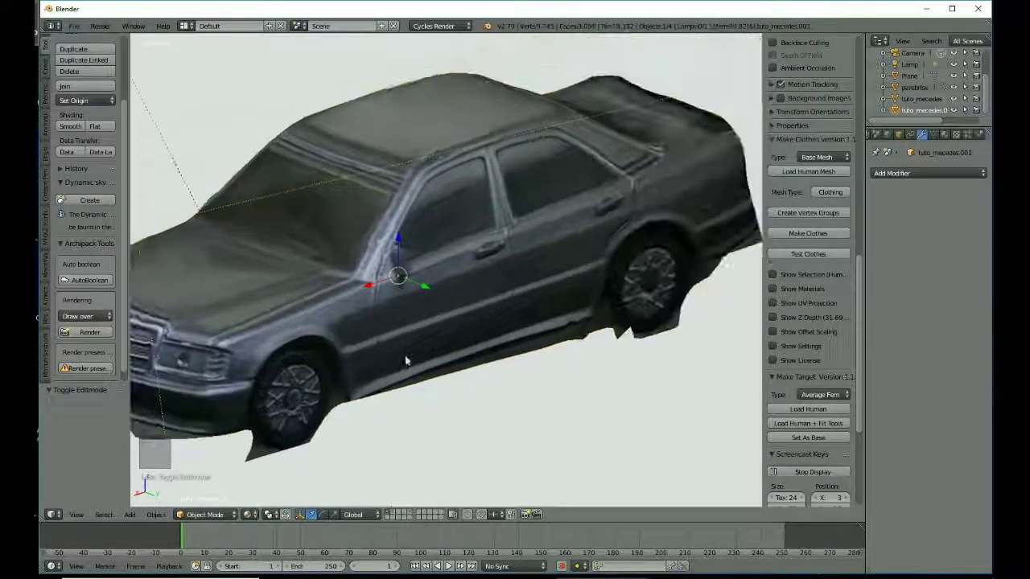
scroll(409, 370, down, 3)
middle_drag(410, 399, 403, 370)
scroll(403, 370, up, 2)
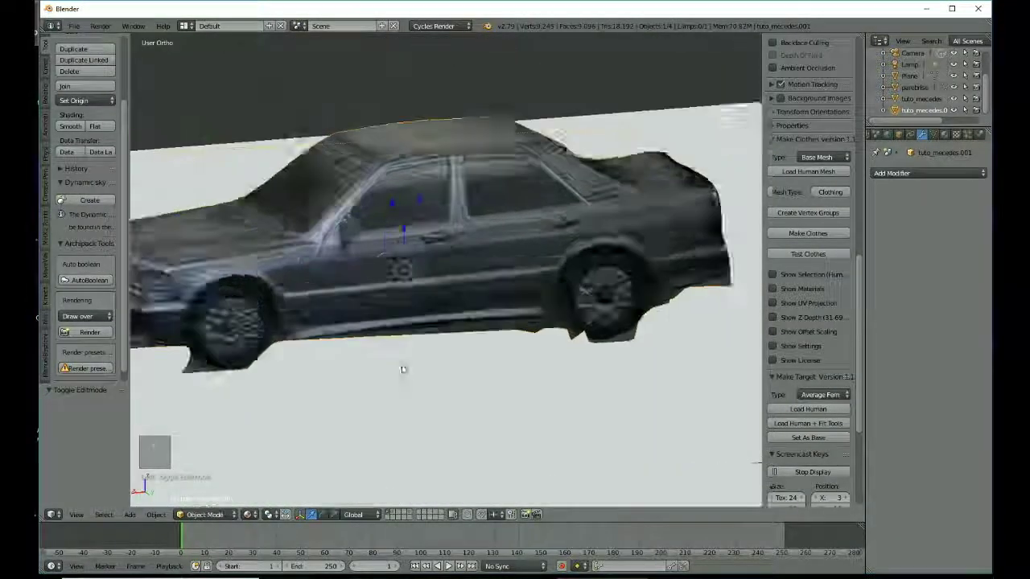
scroll(404, 370, up, 2)
scroll(395, 362, up, 2)
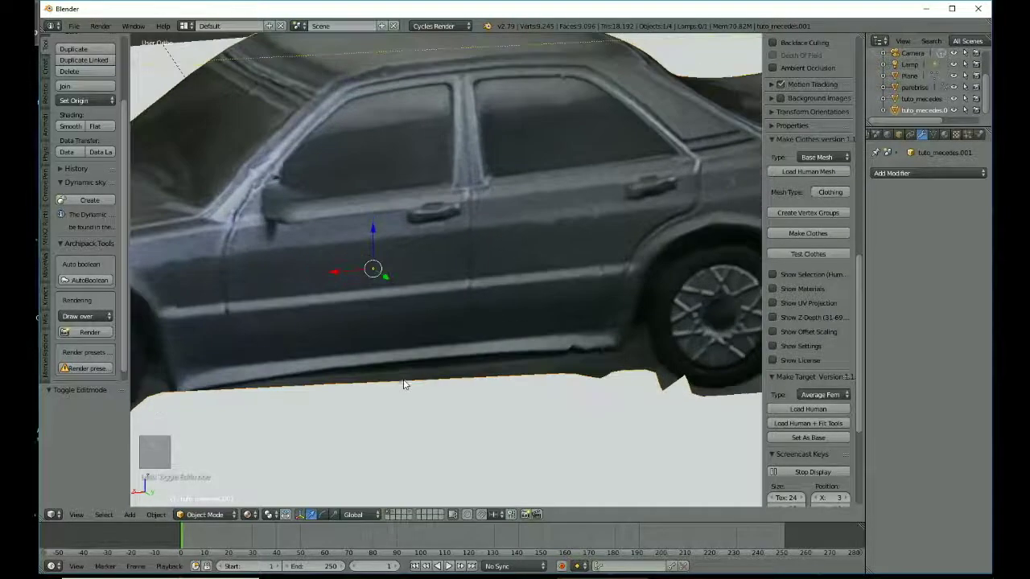
right_click(421, 309)
key(Tab)
key(a)
key(Tab)
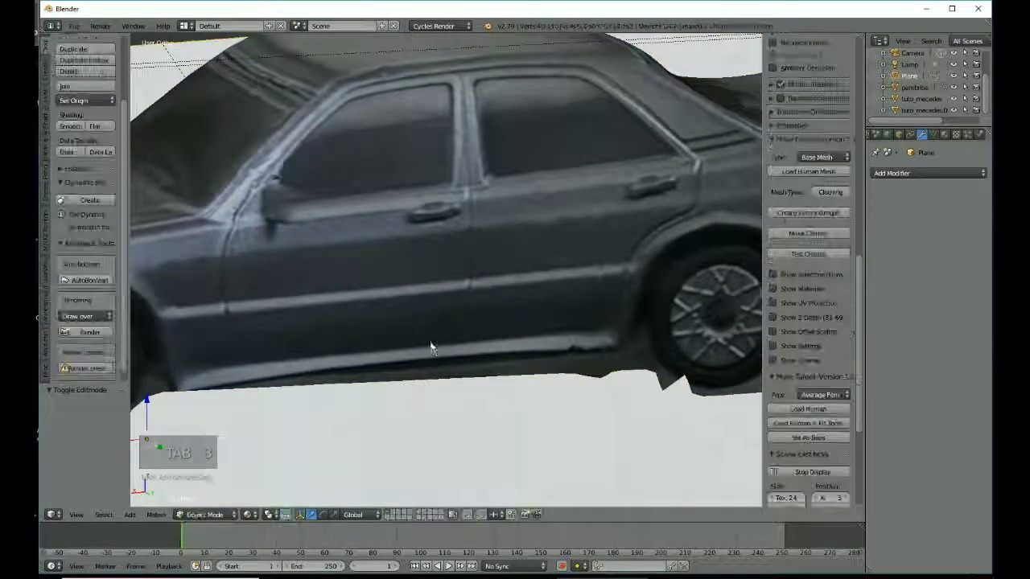
Open the tuto_mecedes.001 car mesh in Edit Mode, framed closely on the sill below the doors.
right_click(431, 343)
key(Tab)
middle_drag(428, 361, 440, 324)
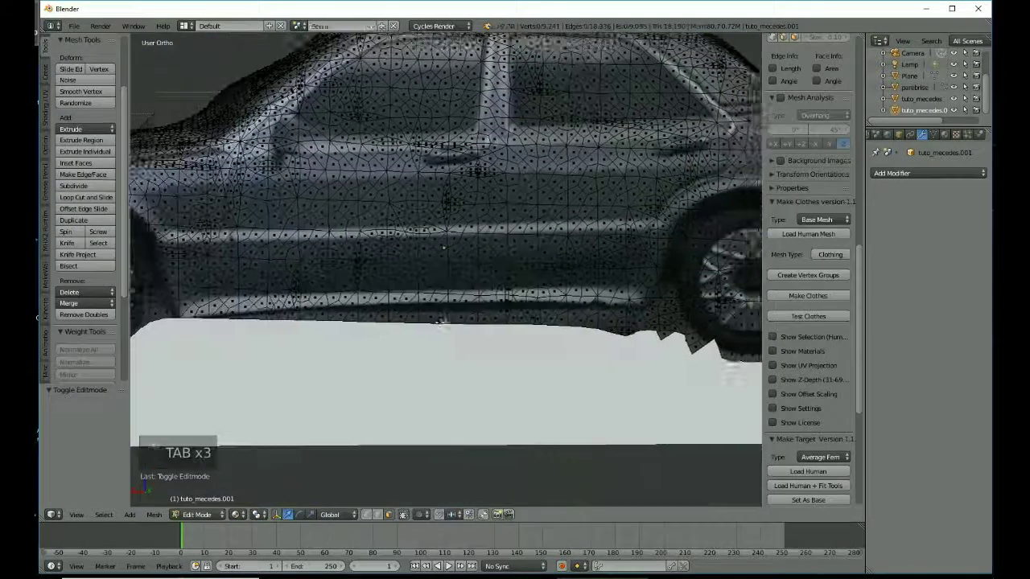
scroll(440, 324, up, 5)
middle_drag(404, 362, 326, 315)
Vertex-slide a point between the dark sill line and the body's lower edge by about 0.76, and again by about 0.21.
right_click(370, 387)
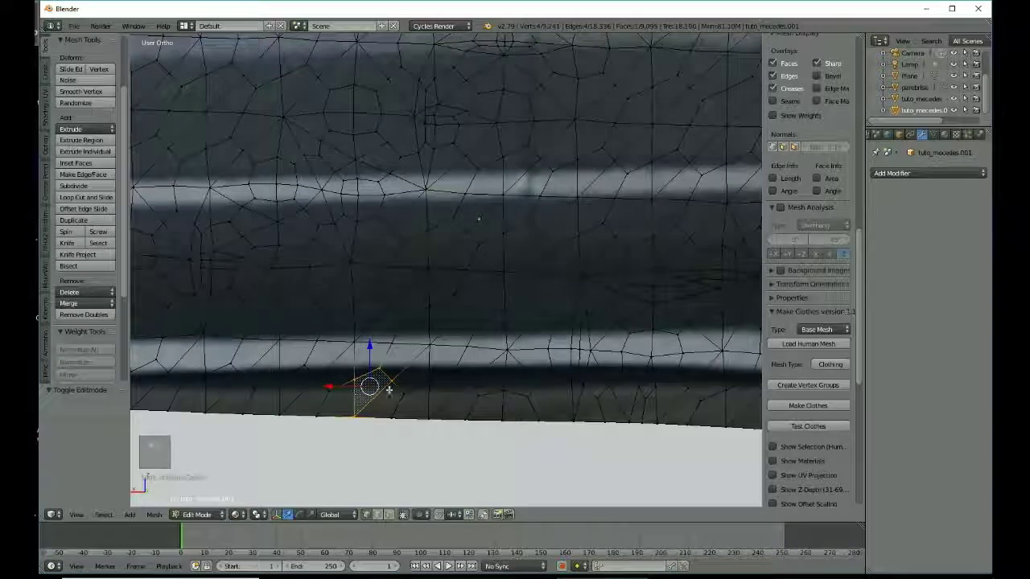
right_click(404, 393)
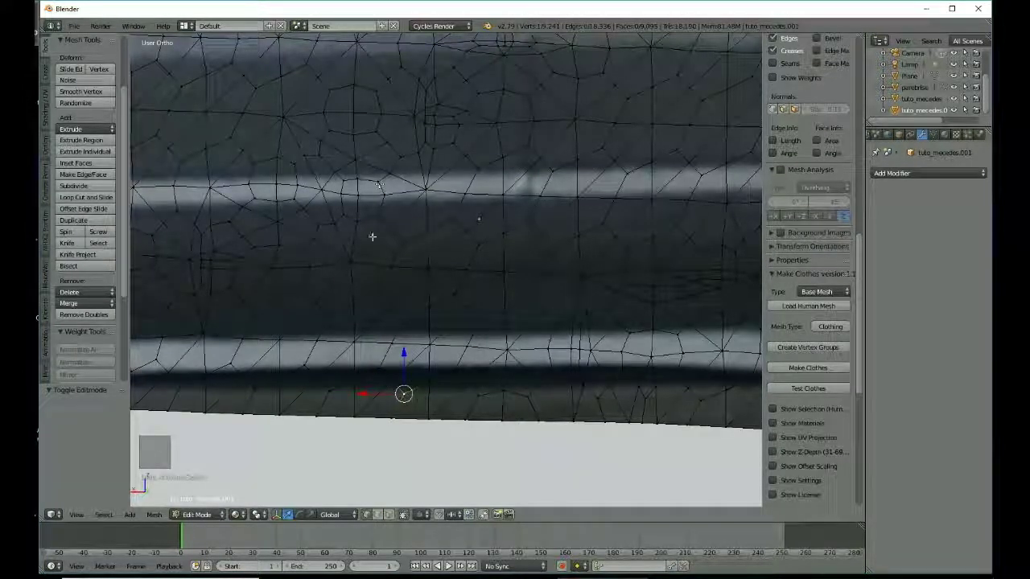
key(F6)
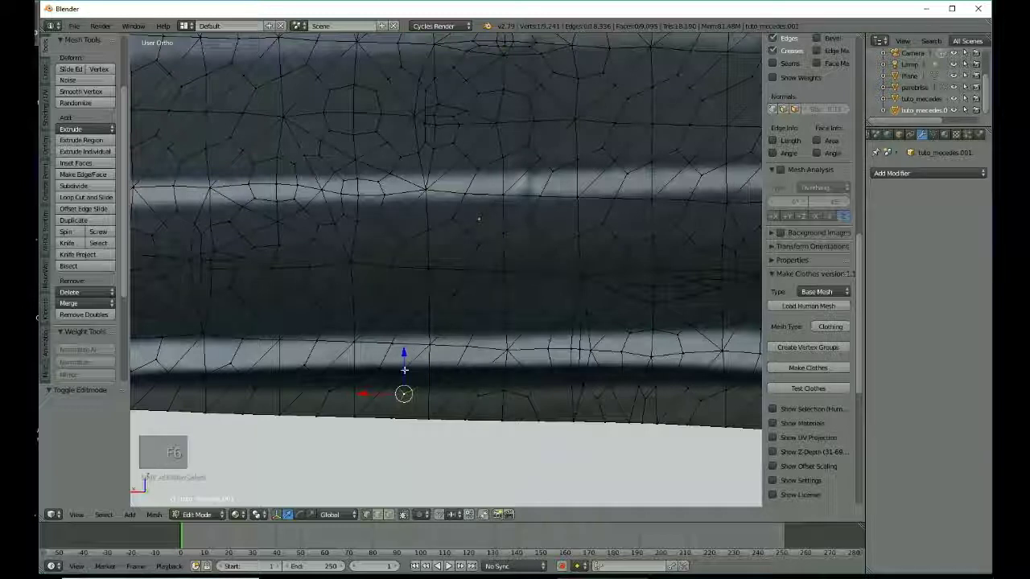
key(g)
key(g)
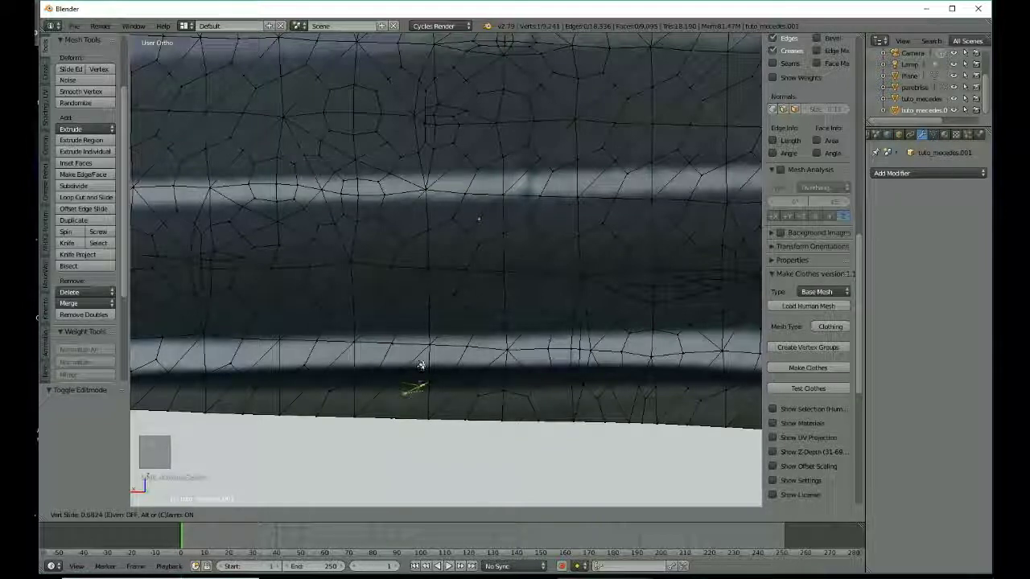
click(419, 376)
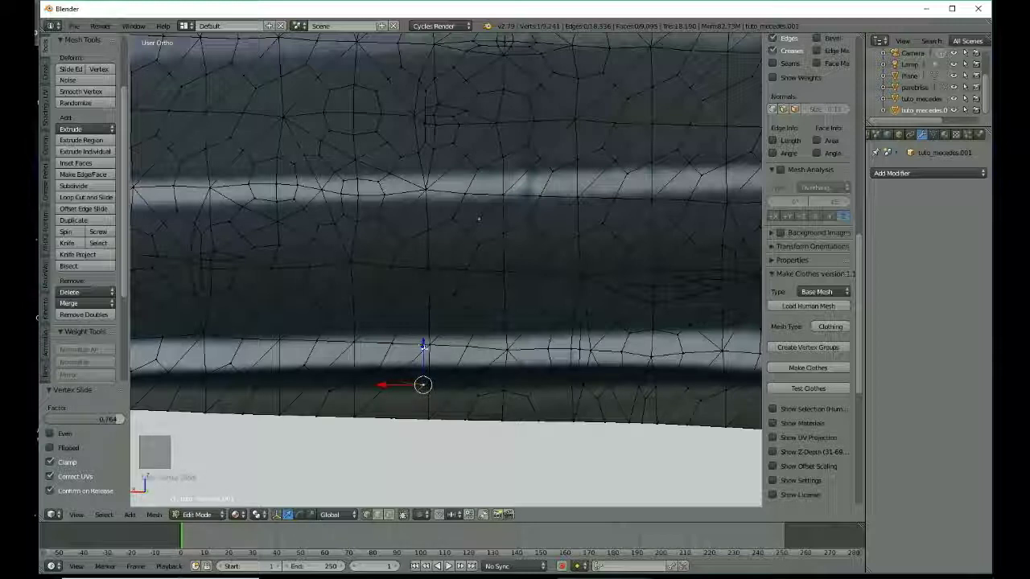
key(g)
key(g)
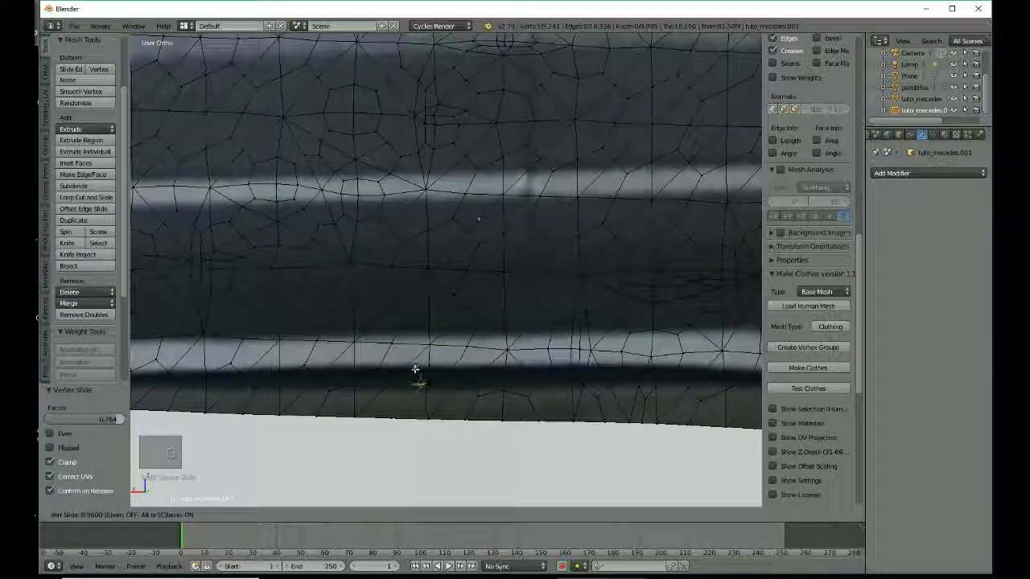
click(432, 378)
Vertex-slide two neighbouring points on the dark line beneath the bright sill strip by factors of about 0.09 and 0.39.
right_click(454, 371)
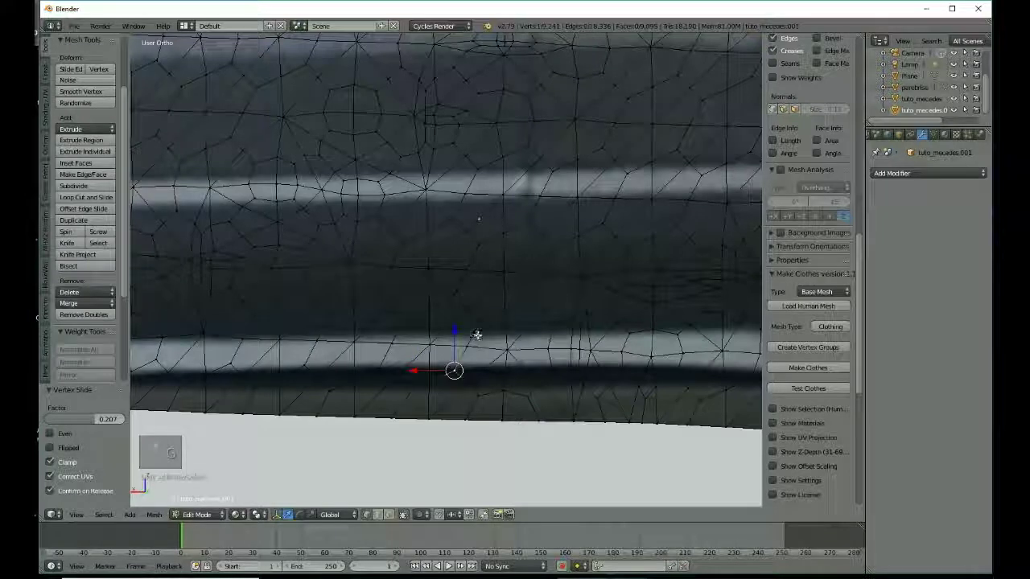
key(g)
key(g)
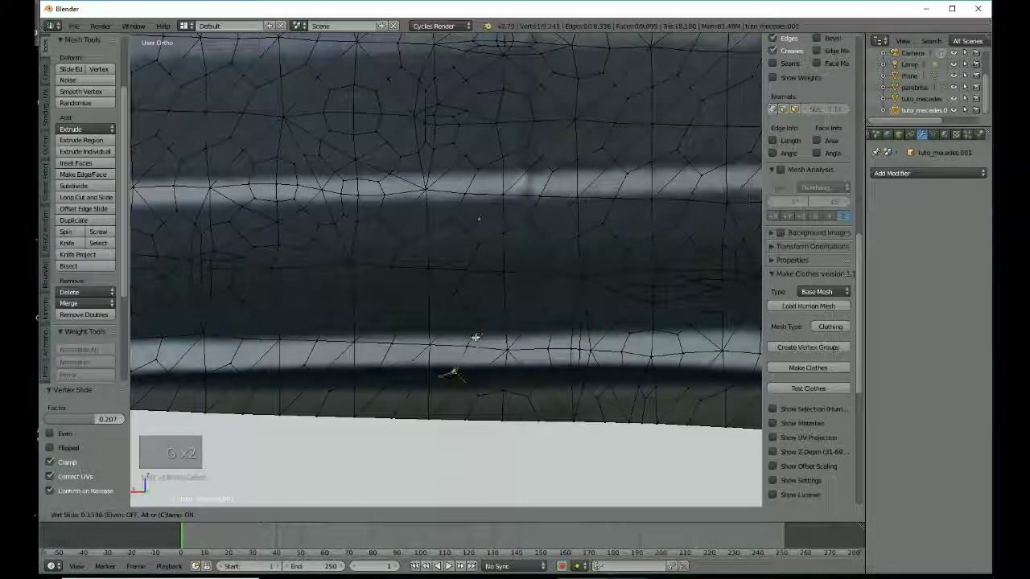
click(473, 341)
right_click(432, 377)
key(g)
key(g)
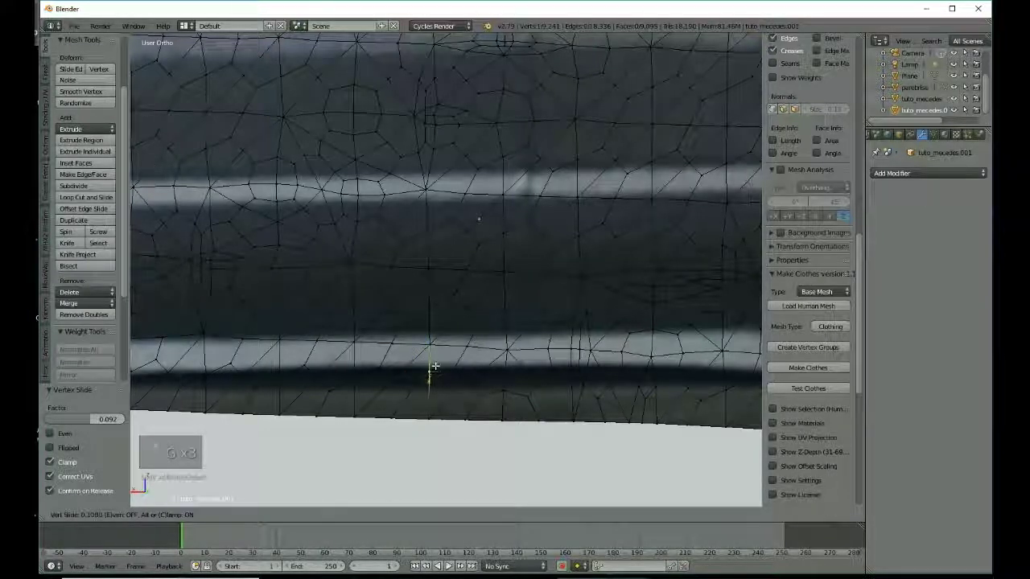
click(420, 379)
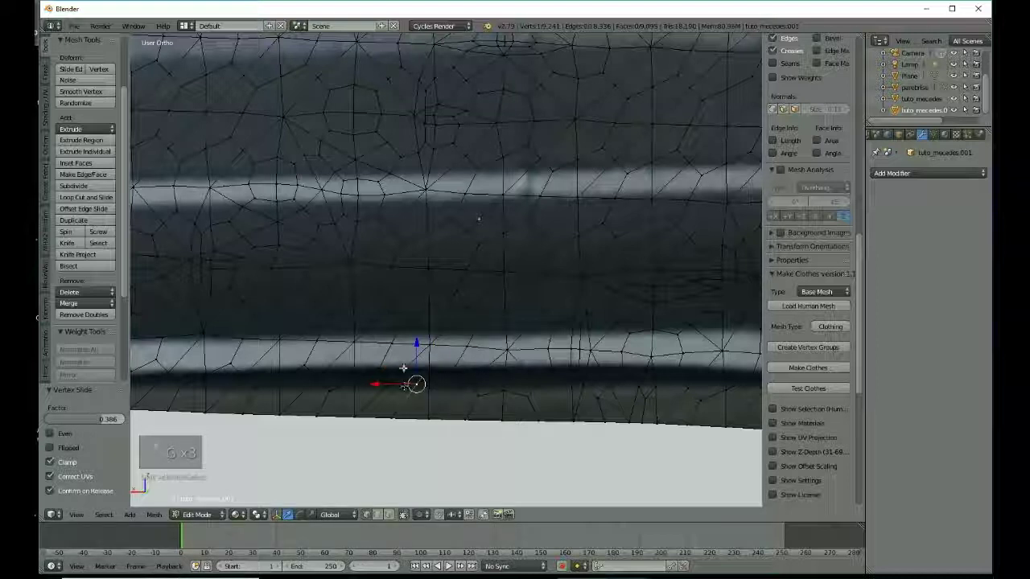
Vertex-slide points along the dark sill line further toward the car's front by factors of about 0.40, 0.97 and 0.45.
right_click(393, 378)
key(g)
key(g)
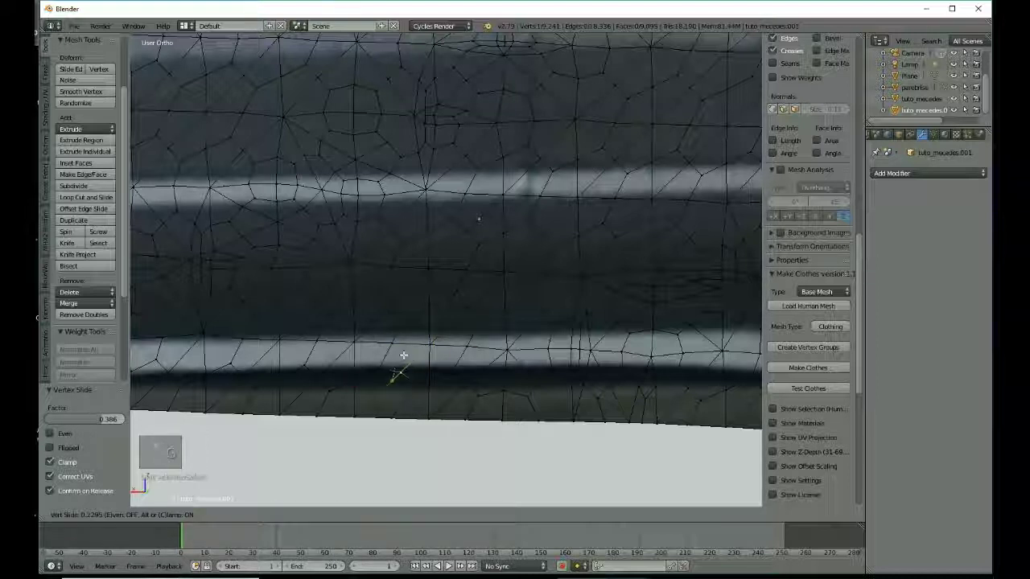
click(426, 373)
key(g)
key(g)
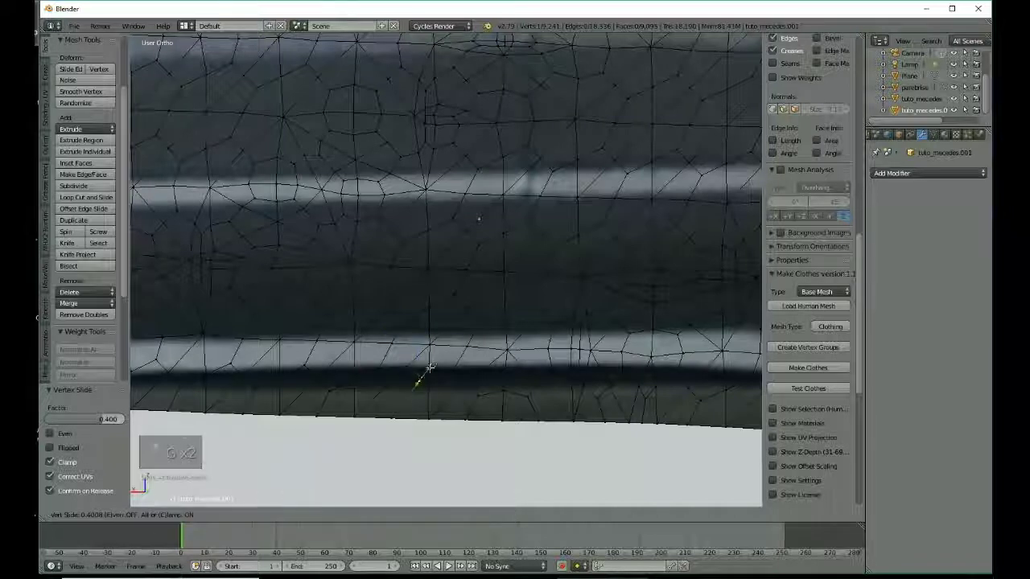
click(428, 365)
key(g)
key(g)
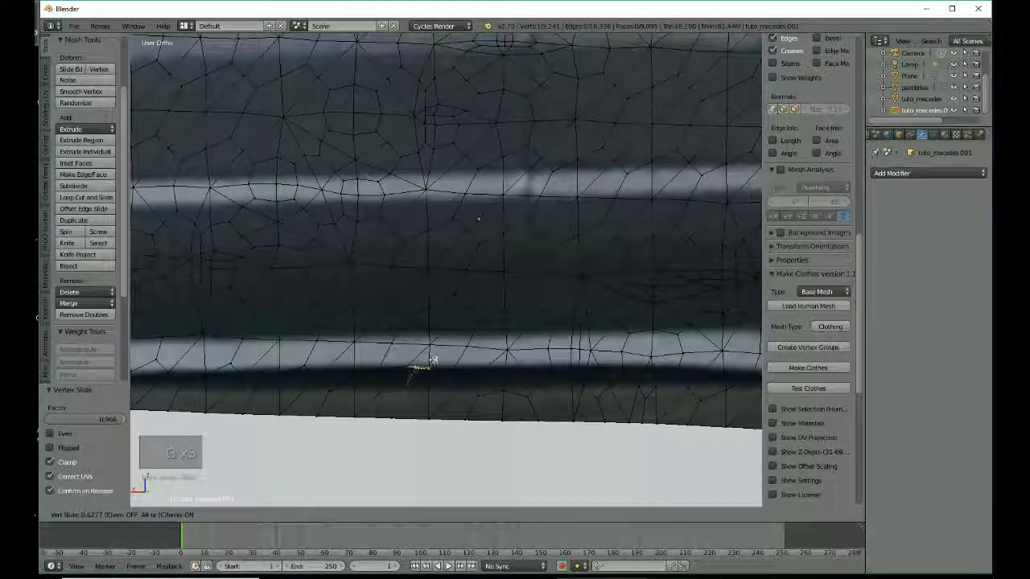
click(418, 363)
Vertex-slide the next two points toward the car's front up to the bright strip's lower edge, each by about 0.36.
right_click(356, 379)
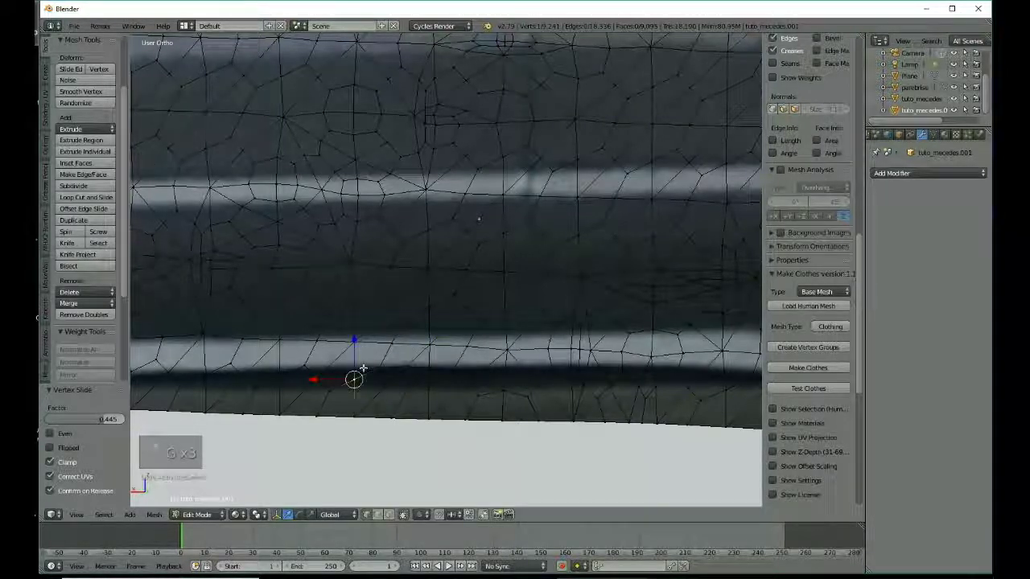
key(g)
key(g)
click(359, 359)
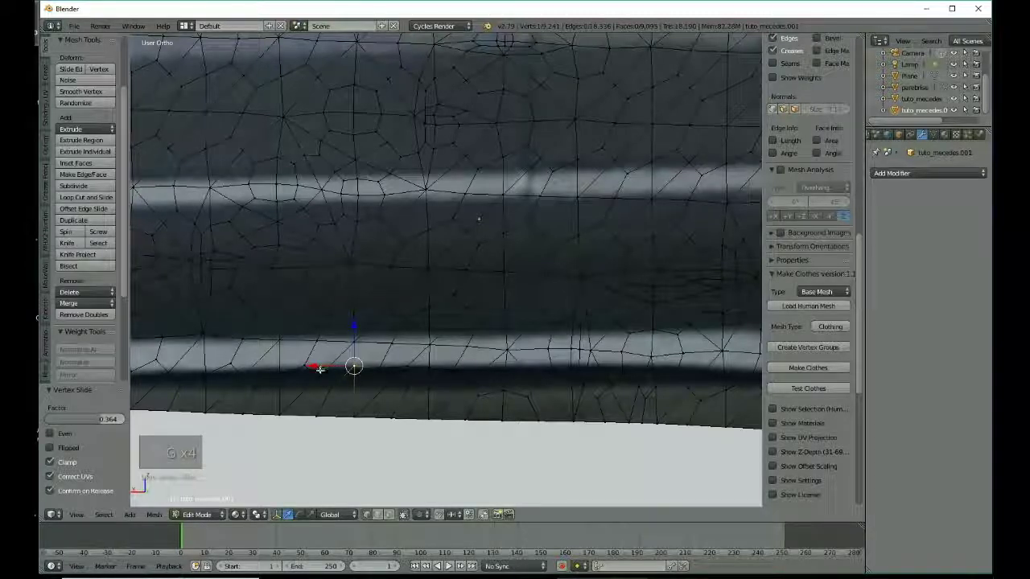
right_click(319, 369)
key(g)
key(g)
click(328, 363)
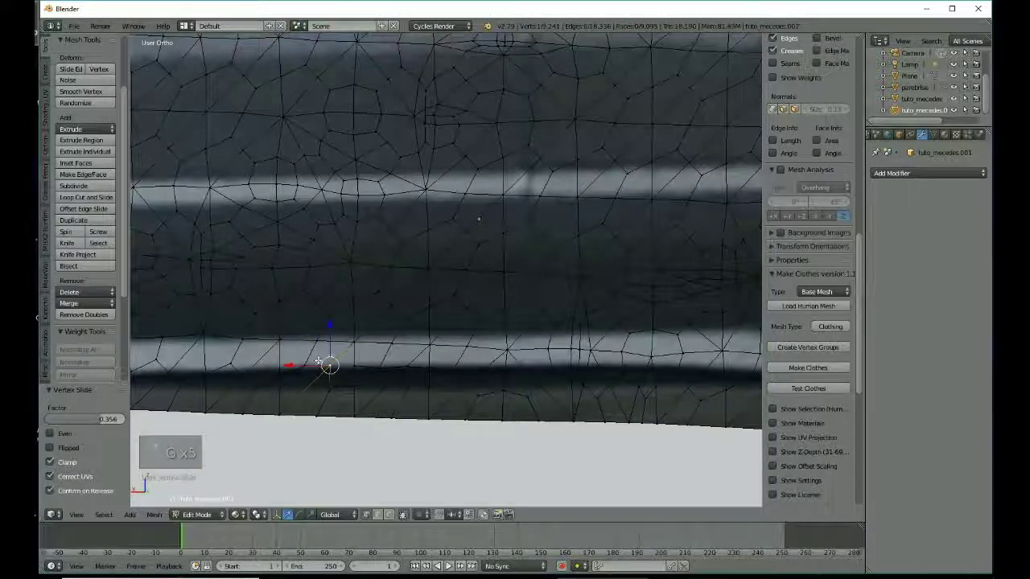
Vertex-slide three more points along the bright strip's lower edge toward the car's front by about 0.23, 0.58 and 0.19.
key(g)
key(g)
click(281, 366)
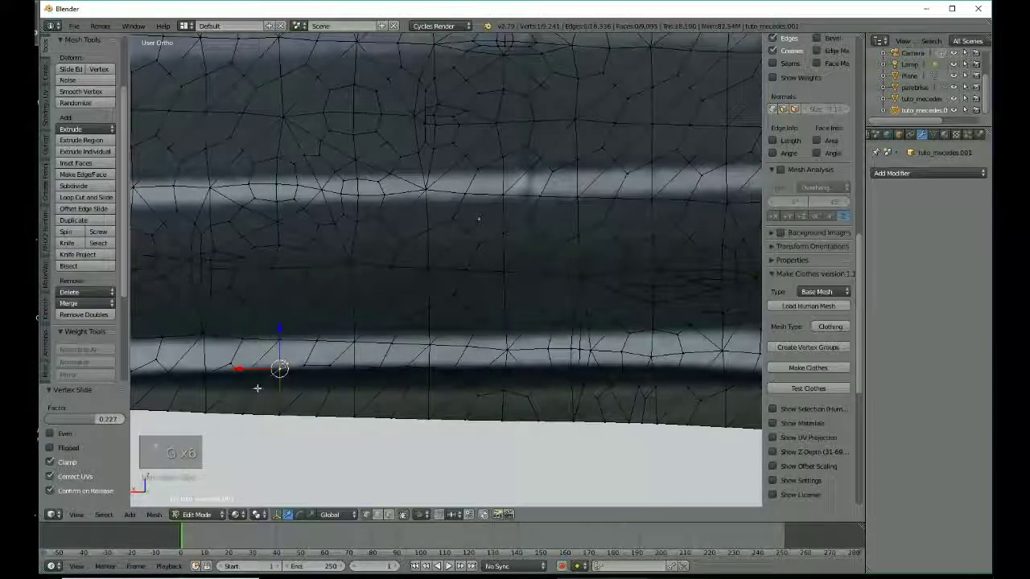
key(g)
key(g)
click(265, 368)
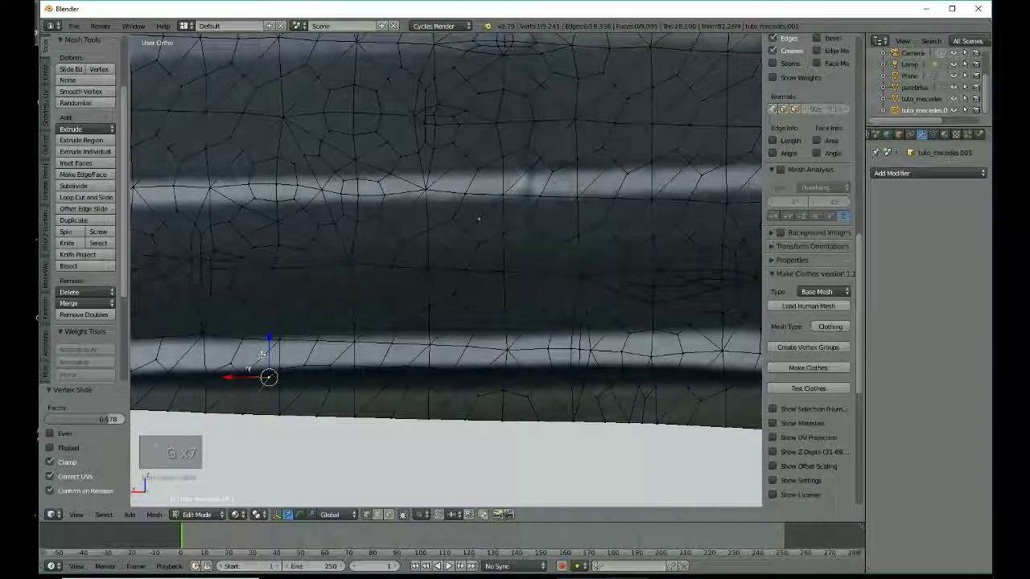
right_click(257, 351)
key(g)
key(g)
click(258, 351)
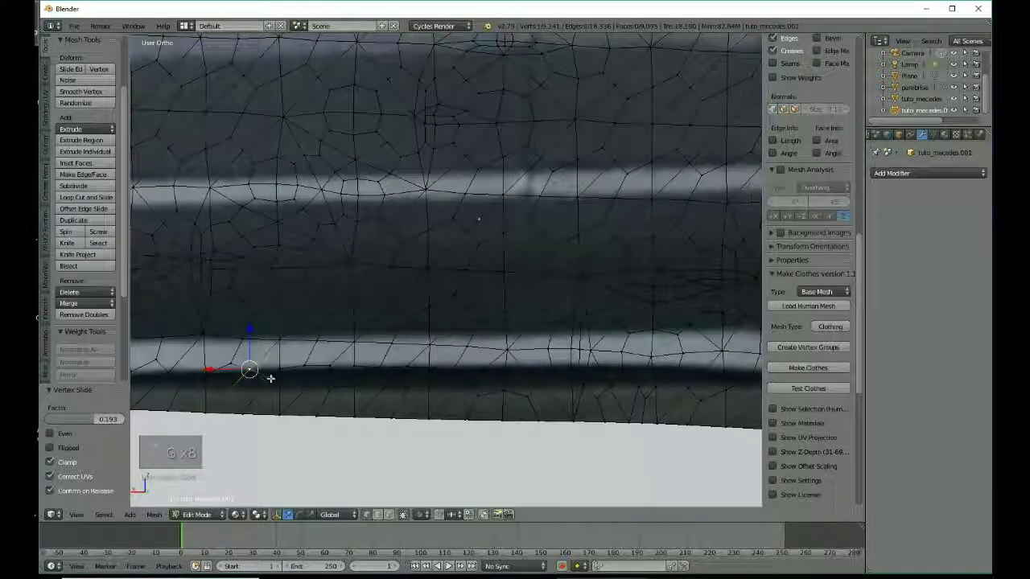
Vertex-slide two more points up to the bright sill strip's lower edge toward the car's front by about 0.45 and 0.33.
key(g)
key(g)
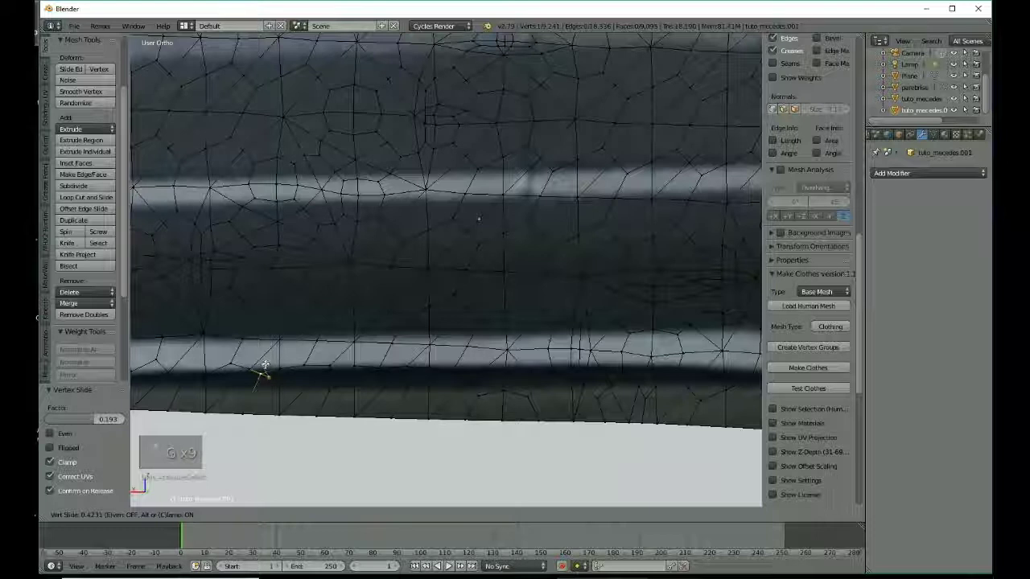
click(279, 371)
key(g)
key(g)
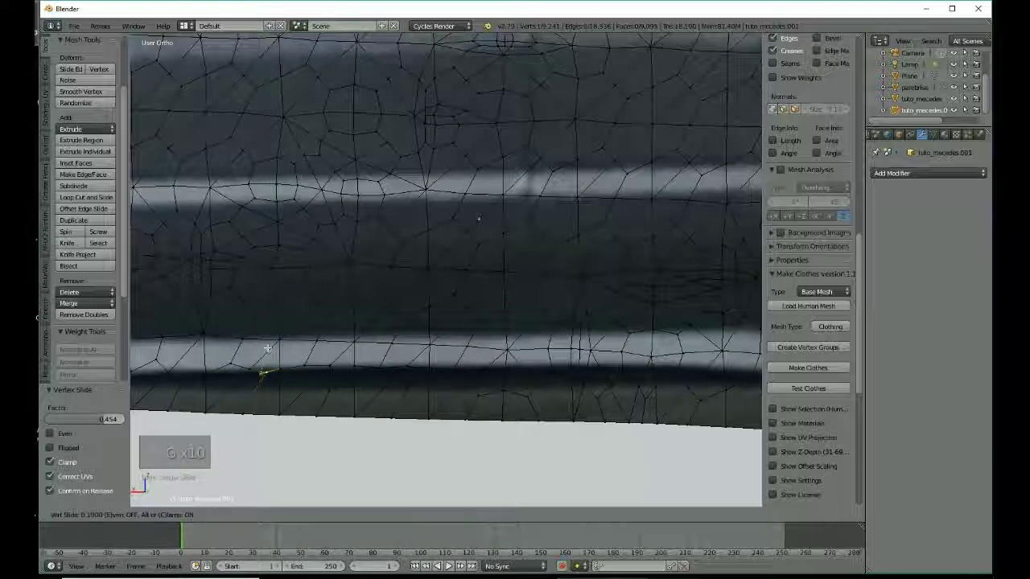
click(267, 348)
Refine the same stretch of the bright strip's lower edge with two more vertex slides, the last by about 0.57.
key(g)
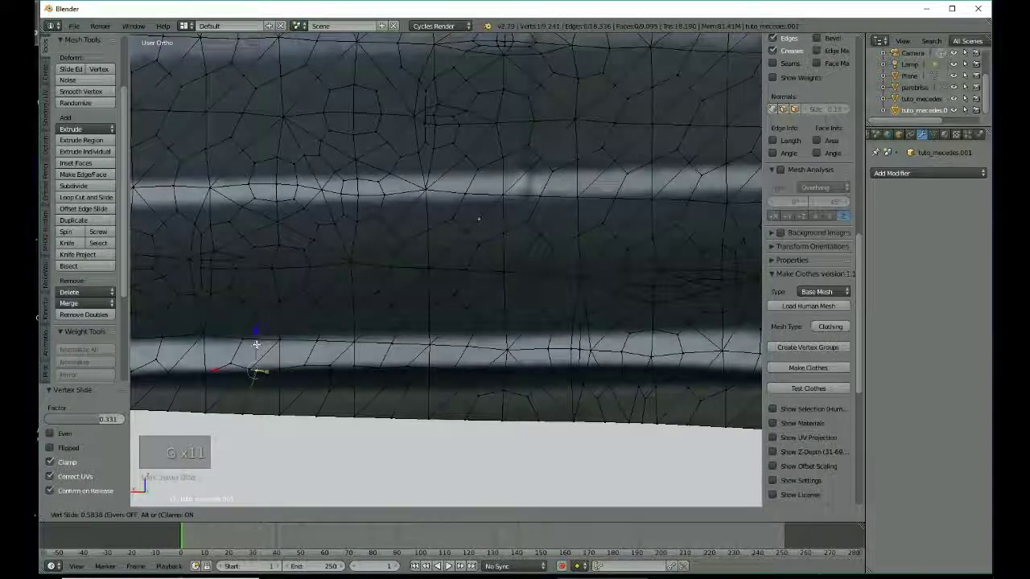
key(g)
click(256, 345)
key(g)
key(g)
click(271, 342)
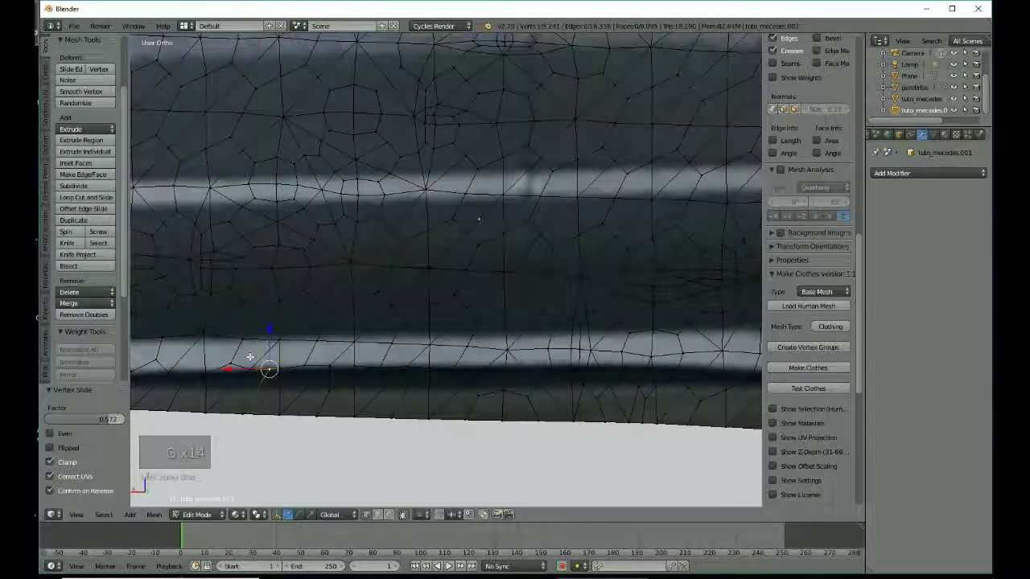
Vertex-slide the next two points toward the car's front onto the bright strip's lower edge by about 0.51 and 0.23.
right_click(231, 364)
key(g)
key(g)
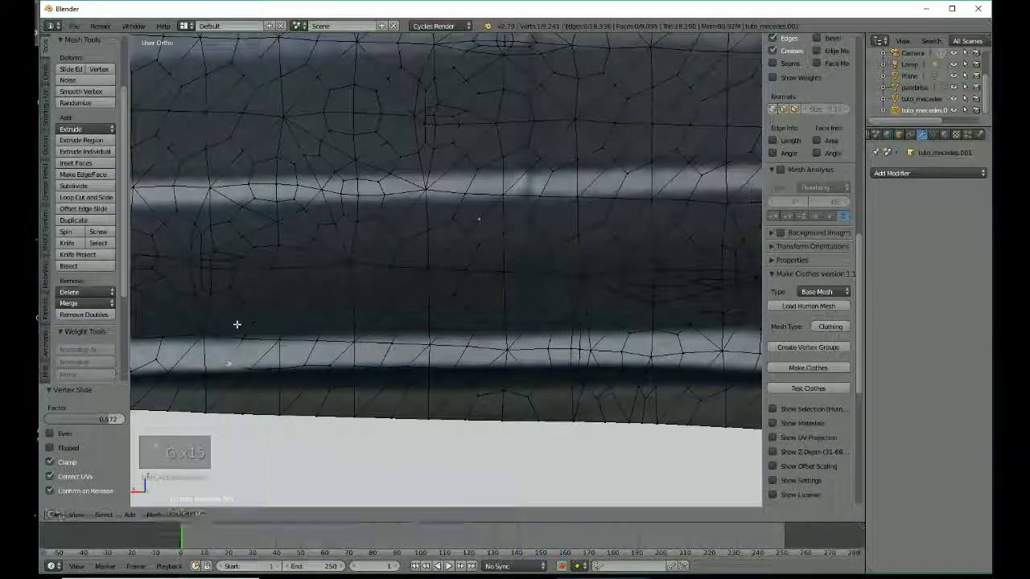
click(227, 333)
right_click(206, 368)
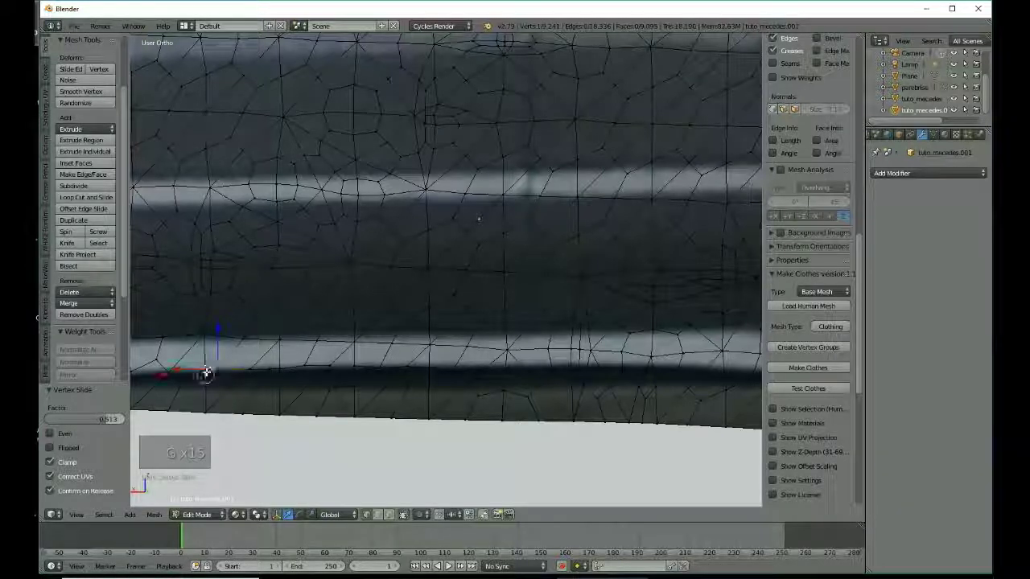
key(g)
key(g)
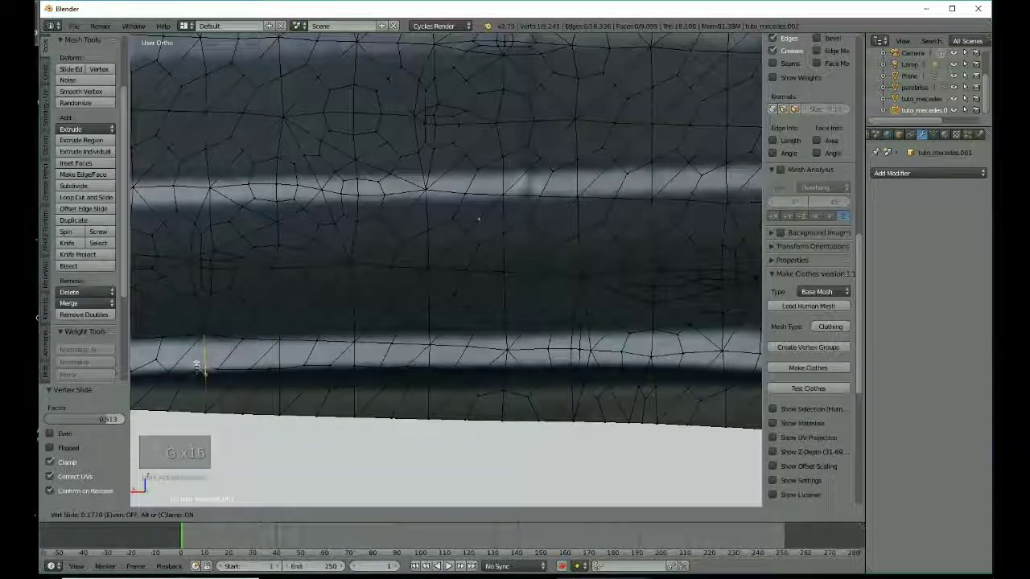
click(196, 364)
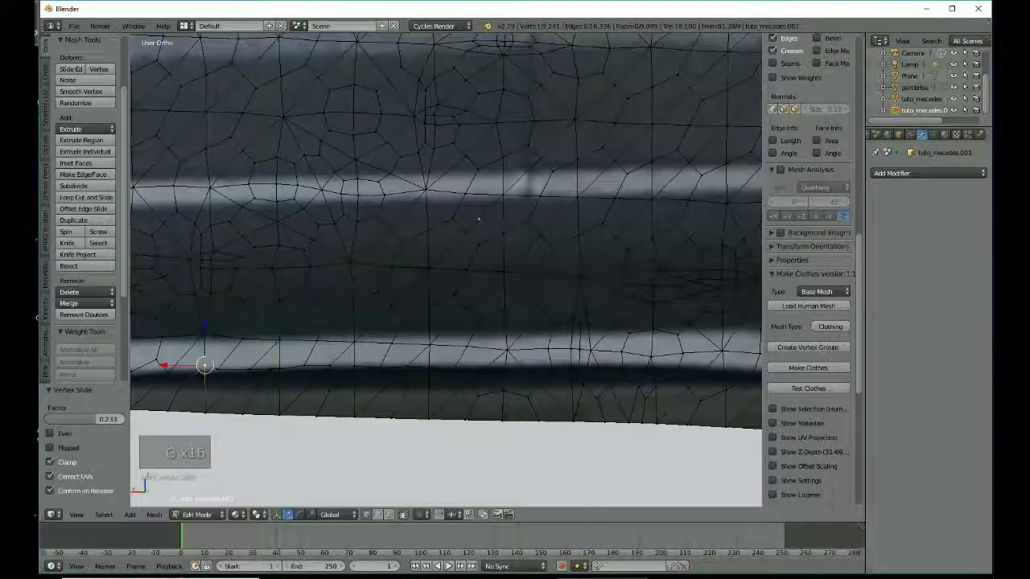
Vertex-slide further points from the dark sill line up to the bright strip's lower edge by about 0.08, 0.48 and 0.75.
click(220, 335)
key(g)
key(g)
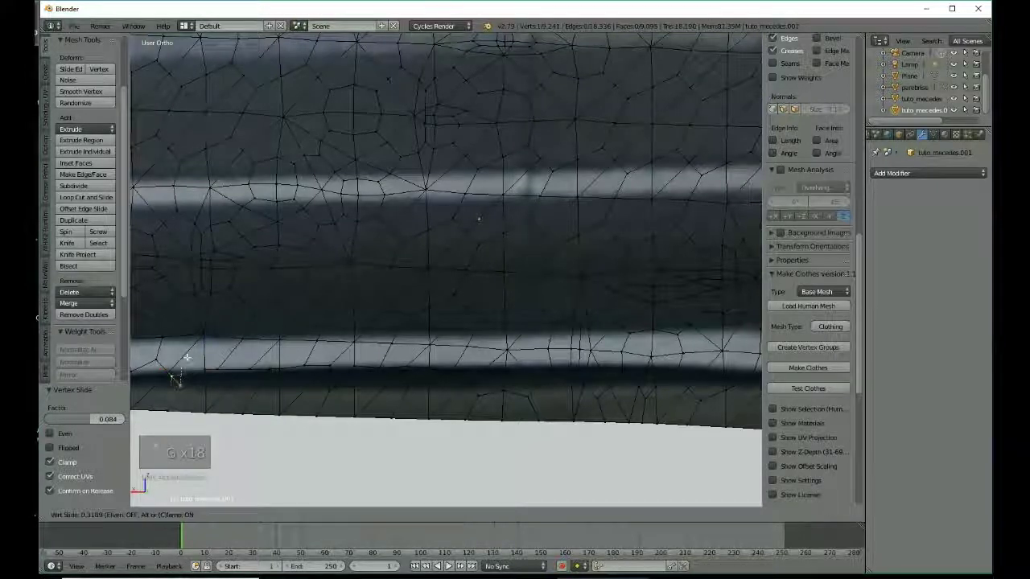
click(187, 357)
key(g)
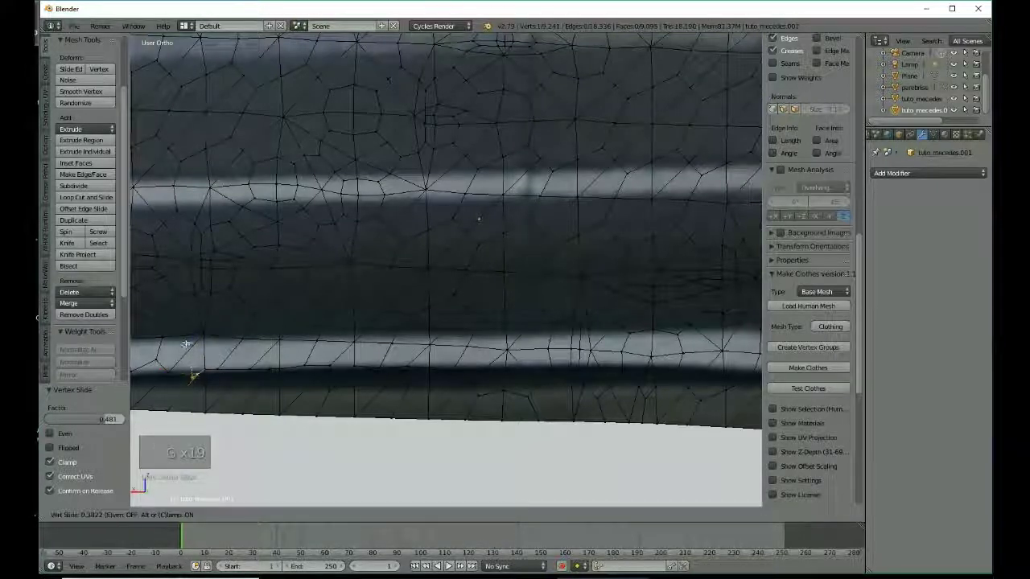
click(174, 349)
Vertex-slide the frontmost points in view along the strip's lower edge by about 0.80, 0.77, 0.68 and 0.60.
key(g)
key(g)
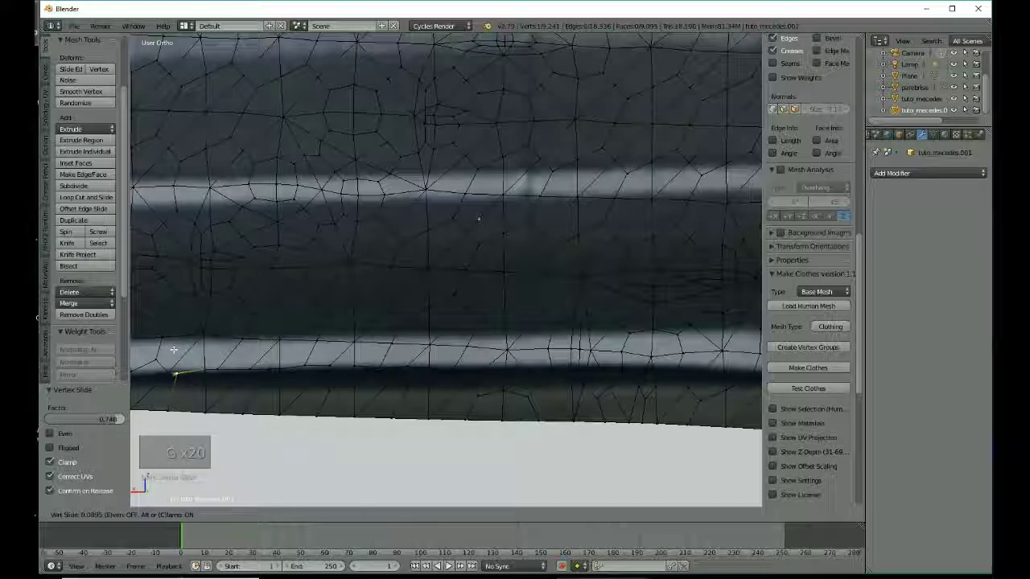
click(174, 349)
key(g)
key(g)
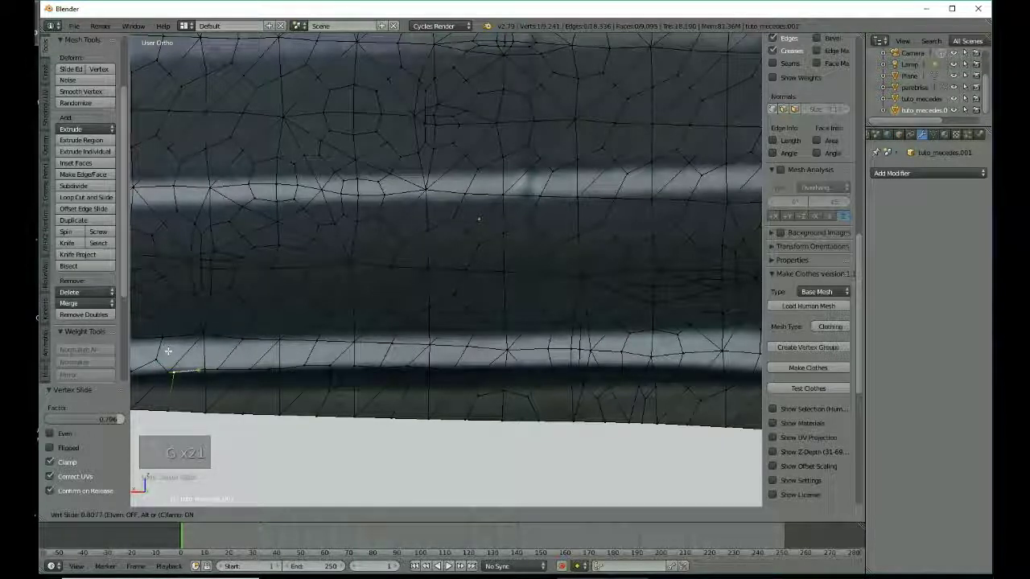
click(172, 350)
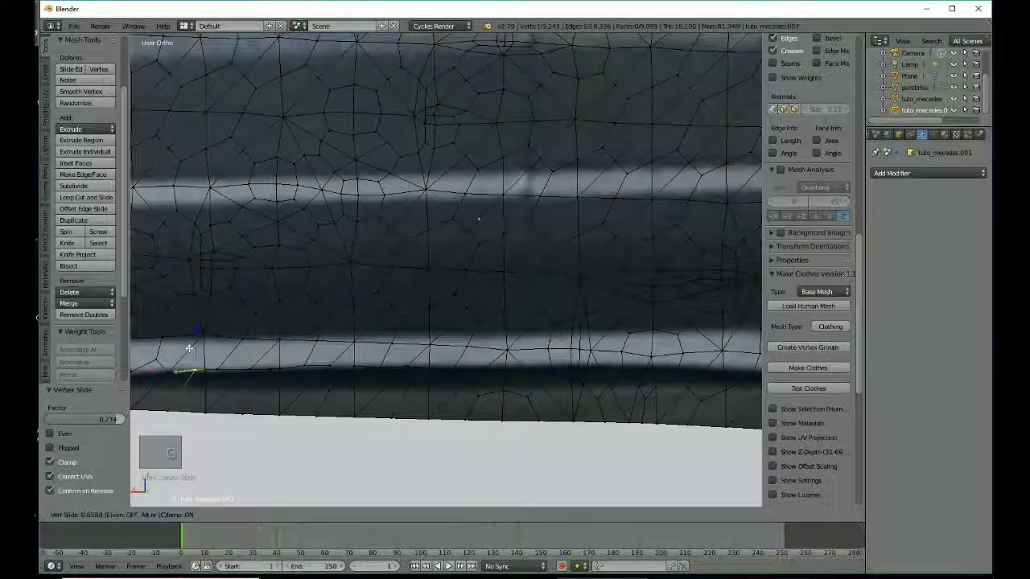
key(g)
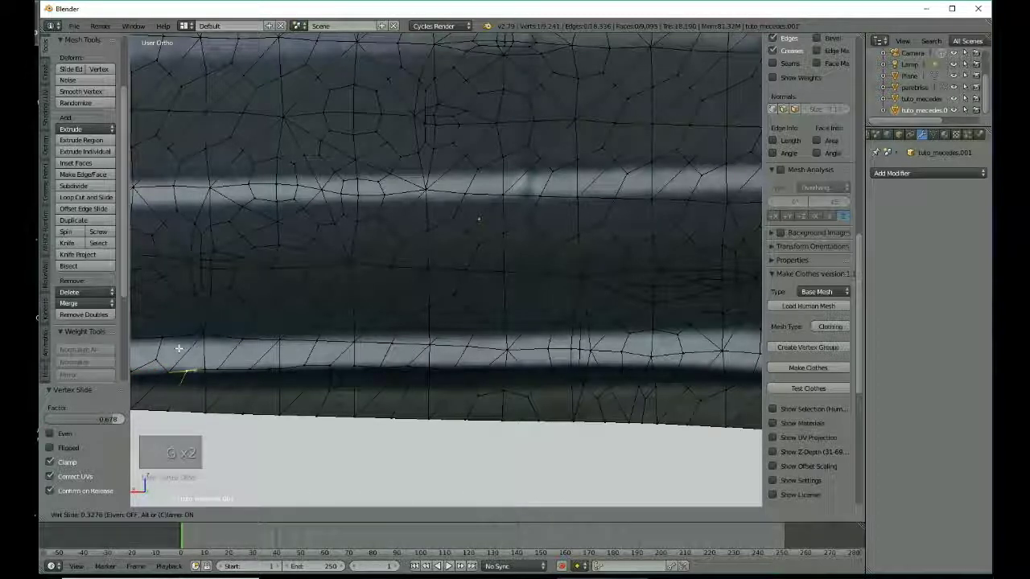
click(164, 364)
Continue along the sill toward the car's front, vertex-sliding a point inside the bright strip down to its lower edge by about 0.65.
middle_drag(200, 396, 231, 392)
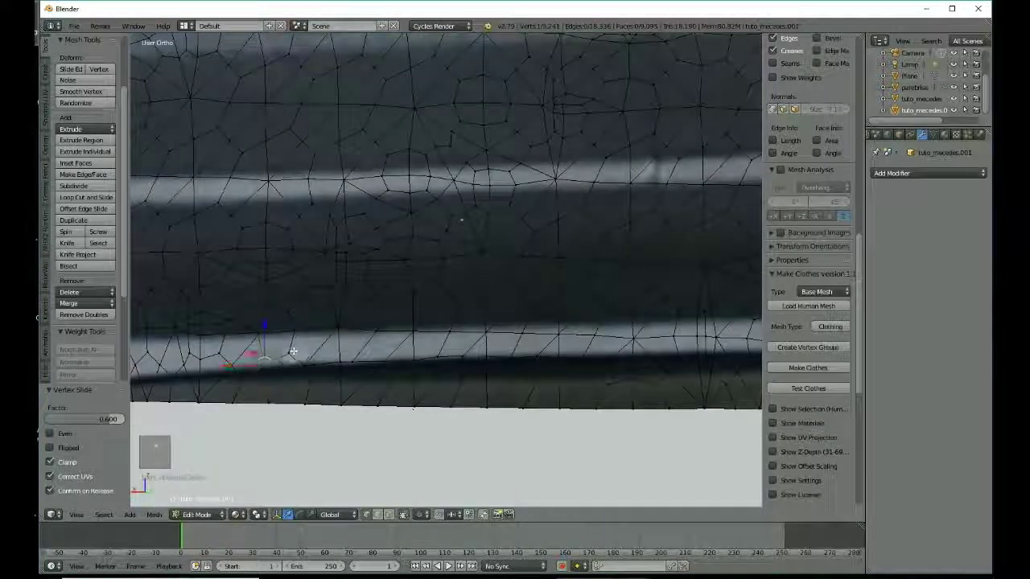
key(g)
key(g)
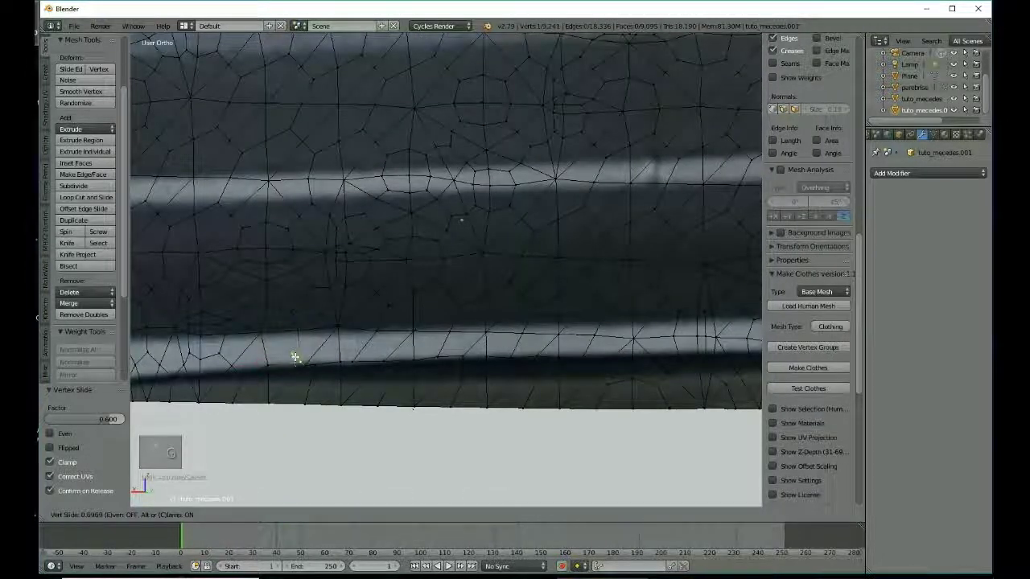
click(294, 358)
key(g)
key(g)
click(274, 362)
click(276, 362)
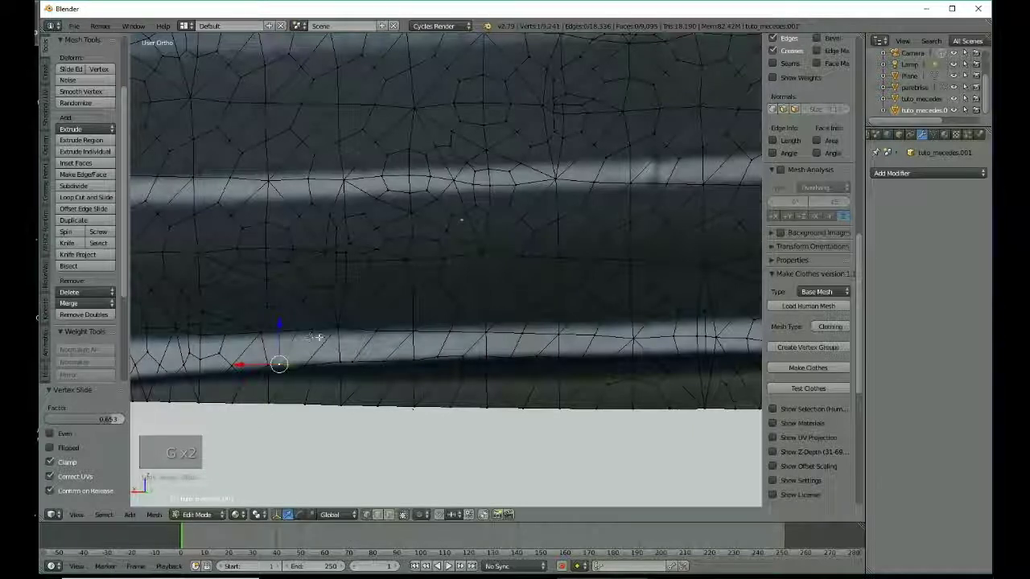
Vertex-slide two neighbouring points along the bright strip's lower edge by about 0.28 and 0.06.
key(g)
key(g)
click(307, 356)
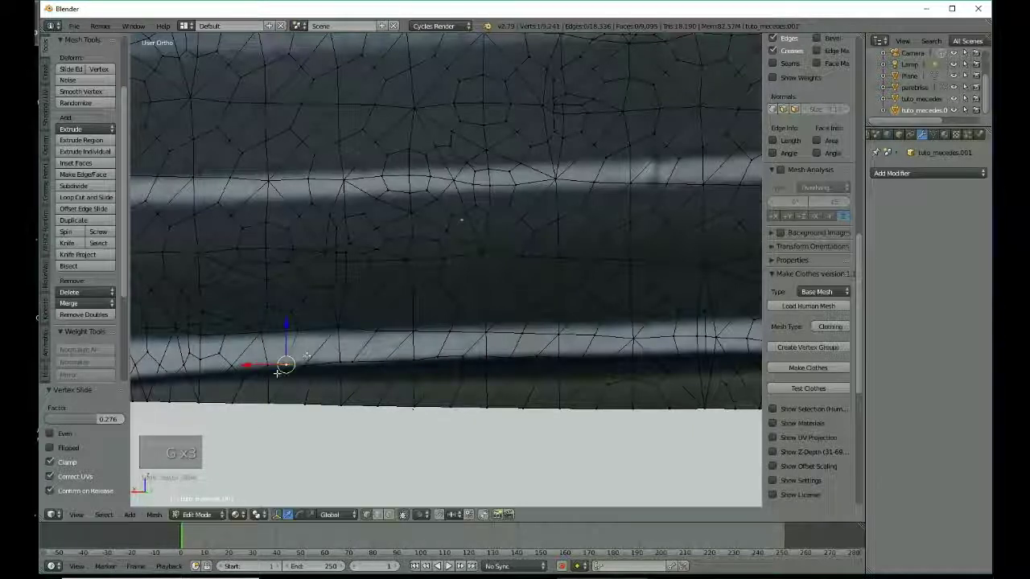
key(g)
key(g)
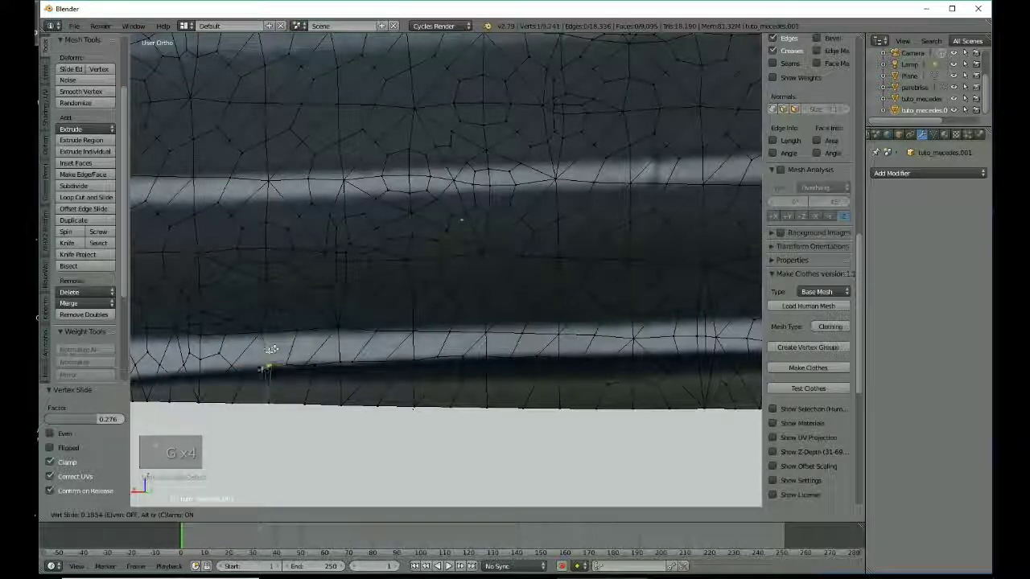
click(269, 350)
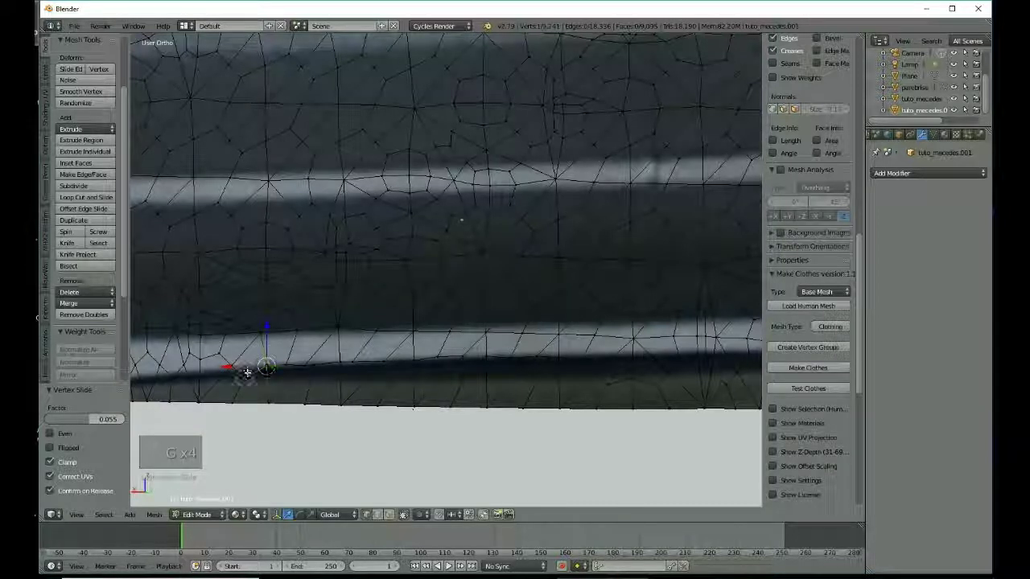
Vertex-slide the next points toward the car's front onto the strip's lower edge by about 0.73 and 0.31.
key(g)
key(g)
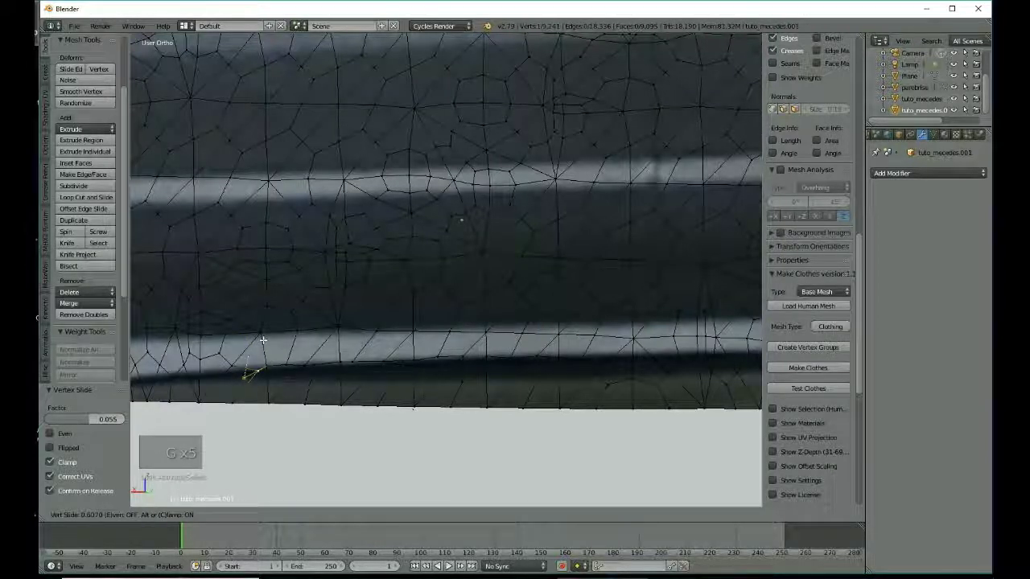
click(257, 341)
key(g)
key(g)
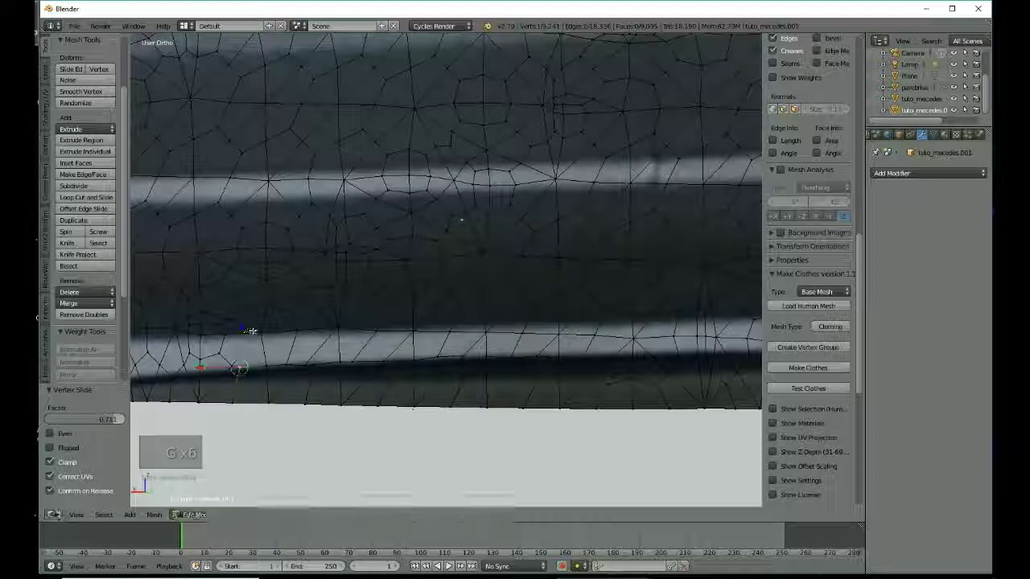
click(260, 330)
key(g)
key(g)
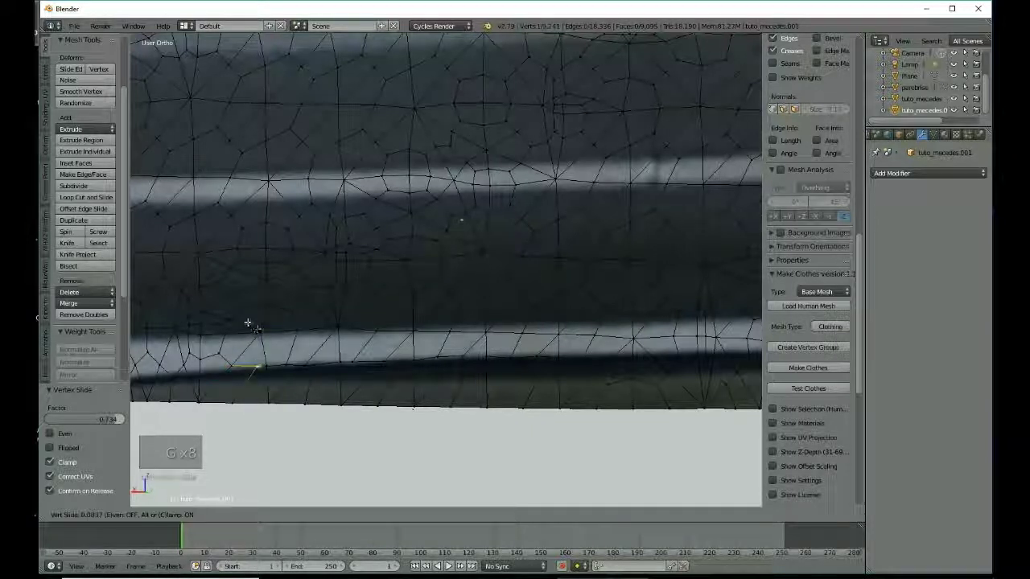
click(246, 318)
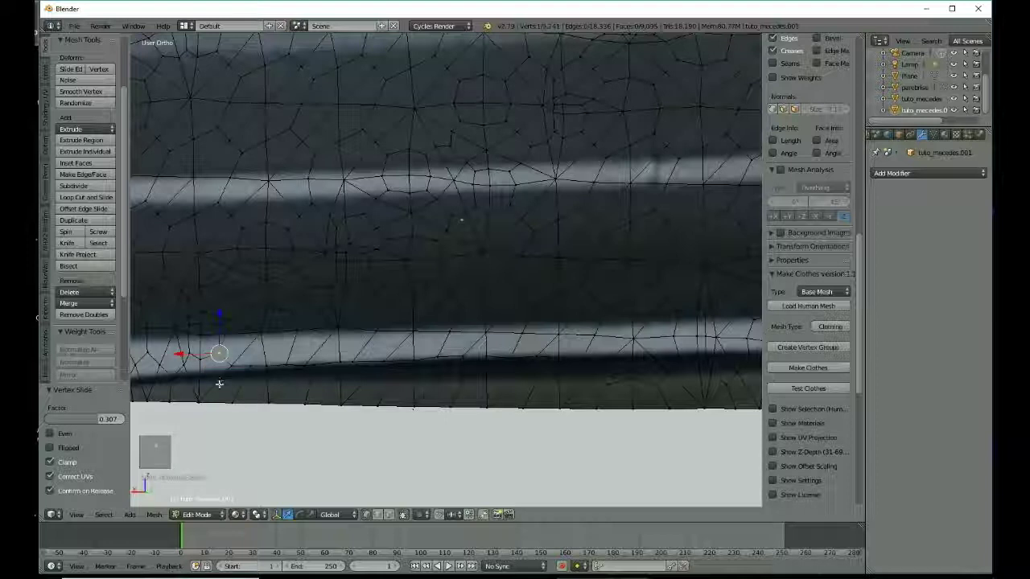
Vertex-slide the next point inside the bright strip down toward its lower edge by about 0.64 and 0.67.
key(g)
key(g)
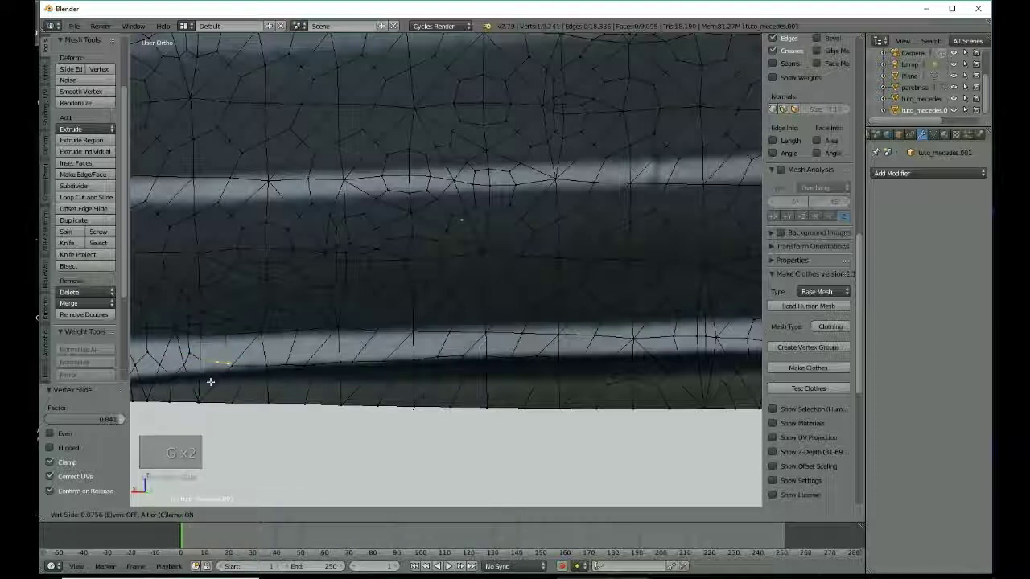
click(202, 395)
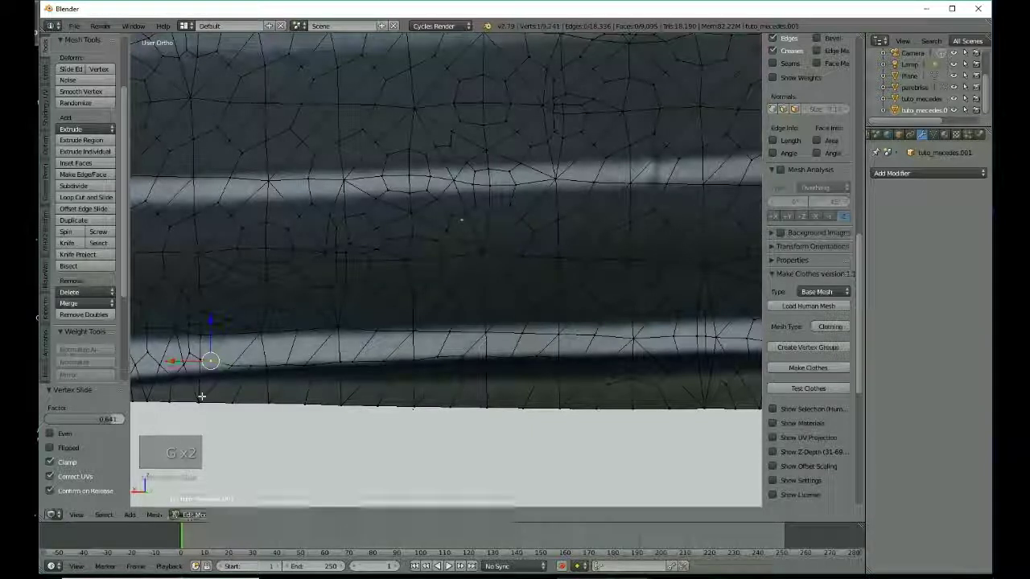
key(g)
key(g)
click(211, 410)
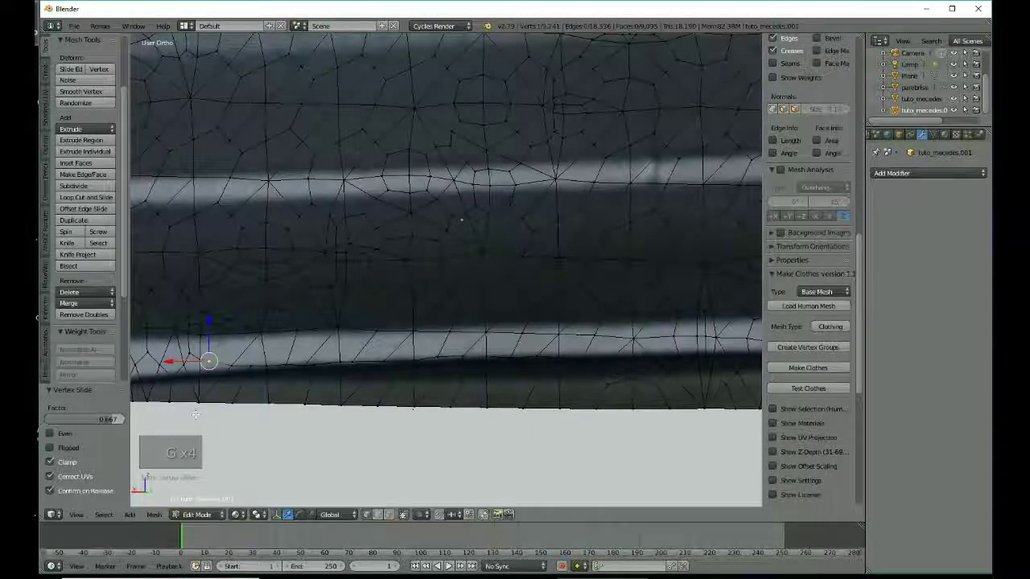
Vertex-slide the point on the adjacent vertical edge by about 0.29 and its neighbour on the strip's lower edge by about 0.59.
key(g)
key(g)
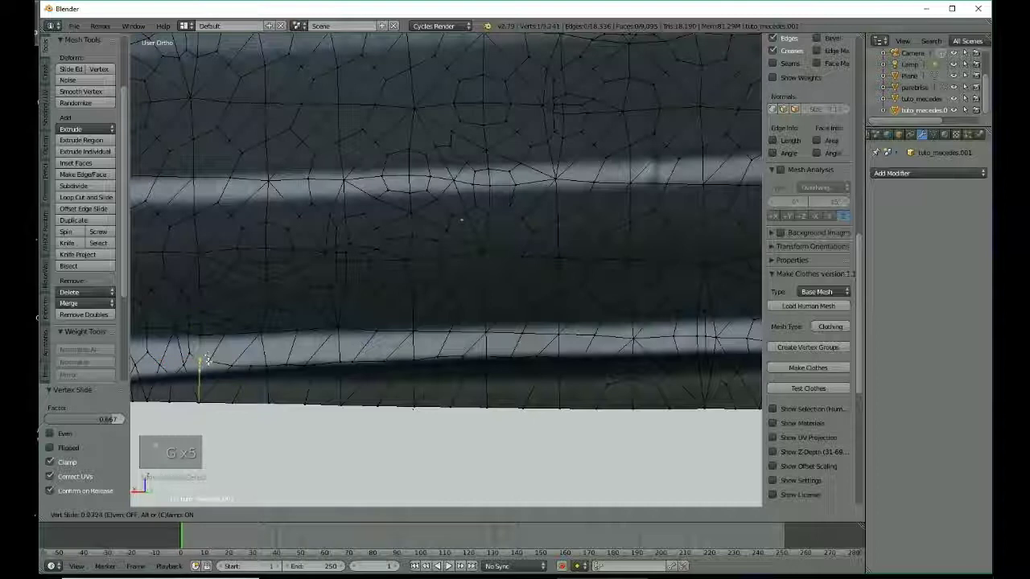
click(208, 362)
right_click(225, 368)
key(g)
key(g)
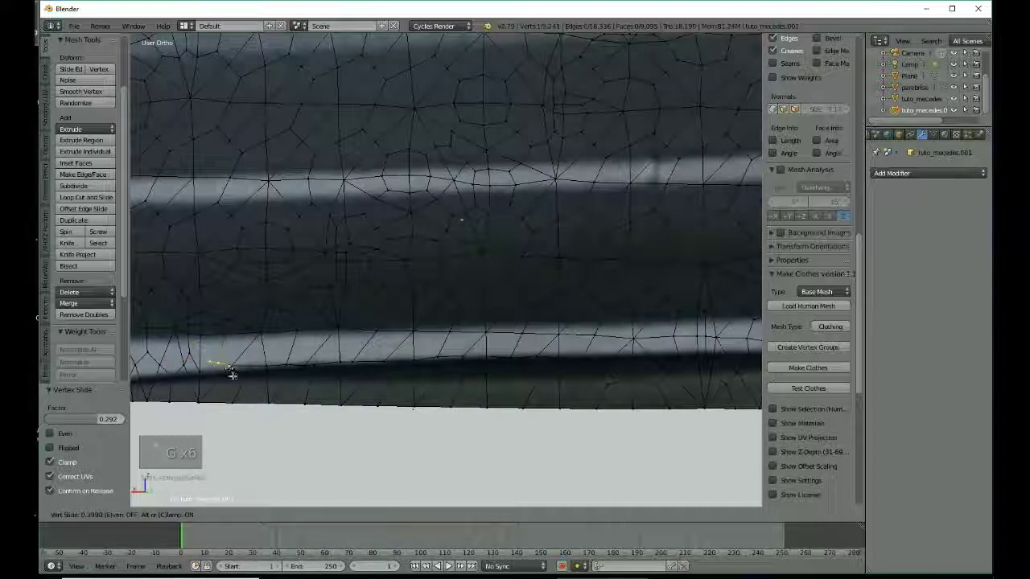
click(228, 375)
Vertex-slide the neighbouring lower-edge points, the last by about 0.44, and nudge a point further back about 0.002 along X.
key(g)
key(g)
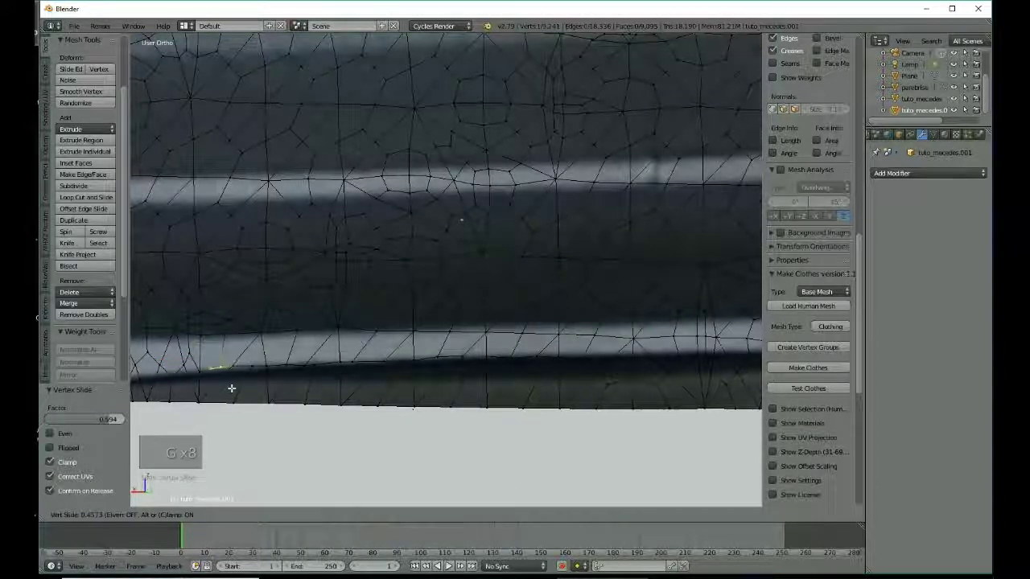
click(228, 386)
key(g)
key(g)
click(215, 376)
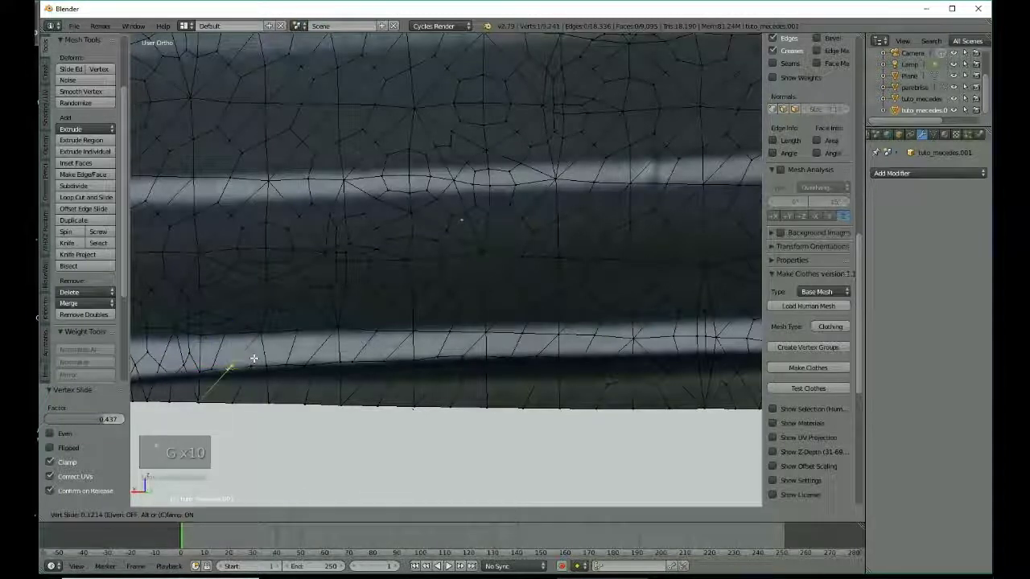
key(g)
click(471, 353)
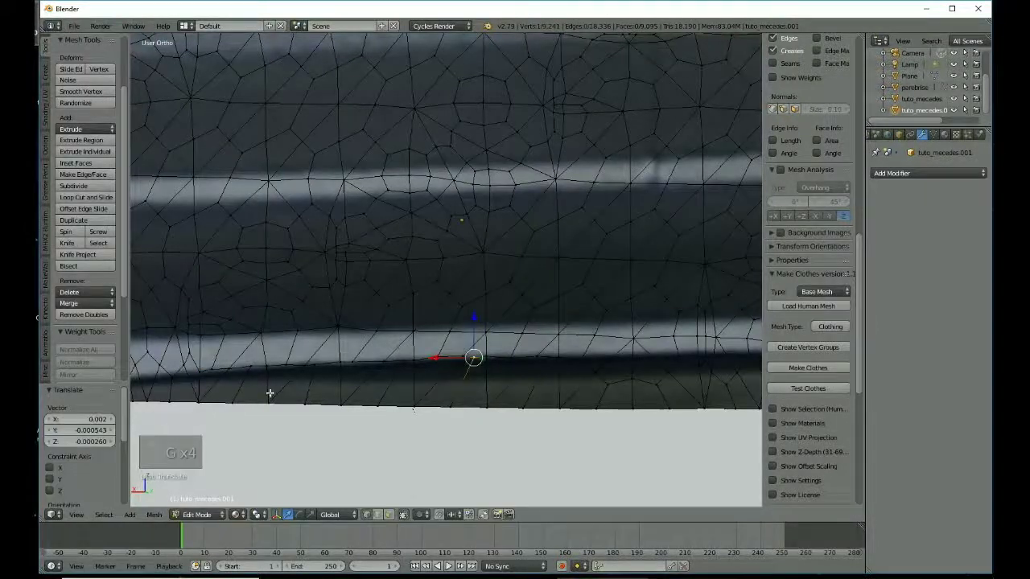
Vertex-slide points near the front end of the bright strip's lower edge by about 0.08 and 0.16.
scroll(354, 319, up, 4)
key(g)
key(g)
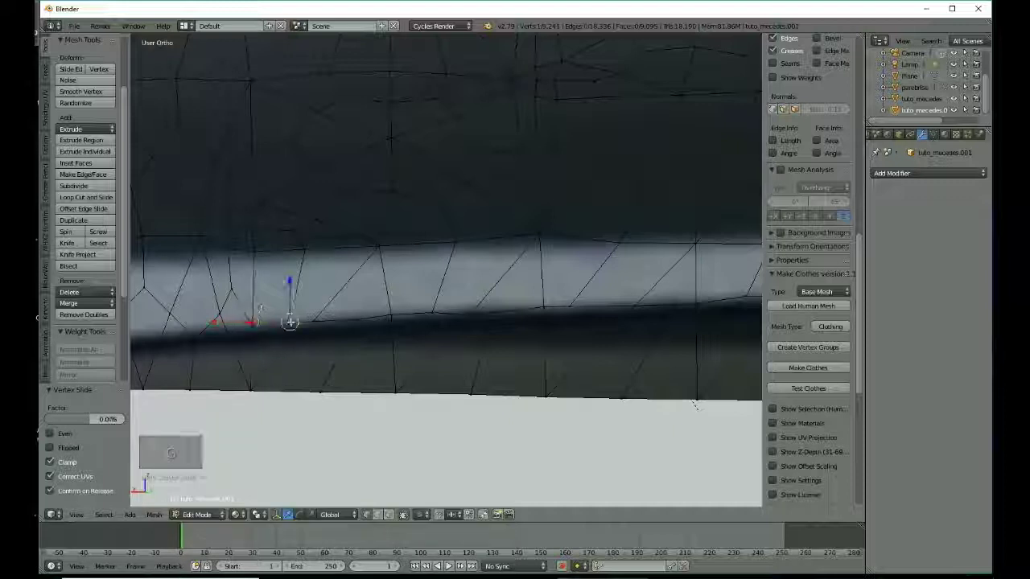
key(g)
key(g)
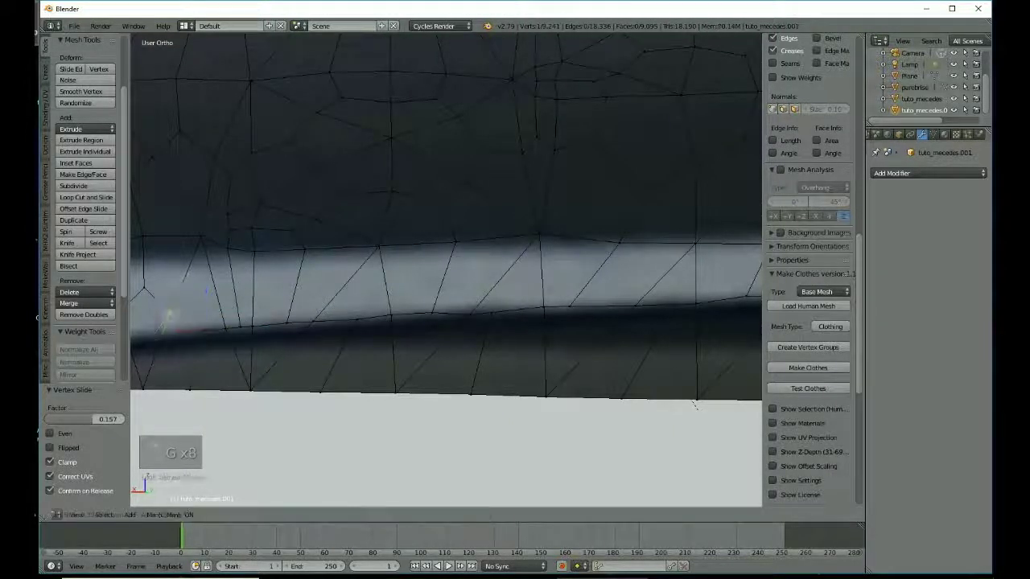
click(265, 325)
Vertex-slide the points around the dip in the bright strip's lower edge by about 0.97 and 0.32.
shift+middle_drag(264, 324, 495, 284)
scroll(495, 283, up, 2)
right_click(345, 237)
key(g)
key(g)
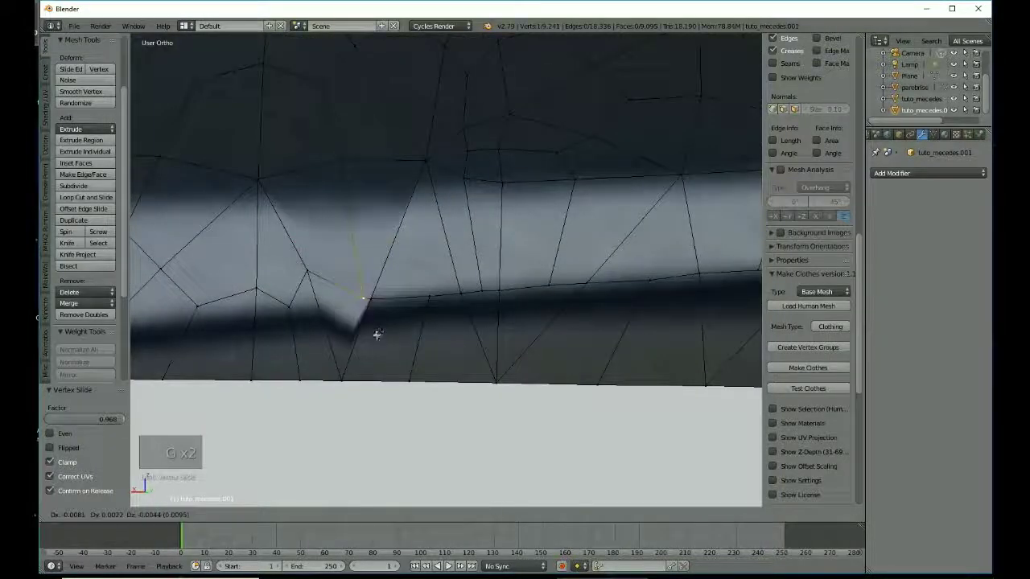
key(g)
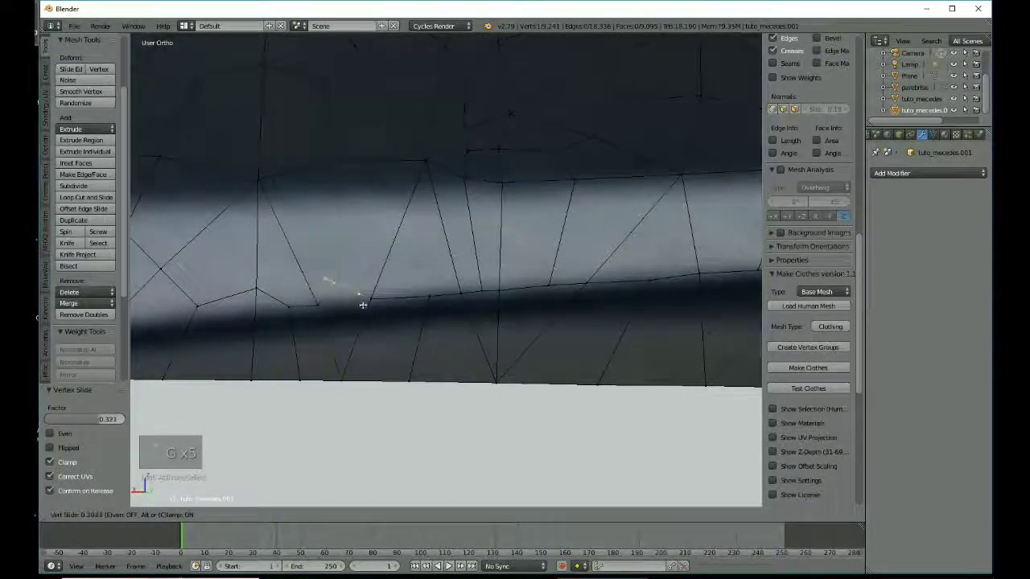
click(351, 328)
Vertex-slide the neighbouring point inside the strip down onto its lower edge.
right_click(321, 306)
right_click(255, 290)
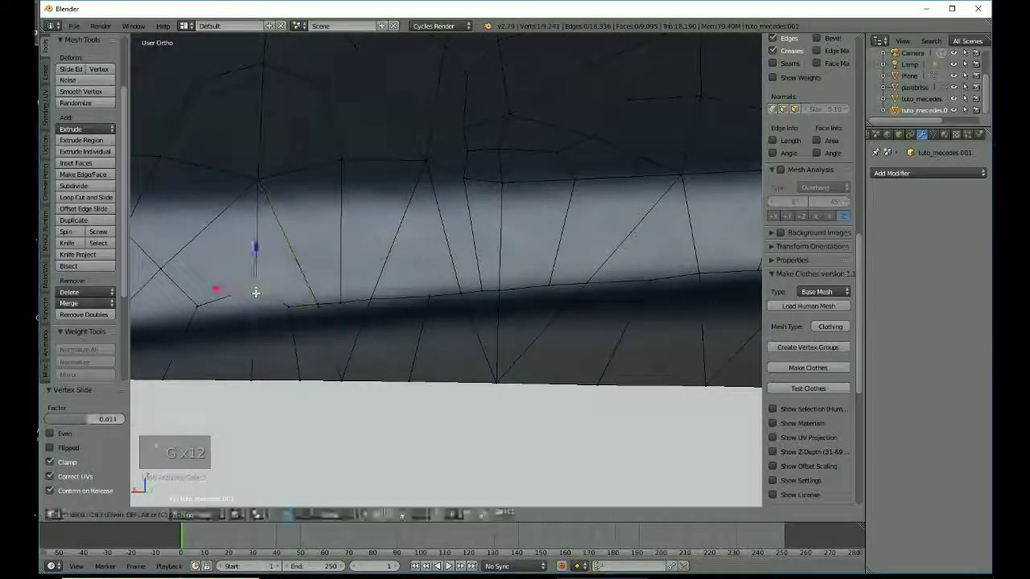
key(g)
key(g)
click(255, 312)
Vertex-slide the next lower-edge point and a point on the mesh's bottom border up to the strip.
right_click(198, 308)
key(g)
key(g)
click(198, 316)
scroll(214, 285, down, 2)
key(g)
key(g)
key(g)
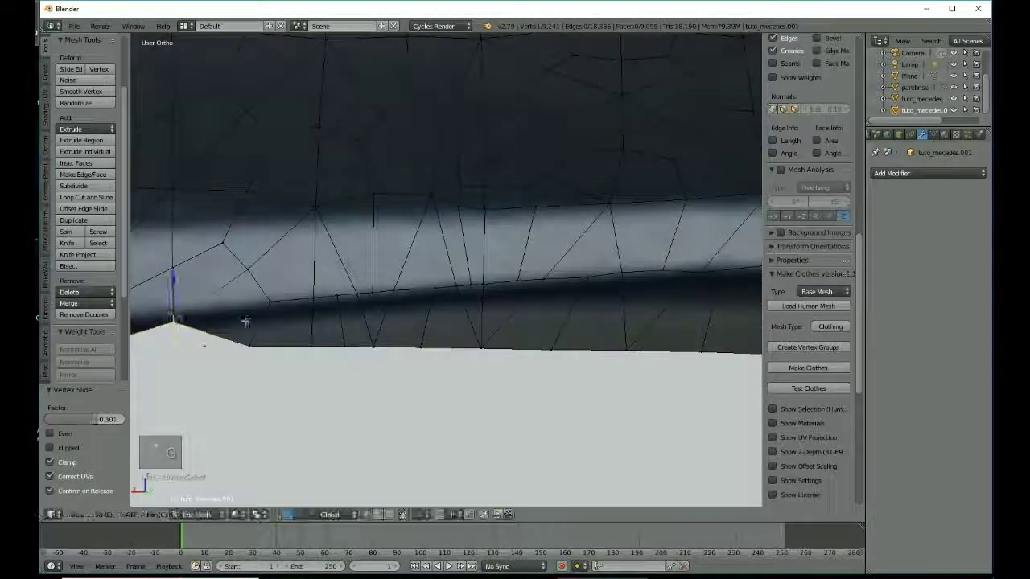
click(235, 299)
Vertex-slide three more points of the mesh's bottom border up to the bright strip's lower edge.
right_click(173, 316)
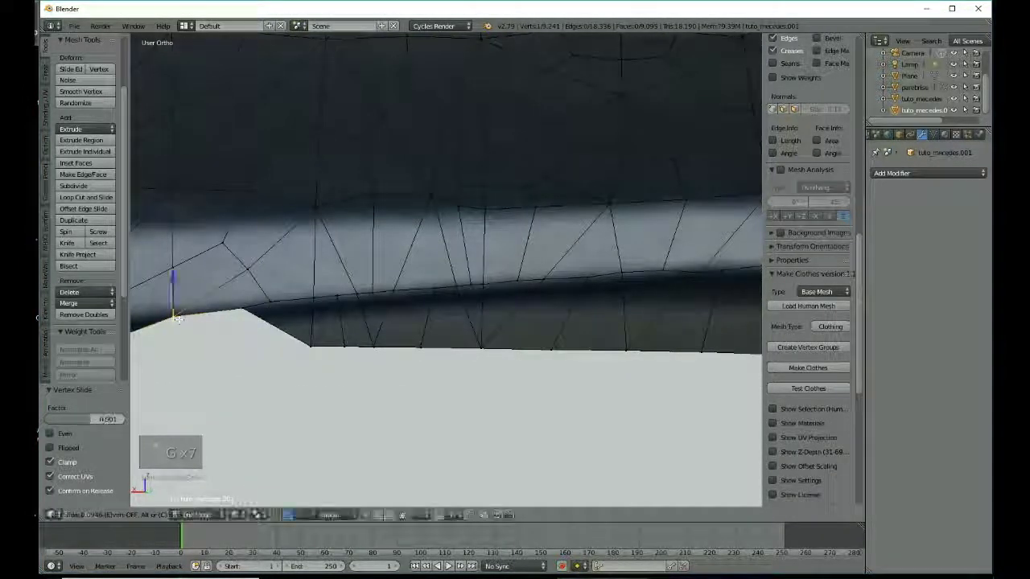
middle_drag(177, 316, 198, 317)
right_click(300, 345)
key(g)
key(g)
click(302, 328)
right_click(228, 345)
key(g)
key(g)
click(229, 332)
right_click(155, 345)
key(g)
key(g)
click(156, 338)
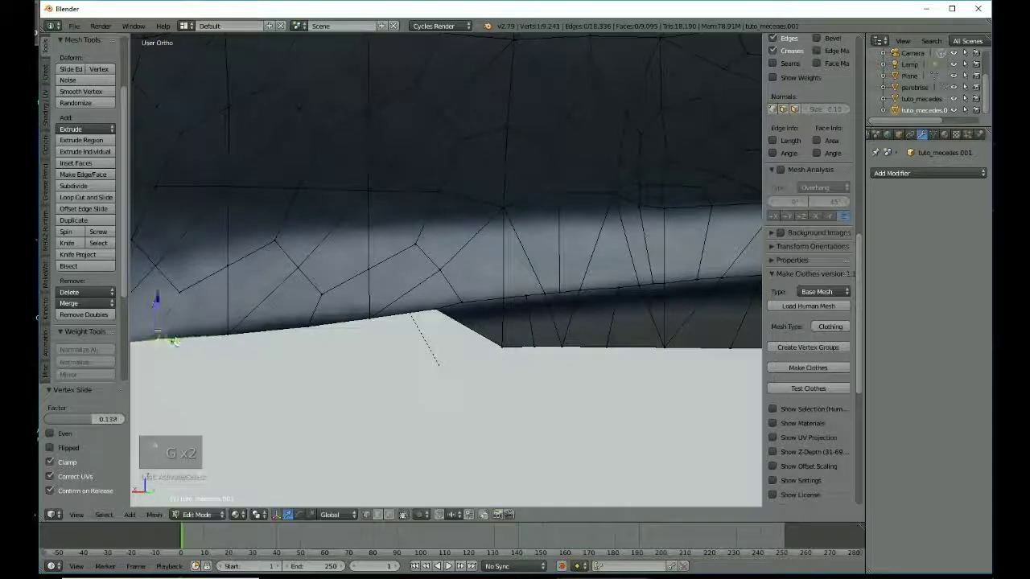
On the sloping stretch of the sill strip, vertex-slide a point below the strip up toward its lower edge.
scroll(242, 334, down, 7)
middle_drag(402, 322, 490, 336)
scroll(459, 394, up, 3)
right_click(460, 394)
key(g)
key(g)
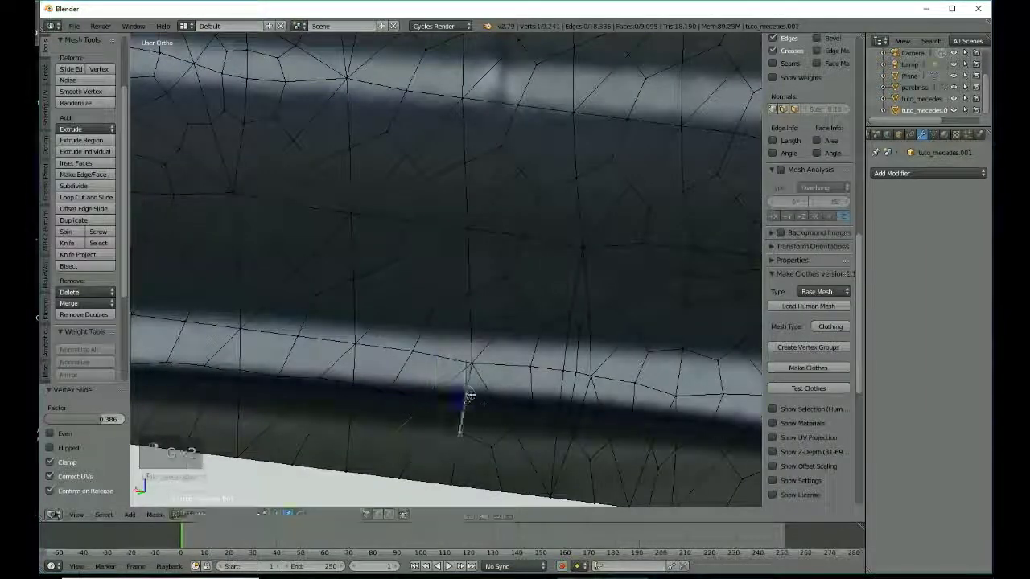
click(450, 376)
Vertex-slide the adjacent point twice to fit the sloping lower edge, the last time by about 0.22.
right_click(431, 391)
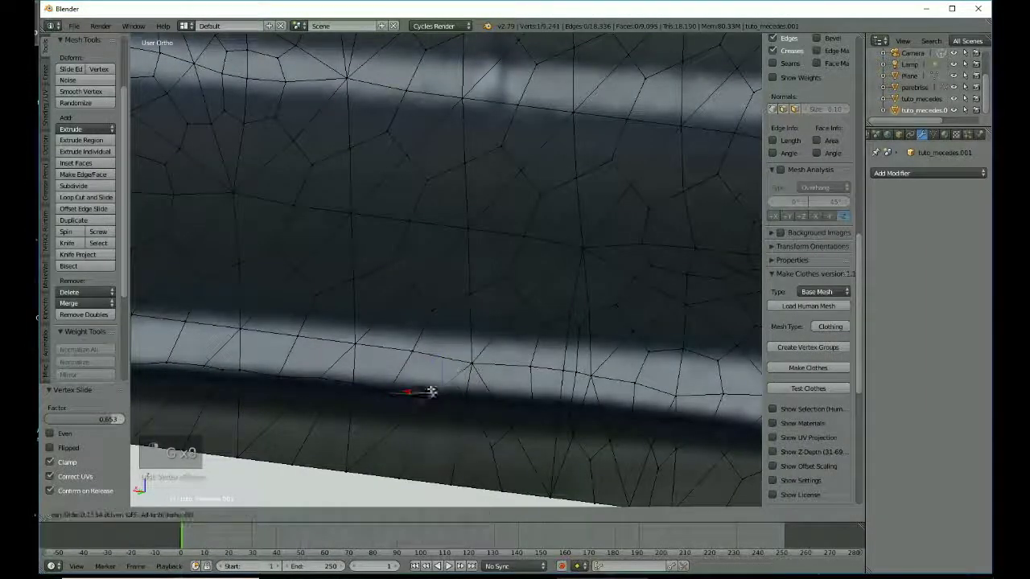
key(g)
key(g)
click(439, 383)
key(g)
key(g)
click(457, 369)
Vertex-slide the point in the dark area below the strip up to the strip's lower edge.
scroll(442, 371, up, 6)
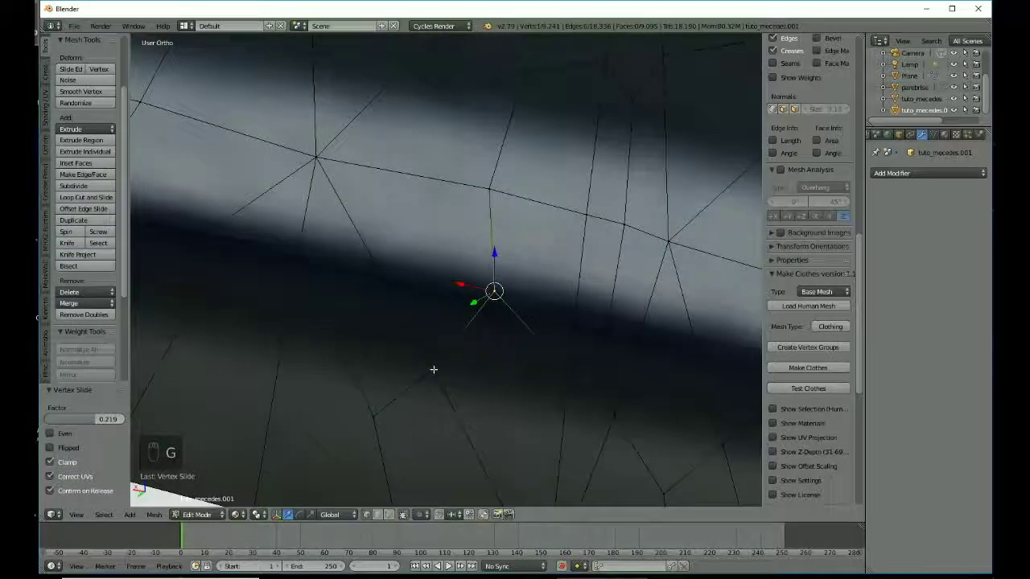
right_click(434, 371)
key(g)
key(g)
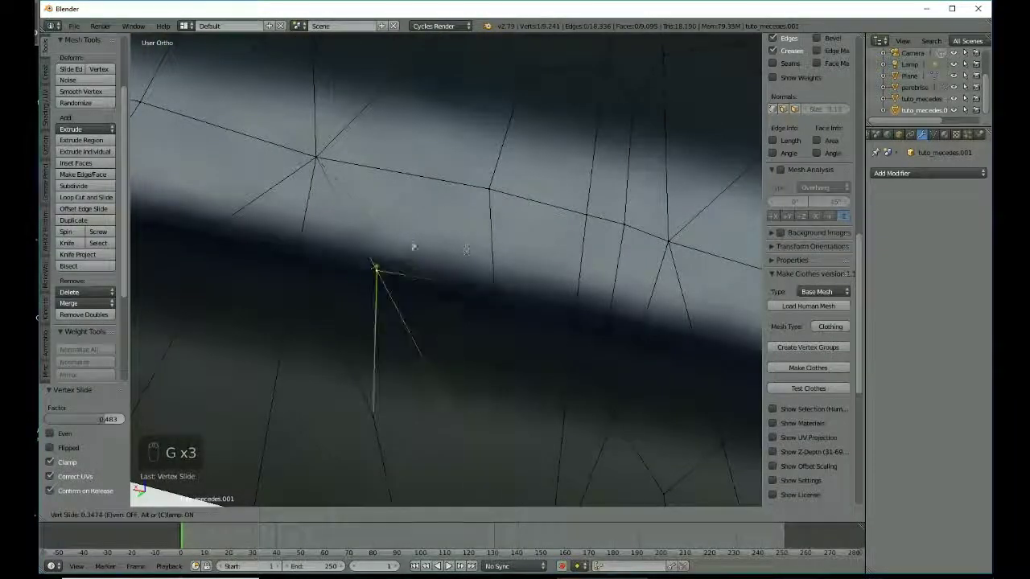
click(434, 253)
Vertex-slide the next dark-area point up to the strip's lower edge and refine its position with a second slide.
right_click(373, 407)
key(g)
key(g)
click(352, 248)
key(g)
key(g)
click(375, 222)
Vertex-slide the same point along the lower edge in two more passes, the last by about 0.45.
key(g)
key(g)
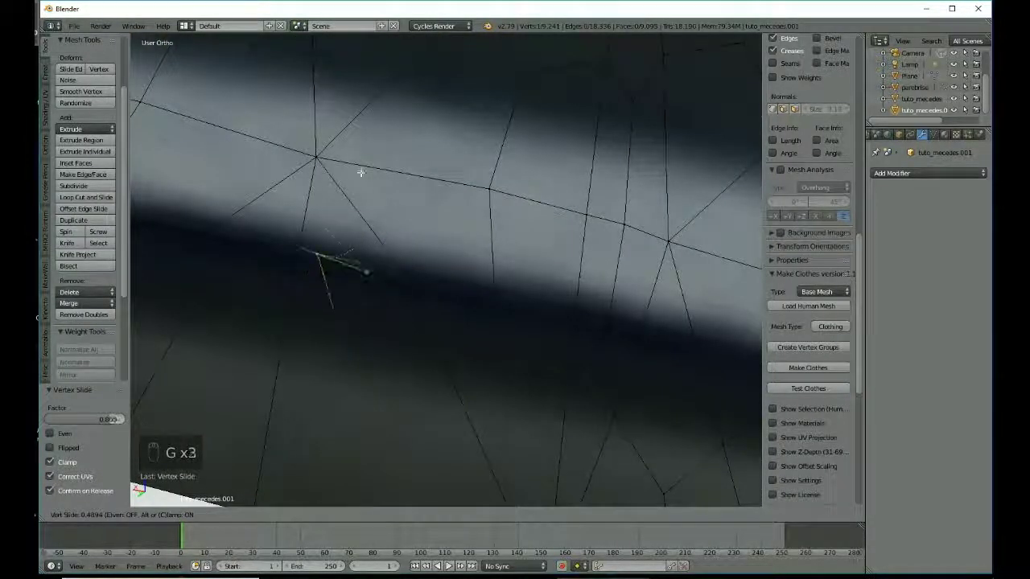
click(364, 177)
key(g)
key(g)
click(441, 190)
Vertex-slide the lower-edge point beneath the strip's middle vertex twice, finishing with a slide of about 0.05.
right_click(490, 289)
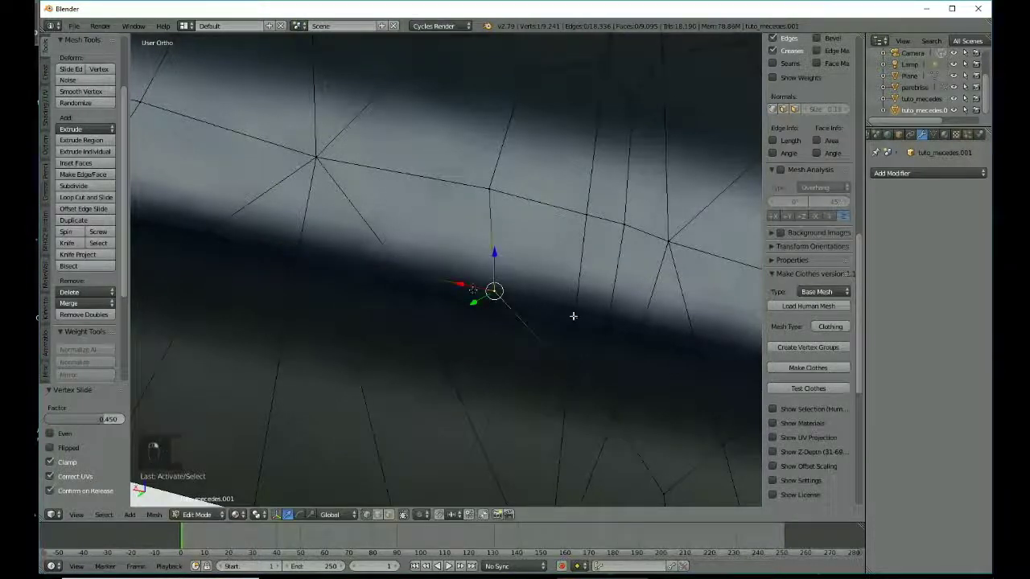
key(g)
key(g)
click(552, 271)
key(g)
key(g)
click(550, 285)
Further along the sill, vertex-slide the points under the strip up to its lower edge, one by about 0.28.
scroll(551, 286, down, 8)
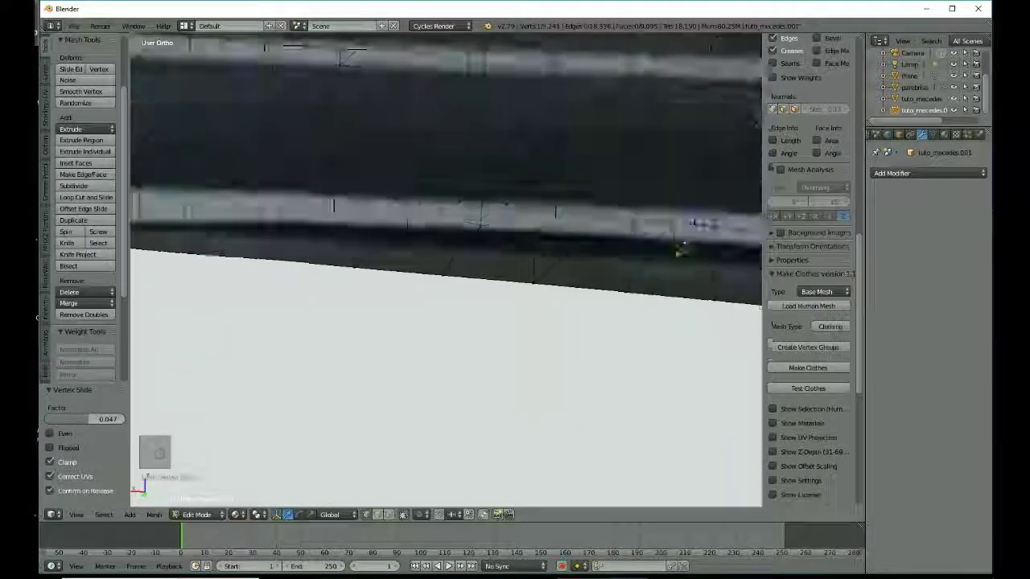
middle_drag(564, 281, 490, 322)
scroll(483, 338, up, 8)
right_click(276, 320)
key(g)
key(g)
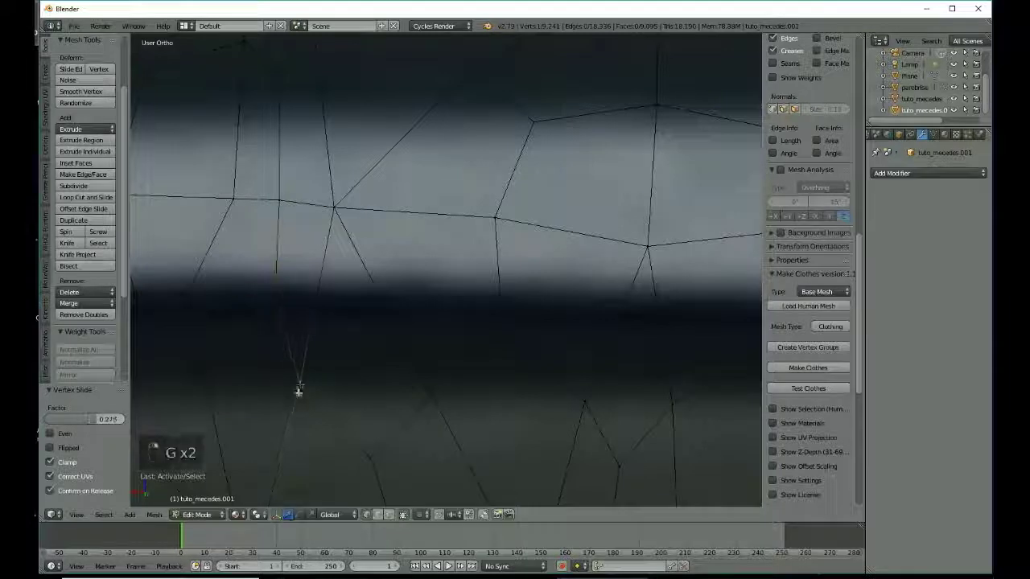
Vertex-slide the next point below the strip repeatedly toward its lower edge, once by about 0.47.
right_click(404, 342)
key(g)
key(g)
click(447, 291)
key(g)
key(g)
click(469, 301)
key(g)
key(g)
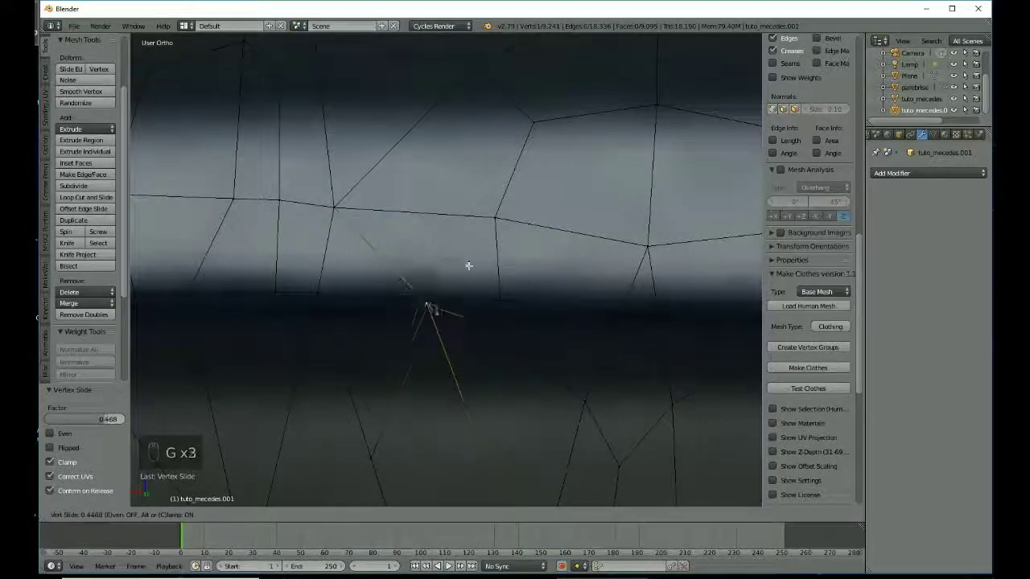
Vertex-slide the neighbouring dark-area point up until it sits on the strip's lower edge.
right_click(405, 360)
key(g)
key(g)
click(377, 385)
key(g)
key(g)
click(371, 289)
key(g)
right_click(396, 303)
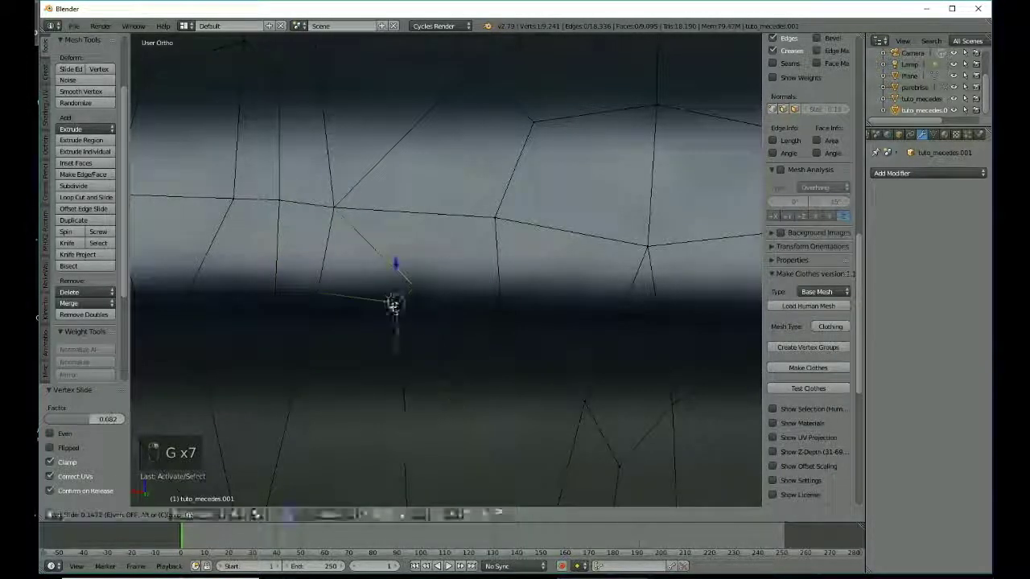
Vertex-slide the following points onto the strip's lower edge, including one by about 0.29.
key(g)
key(g)
key(g)
right_drag(373, 291, 442, 284)
key(g)
key(g)
right_drag(502, 334, 551, 291)
key(g)
right_click(521, 344)
key(g)
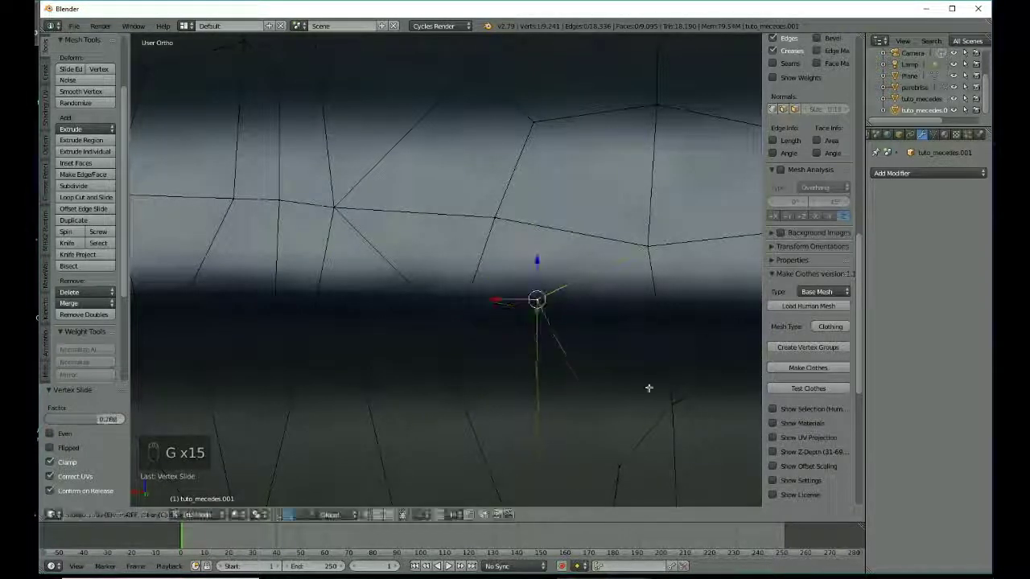
key(g)
Vertex-slide a point up from the dark area and the nearby points inside the strip down to its lower edge.
right_drag(621, 463, 607, 330)
key(g)
key(g)
right_drag(646, 248, 615, 359)
shift+middle_drag(615, 358, 278, 352)
right_drag(475, 219, 463, 276)
key(g)
Vertex-slide the next points inside the strip down to its lower edge toward the wheel, the last by about 0.50.
right_drag(683, 207, 683, 211)
key(g)
shift+middle_drag(605, 276, 550, 264)
key(g)
right_drag(548, 165, 523, 245)
scroll(527, 246, down, 2)
shift+middle_drag(616, 204, 561, 227)
right_drag(561, 228, 526, 269)
key(g)
scroll(526, 270, down, 2)
Nudge three points around the strip's lower edge near its wheel end slightly along Z.
right_click(582, 297)
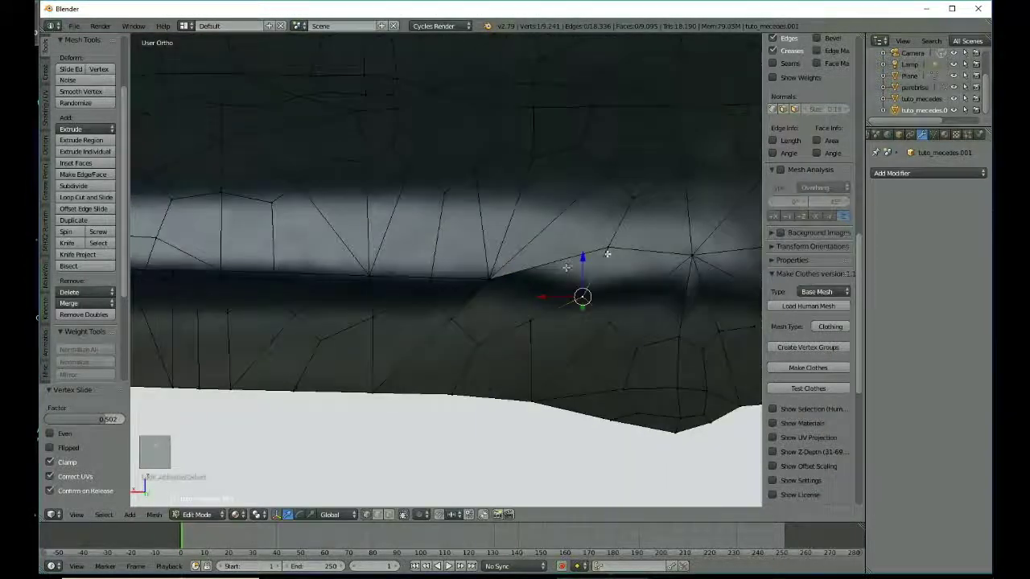
drag(581, 257, 581, 253)
right_click(489, 281)
drag(489, 241, 489, 236)
right_click(529, 314)
drag(531, 273, 533, 275)
Vertex-slide the last two points inside the strip's wheel end down to its lower edge.
right_drag(608, 247, 594, 276)
key(g)
right_click(695, 254)
right_drag(695, 254, 686, 284)
key(g)
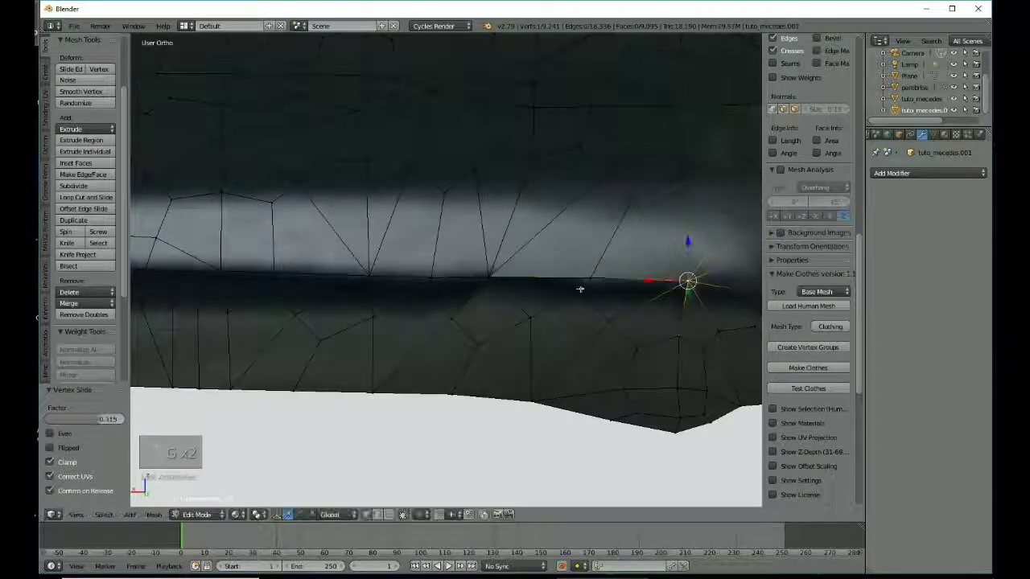
Vertex-slide the remaining points at the strip's wheel end along its lower edge, one by about 0.12.
key(g)
right_drag(580, 287, 545, 280)
right_click(490, 276)
key(g)
key(g)
scroll(698, 276, down, 5)
key(g)
click(544, 269)
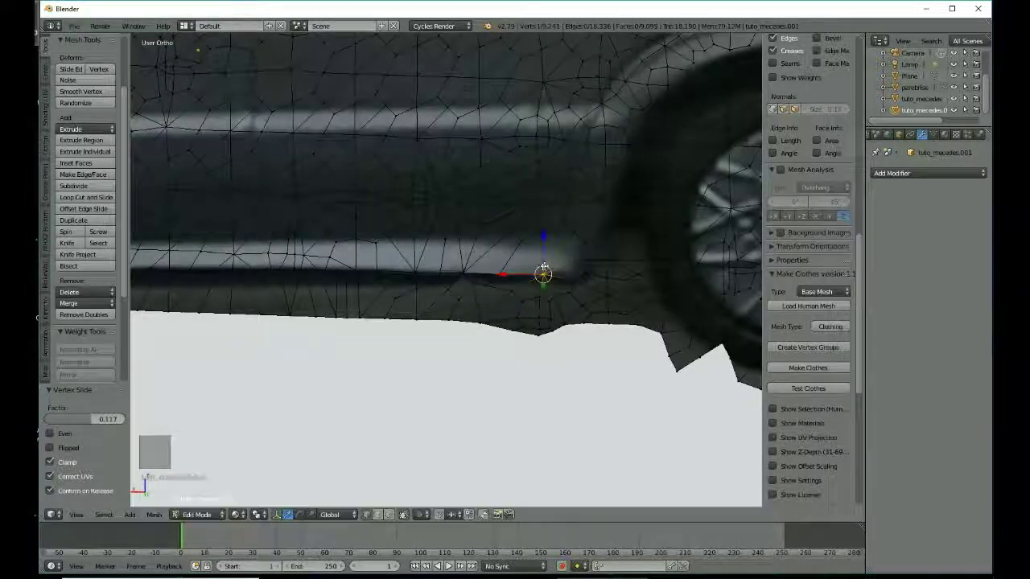
Vertex-slide the points at the sill strip's wheel end onto its lower corner.
key(F6)
drag(654, 283, 681, 283)
scroll(456, 268, up, 10)
shift+middle_drag(602, 313, 325, 298)
right_drag(548, 283, 559, 296)
key(g)
right_click(594, 284)
key(g)
key(g)
click(601, 292)
scroll(591, 294, down, 3)
shift+middle_drag(564, 305, 539, 306)
Vertex-slide the points just beyond the sill strip's wheel end so the mesh edges follow the strip's tip.
right_click(587, 259)
key(g)
key(g)
click(588, 216)
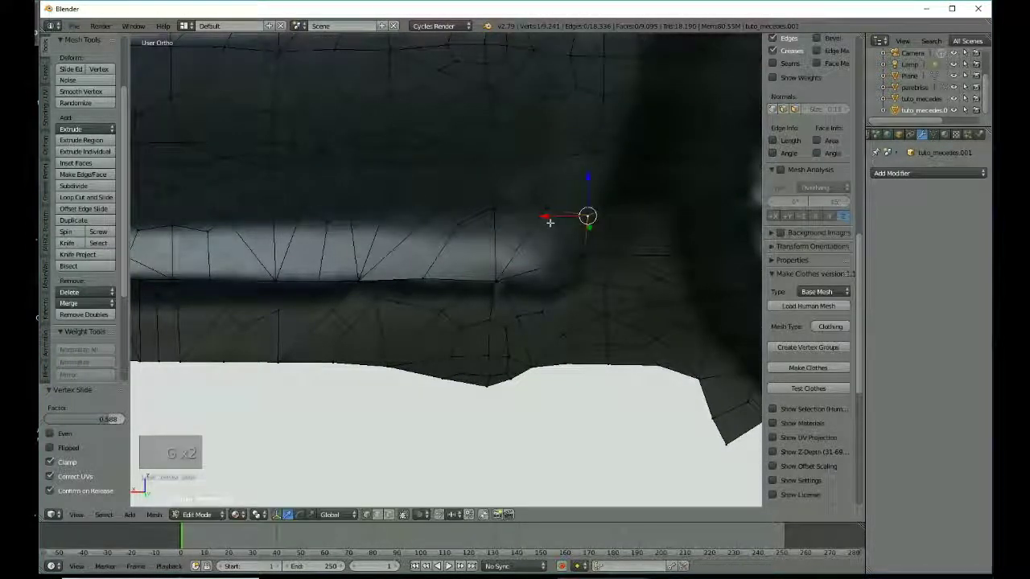
key(g)
key(g)
click(564, 221)
middle_drag(618, 217, 613, 233)
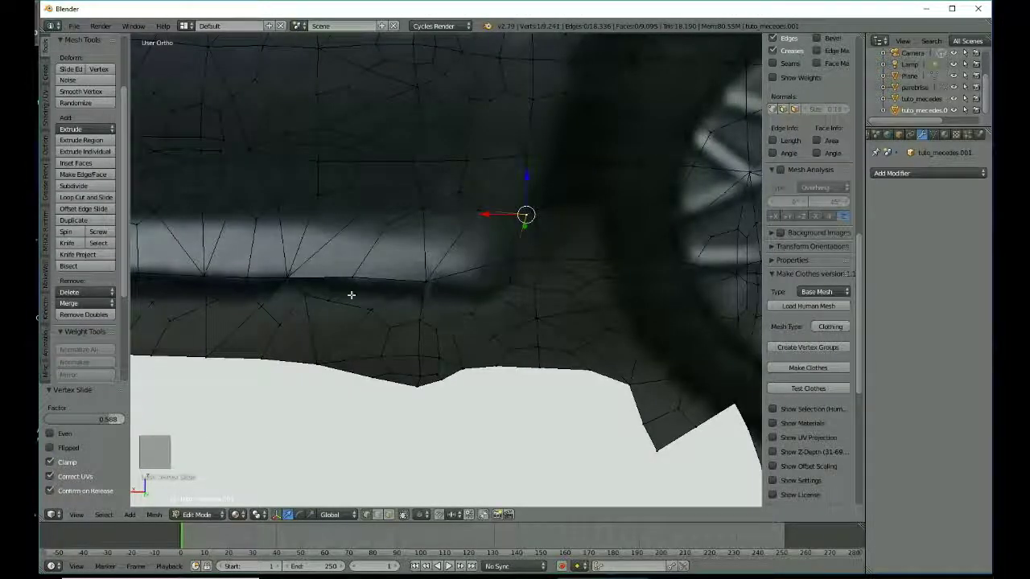
scroll(351, 294, down, 3)
scroll(352, 294, up, 5)
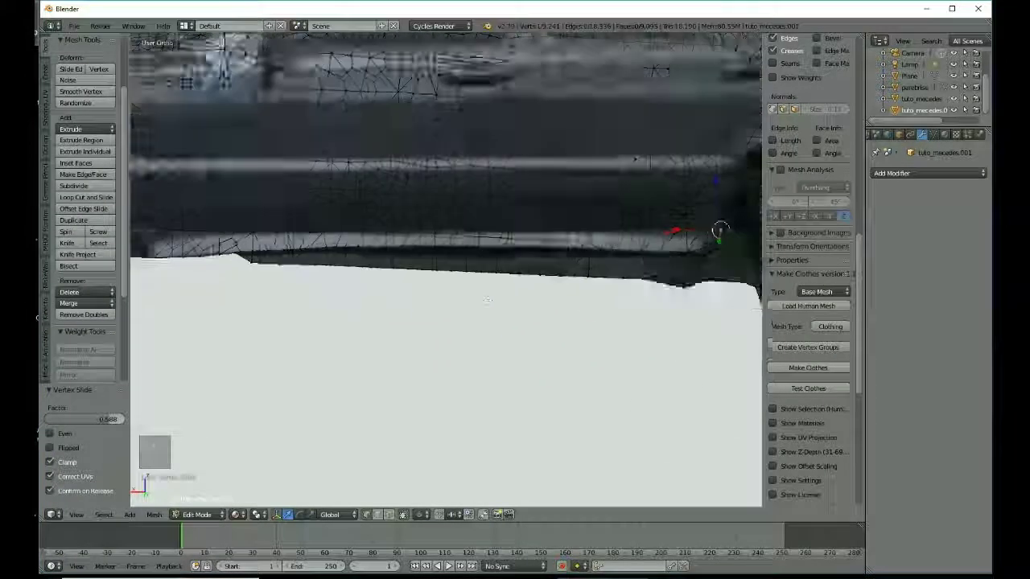
Select the whole run of faces hanging below the sill strip's lower edge and delete those faces.
click(390, 515)
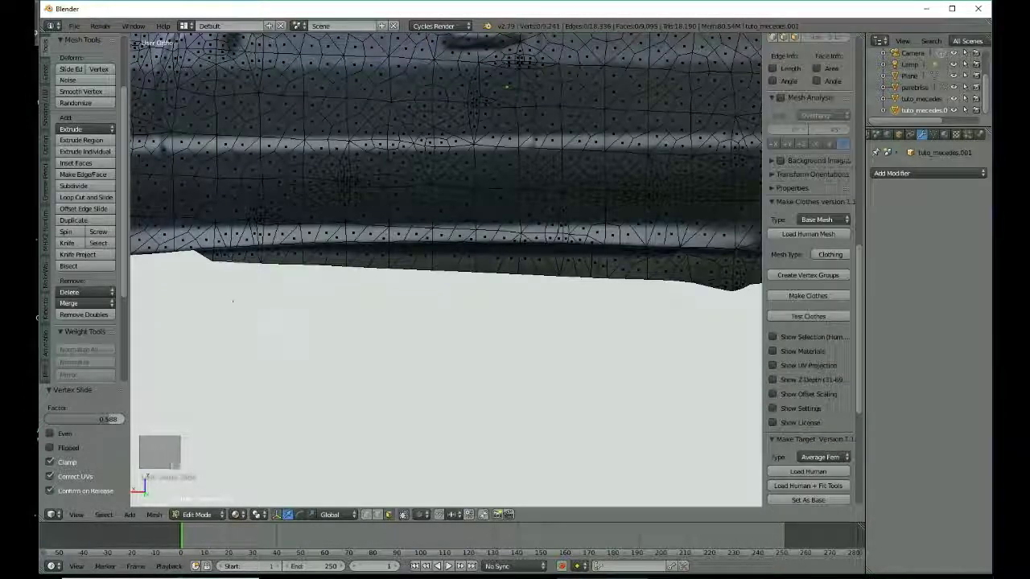
key(c)
drag(233, 301, 702, 297)
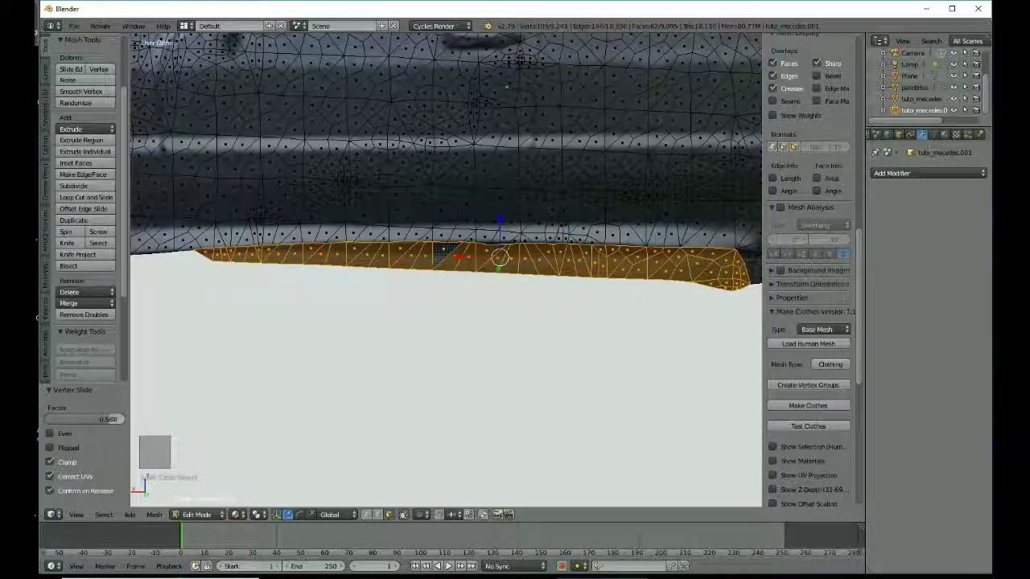
key(x)
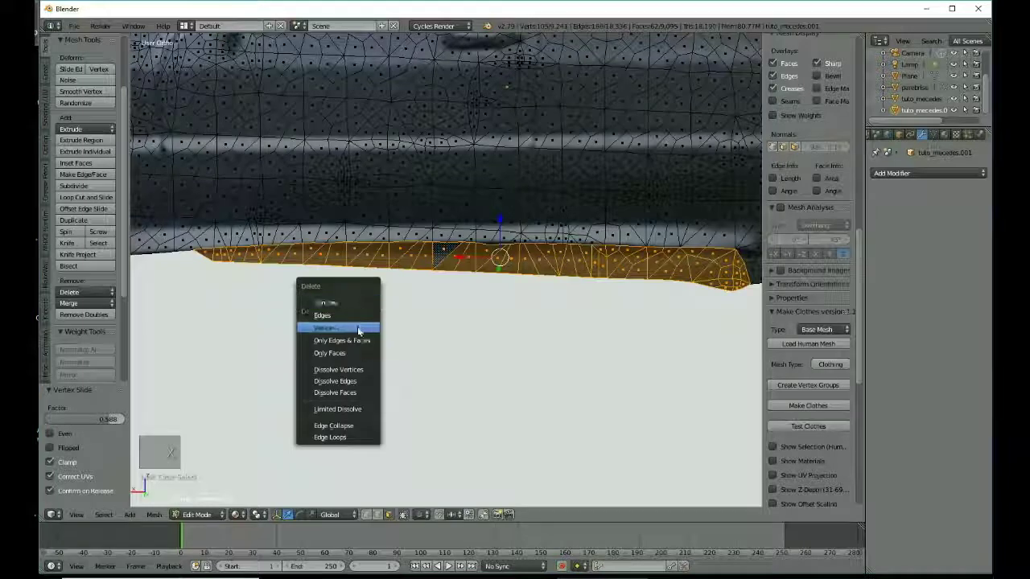
click(361, 329)
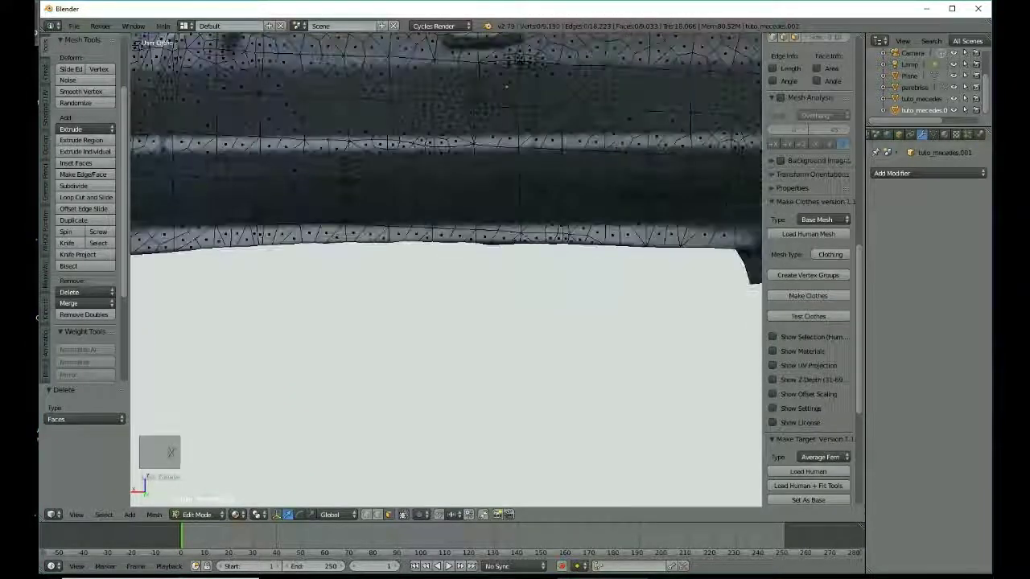
Leave Edit Mode and examine the trimmed sill edge up close and along the whole side of the car.
scroll(210, 310, down, 5)
middle_drag(468, 284, 510, 314)
key(Tab)
scroll(493, 325, up, 5)
scroll(508, 317, up, 4)
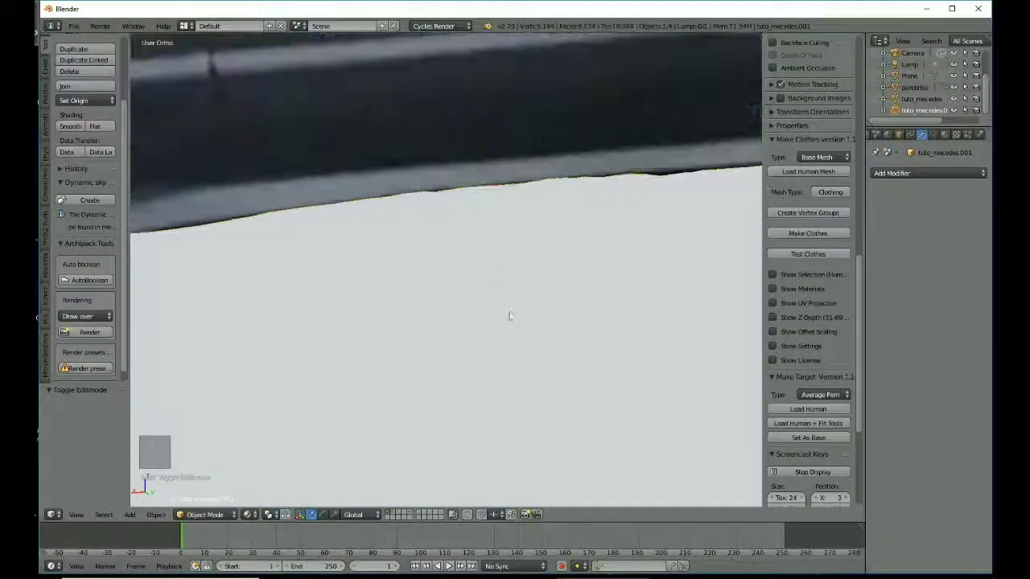
middle_drag(483, 249, 521, 278)
scroll(521, 280, down, 5)
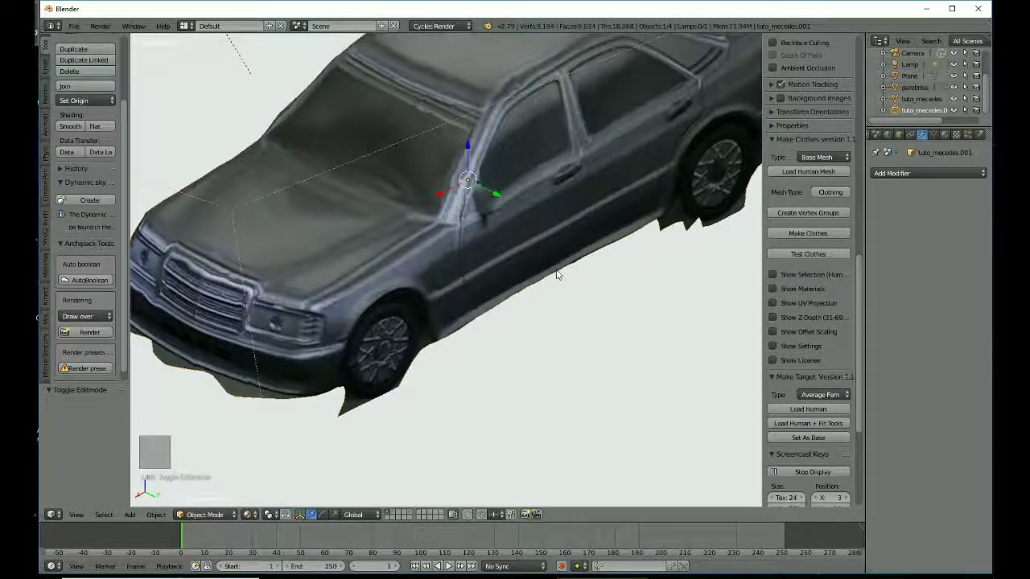
scroll(586, 277, down, 1)
middle_drag(587, 278, 310, 258)
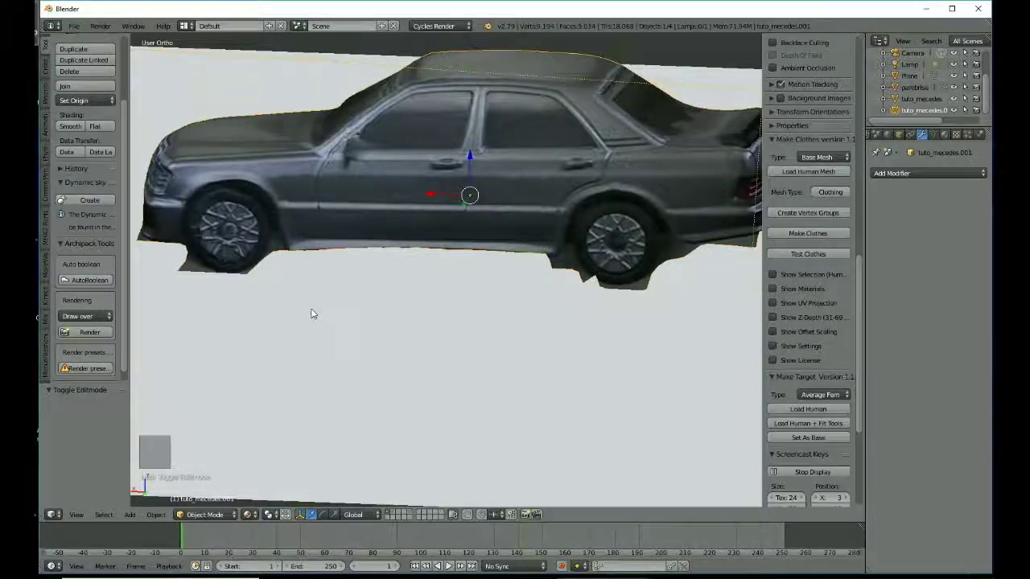
Edit the mesh at the front bumper and move one lower edge vertex up 0.007 along Z to the strip.
middle_drag(359, 317, 503, 269)
scroll(501, 280, up, 4)
shift+middle_drag(407, 277, 471, 280)
key(Tab)
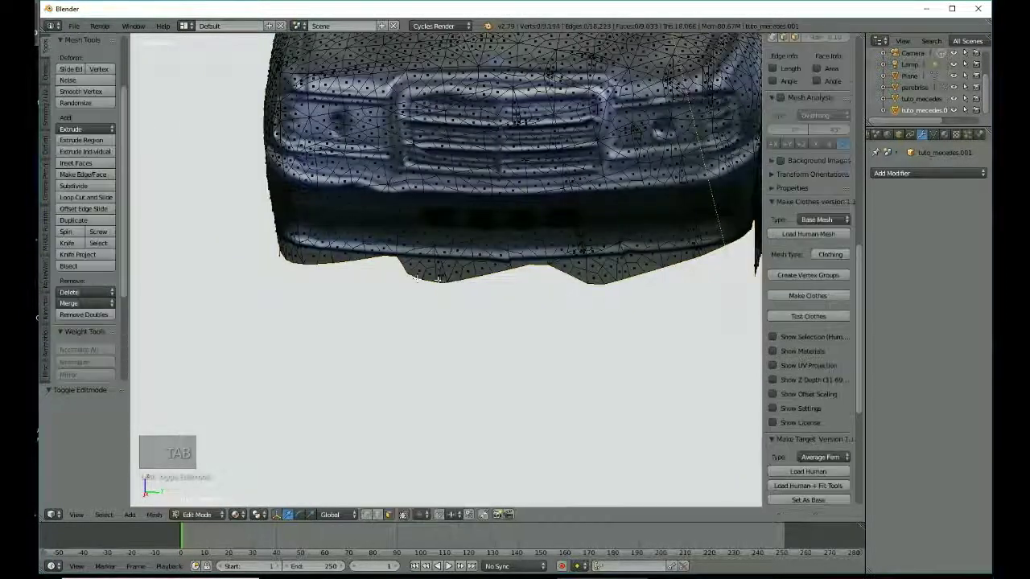
scroll(438, 280, up, 5)
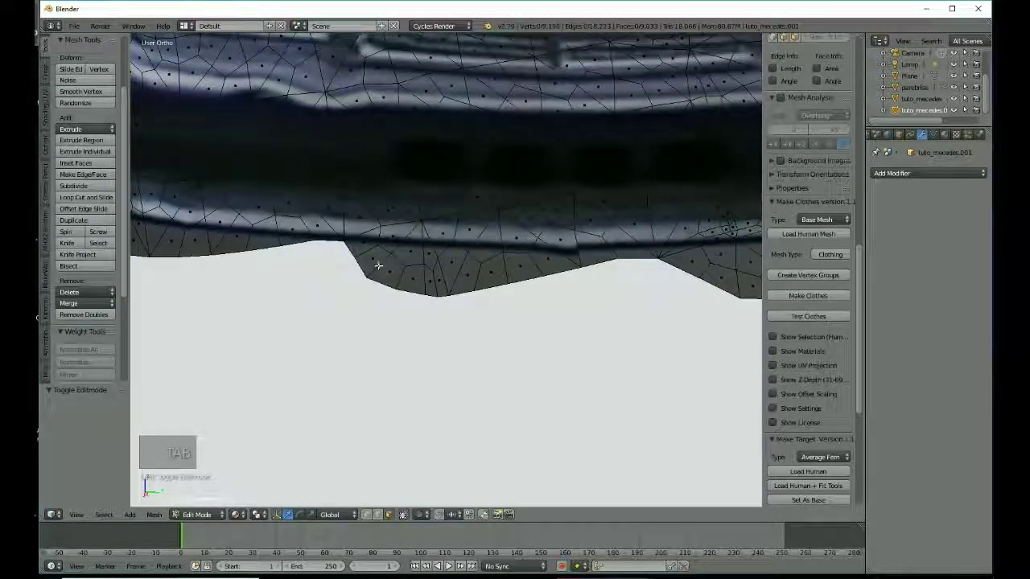
right_click(375, 261)
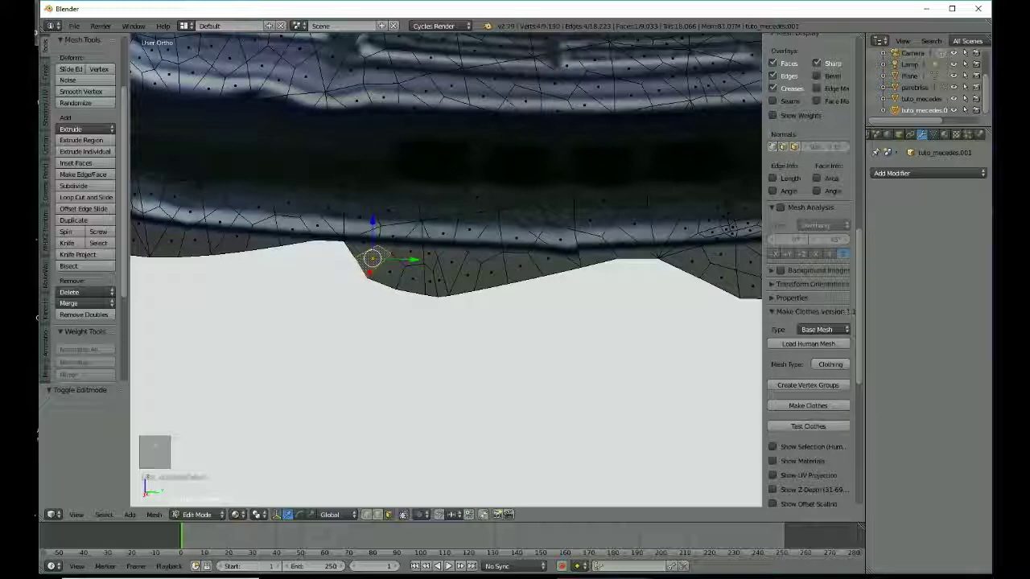
right_click(352, 268)
key(g)
key(z)
click(359, 204)
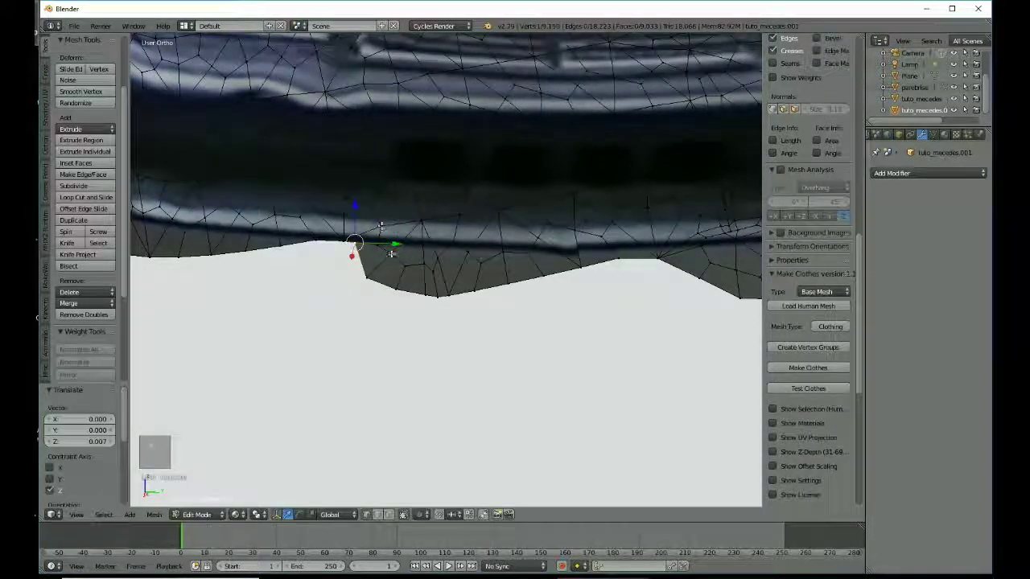
Move the neighbouring vertex below the bumper strip by -0.002 along Z and vertex-slide it by about 0.26.
right_click(391, 252)
key(g)
key(z)
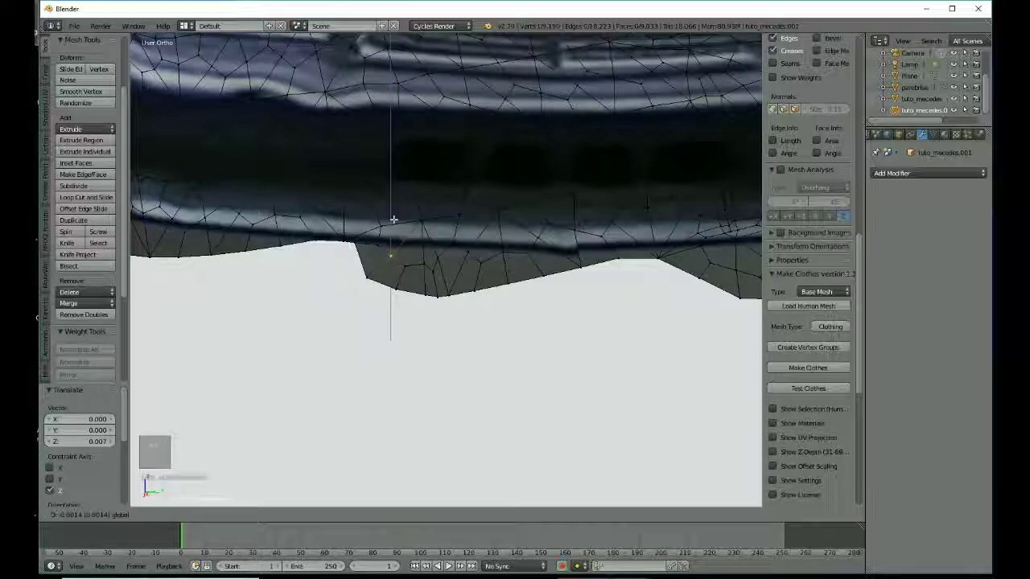
drag(393, 220, 394, 221)
key(g)
key(g)
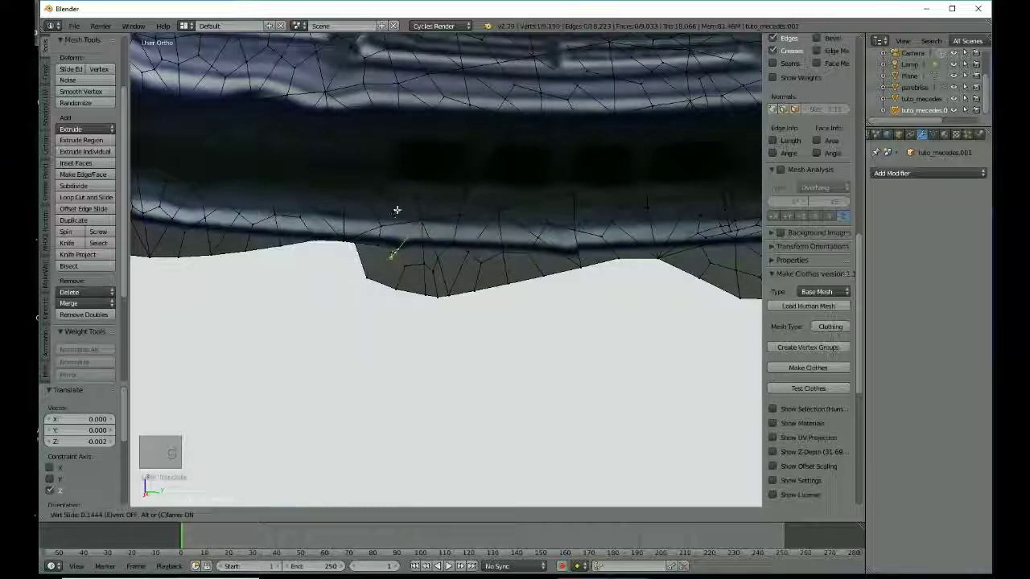
click(398, 210)
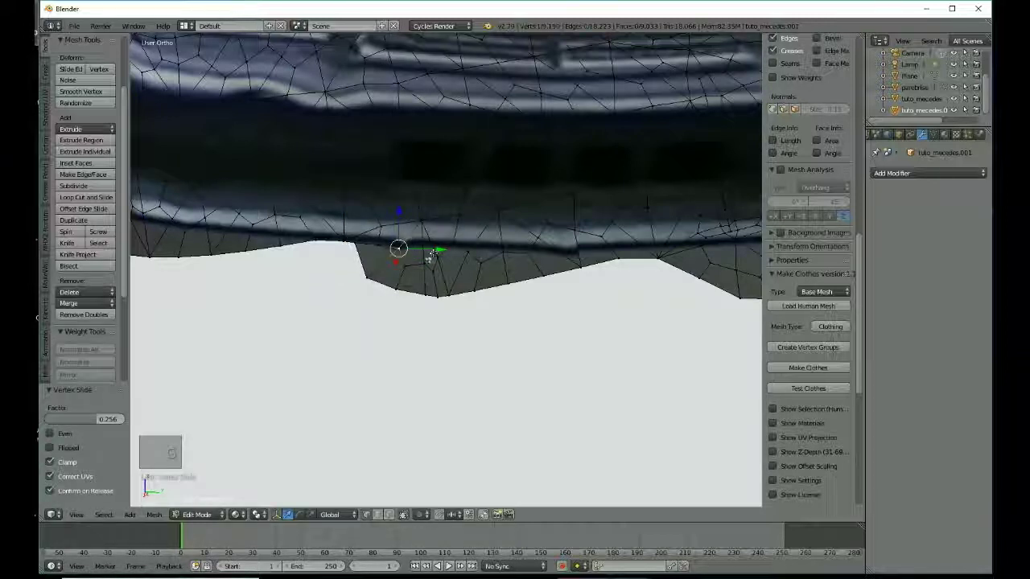
Vertex-slide the next points above the first ragged bulge onto the bumper strip's lower edge, the last by about 0.32.
key(g)
key(g)
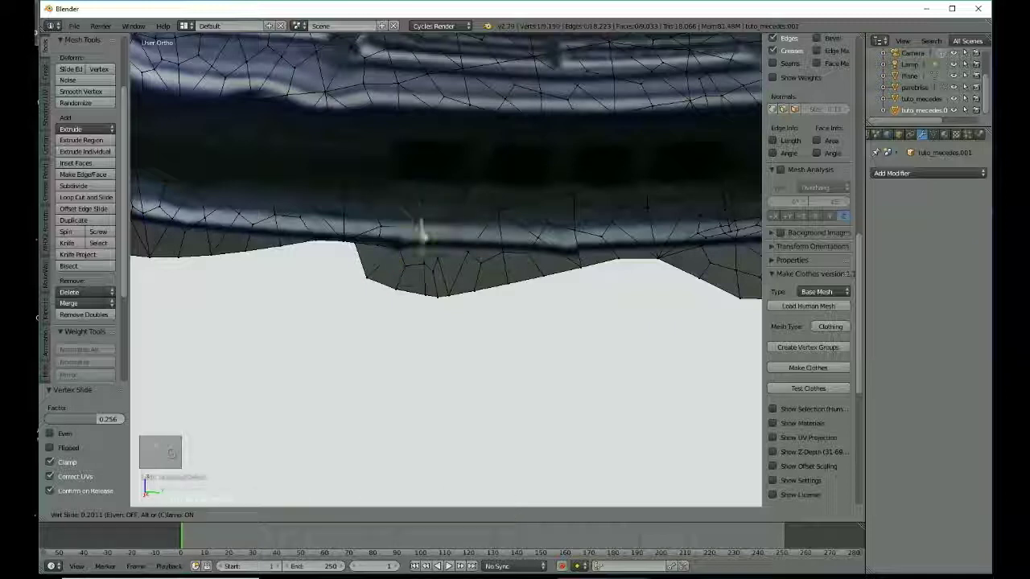
click(441, 250)
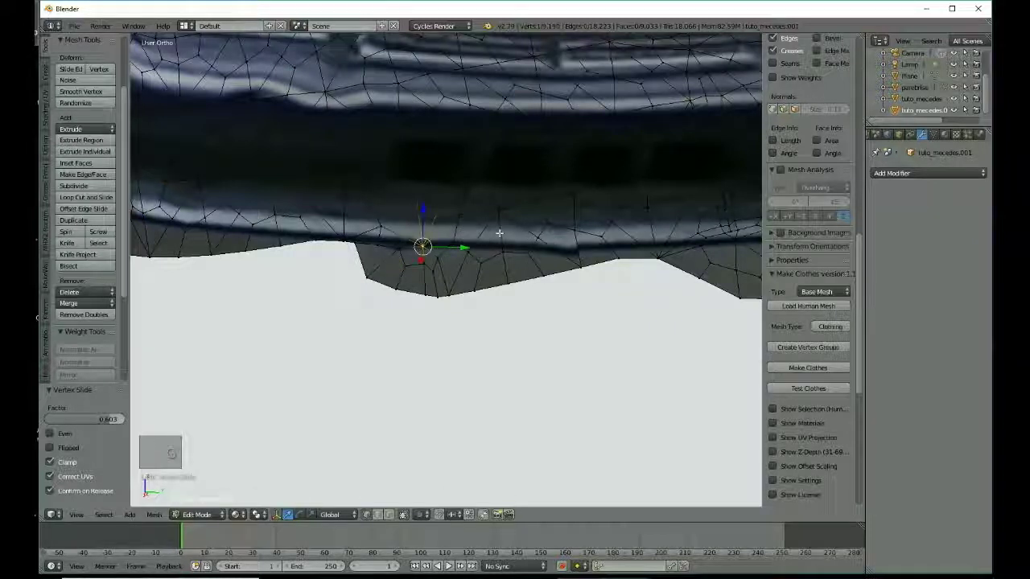
right_click(486, 264)
key(g)
key(g)
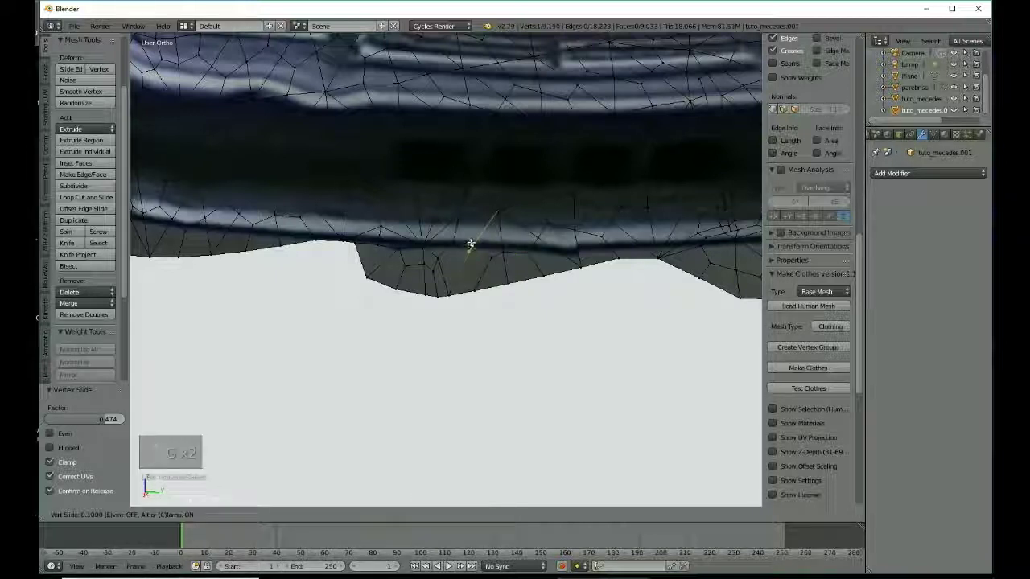
key(g)
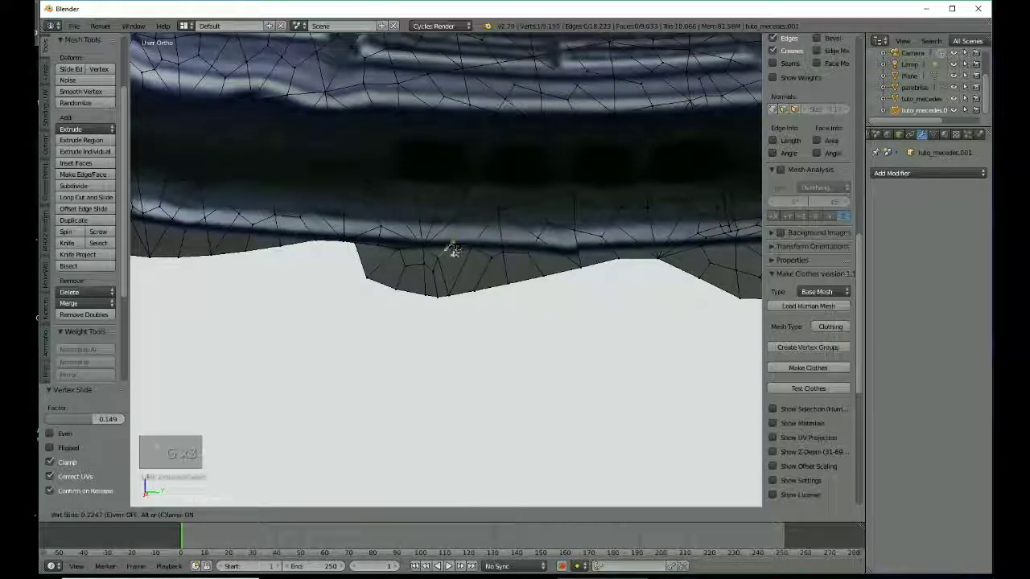
click(460, 253)
Vertex-slide the following points above the first bulge to the bumper strip's lower edge, by about 0.44 and 0.26.
right_click(495, 255)
key(g)
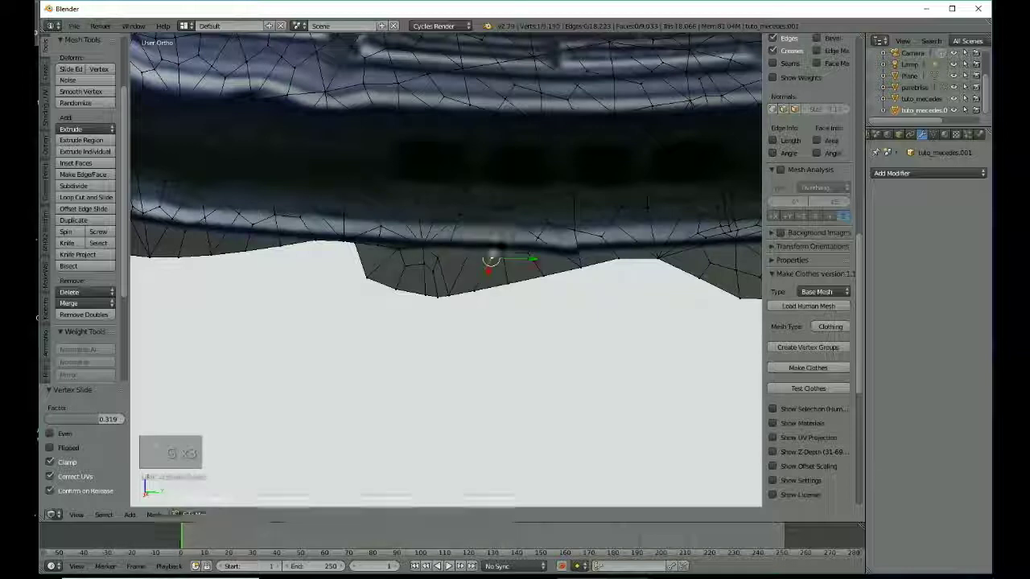
key(g)
click(490, 244)
key(g)
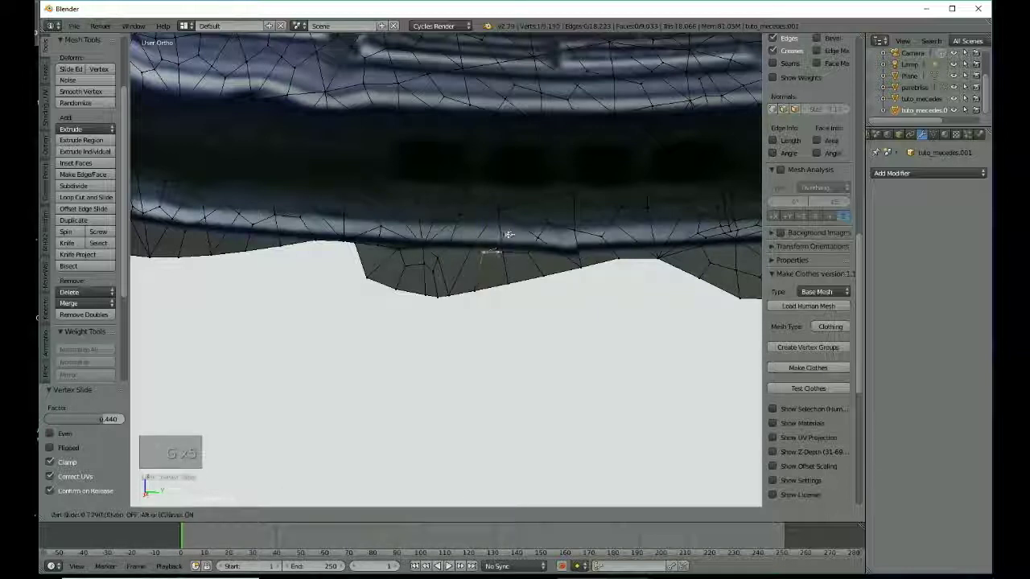
click(506, 240)
key(g)
key(g)
click(501, 234)
Vertex-slide the remaining points above the far end of the first bulge to the bumper strip's dark lower line.
key(g)
key(g)
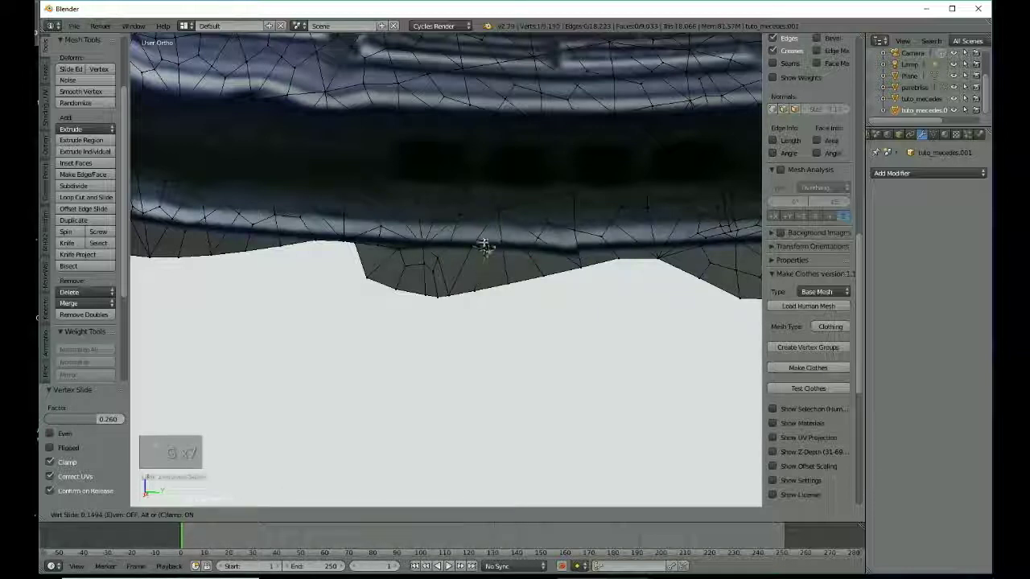
click(507, 242)
key(g)
key(g)
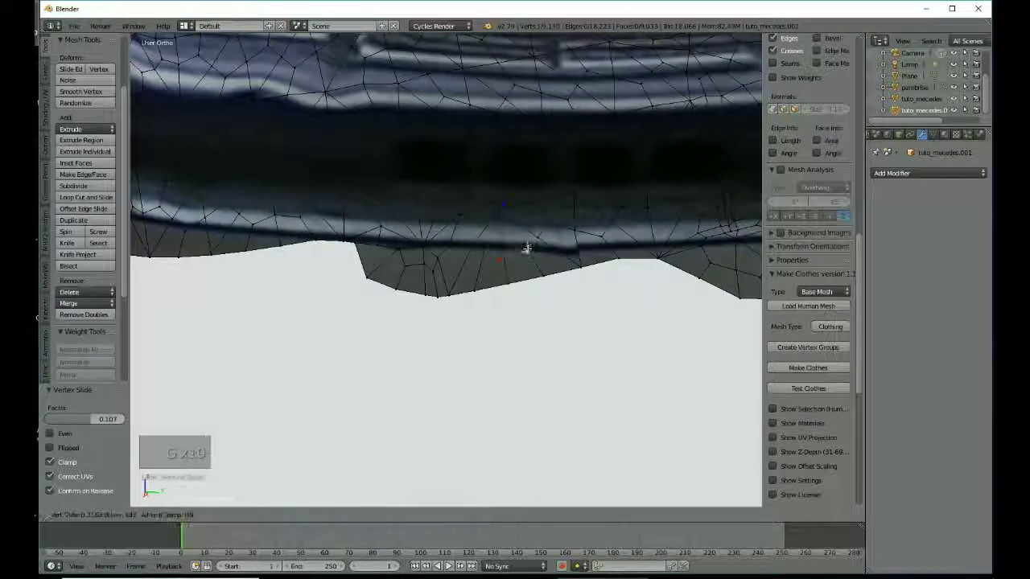
key(g)
key(g)
click(535, 246)
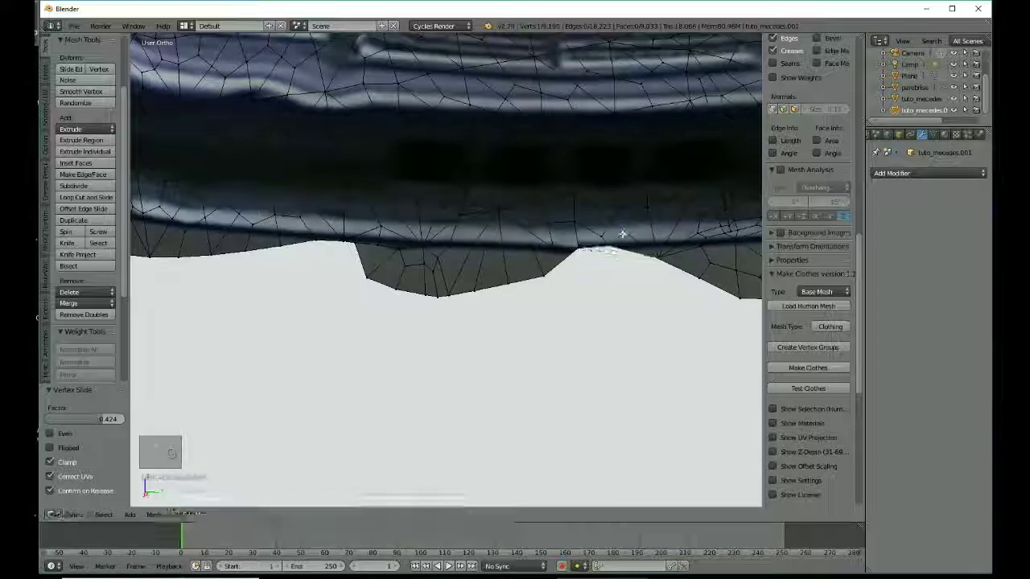
Vertex-slide the border point between the two bulges by about 0.22 and its neighbour up to the bumper strip's edge.
right_click(658, 251)
key(g)
key(g)
click(657, 243)
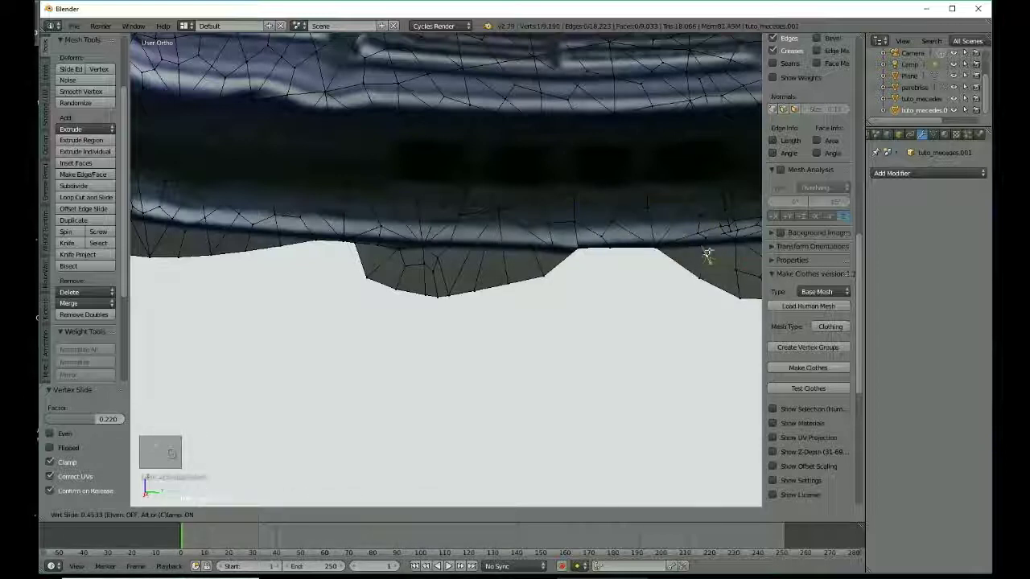
key(g)
key(g)
click(701, 242)
Vertex-slide the first points above the second bulge to the bumper strip's lower edge, the last by about 0.35.
middle_drag(681, 282, 588, 312)
right_click(544, 301)
key(g)
key(g)
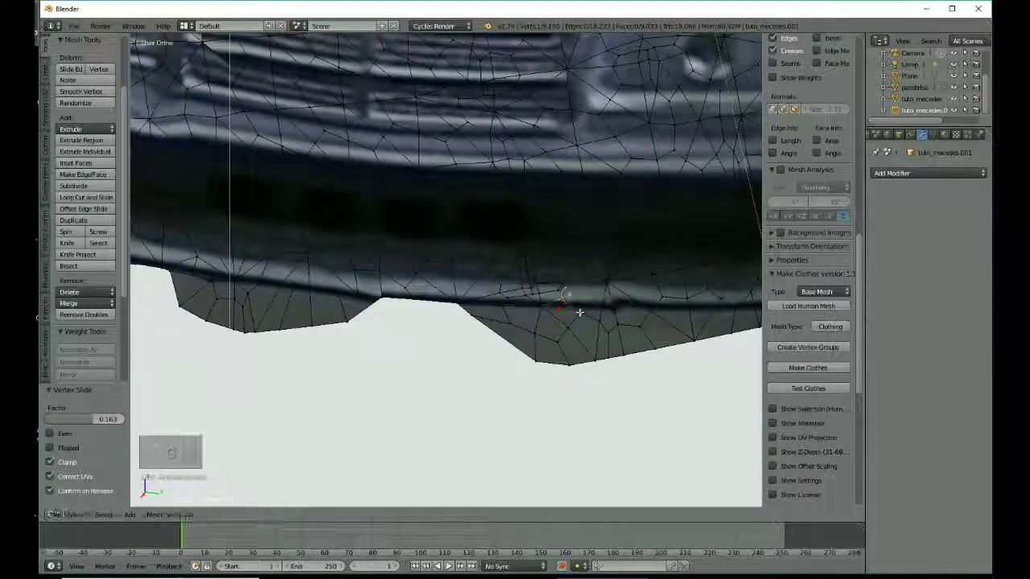
key(g)
key(g)
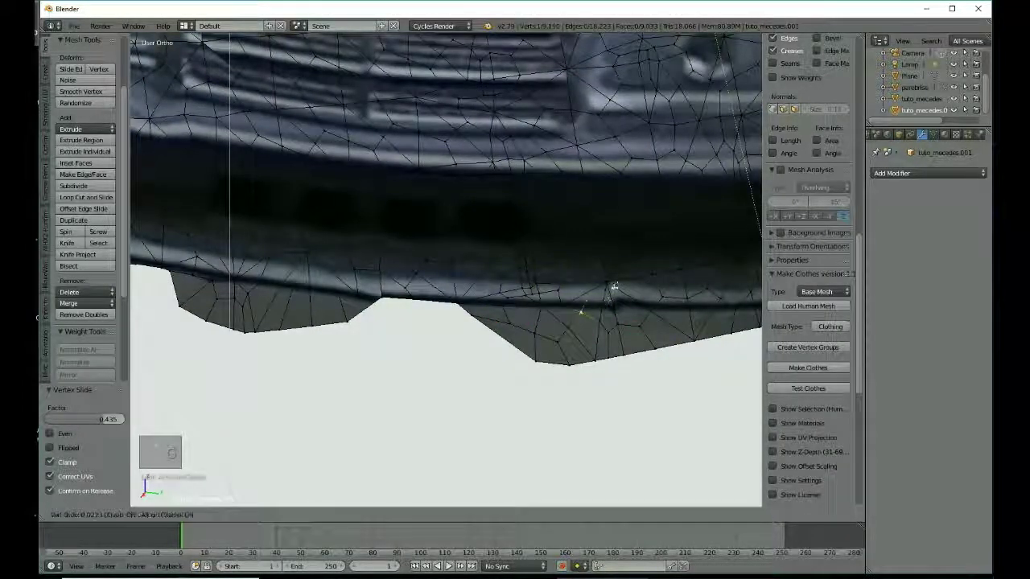
click(618, 304)
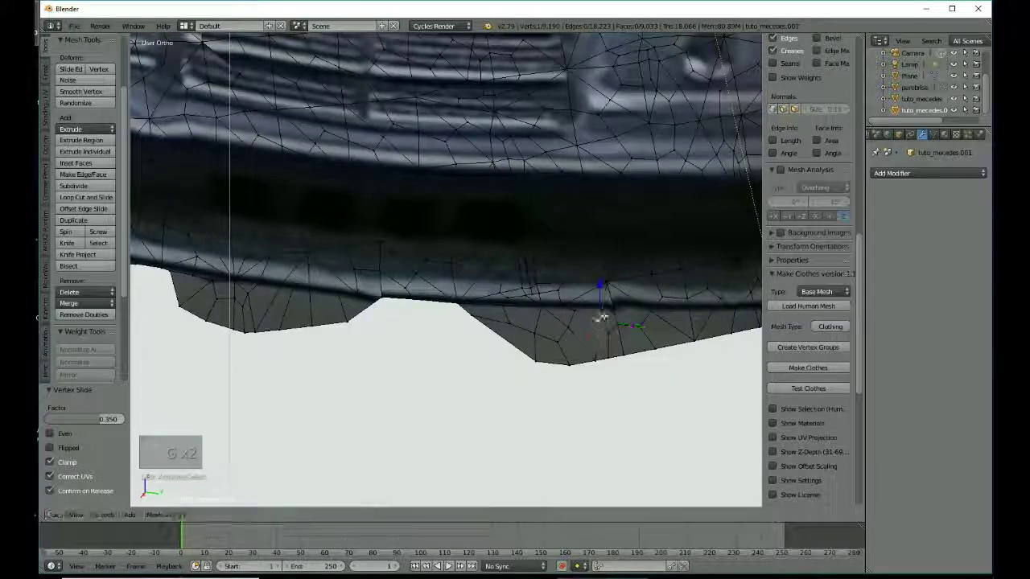
Vertex-slide two points above the middle of the second bulge to the bumper strip's lower edge, one by about 0.42.
key(g)
key(g)
click(602, 310)
key(g)
key(g)
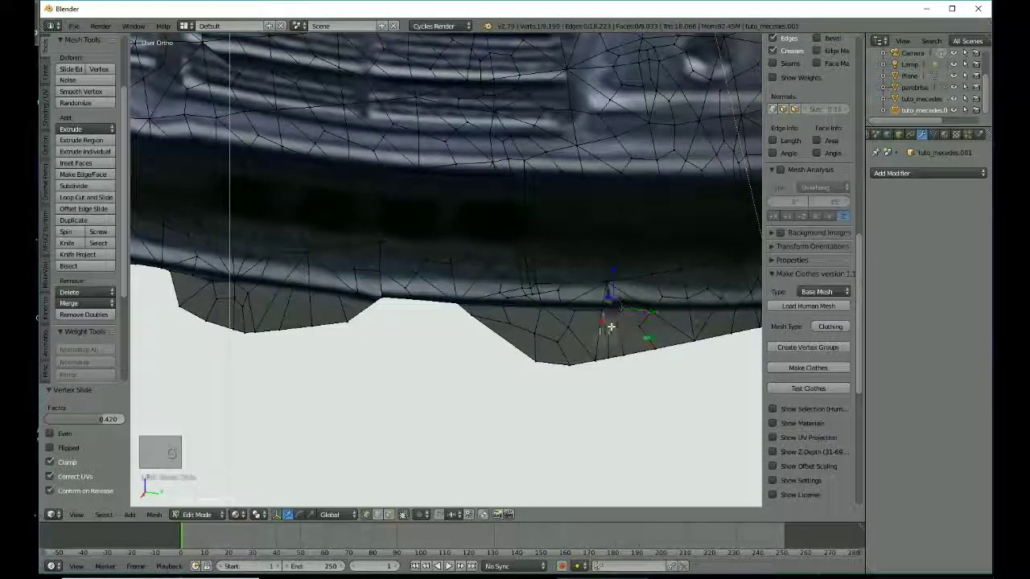
click(608, 307)
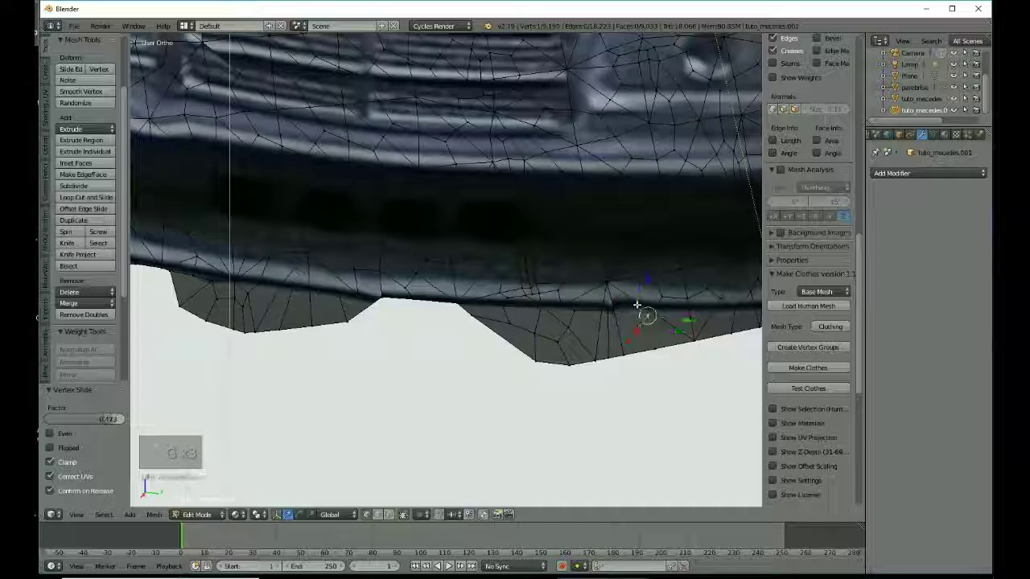
Vertex-slide the points toward the second bulge's outer end along the bumper strip's lower edge, the last by about 0.25.
key(g)
key(g)
click(653, 311)
key(g)
key(g)
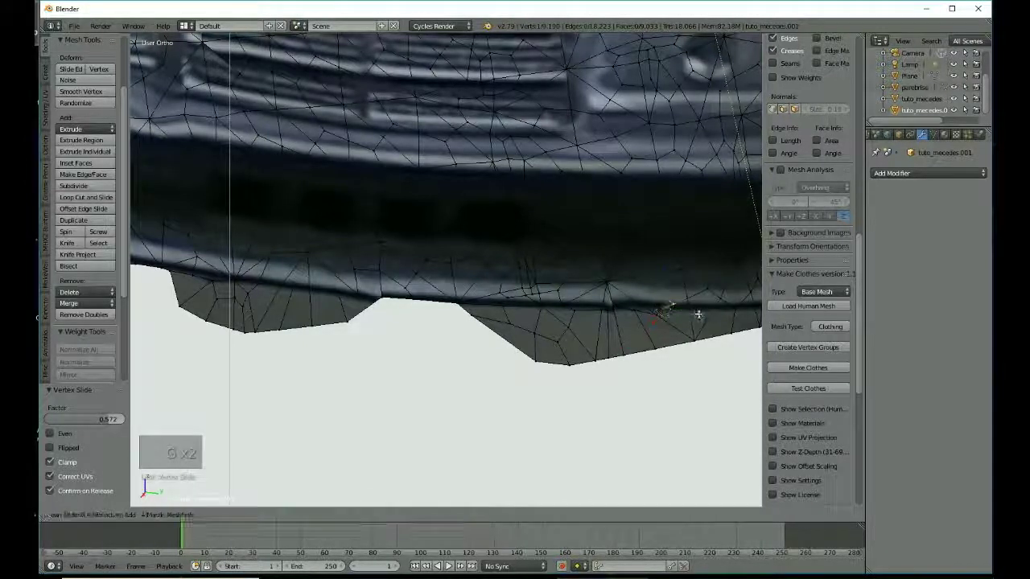
click(692, 310)
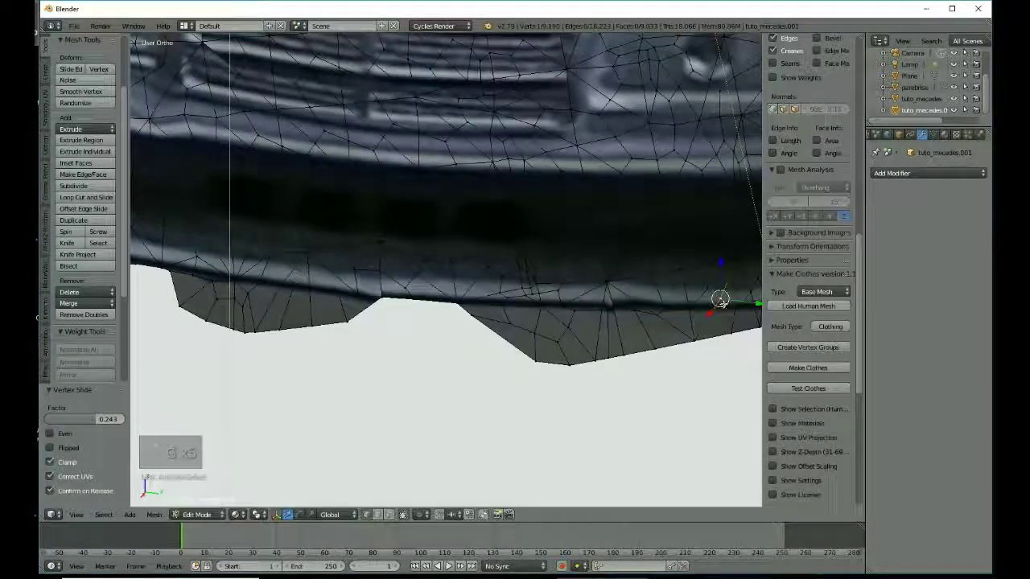
right_click(694, 339)
right_click(702, 304)
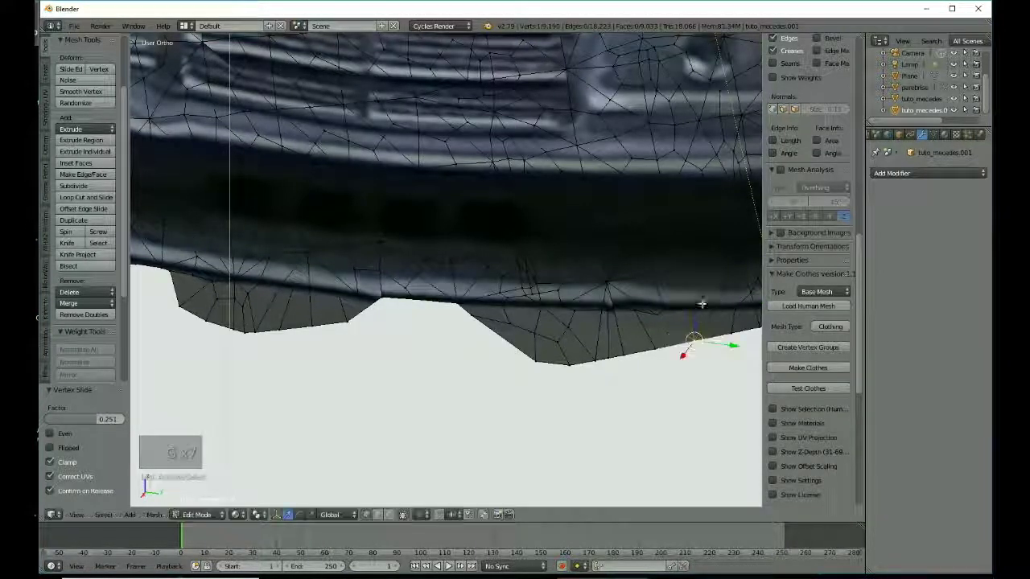
Vertex-slide the next points past the second bulge's outer end along the bumper strip's lower edge, the first by about 0.58.
key(g)
key(g)
click(698, 310)
middle_drag(698, 311, 673, 331)
scroll(673, 330, up, 4)
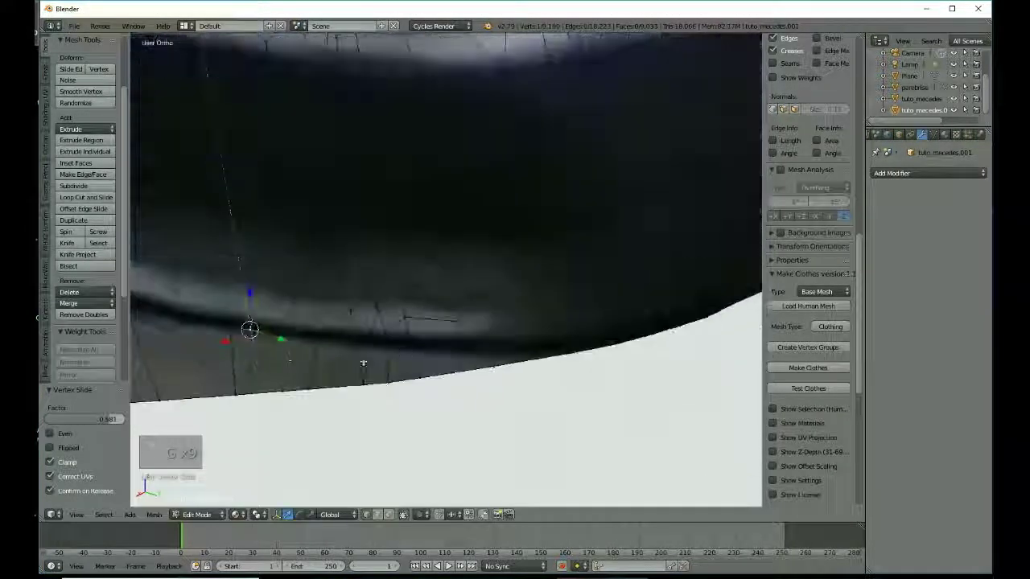
right_click(282, 335)
right_click(320, 339)
key(g)
key(g)
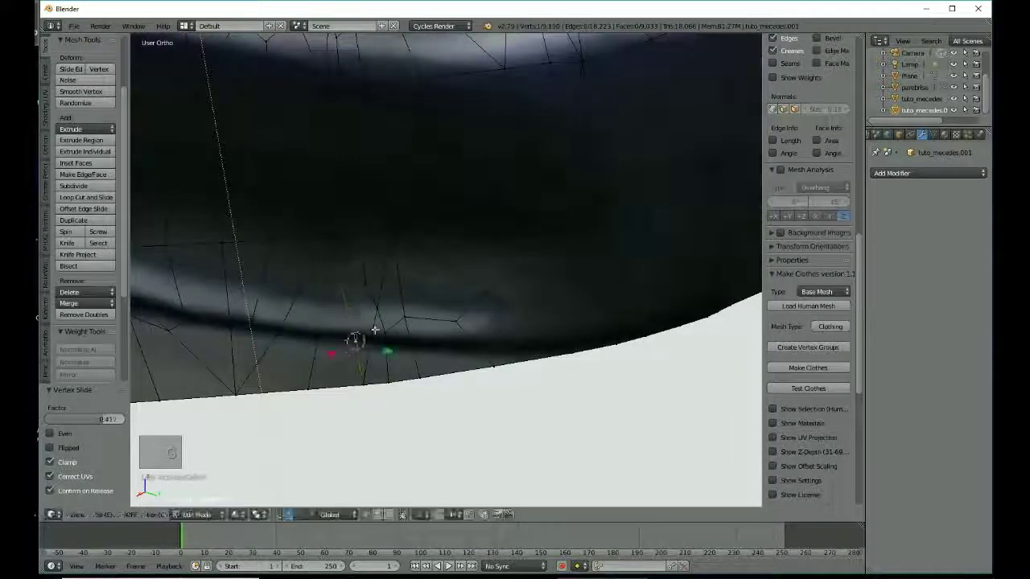
click(378, 309)
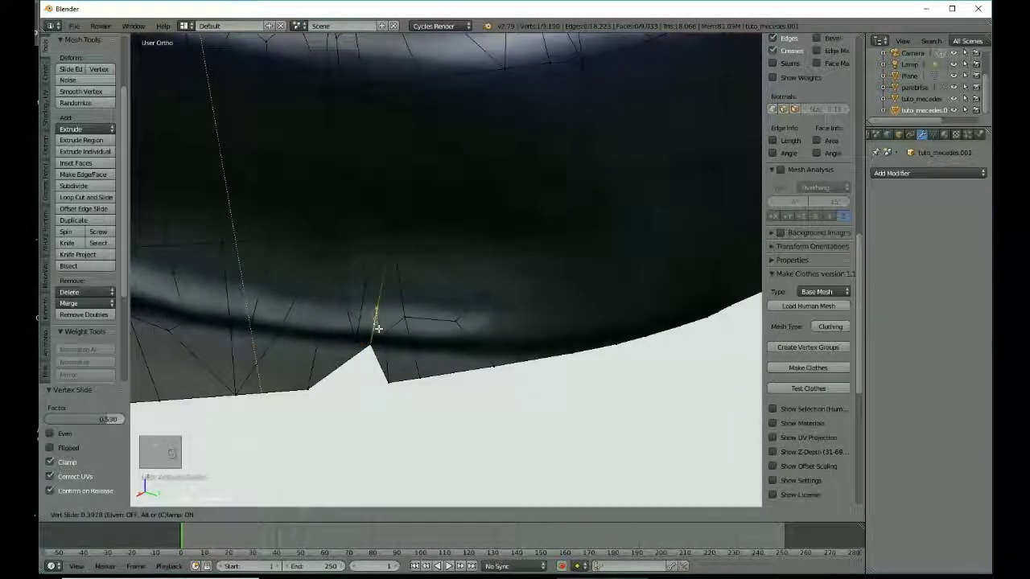
Vertex-slide the border points toward the bumper's outer corner up to the strip's lower edge, by about 0.54, 0.59 and 0.44.
key(g)
key(g)
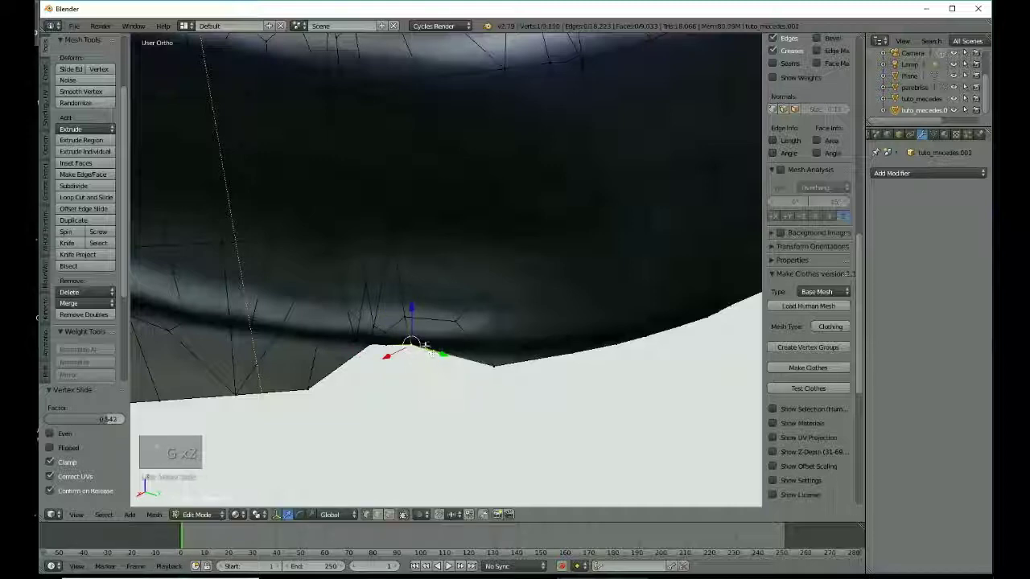
key(g)
key(g)
click(523, 319)
shift+middle_drag(523, 319, 308, 346)
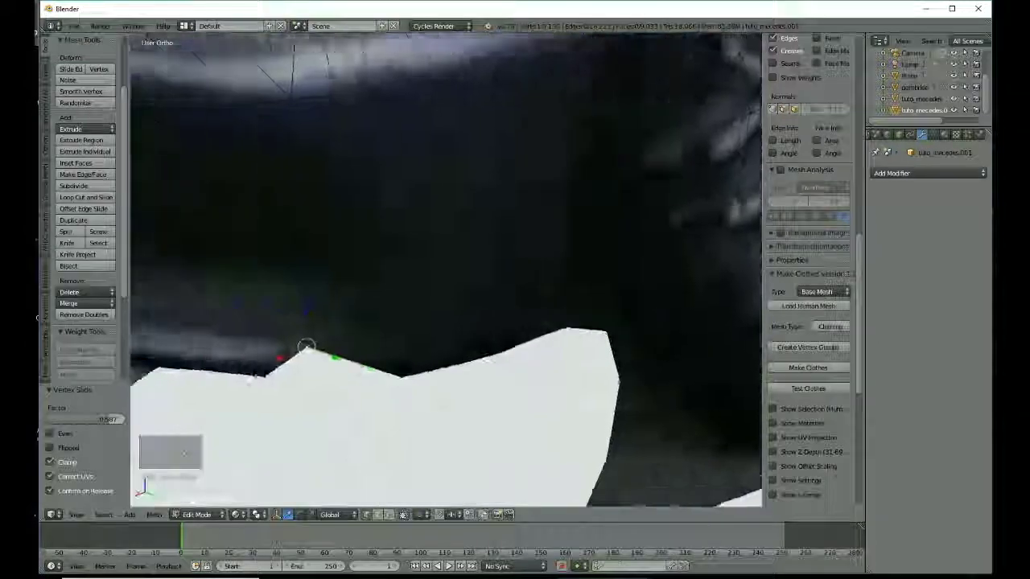
scroll(321, 321, down, 3)
shift+middle_drag(326, 310, 500, 339)
key(g)
key(g)
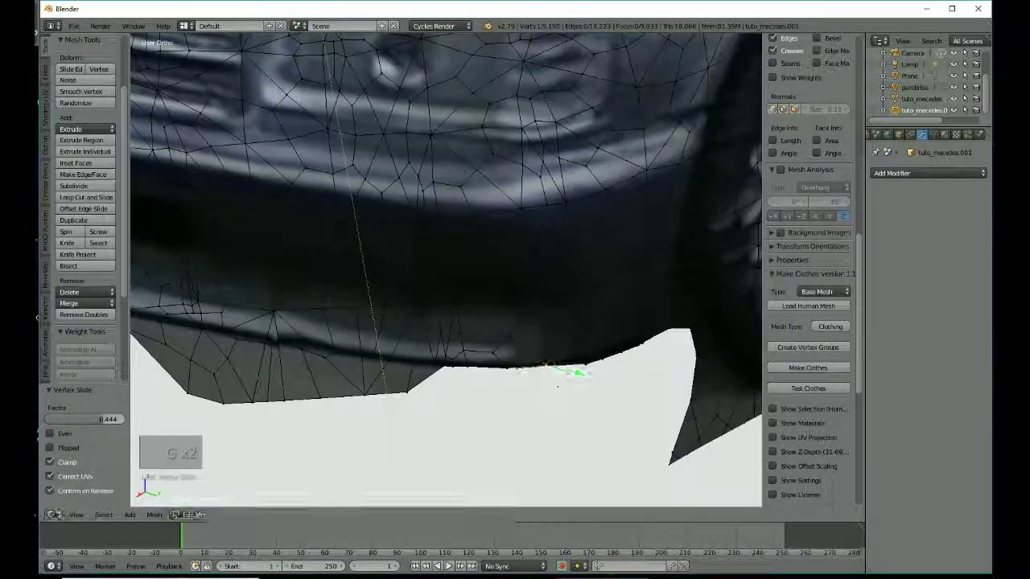
click(599, 357)
Vertex-slide the border points between the first bulge and the opposite bumper end up to the strip's edge, the last by about 0.63.
middle_drag(597, 359, 671, 351)
scroll(338, 269, up, 3)
shift+middle_drag(322, 270, 531, 267)
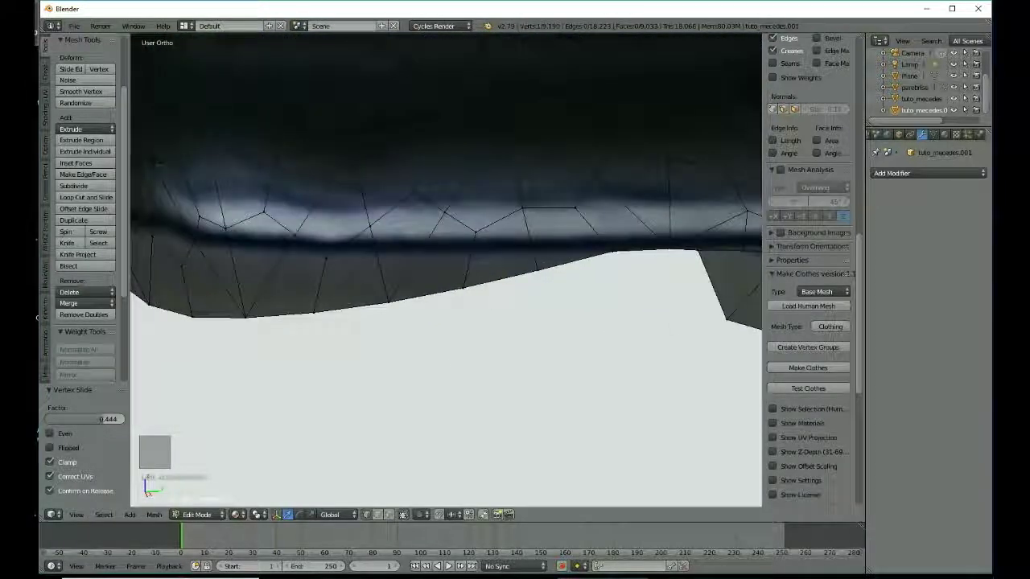
right_click(542, 269)
key(g)
key(g)
click(533, 255)
right_click(469, 283)
key(g)
key(g)
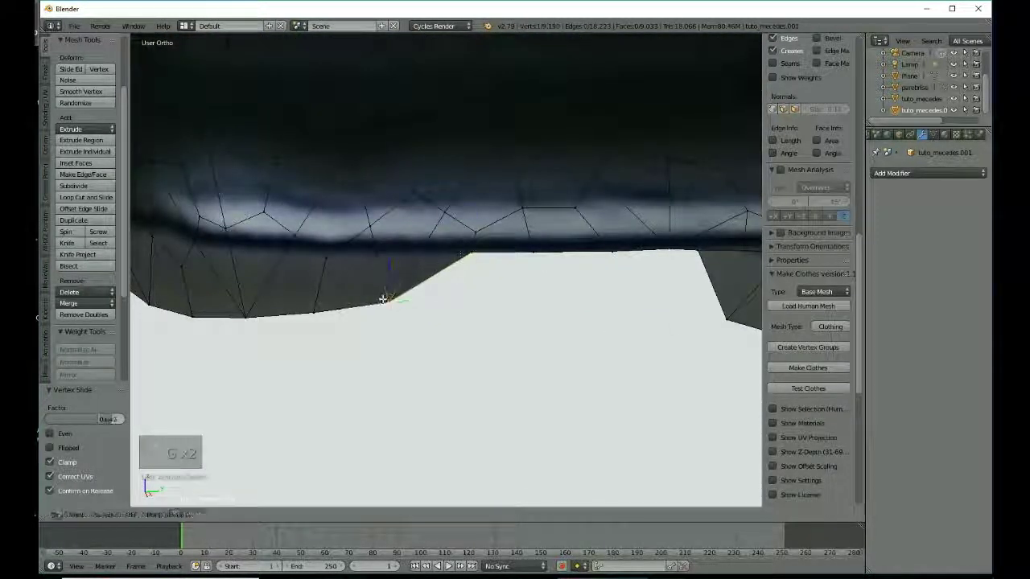
click(314, 312)
Vertex-slide the inner point and the next border points up to the strip's dark lower edge, one by about 0.76.
right_click(326, 257)
key(g)
key(g)
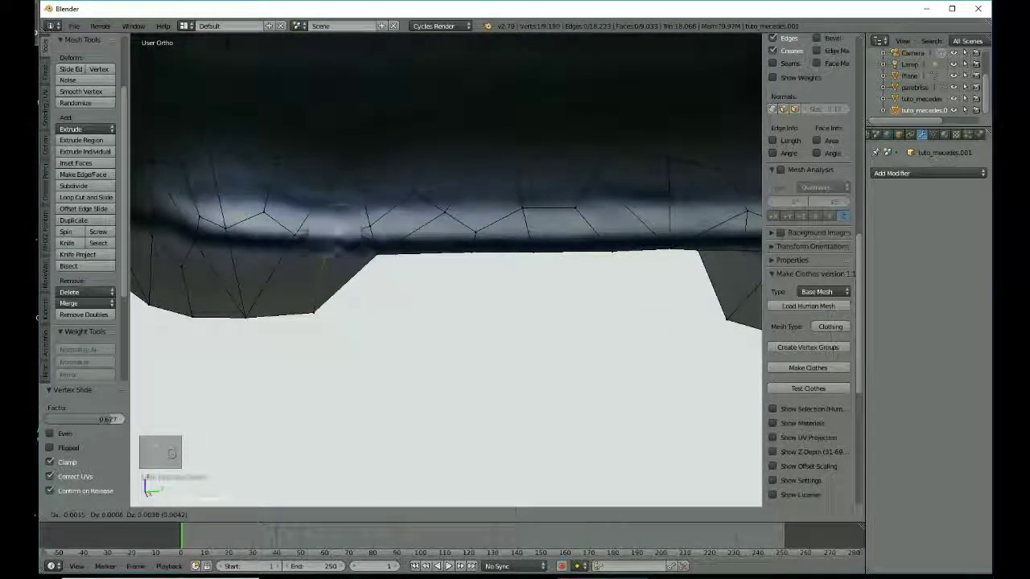
click(314, 212)
click(318, 282)
right_click(248, 324)
key(g)
key(g)
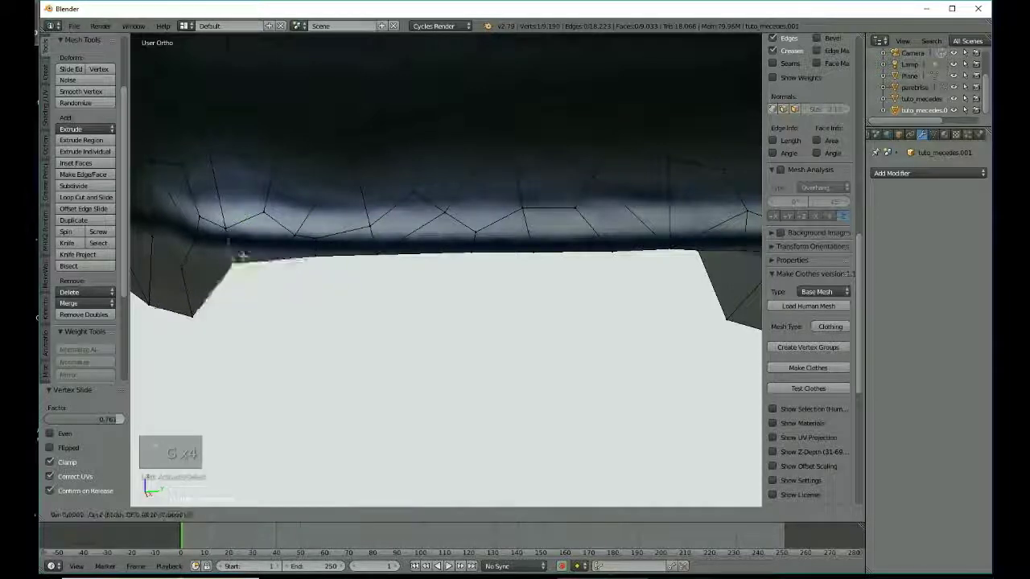
click(231, 264)
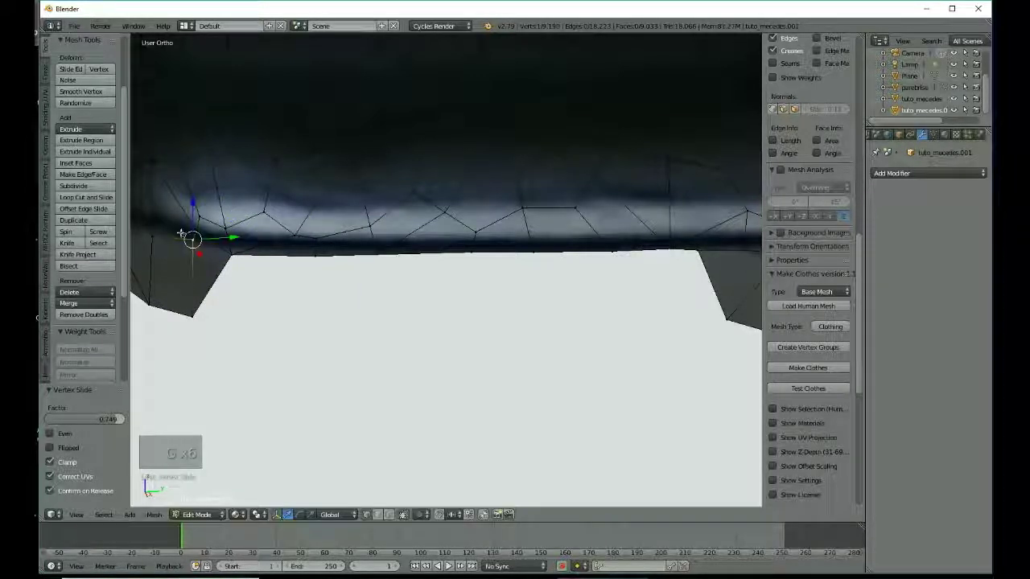
Vertex-slide the inner points at the strip's rounded end, one by about 0.27, and raise the two border points below to its edge.
click(153, 234)
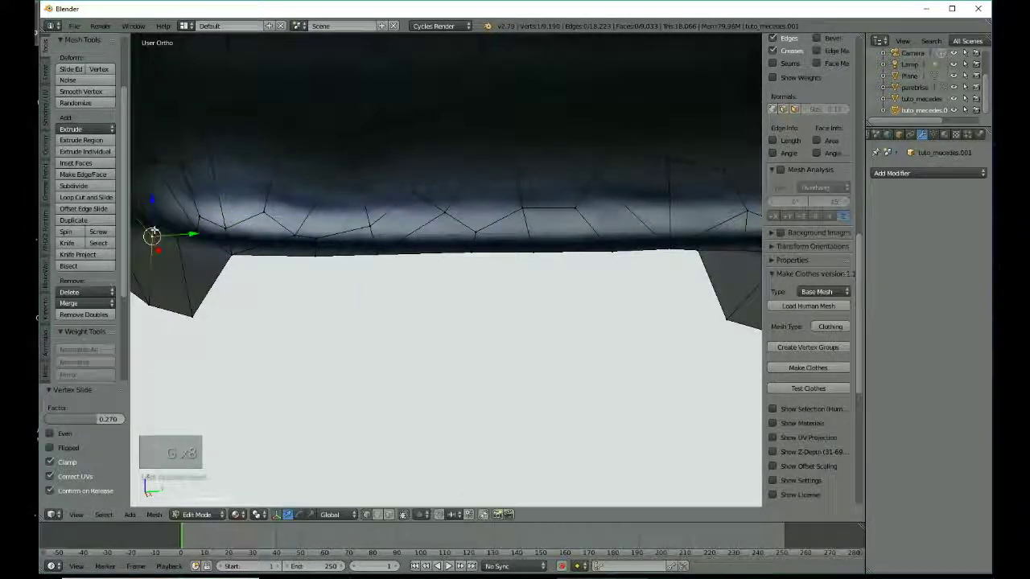
key(g)
click(172, 221)
right_click(191, 316)
key(g)
key(g)
click(176, 236)
right_click(149, 305)
key(g)
key(g)
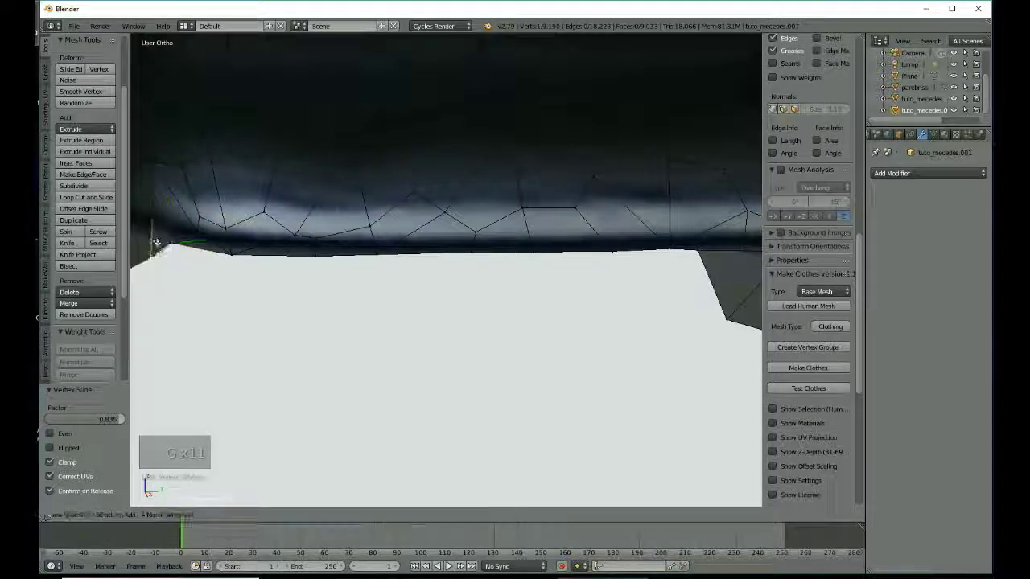
click(153, 238)
Vertex-slide the spike's points beside the strip's rounded end by about 0.36 and 0.84, and move its tip X -0.005, Y -0.003, Z 0.009.
shift+middle_drag(153, 238, 312, 308)
right_click(255, 305)
key(g)
key(g)
click(244, 286)
key(g)
key(g)
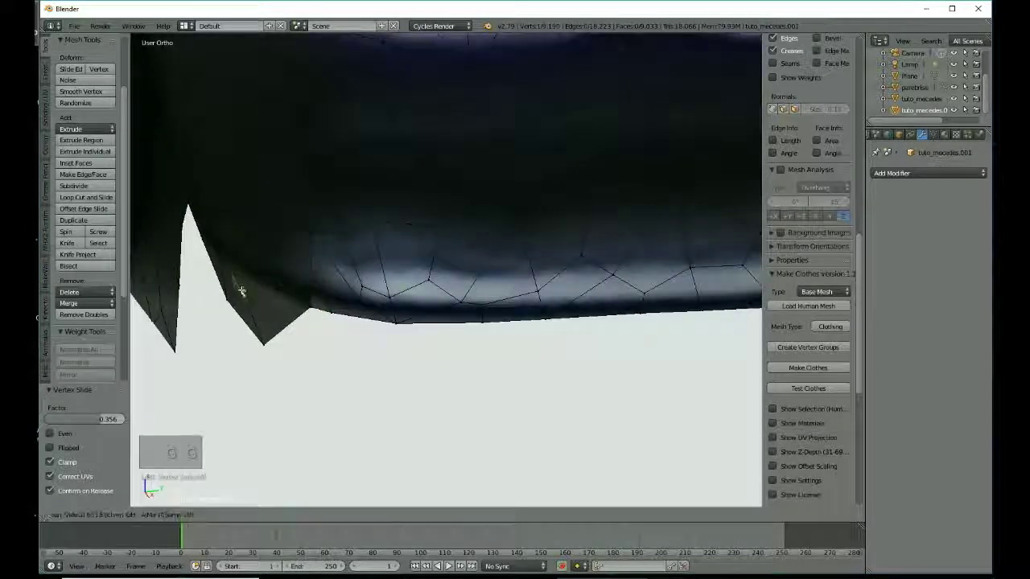
click(255, 261)
right_click(228, 299)
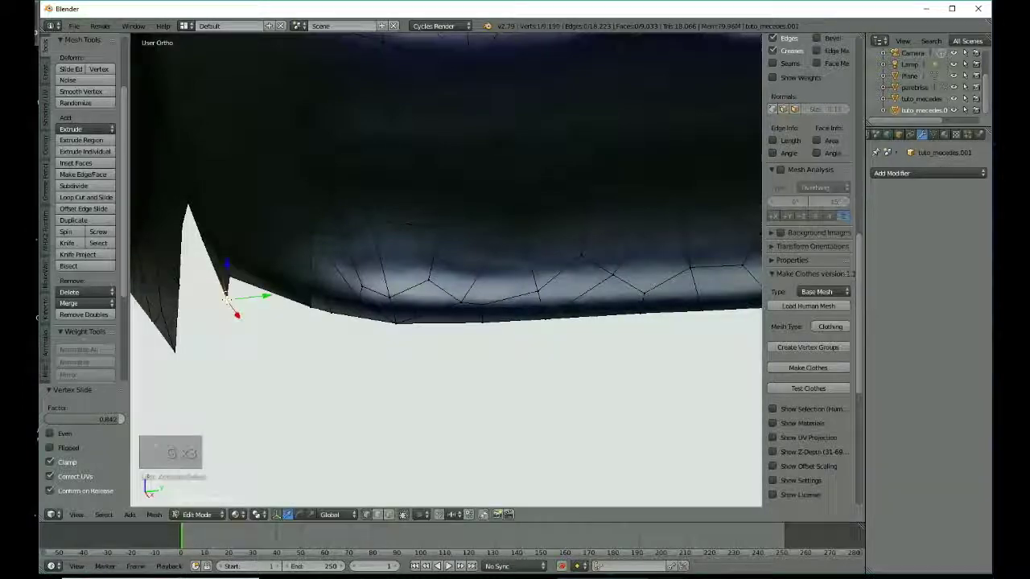
key(g)
click(211, 257)
Circle-select the faces of both bulges hanging below the front bumper and delete those faces.
scroll(241, 294, down, 9)
middle_drag(263, 284, 282, 370)
click(389, 514)
middle_drag(494, 392, 477, 372)
key(c)
mouse_move(461, 364)
mouse_down()
mouse_move(610, 345)
mouse_move(551, 355)
mouse_up()
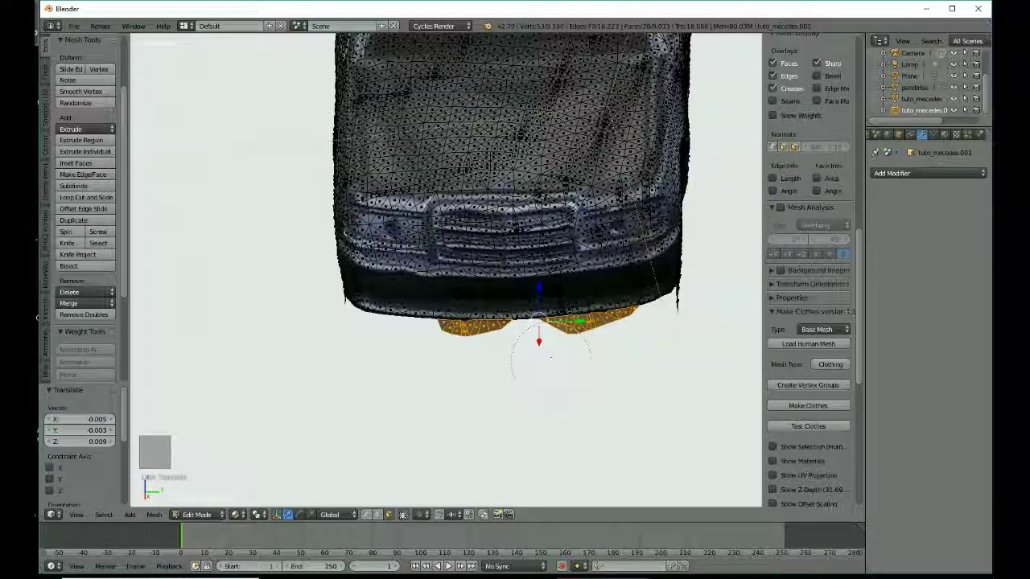
key(x)
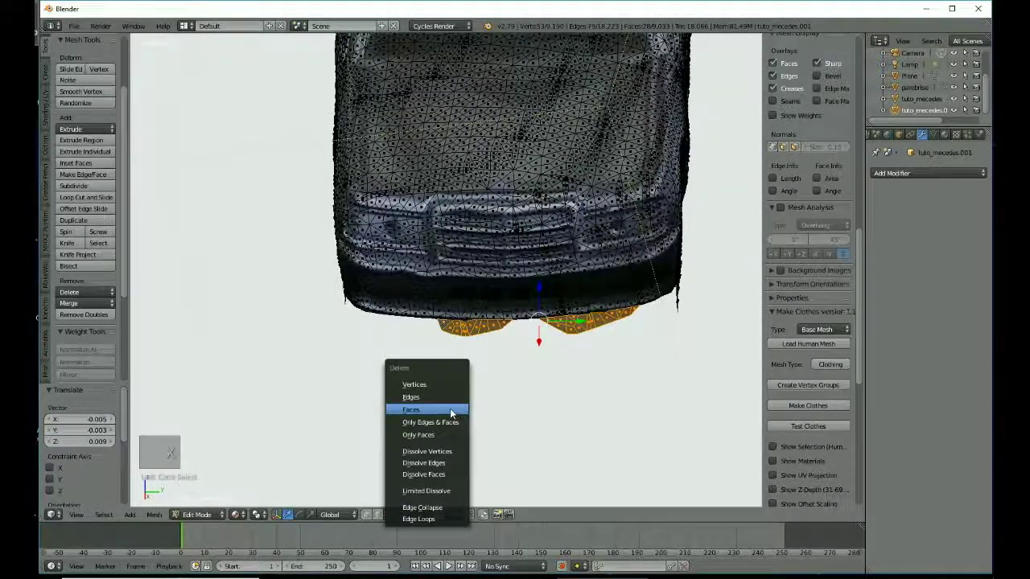
click(450, 409)
Vertex-slide the leftover pointed vertex under the middle of the bumper up to the strip's edge, by about 0.43, then about 0.66.
scroll(564, 362, up, 5)
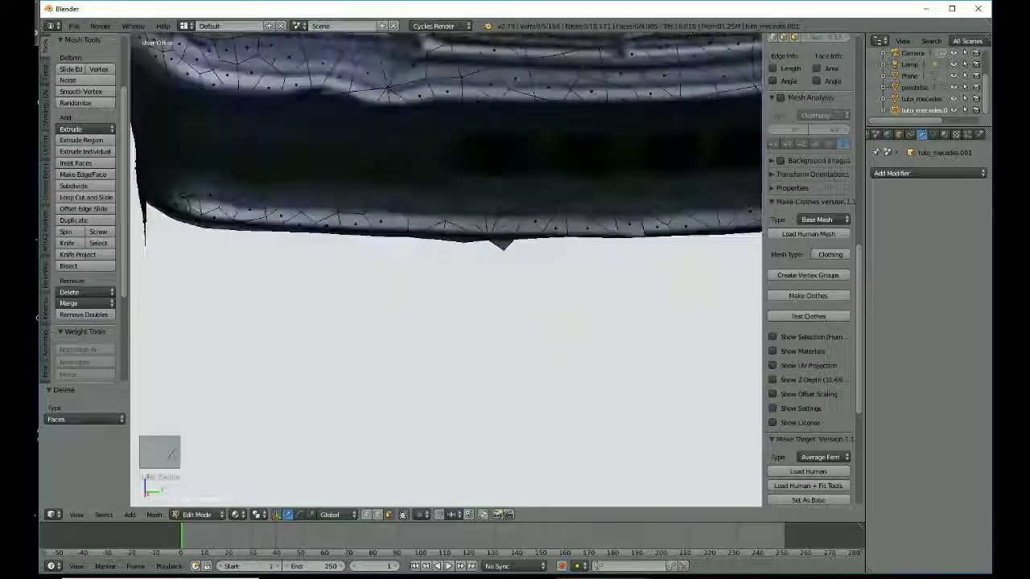
right_click(513, 240)
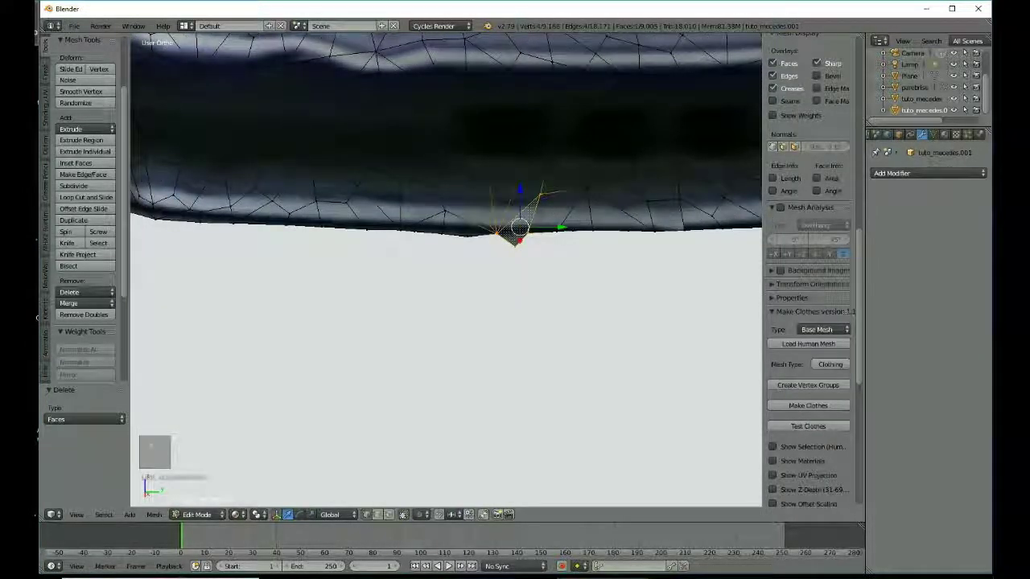
right_click(516, 243)
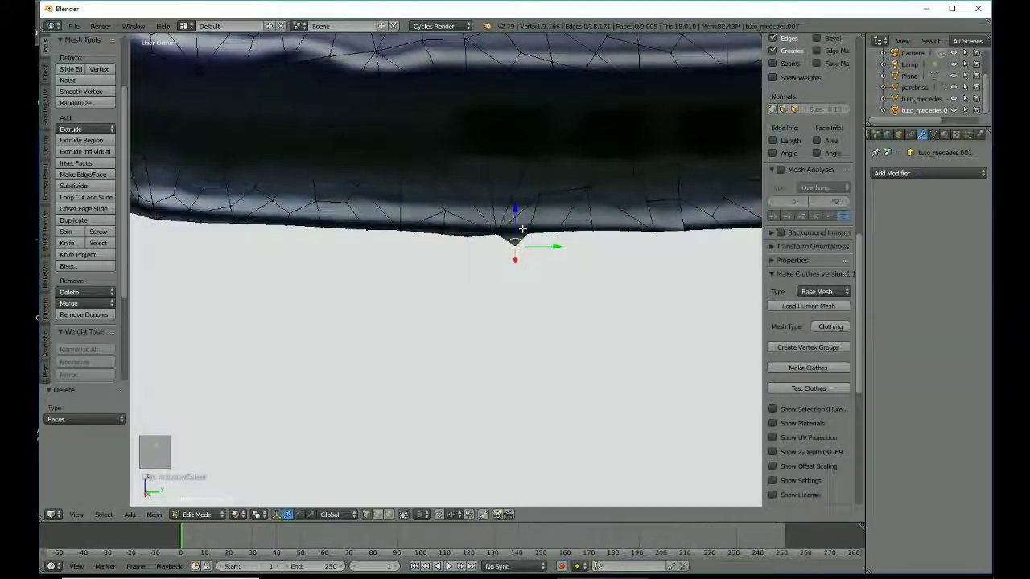
key(shift+v)
click(521, 212)
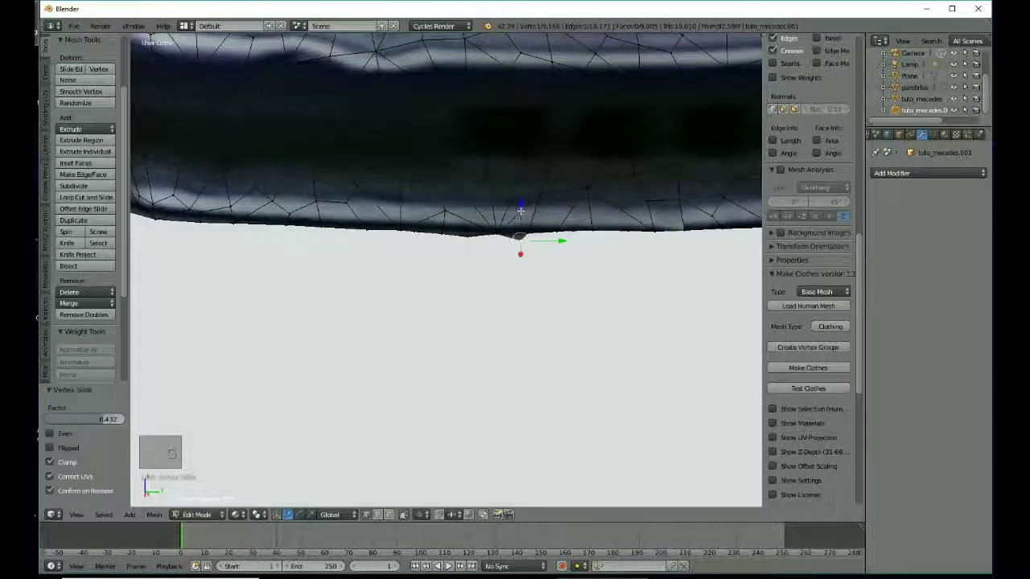
key(g)
key(g)
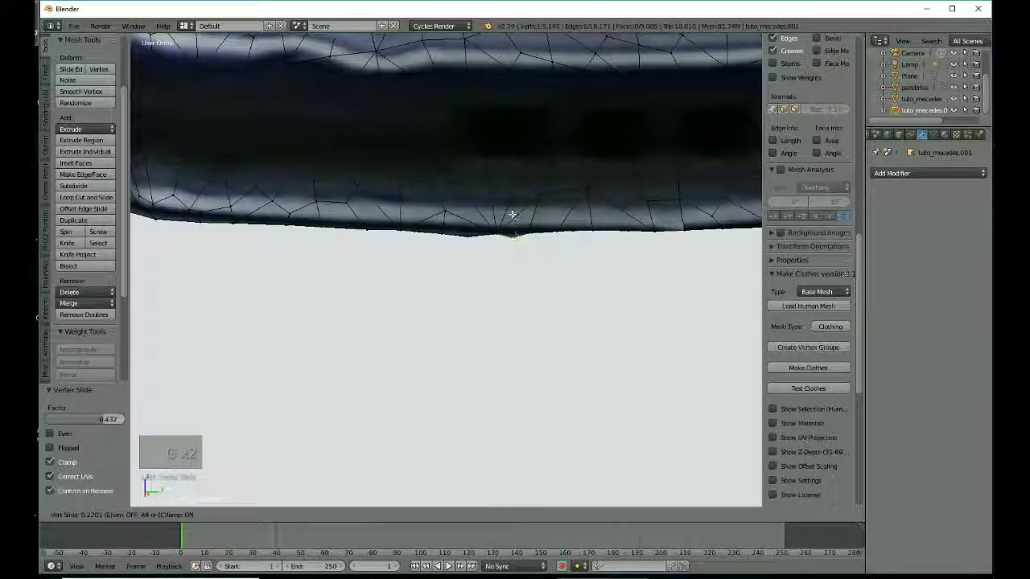
click(505, 214)
key(g)
key(g)
click(517, 215)
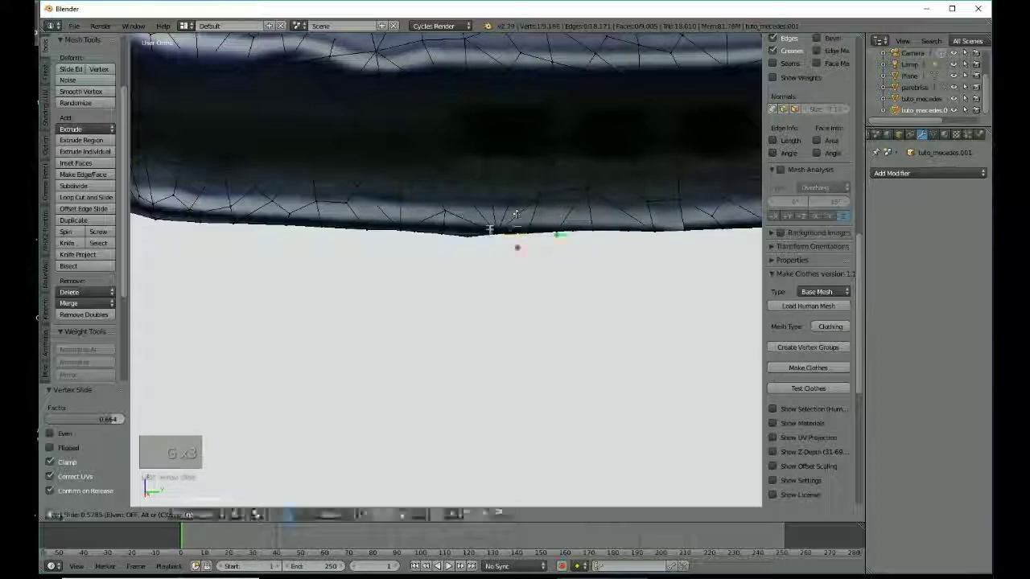
Vertex-slide the low border point beside the leftover vertex to even out the bumper's lower edge.
right_click(475, 237)
key(g)
key(g)
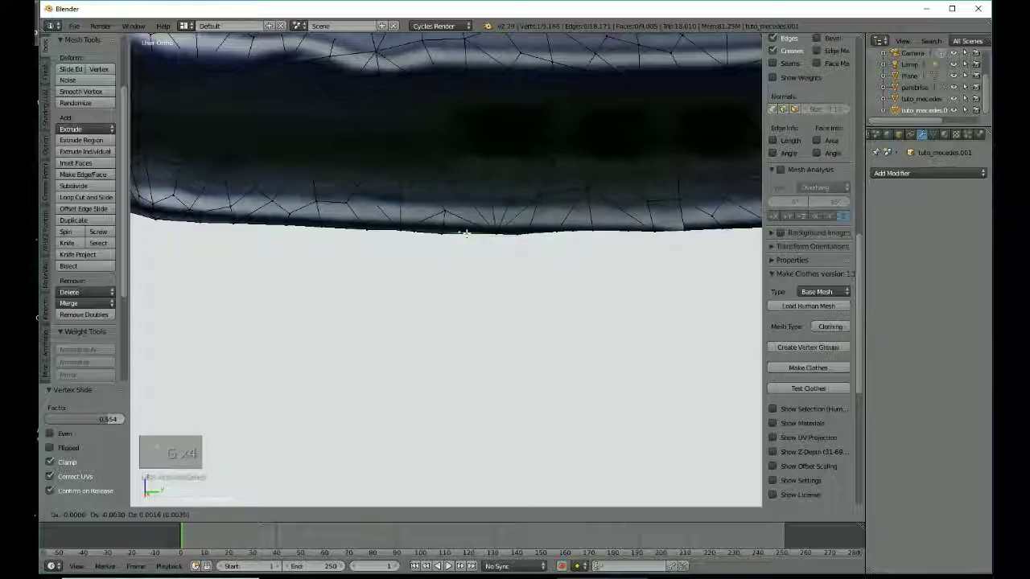
click(471, 238)
middle_drag(488, 281, 499, 350)
scroll(544, 301, down, 5)
scroll(523, 322, down, 1)
scroll(463, 310, up, 1)
middle_drag(503, 426, 555, 418)
middle_drag(555, 402, 517, 323)
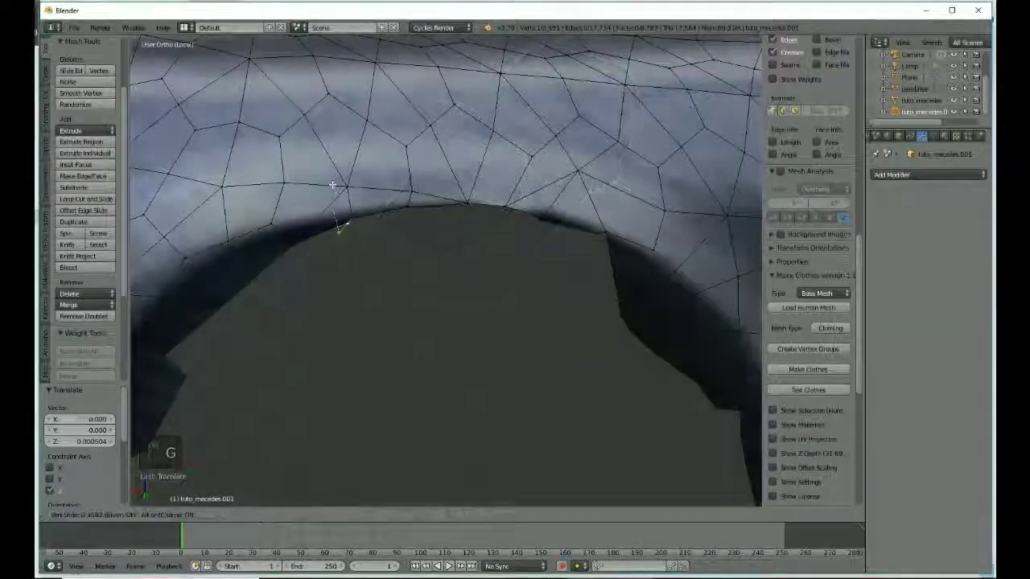
Vertex-slide the wheel arch's border point by about 0.64 toward the rim and shift it 0.003 along X.
click(333, 187)
key(g)
key(g)
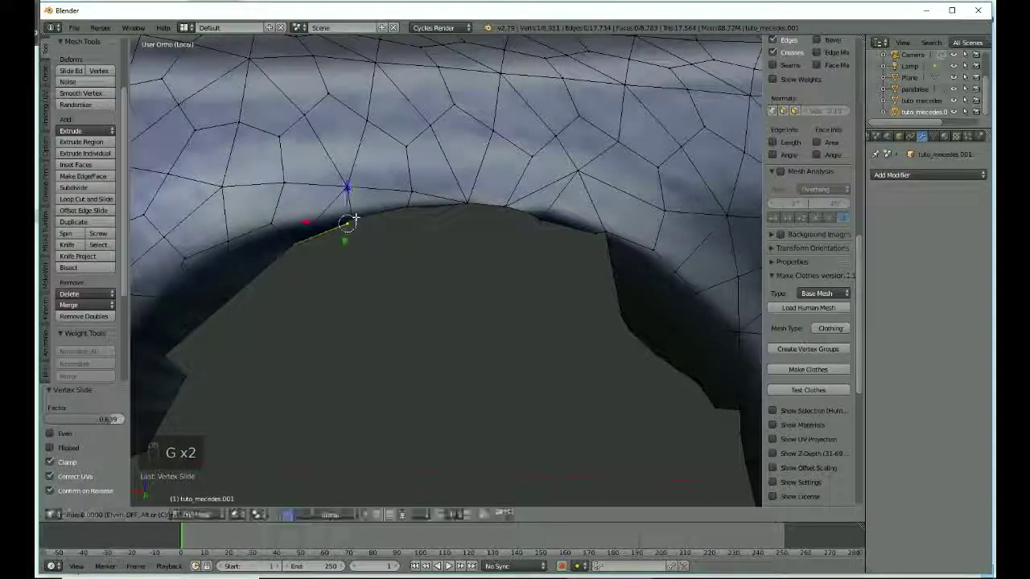
click(317, 223)
drag(311, 223, 295, 224)
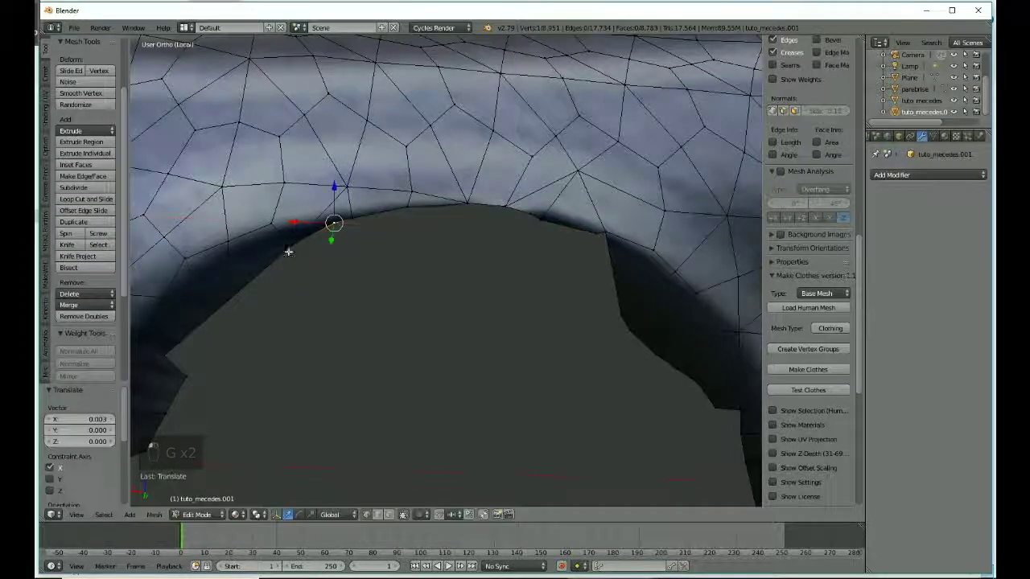
Vertex-slide the next two border points of the wheel arch toward its rim, by about 0.45 and 0.77.
right_click(289, 251)
key(g)
key(g)
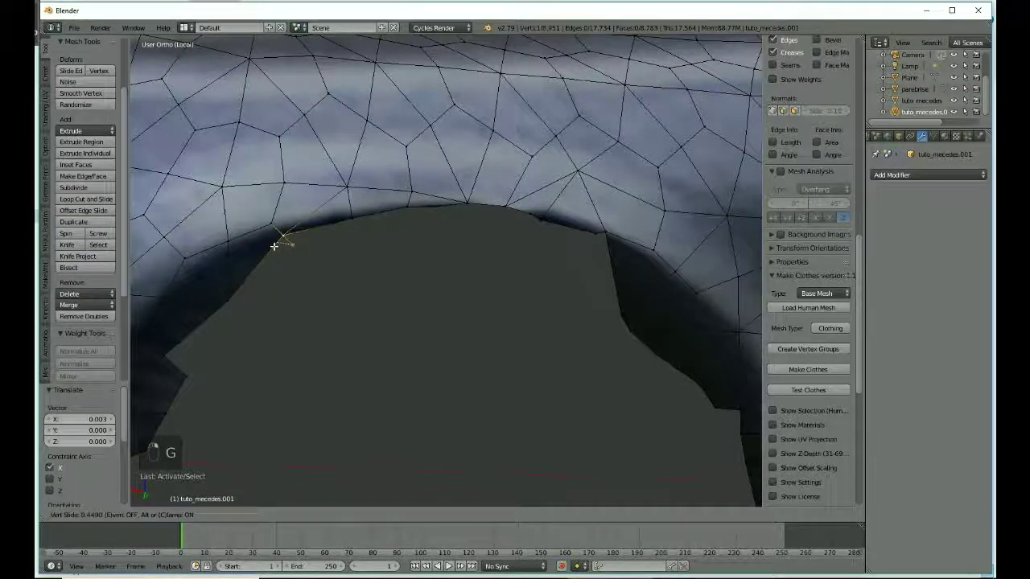
click(280, 241)
right_click(226, 298)
key(g)
key(g)
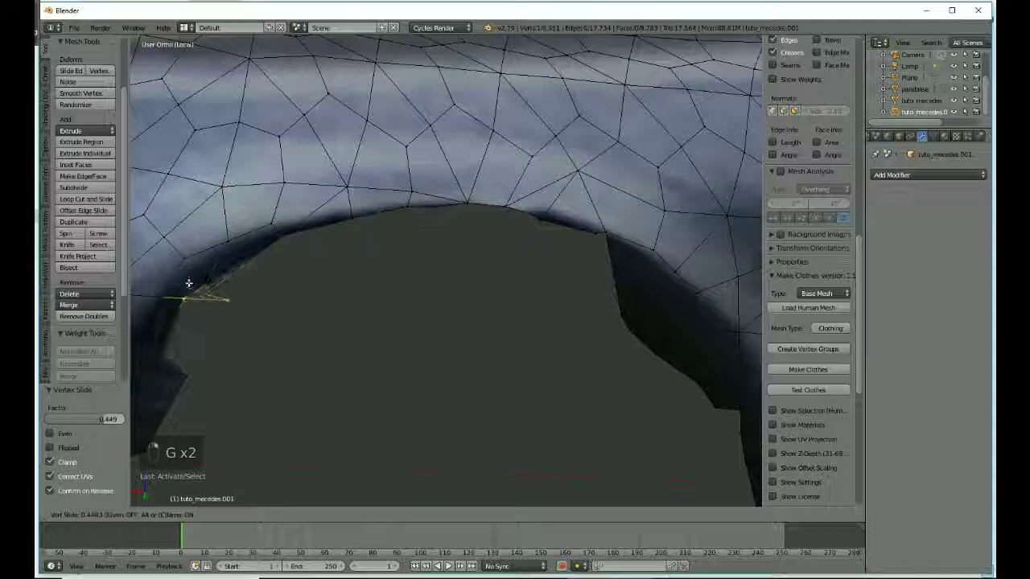
click(178, 294)
Move the nearby arch rim vertex X 0.005, Y -0.002, Z 0.004, and vertex-slide the border point by about 0.46.
key(g)
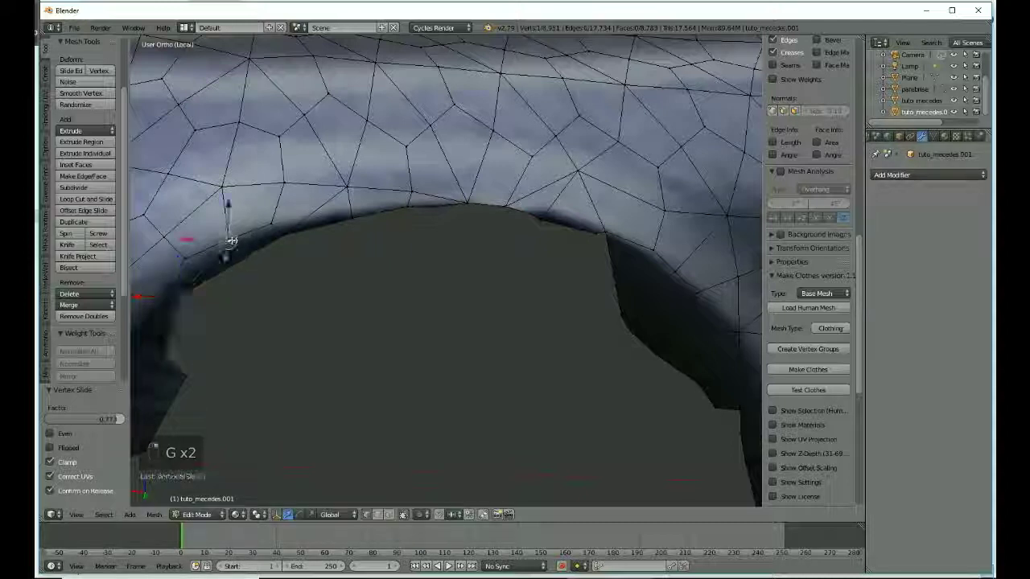
click(214, 224)
right_click(271, 237)
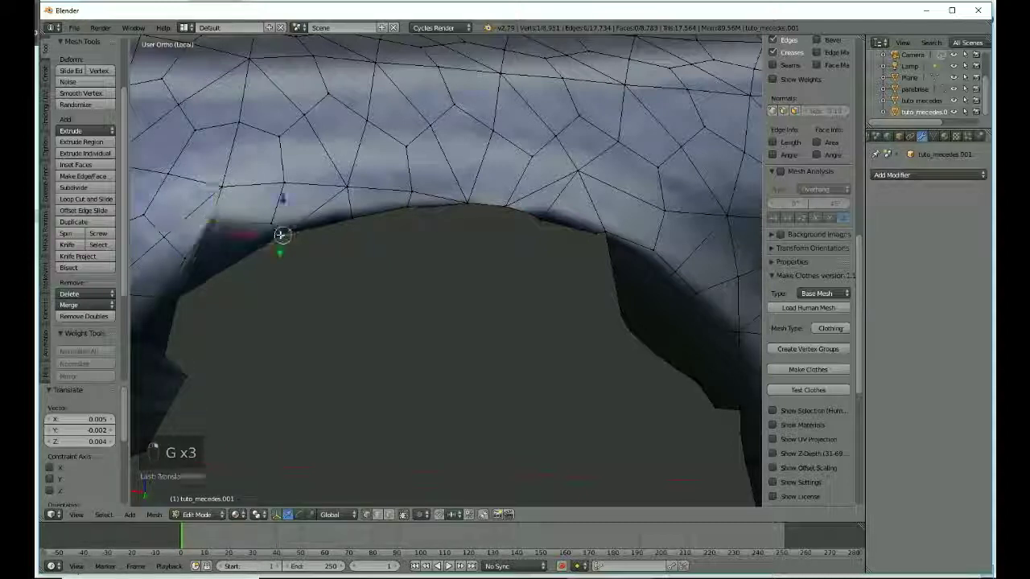
key(g)
key(g)
click(233, 256)
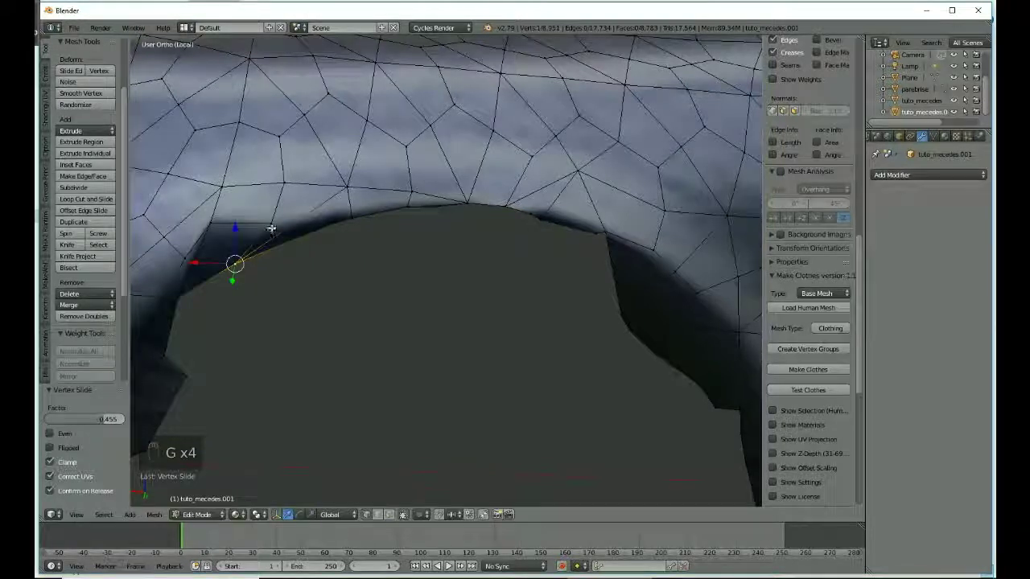
Vertex-slide the two inner points above the wheel arch's border along the rim, by about 0.31 and 0.45.
right_click(272, 225)
key(g)
click(266, 221)
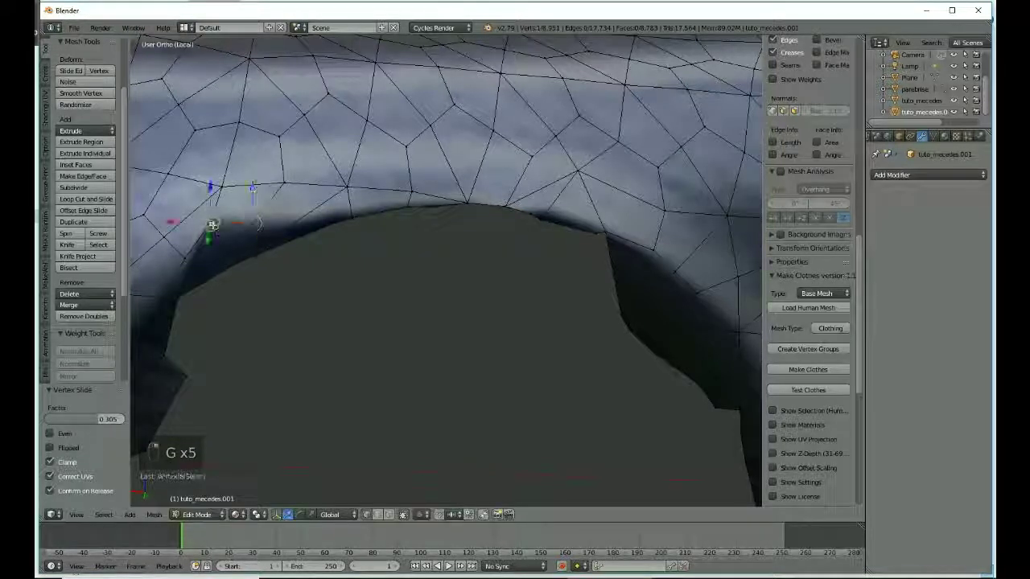
right_click(213, 233)
key(g)
key(g)
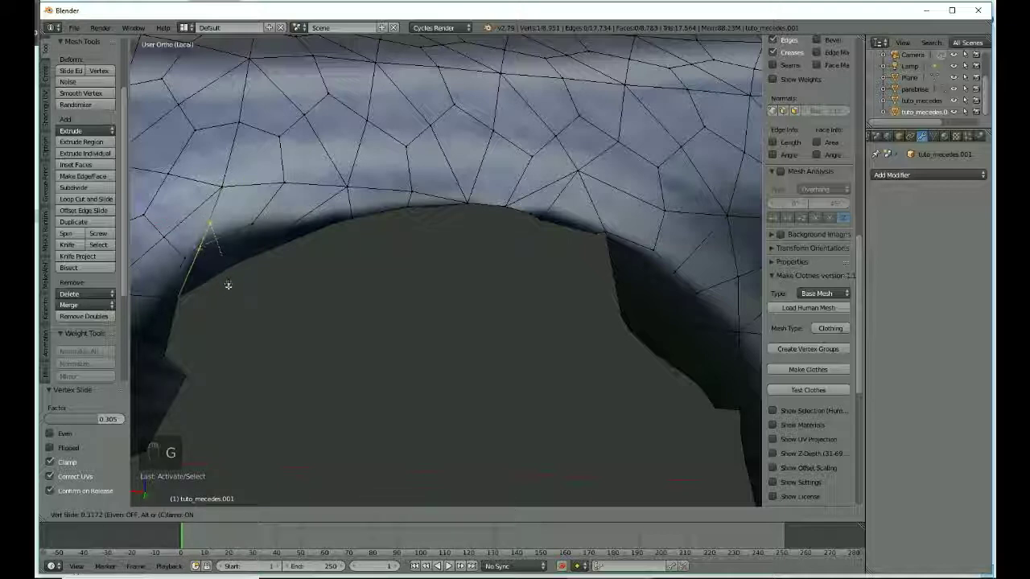
click(234, 299)
scroll(269, 301, down, 3)
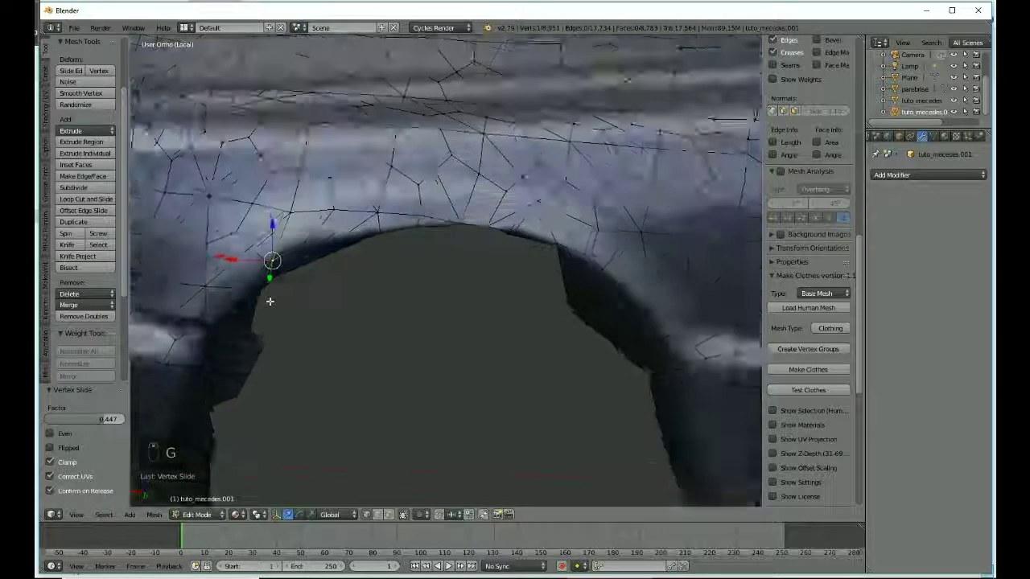
Vertex-slide the protruding border point at the front side of the front wheel arch by about 0.77 toward the rim.
middle_drag(321, 295, 343, 282)
right_click(310, 285)
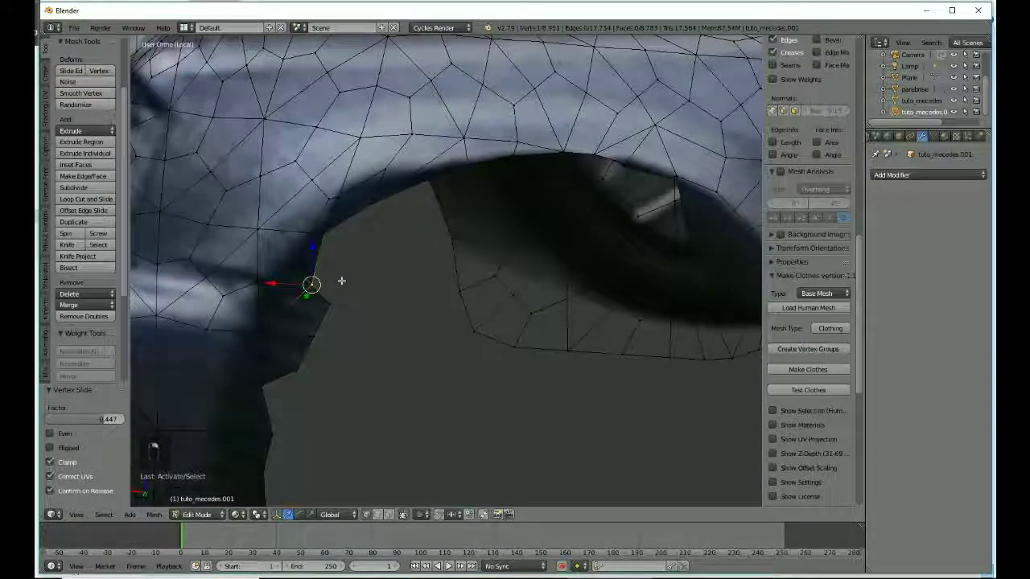
key(g)
key(g)
click(299, 271)
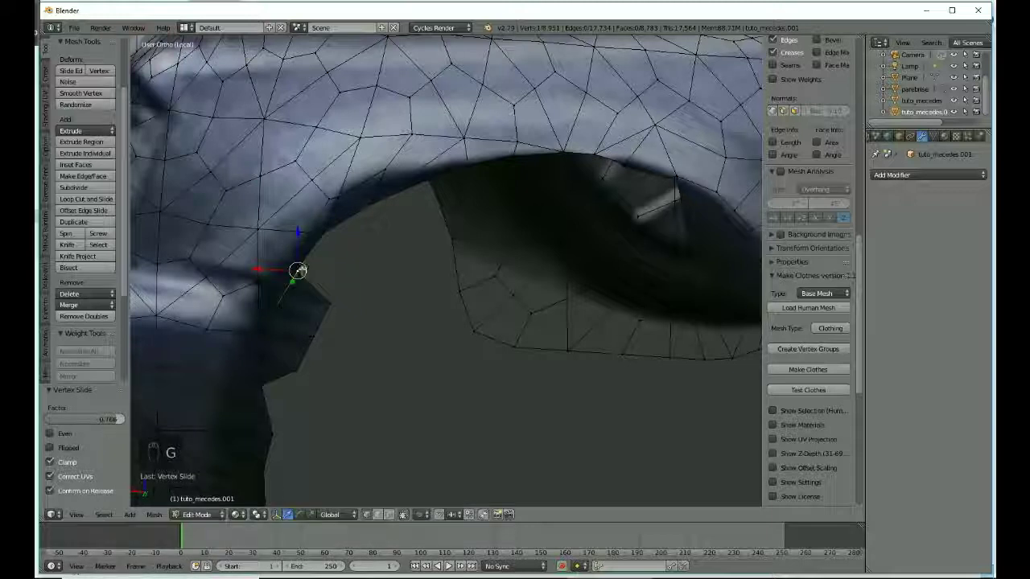
Refine that wheel arch border point's position along the rim, finishing with a vertex slide of about 0.60.
key(g)
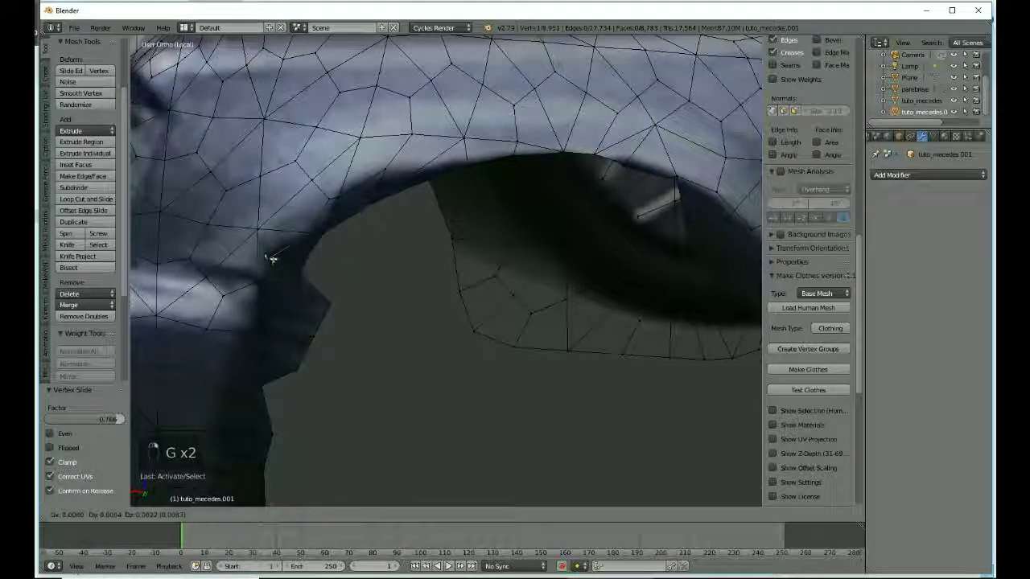
click(281, 265)
right_click(291, 267)
key(g)
key(g)
click(296, 274)
Vertex-slide the two jutting border points below it toward the rim, the second by about 0.49, and nudge the point above onto the rim.
right_click(327, 302)
key(g)
key(g)
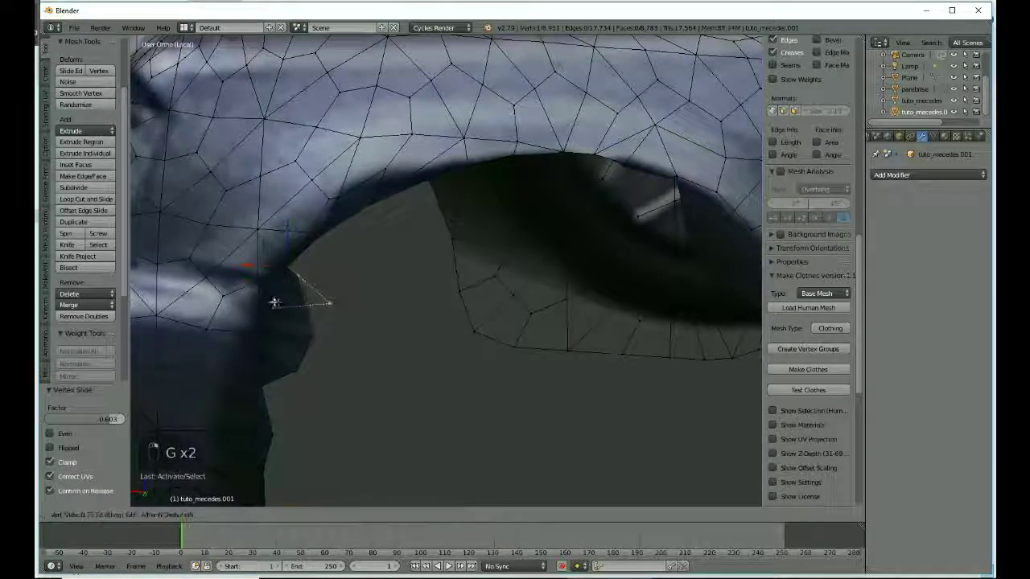
click(278, 301)
right_click(313, 337)
key(g)
key(g)
right_click(295, 283)
key(g)
key(g)
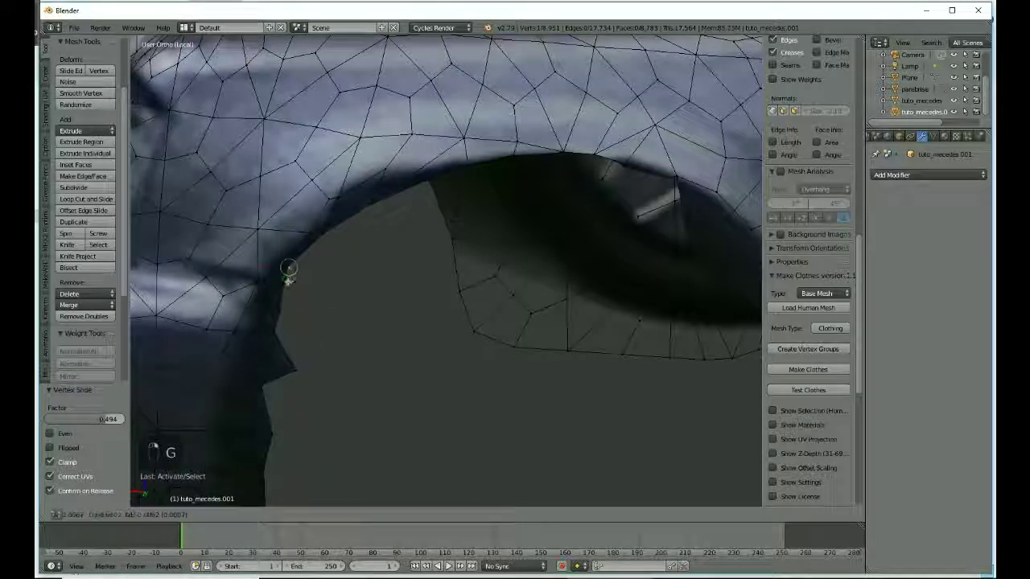
click(277, 277)
Vertex-slide the next two border points down the arch's front side toward the rim, the second by about 0.60.
right_click(280, 334)
key(g)
key(g)
click(258, 333)
right_click(295, 370)
key(g)
key(g)
click(269, 363)
Vertex-slide the remaining border points down the arch's front side toward the bumper edge, the lowest by about 0.57.
key(g)
key(g)
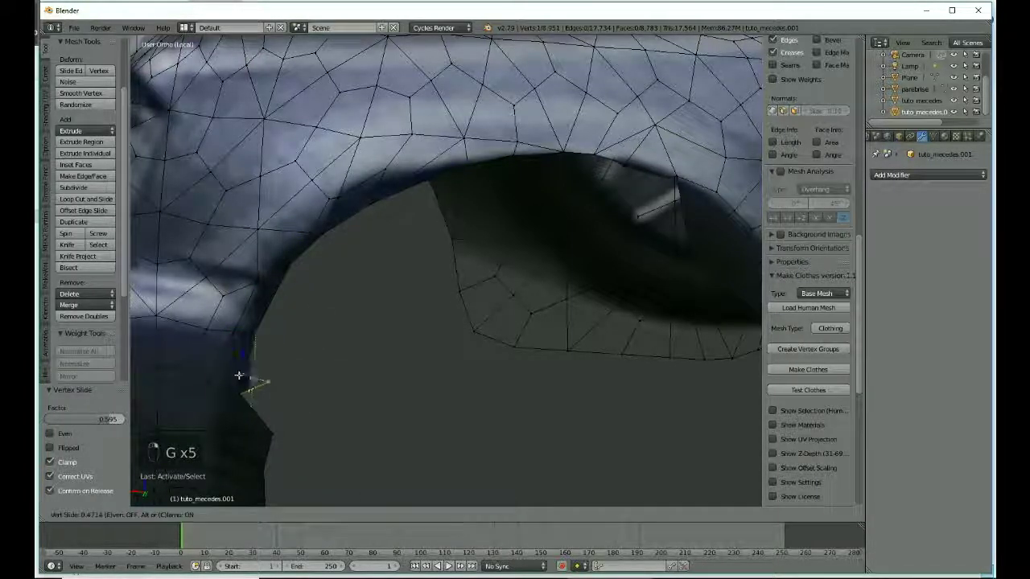
key(g)
key(g)
click(251, 431)
right_click(264, 465)
key(g)
key(g)
click(243, 463)
Select the six dark leftover faces inside the rear upper side of the front wheel arch and delete them.
scroll(306, 414, down, 3)
middle_drag(319, 402, 419, 391)
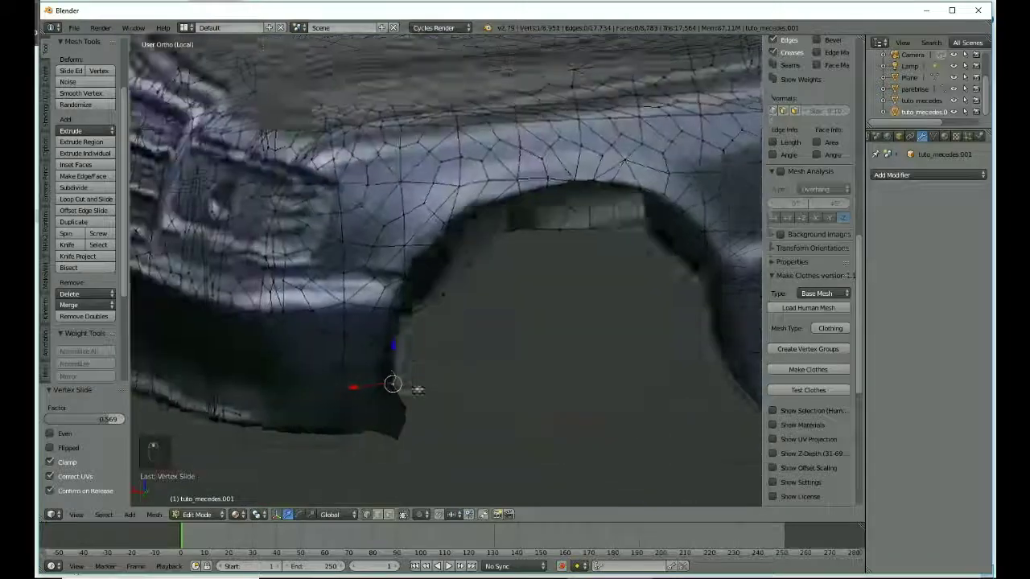
shift+middle_drag(660, 343, 442, 394)
scroll(395, 403, up, 3)
right_click(401, 359)
right_click(445, 315)
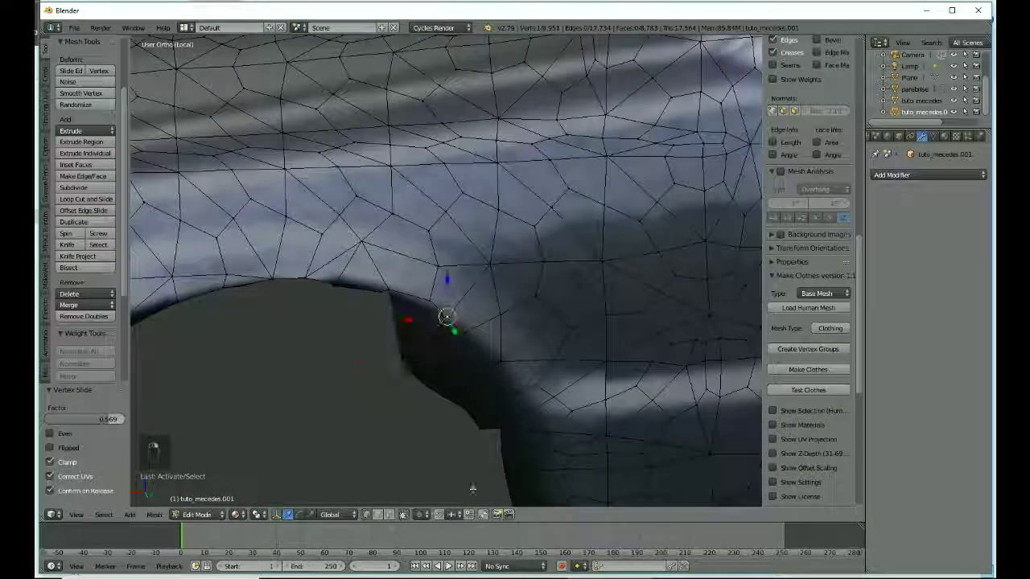
click(388, 514)
right_click(418, 319)
shift+right_click(431, 352)
shift+right_click(460, 372)
key(x)
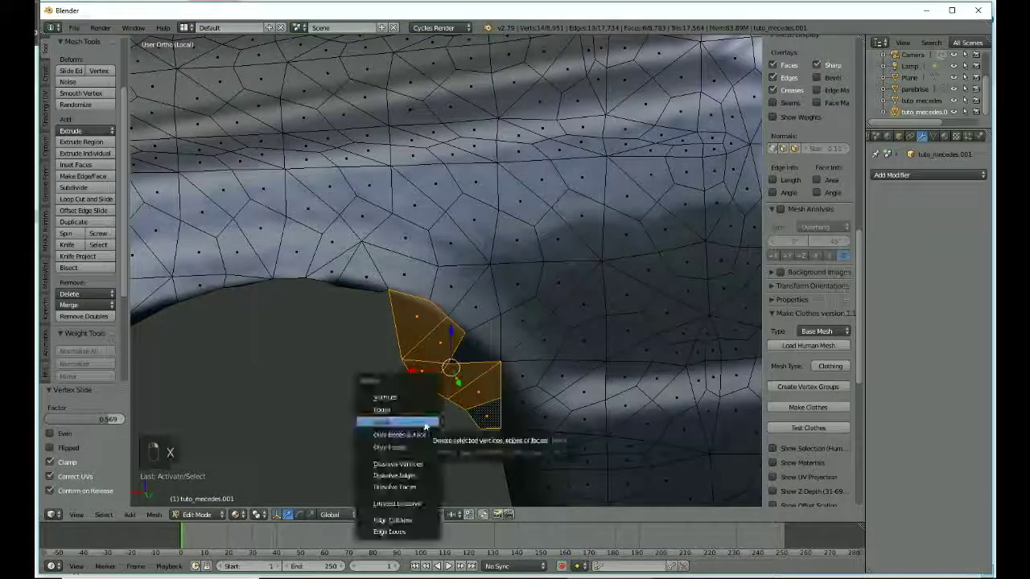
click(386, 421)
Vertex-slide the border points at the arch's upper rear corner along the rim to smooth the curve.
click(367, 515)
right_click(446, 362)
key(g)
key(g)
click(482, 349)
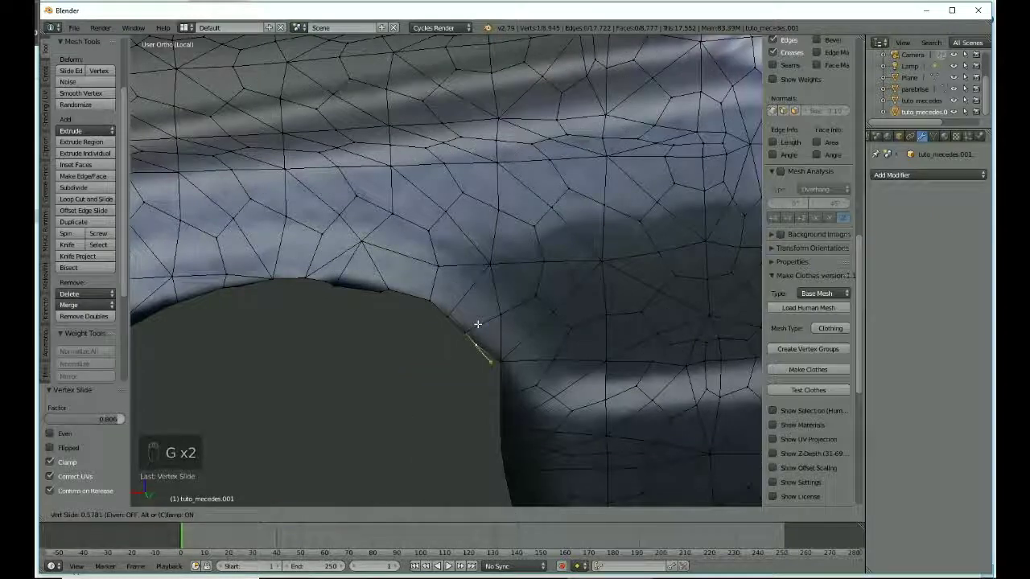
key(g)
click(492, 325)
Vertex-slide the border points down the arch's rear side onto the rim, ending with a slide of about 0.33.
key(g)
right_drag(502, 388, 490, 419)
key(g)
key(g)
scroll(505, 449, down, 3)
key(g)
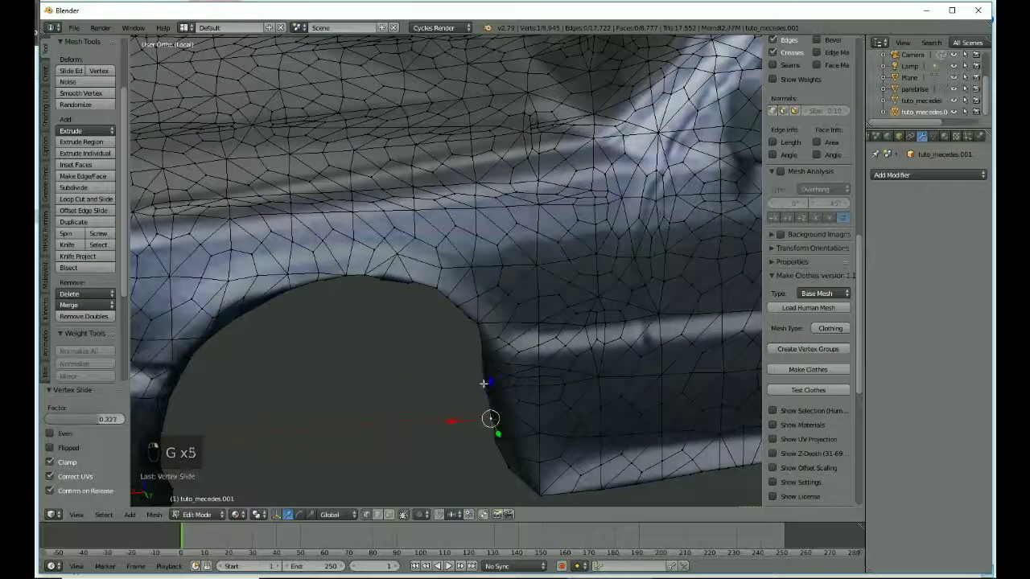
scroll(490, 422, down, 4)
middle_drag(488, 419, 453, 347)
Check the wheel arch in Object Mode, and try to select its border as an edge loop in Edit Mode.
key(Tab)
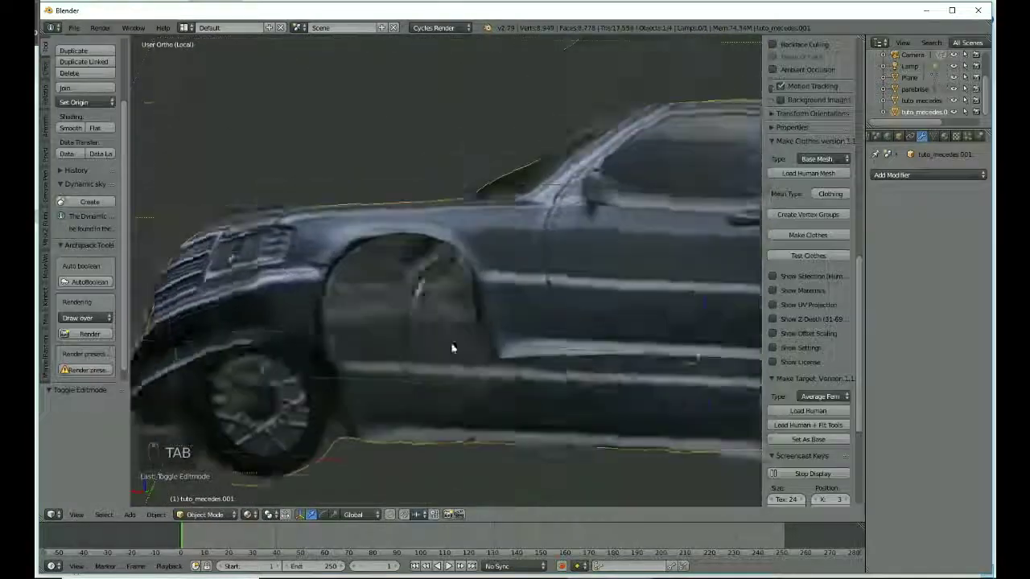
scroll(454, 348, up, 5)
key(Tab)
alt+right_click(512, 426)
middle_drag(512, 425, 542, 426)
alt+right_click(545, 426)
right_click(545, 426)
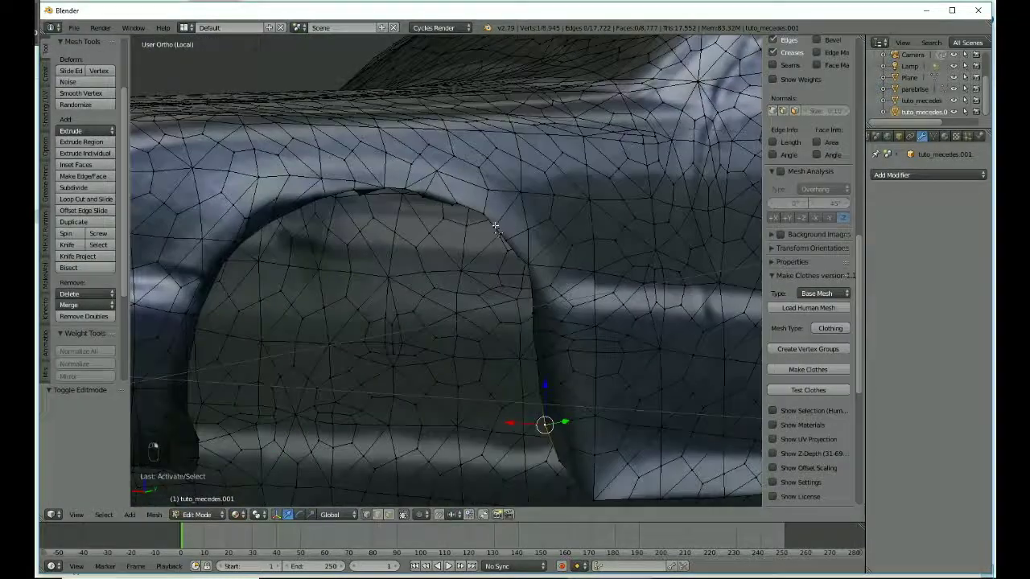
right_click(497, 224)
middle_drag(497, 224, 543, 331)
alt+right_click(556, 324)
scroll(542, 331, down, 4)
Select the wheel arch's border as a shortest path from its lower rear corner up to the top of the arch.
right_click(524, 384)
middle_drag(523, 385, 547, 410)
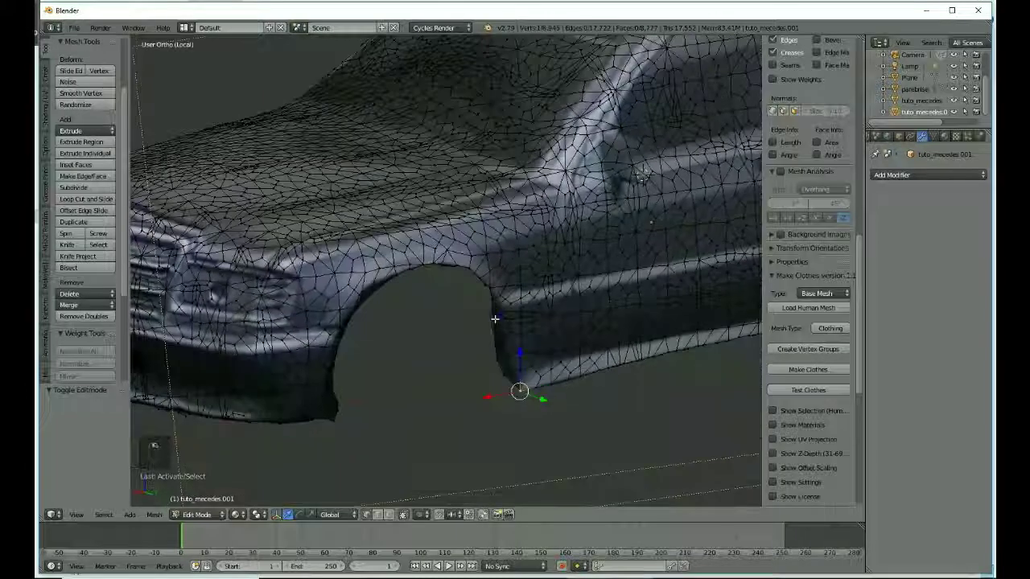
ctrl+right_click(494, 315)
ctrl+right_click(488, 286)
ctrl+right_click(475, 277)
scroll(393, 292, up, 5)
Extend the selection along the arch's upper front border and deselect the stray vertex that fills a face there.
shift+right_click(278, 270)
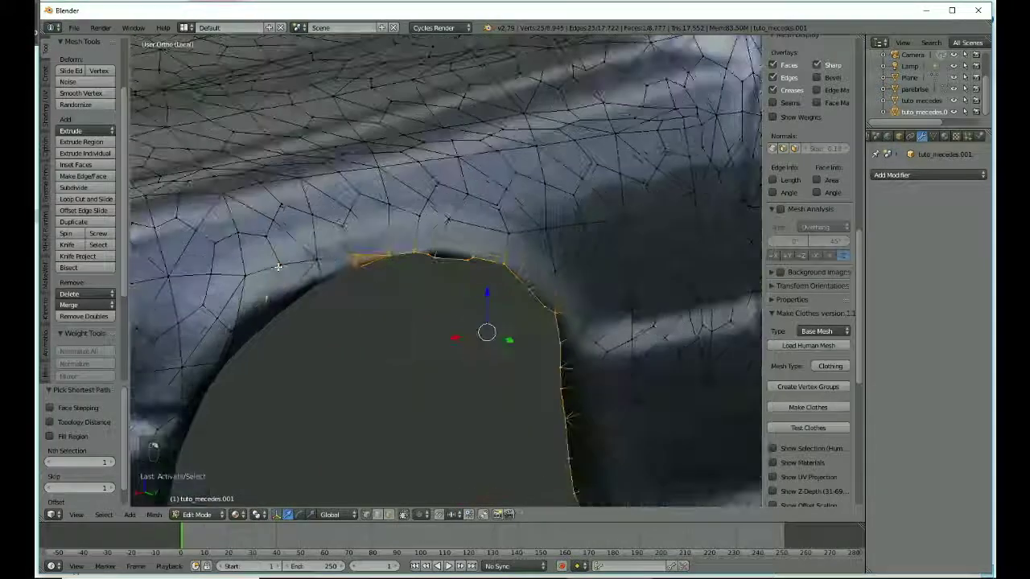
shift+right_click(281, 311)
middle_drag(321, 284, 523, 149)
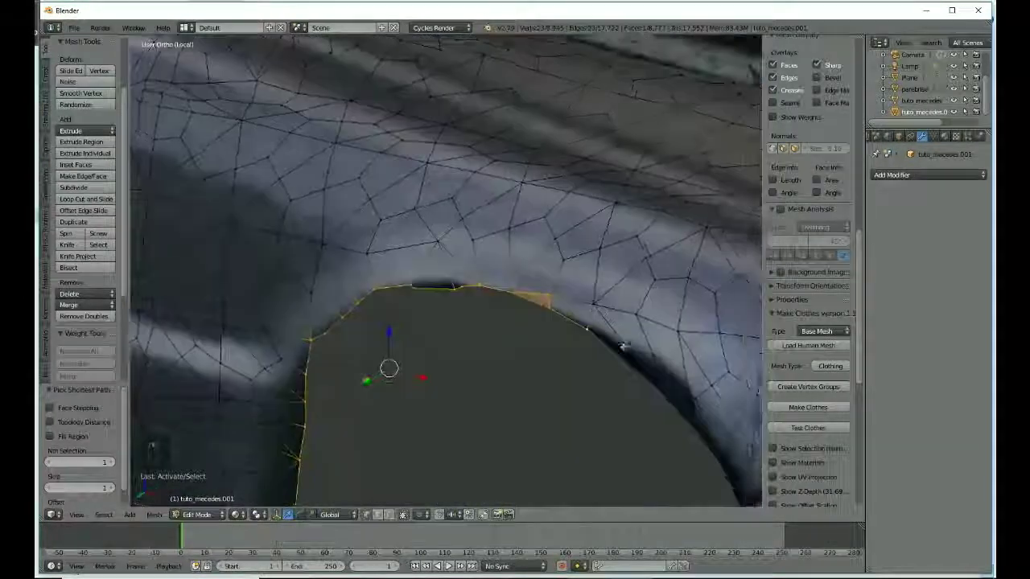
shift+right_click(657, 386)
shift+right_click(610, 354)
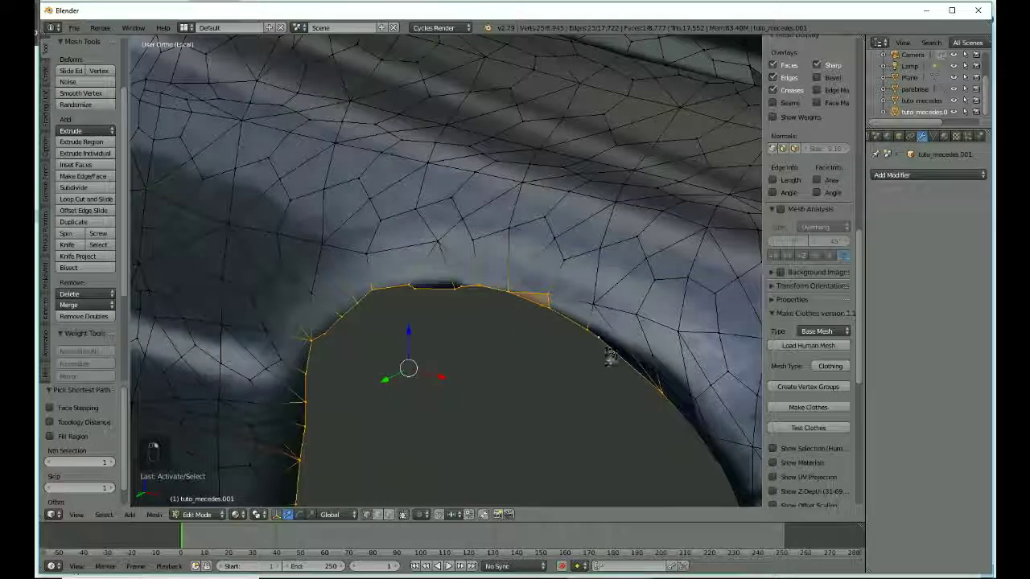
shift+right_click(696, 433)
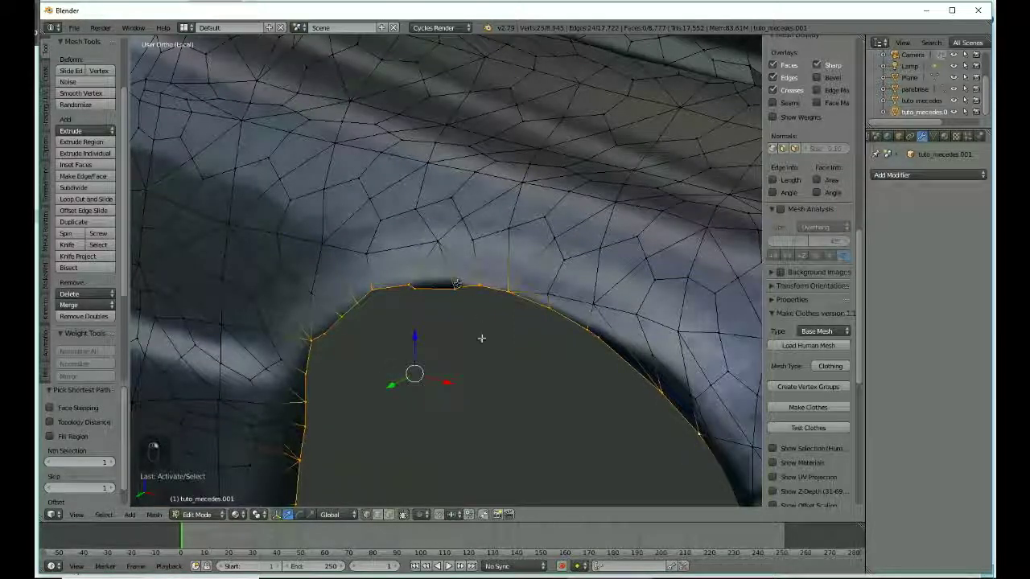
Add the next two border points on the arch's front side, beside the headlight, to the selection.
middle_drag(481, 338, 432, 296)
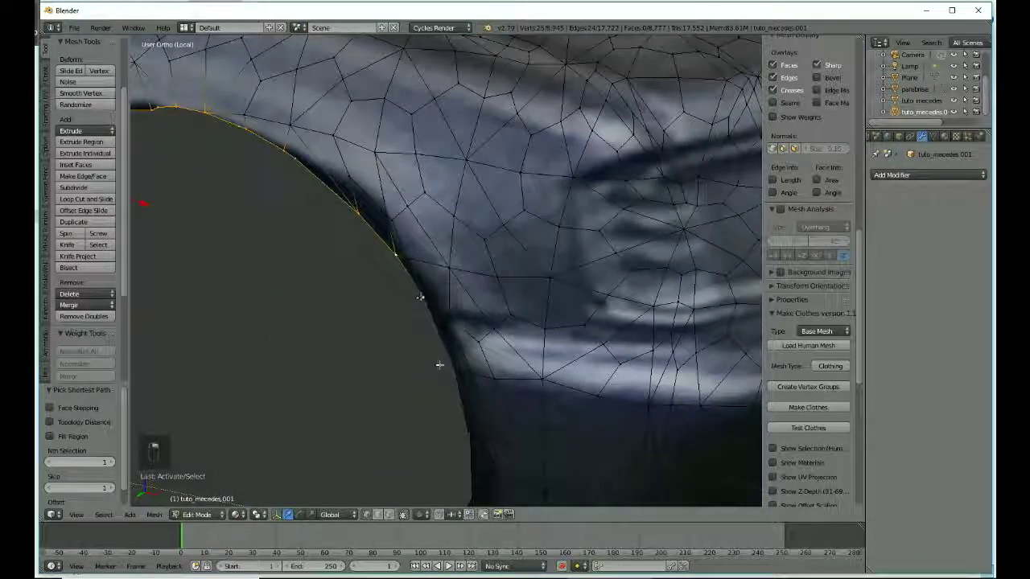
scroll(422, 294, up, 8)
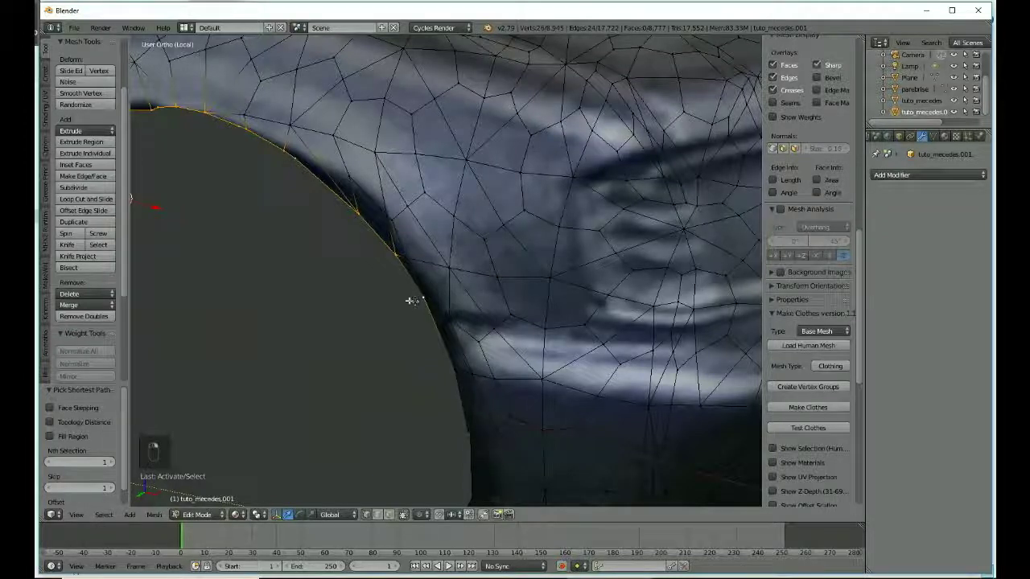
middle_drag(377, 351, 391, 354)
shift+middle_drag(322, 361, 755, 272)
middle_drag(553, 271, 585, 274)
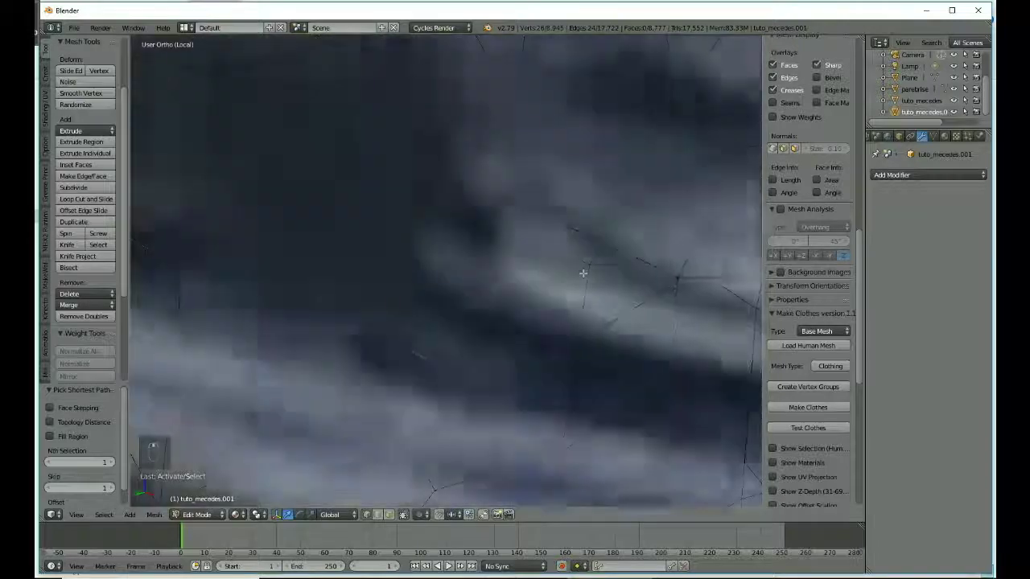
scroll(547, 280, down, 7)
middle_drag(448, 269, 534, 281)
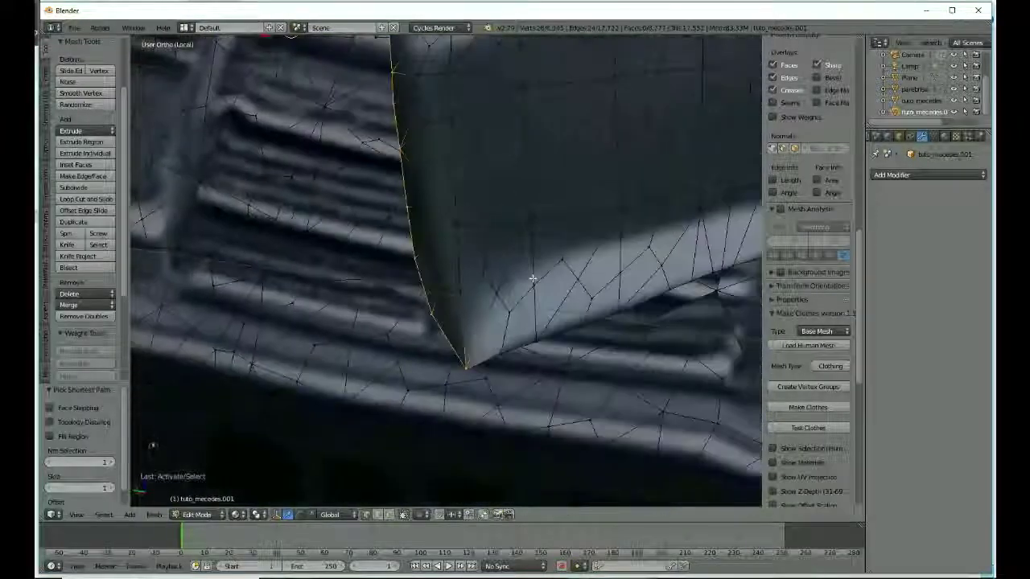
scroll(515, 276, down, 7)
middle_drag(456, 260, 342, 266)
scroll(343, 266, up, 4)
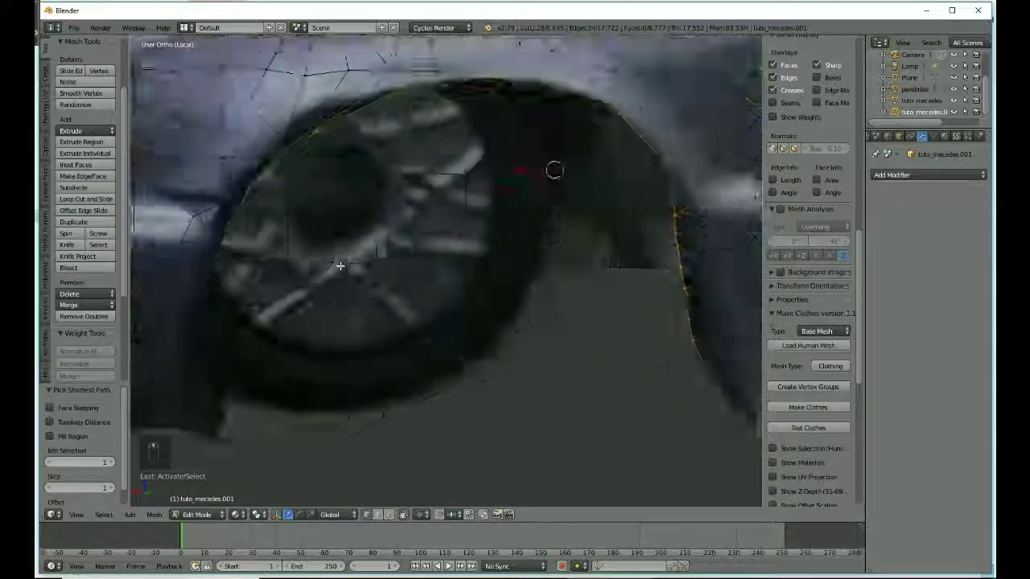
shift+middle_drag(304, 228, 418, 332)
scroll(483, 349, up, 1)
scroll(336, 266, up, 3)
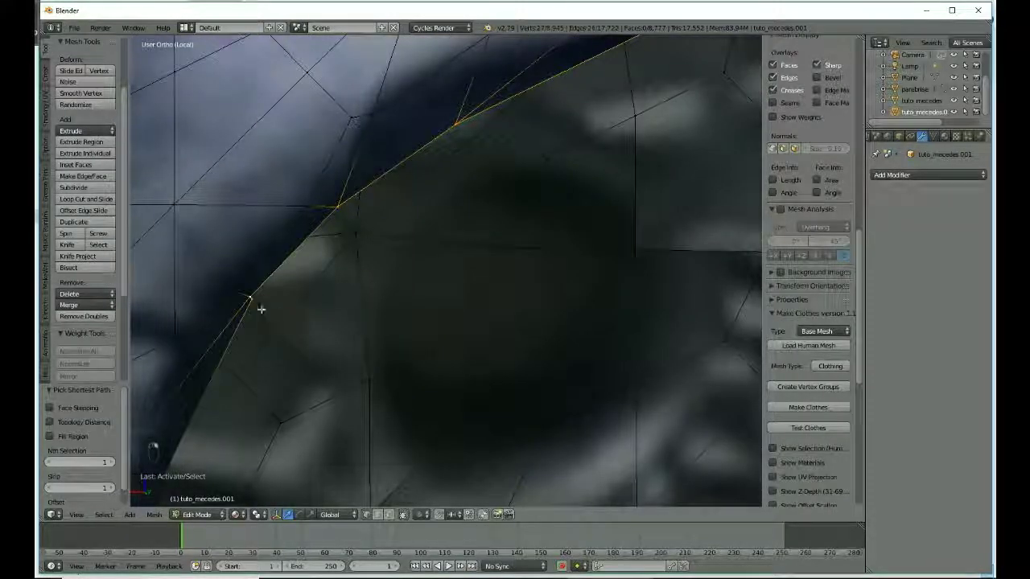
Add the remaining border points down the arch's front side to the bumper's lower corner to the selection.
scroll(297, 329, down, 4)
middle_drag(330, 372, 233, 307)
shift+right_click(150, 323)
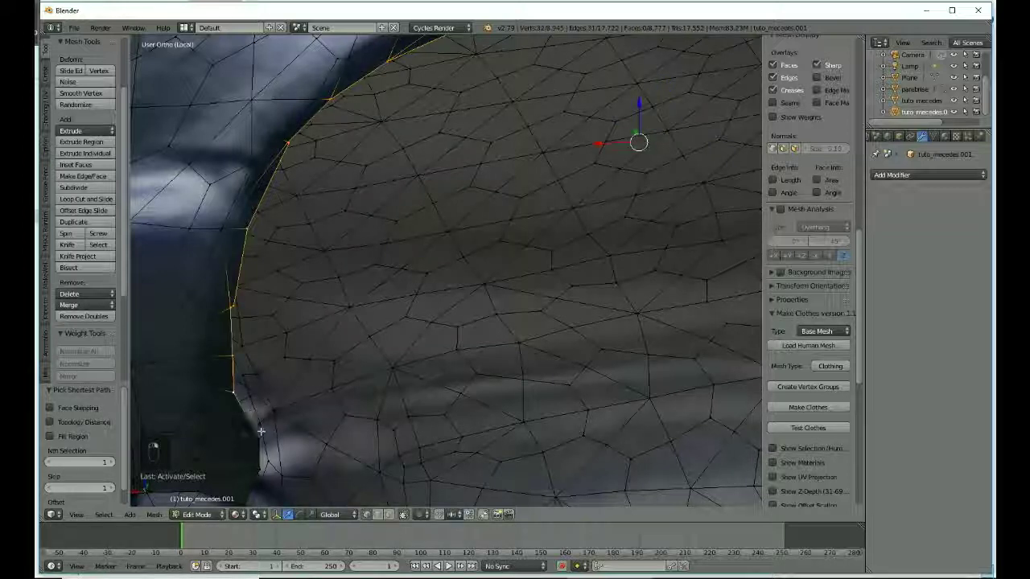
shift+right_click(262, 471)
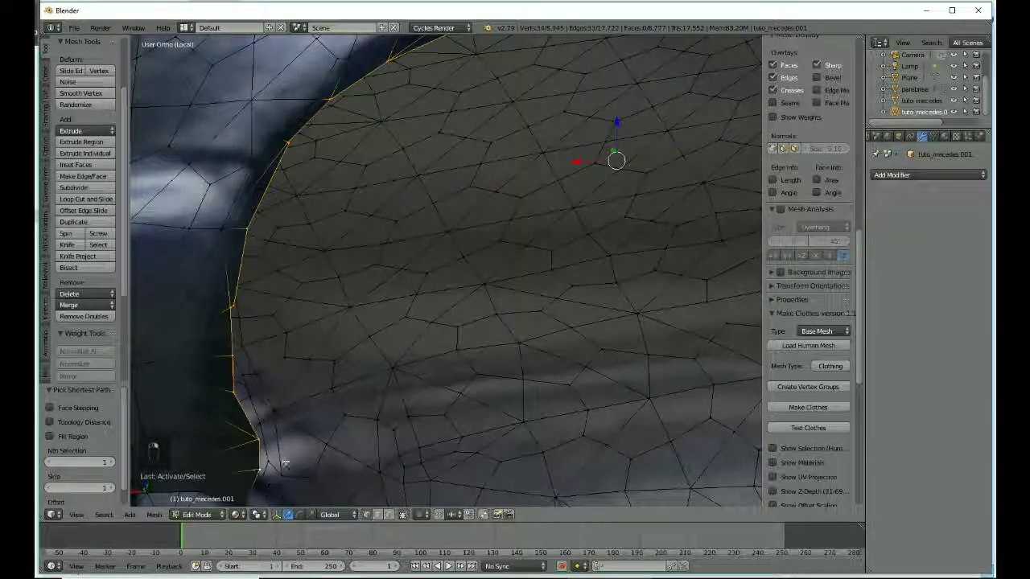
shift+middle_drag(314, 427, 358, 322)
shift+right_click(289, 404)
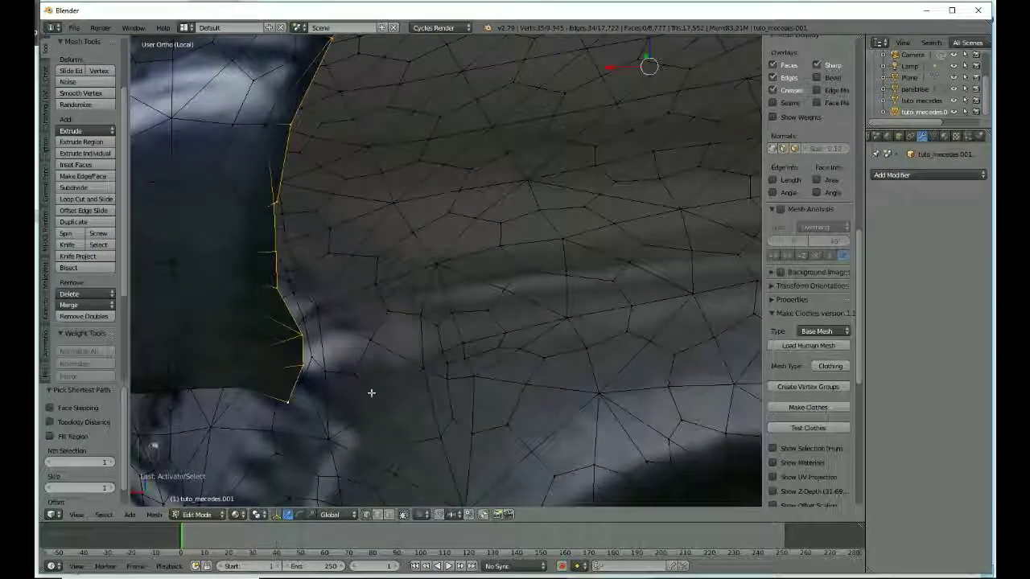
Extrude the selected wheel arch border and move it -0.093 along Y into the car body.
middle_drag(399, 378, 382, 395)
scroll(382, 395, down, 6)
middle_drag(475, 317, 370, 306)
key(e)
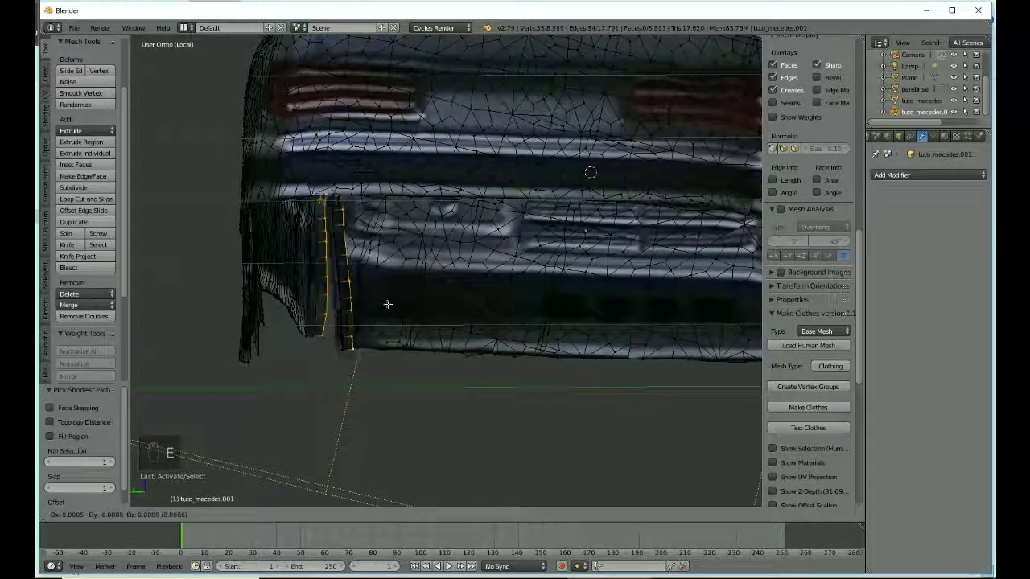
right_click(380, 296)
key(e)
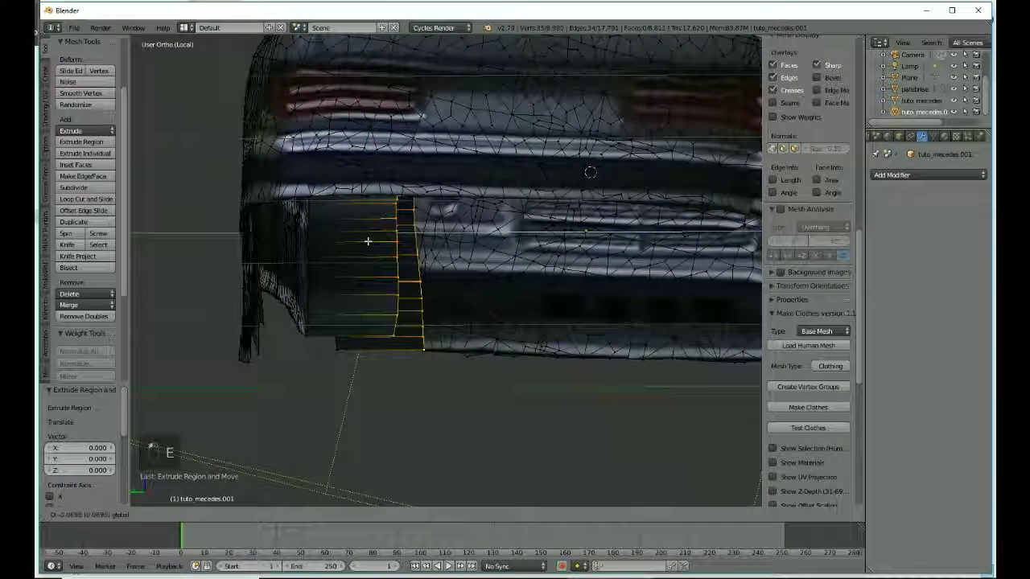
click(397, 241)
Extrude the arch border again by about -0.046 along Y and scale the new edge down to about 0.34.
middle_drag(397, 240, 424, 261)
key(e)
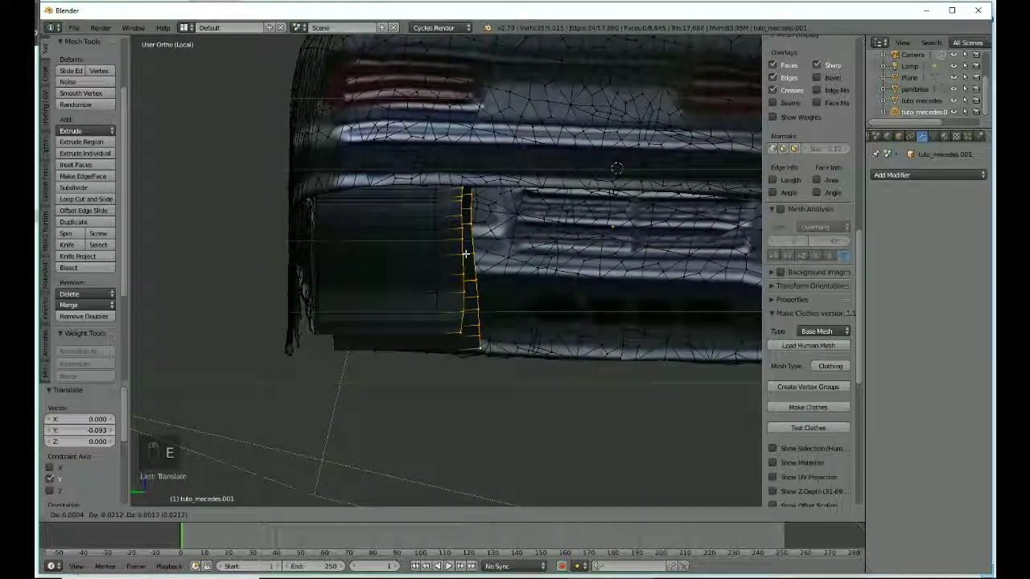
click(492, 251)
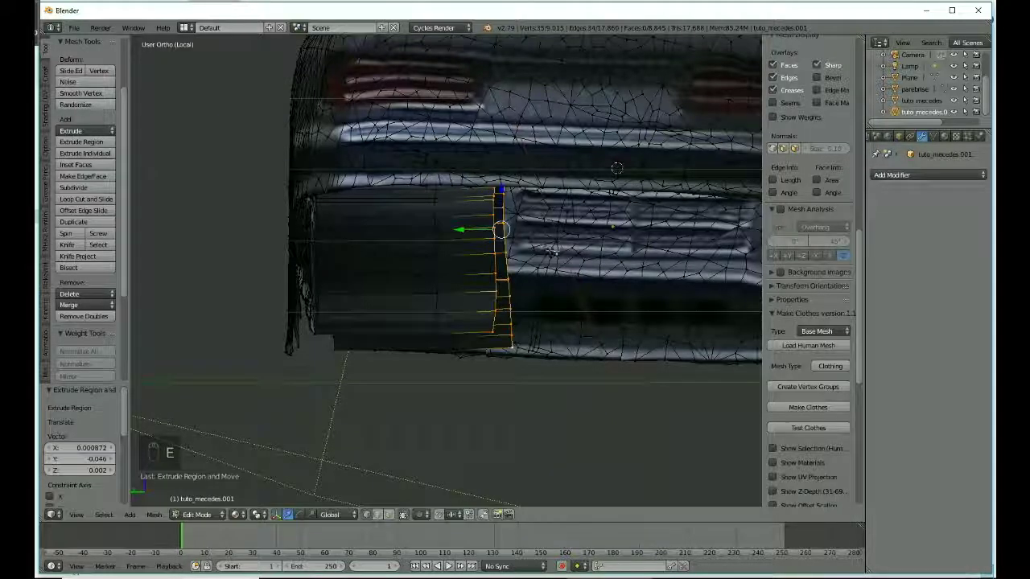
key(s)
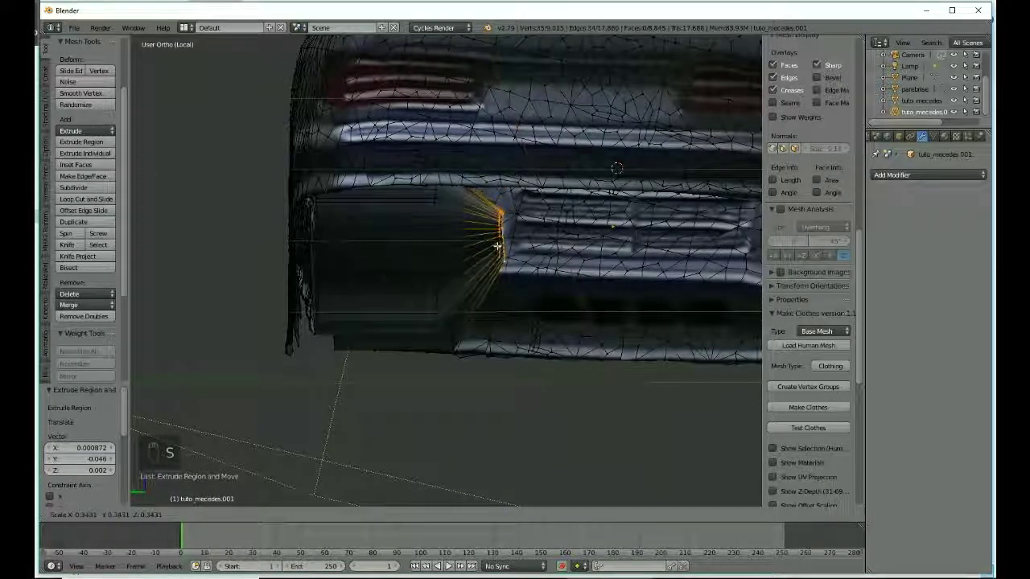
click(500, 251)
Lower the scaled-down inner edge of the wheel arch extrusion along the Z axis.
middle_drag(499, 251, 613, 259)
drag(528, 192, 532, 241)
middle_drag(533, 241, 554, 252)
middle_drag(518, 273, 564, 191)
Clear the selection and circle-select most of the extruded wheel well's faces in face mode.
key(Tab)
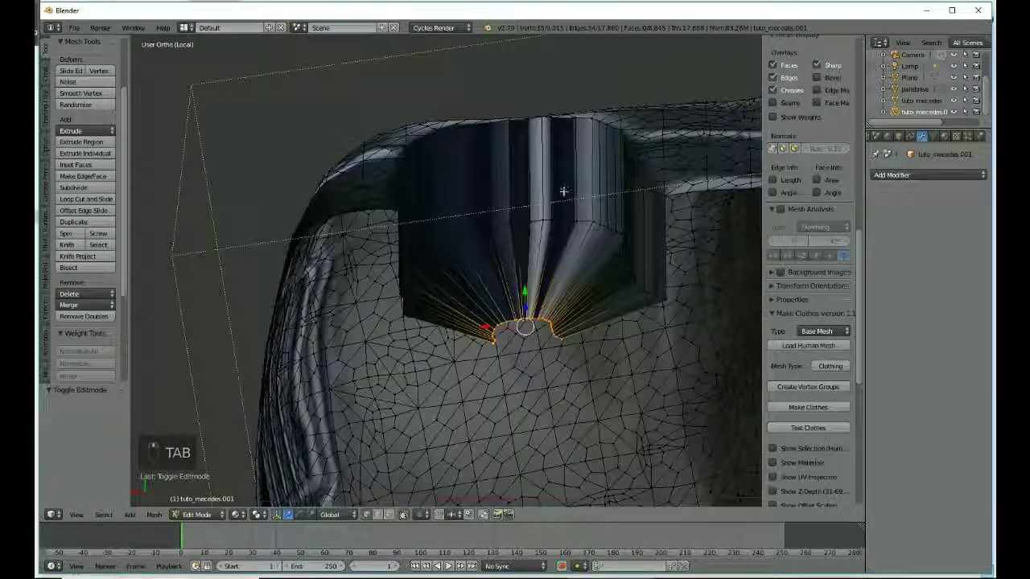
key(a)
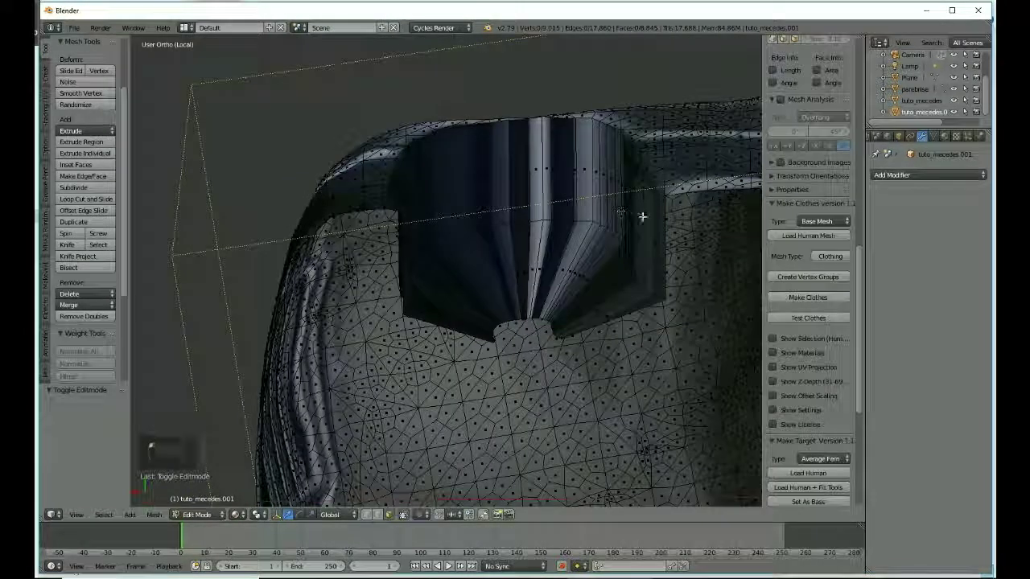
key(c)
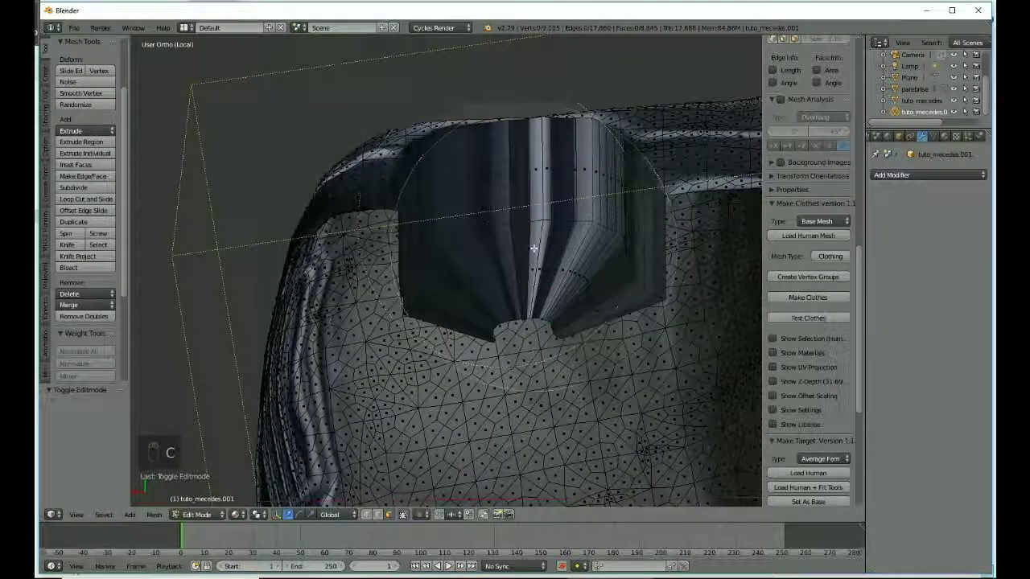
mouse_move(515, 231)
mouse_down()
mouse_move(549, 221)
mouse_move(508, 225)
mouse_move(469, 260)
mouse_up()
right_click(478, 244)
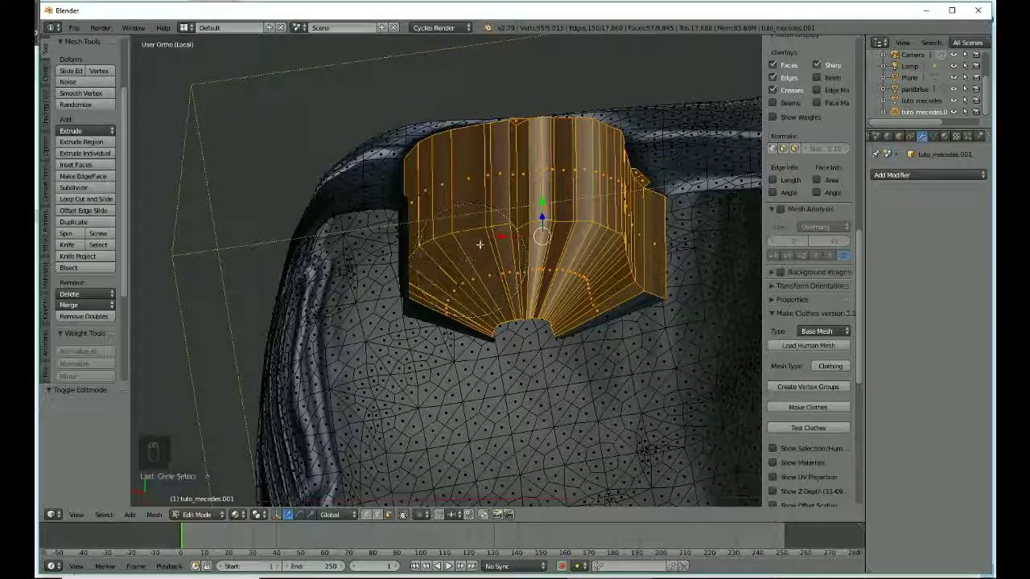
Add the missed faces at the front and rear of the wheel well so its whole inner surface is selected.
mouse_move(478, 244)
middle_down()
mouse_move(386, 292)
mouse_move(416, 311)
mouse_move(369, 292)
mouse_move(374, 278)
middle_up()
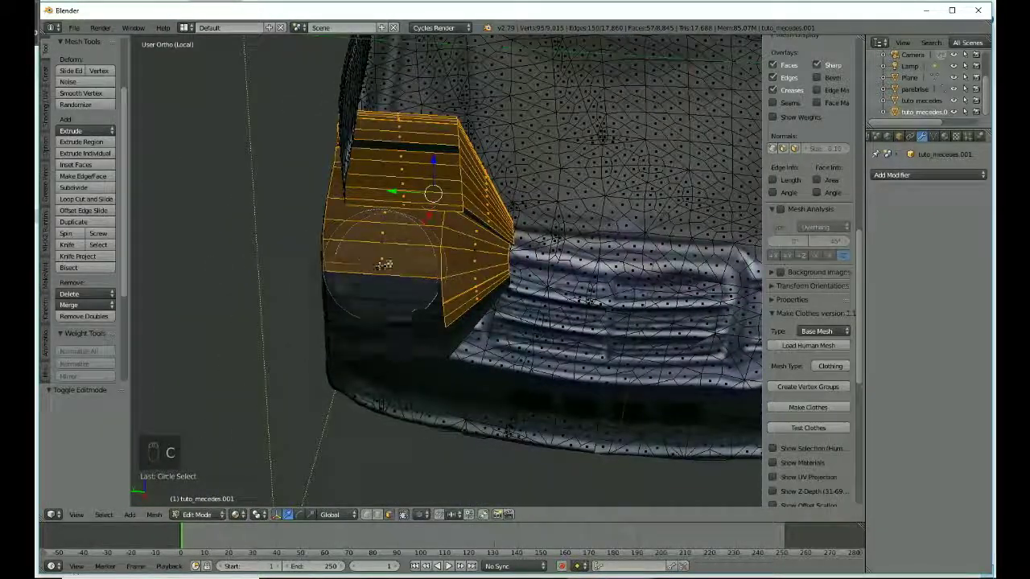
drag(395, 290, 412, 277)
middle_drag(407, 272, 566, 303)
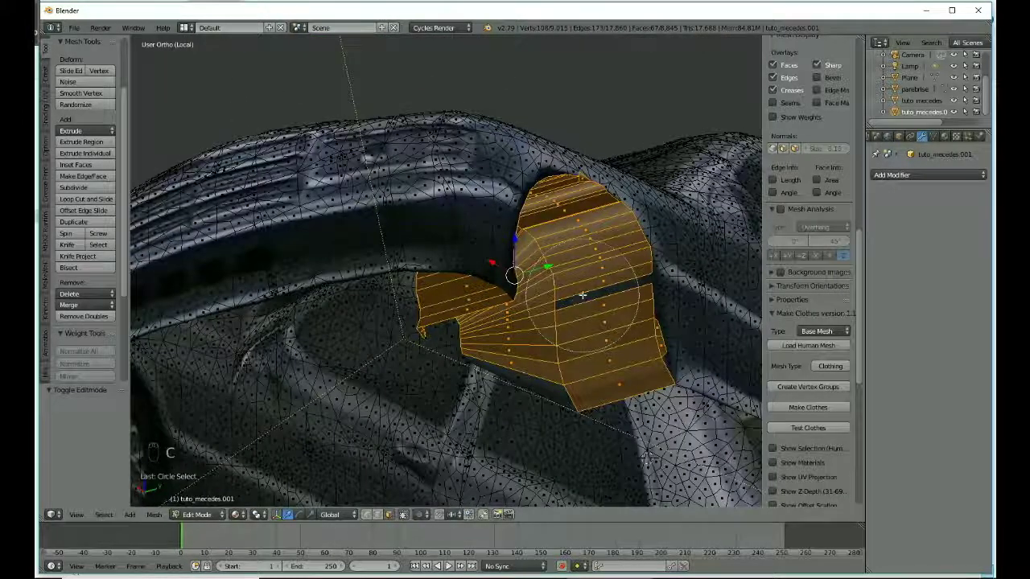
drag(582, 295, 582, 292)
middle_drag(580, 295, 522, 214)
middle_drag(512, 171, 547, 244)
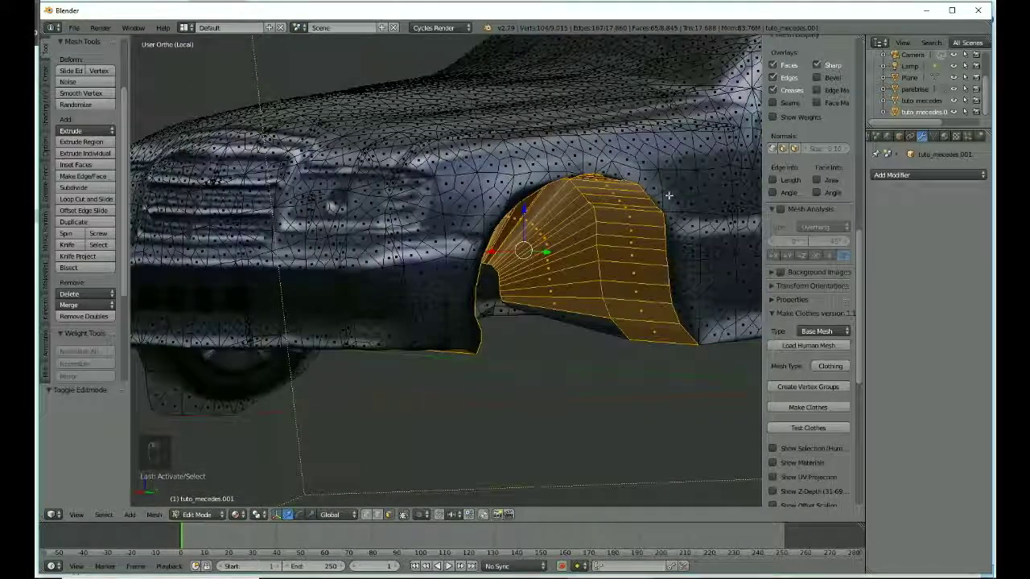
Create a second material named GARDEBOUE on the car mesh and assign it to the selected wheel well faces.
click(945, 136)
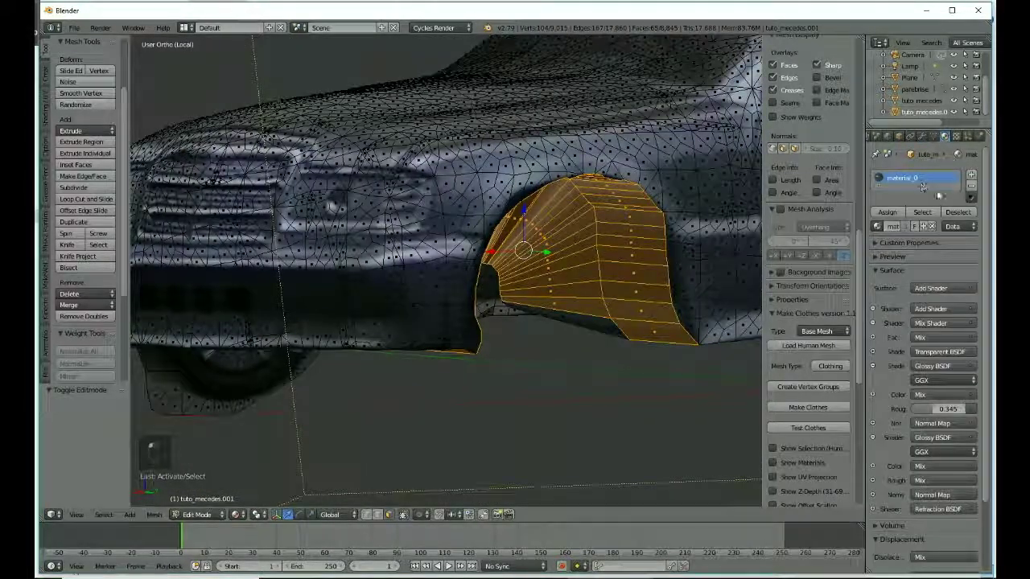
click(971, 175)
click(921, 251)
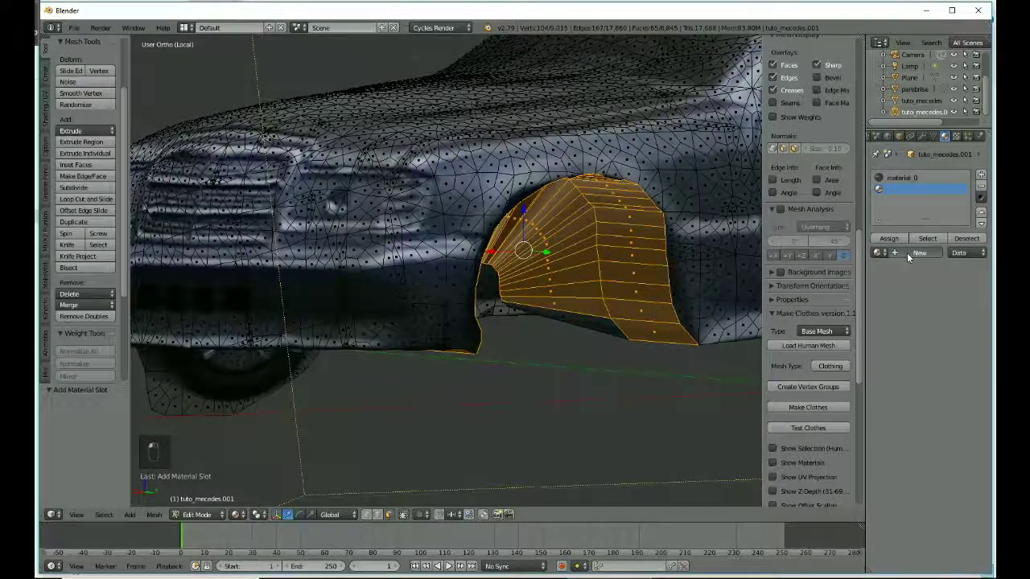
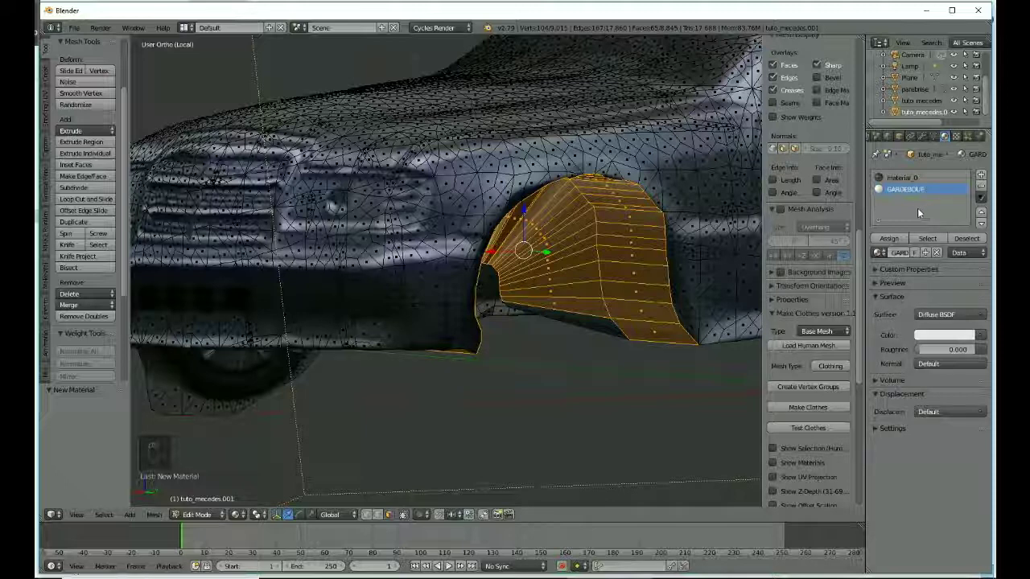
click(892, 239)
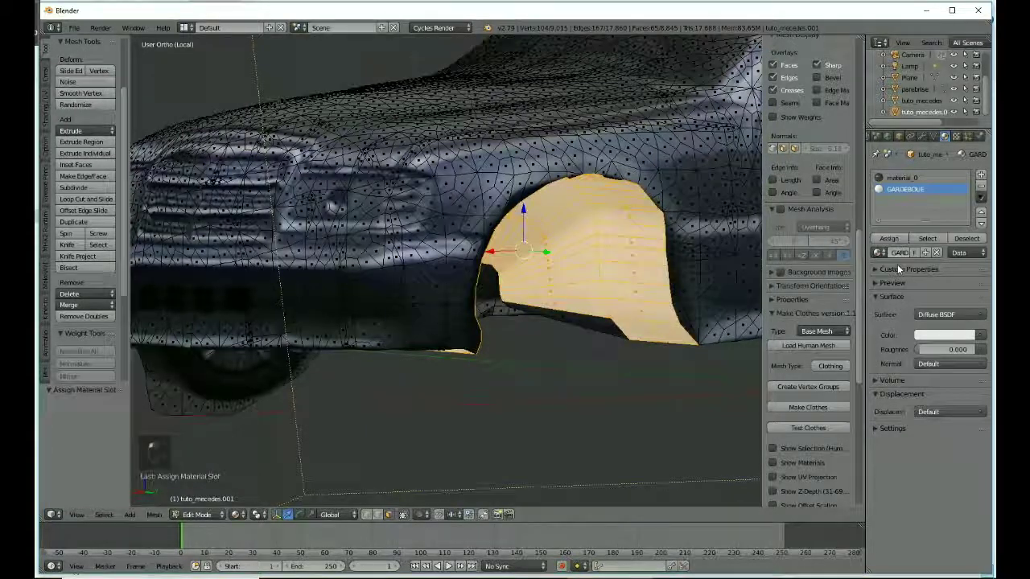
Set the GARDEBOUE material's diffuse color to black and return to object mode.
click(950, 336)
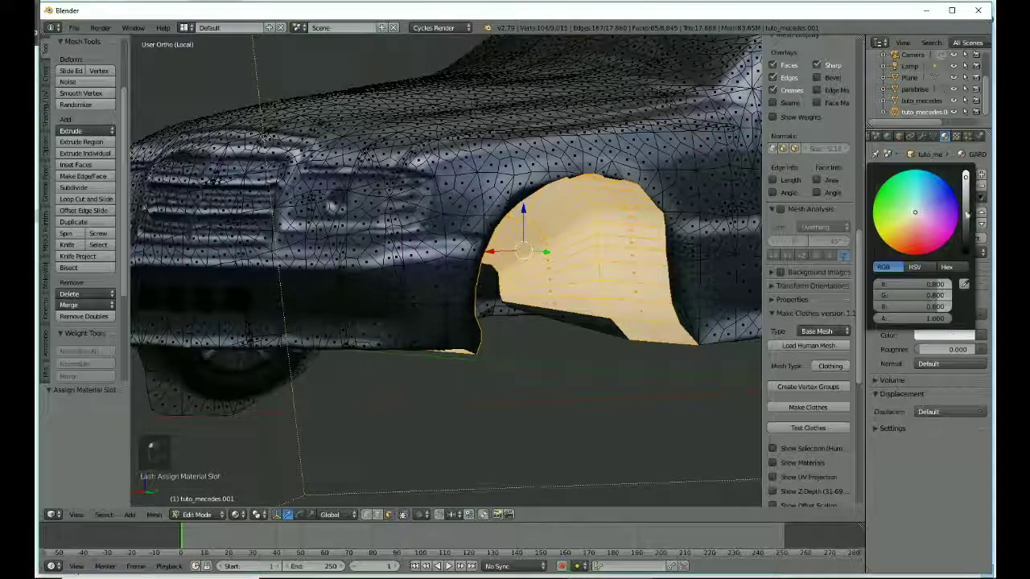
drag(965, 177, 966, 256)
key(Tab)
middle_drag(622, 292, 493, 297)
scroll(506, 295, up, 5)
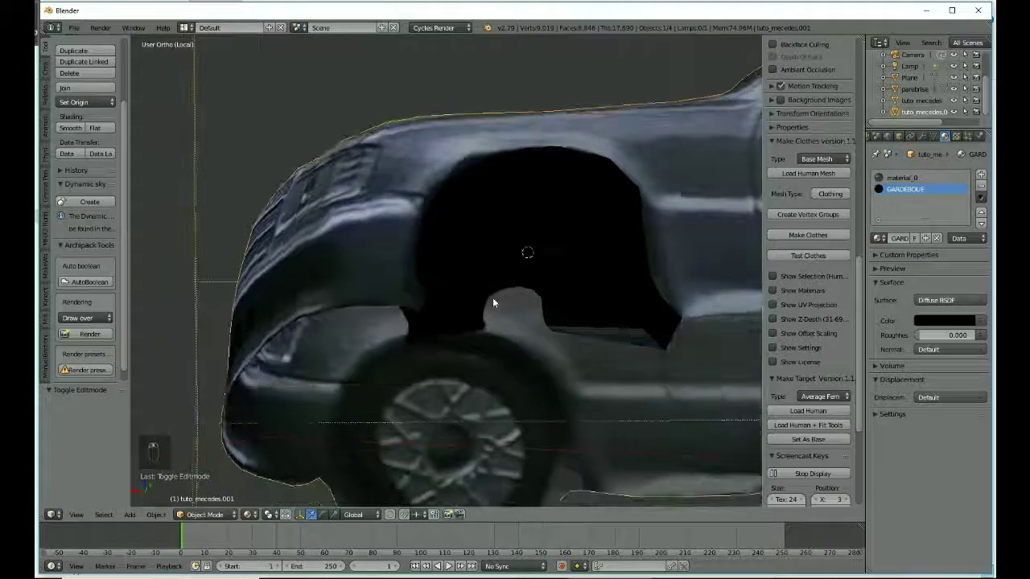
Add a mesh cylinder at the front wheel arch and scale it down to about 0.102.
key(shift+a)
mouse_move(490, 300)
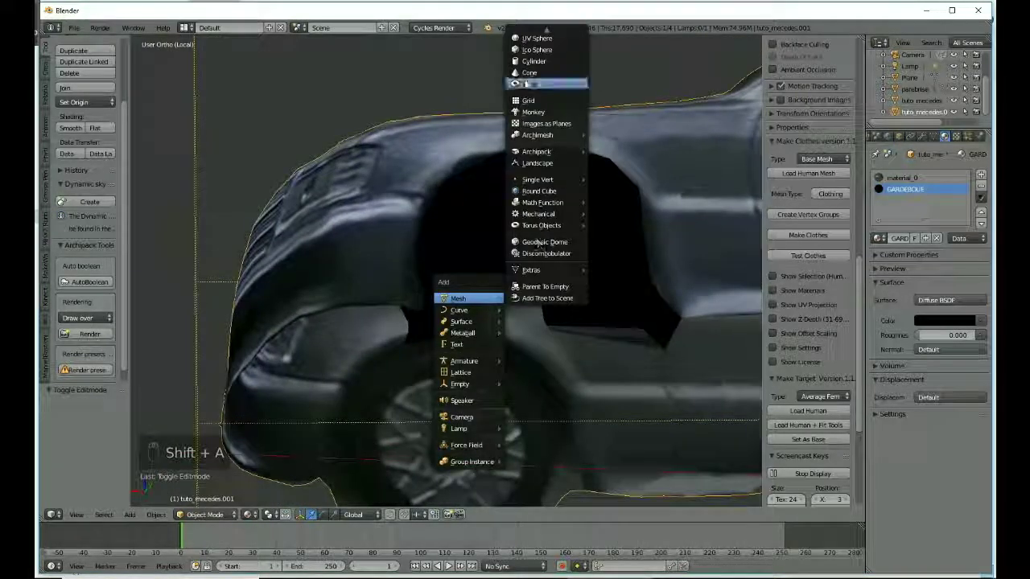
click(533, 61)
scroll(554, 229, down, 5)
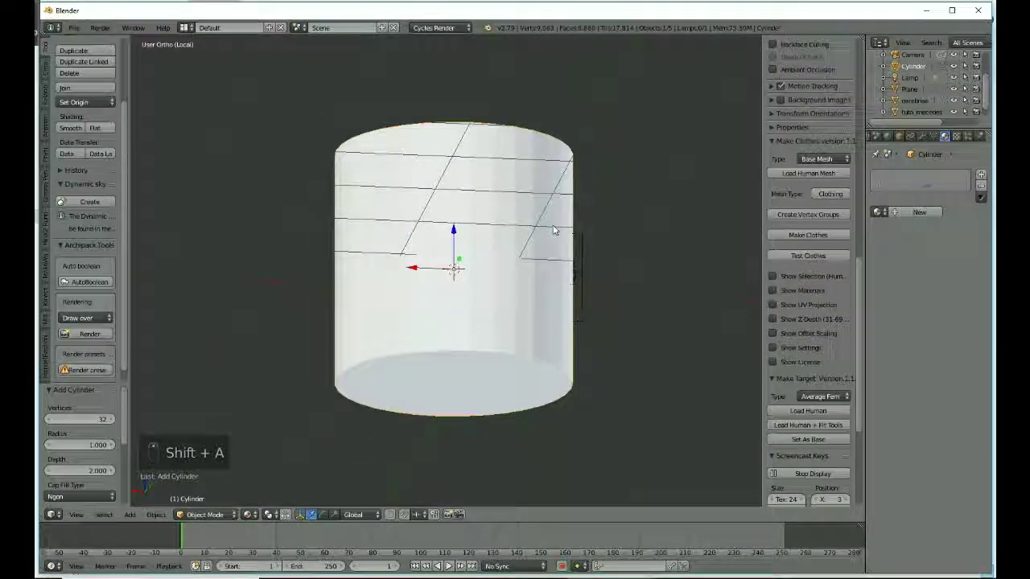
key(s)
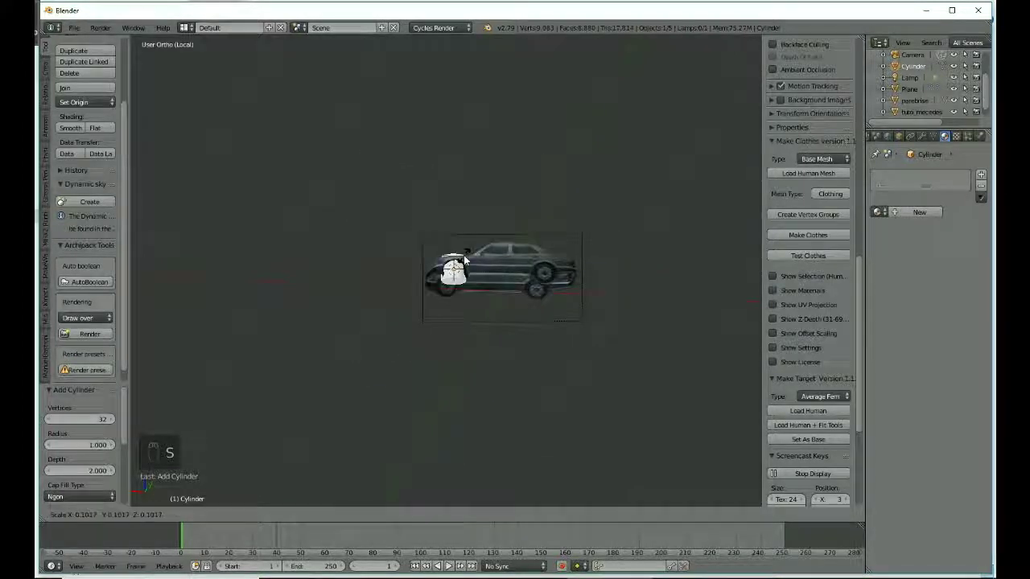
click(464, 260)
scroll(466, 312, up, 4)
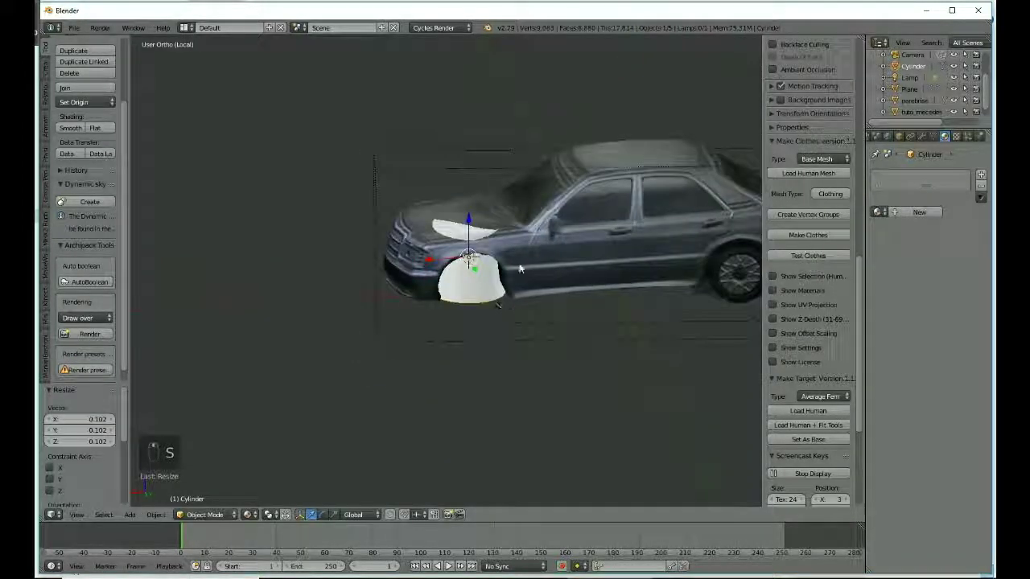
key(r)
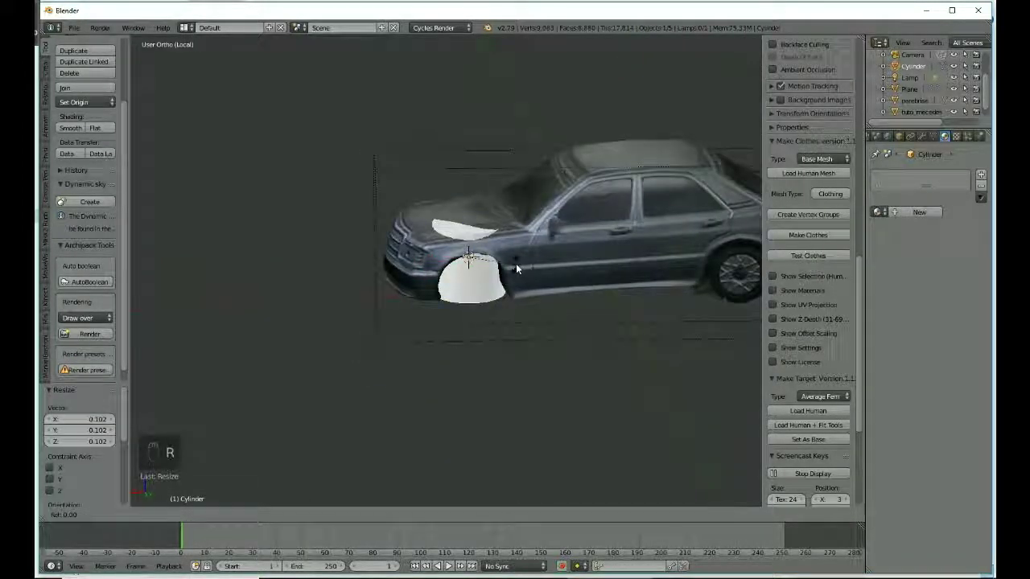
key(z)
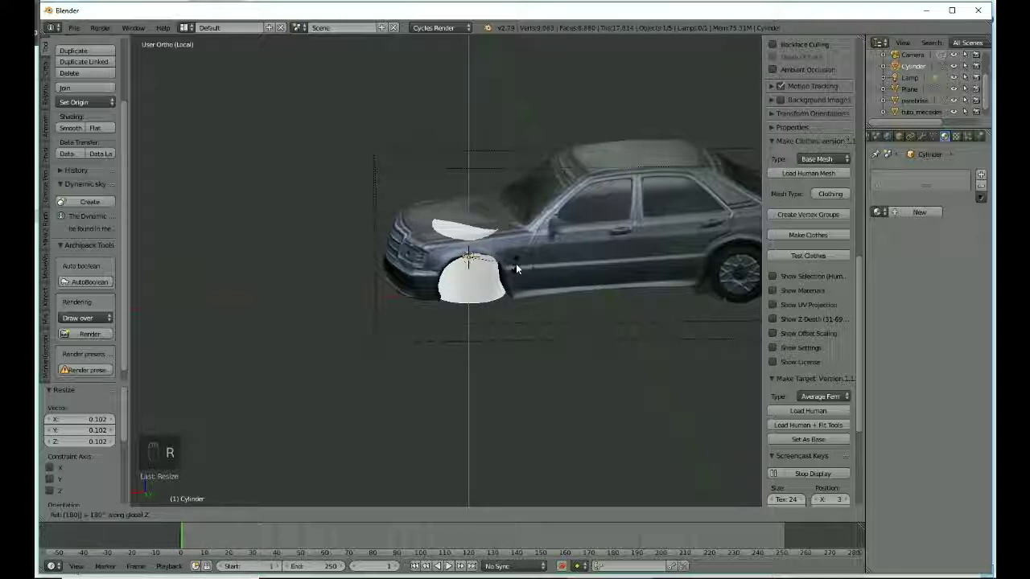
key(x)
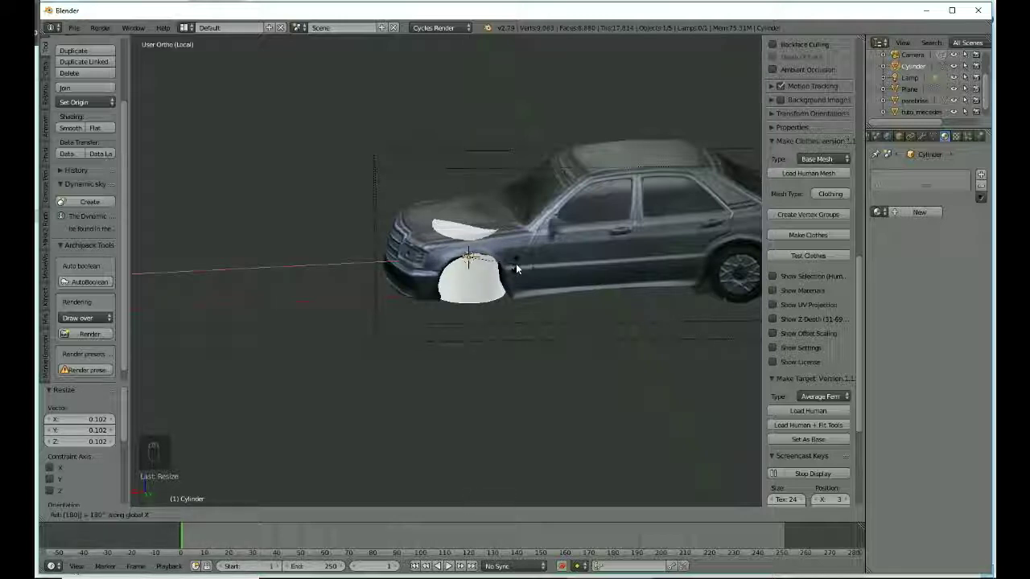
right_click(533, 241)
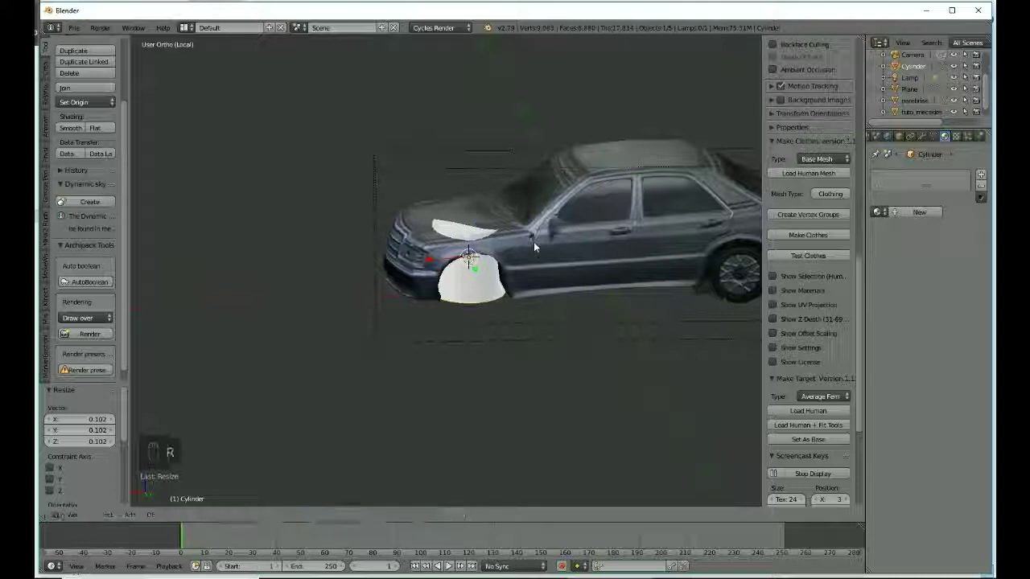
Rotate the cylinder 90° about global Y and 90° about global Z so its axis runs across the car.
key(r)
text(y)
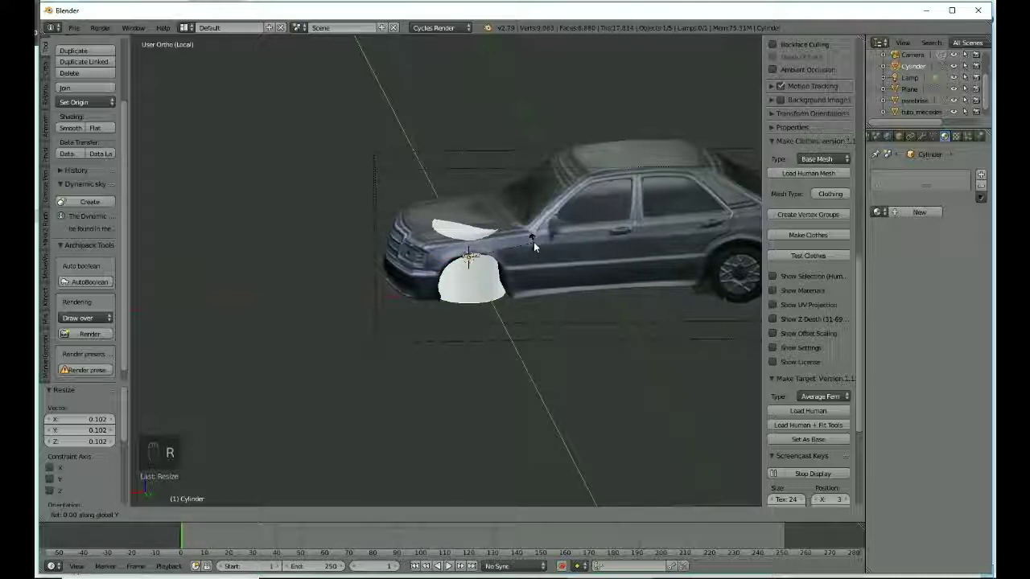
text(90)
key(Return)
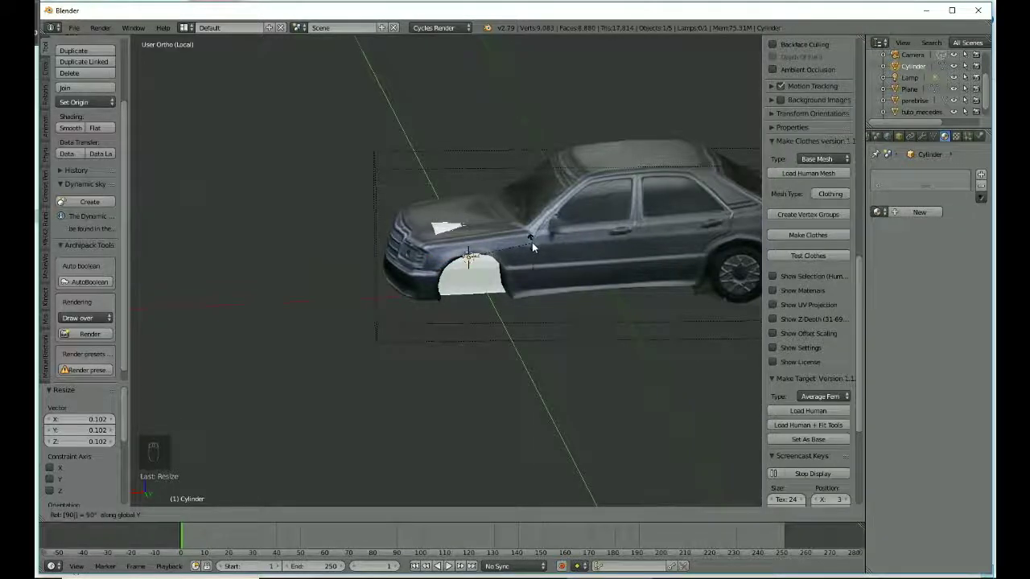
text(r)
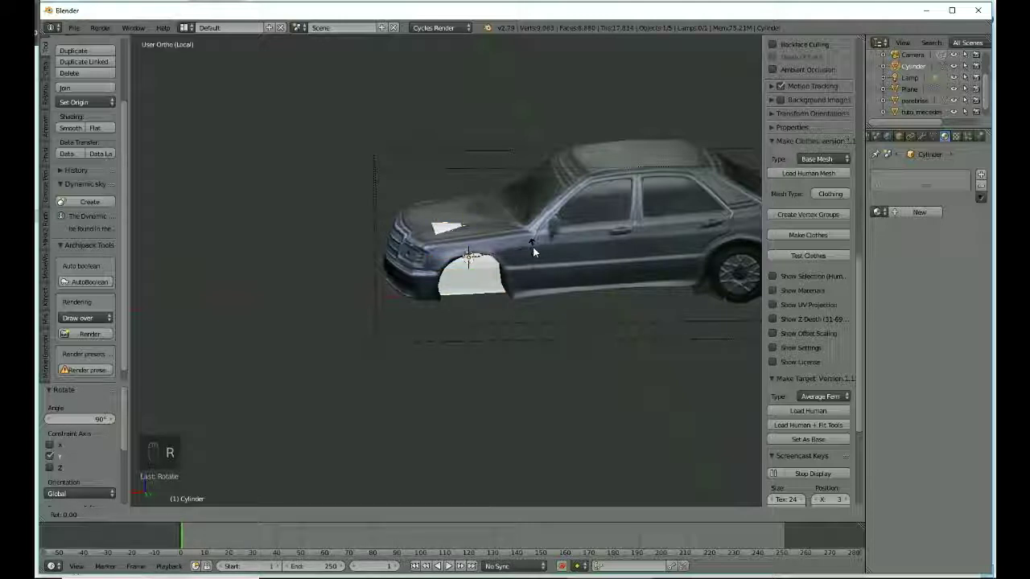
text(y90)
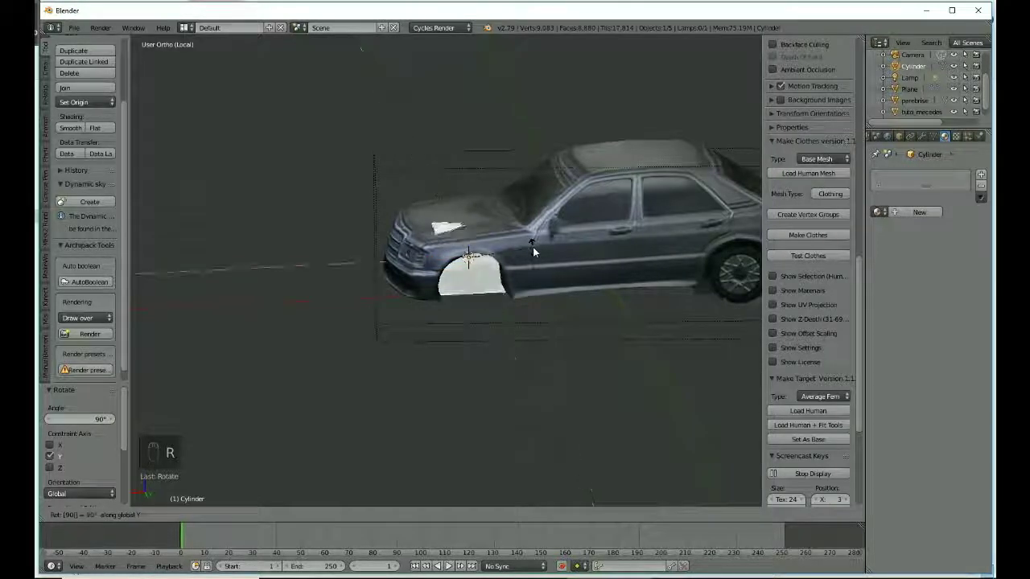
text(xz)
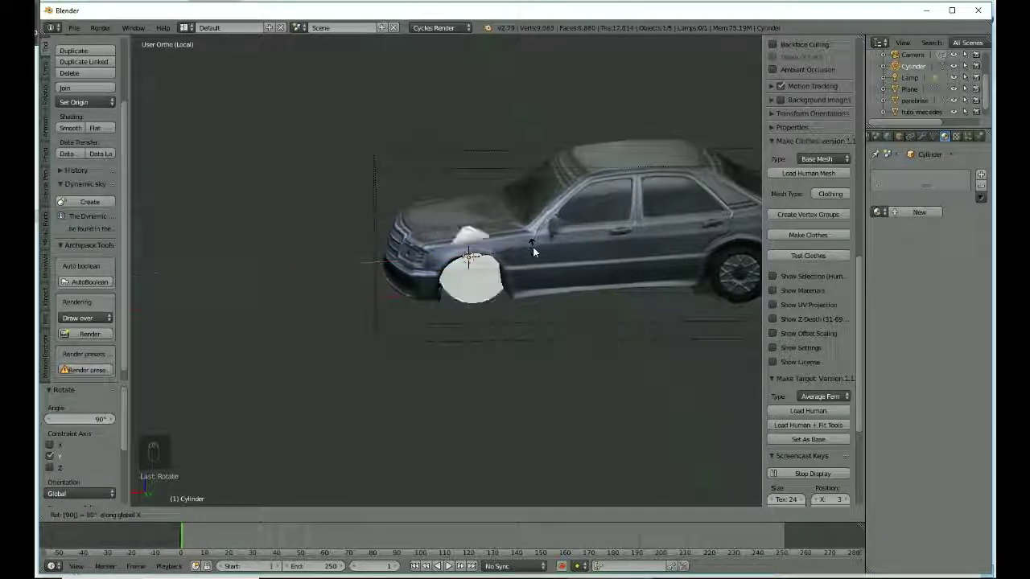
key(Return)
Lower the cylinder by 0.054 along Z and scale it to about 0.73 to fit the wheel arch.
drag(471, 220, 471, 239)
key(s)
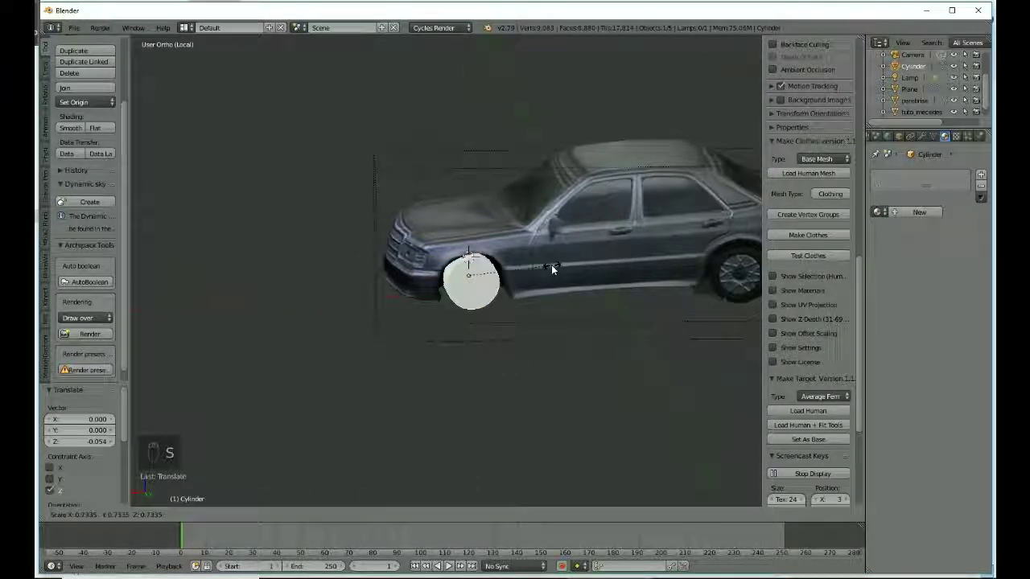
click(510, 286)
Center the cylinder in the wheel arch by moving it 0.049 along Y and 0.012 along X.
mouse_move(509, 286)
middle_down()
mouse_move(529, 306)
mouse_move(499, 300)
middle_up()
drag(496, 298, 493, 295)
middle_drag(492, 295, 558, 272)
scroll(562, 277, up, 6)
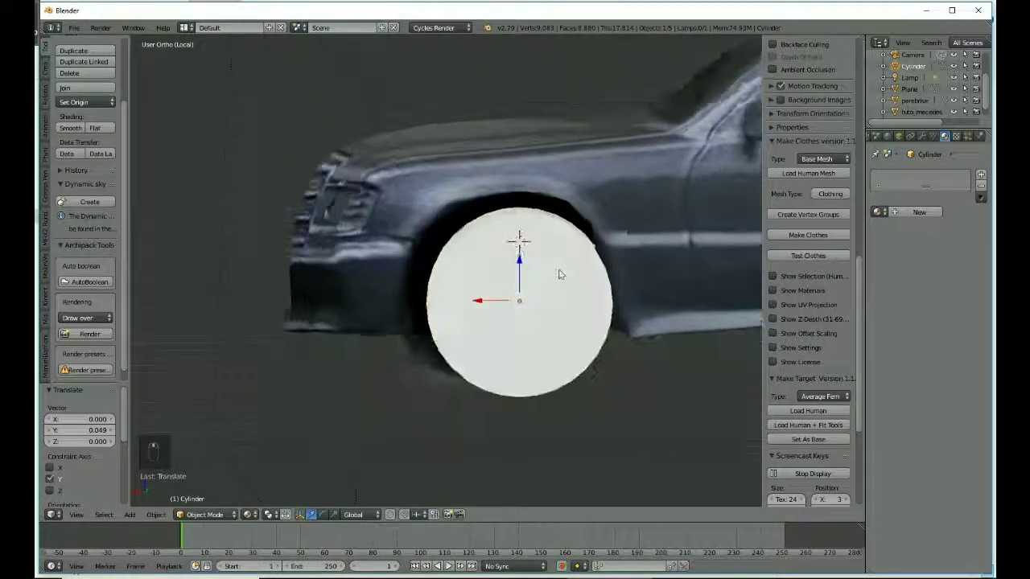
drag(482, 303, 469, 305)
Move the cylinder -0.326 along Y to the opposite front arch, shift it slightly along X and lower it 0.007 along Z.
middle_drag(469, 306, 583, 307)
scroll(585, 312, down, 4)
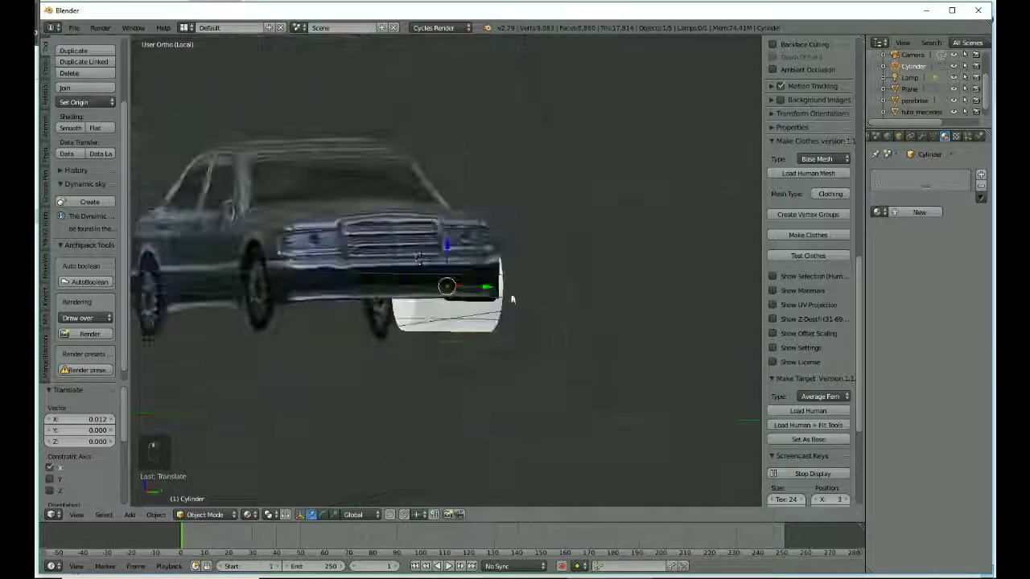
drag(487, 287, 327, 291)
middle_drag(384, 347, 481, 316)
drag(470, 297, 475, 299)
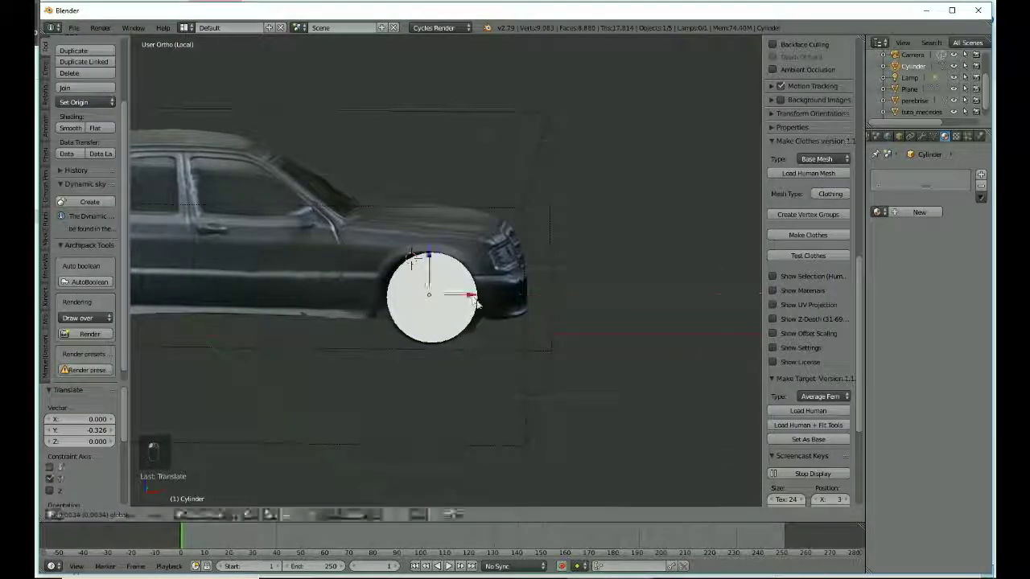
middle_drag(475, 299, 415, 254)
drag(442, 214, 443, 220)
middle_drag(443, 221, 353, 280)
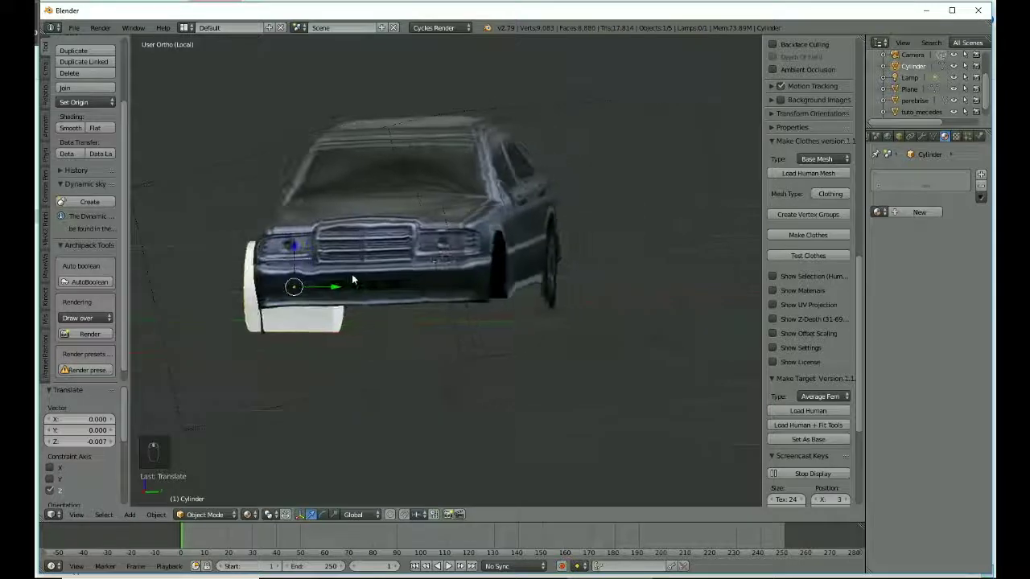
Move the cylinder 0.328 along Y back to the edited wheel arch and raise it 0.007 along Z.
drag(336, 287, 531, 290)
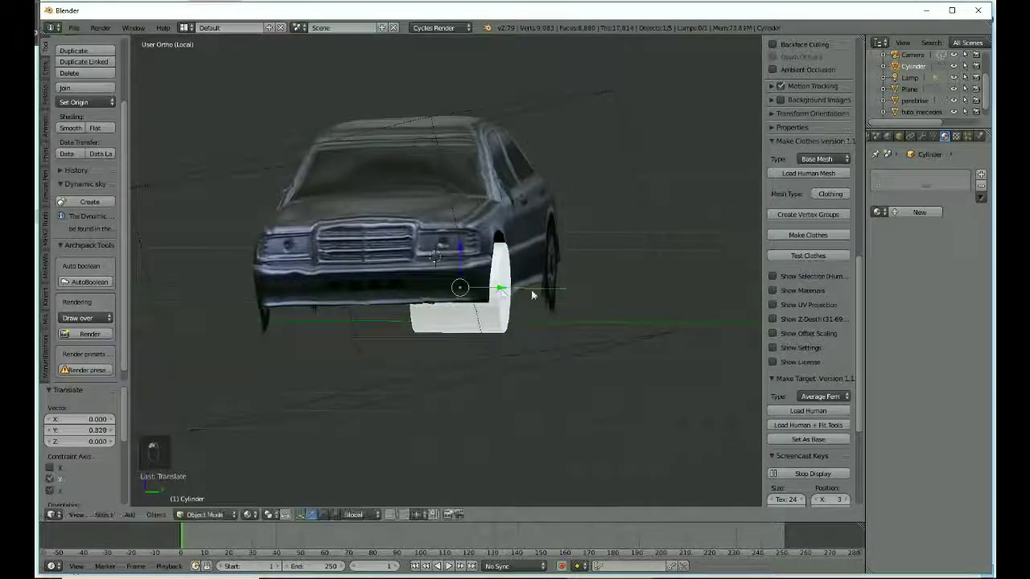
middle_drag(531, 289, 446, 273)
drag(473, 249, 474, 242)
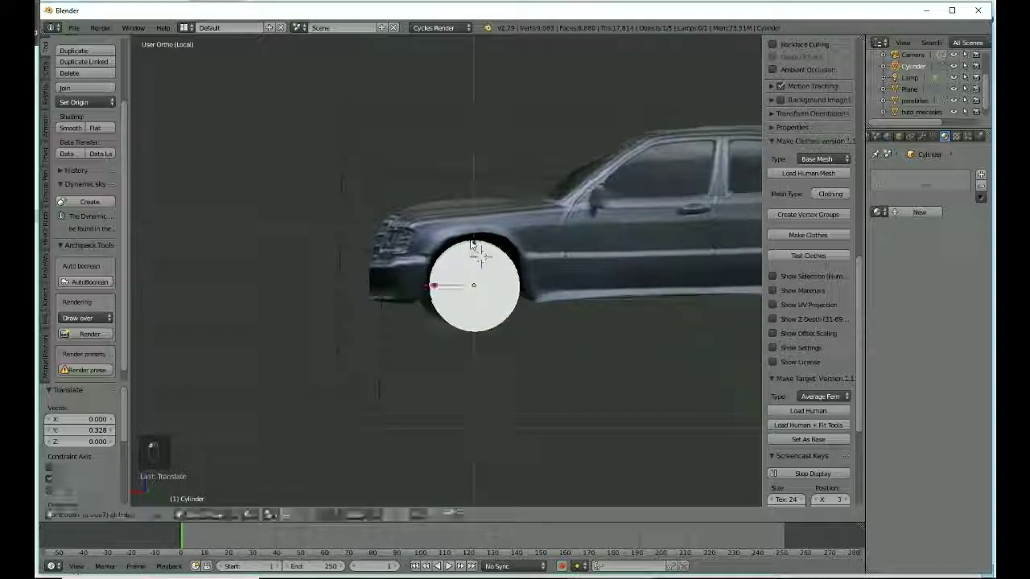
Scale the cylinder down along Y and move it 0.060 along Y toward the outside of the wheel arch.
scroll(533, 302, up, 4)
middle_drag(533, 324, 625, 307)
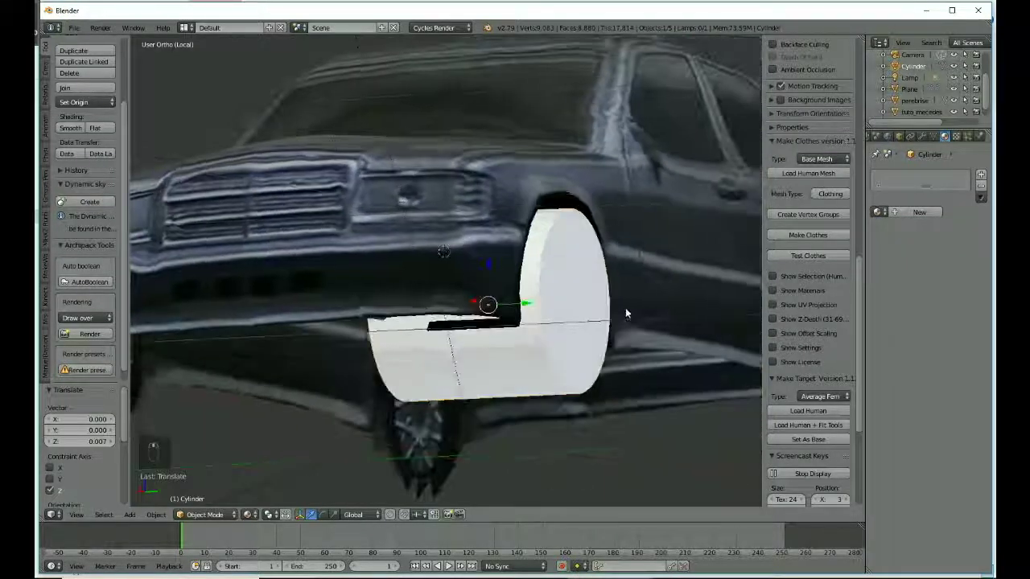
key(s)
key(y)
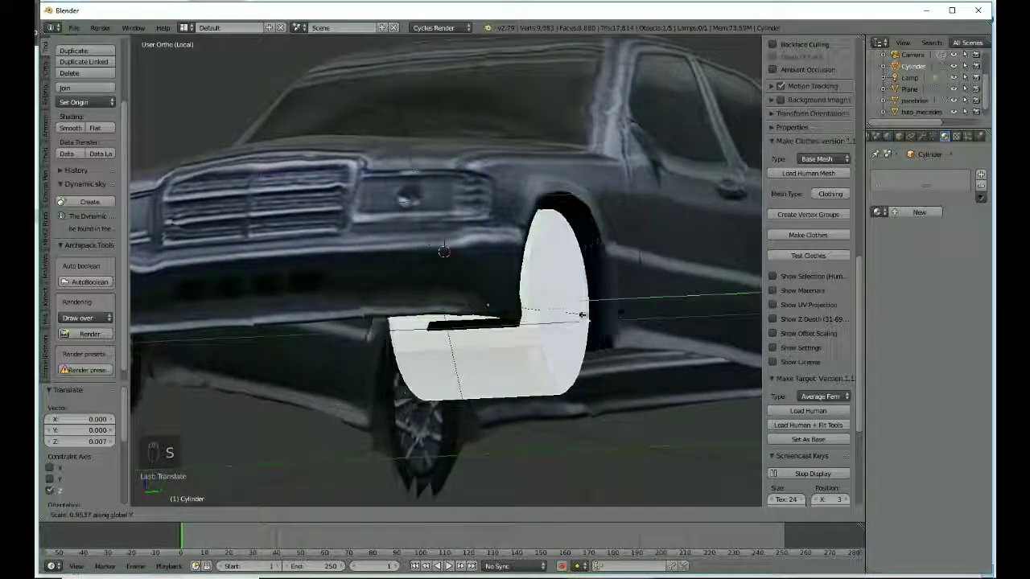
click(530, 319)
drag(526, 305, 583, 310)
click(585, 314)
middle_drag(585, 314, 506, 338)
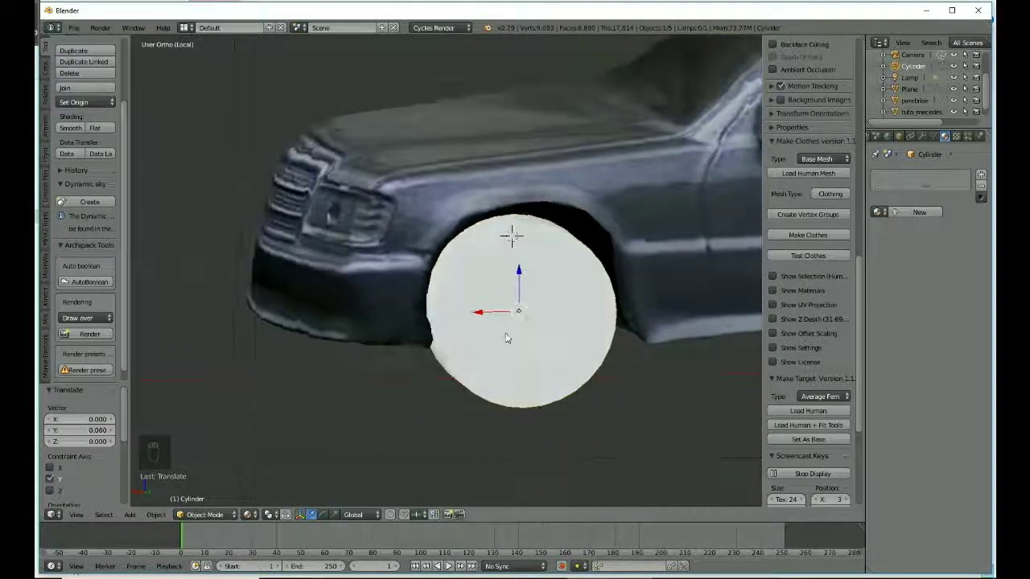
Shade the cylinder smooth and extrude its outer cap face, scaling the new face to 0.503 to form a tyre ring.
click(71, 128)
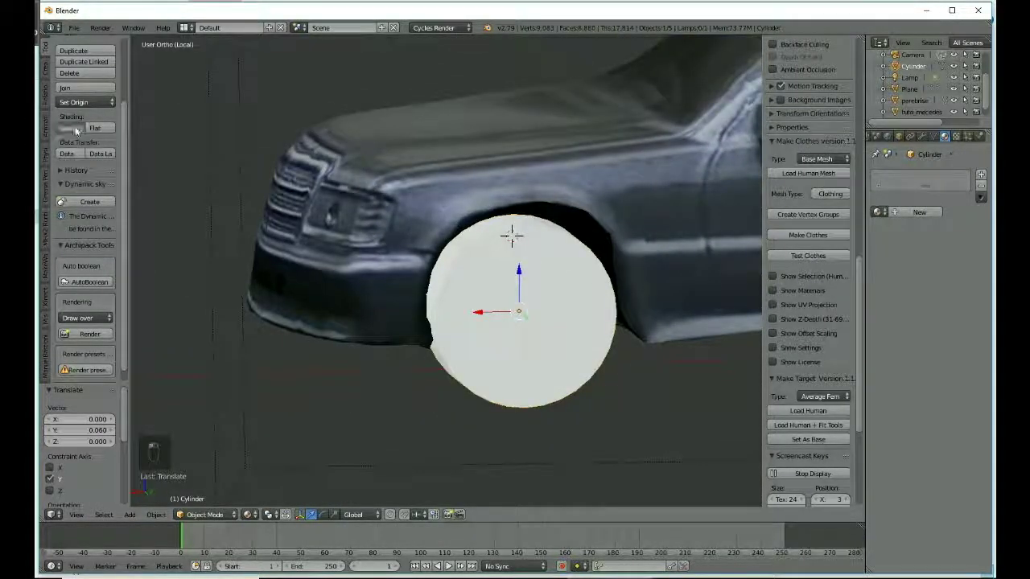
middle_drag(507, 257, 519, 242)
key(Tab)
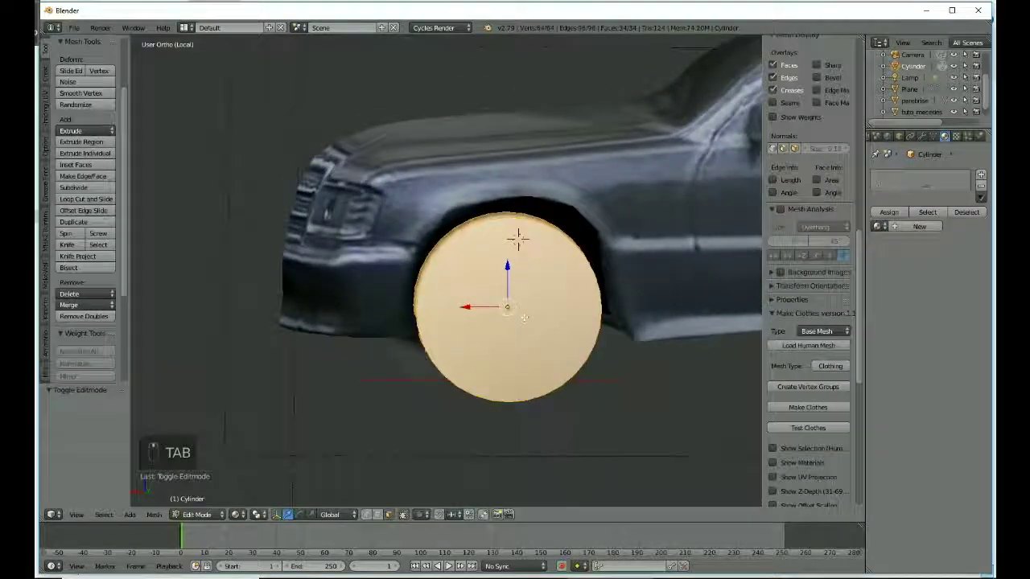
right_click(519, 239)
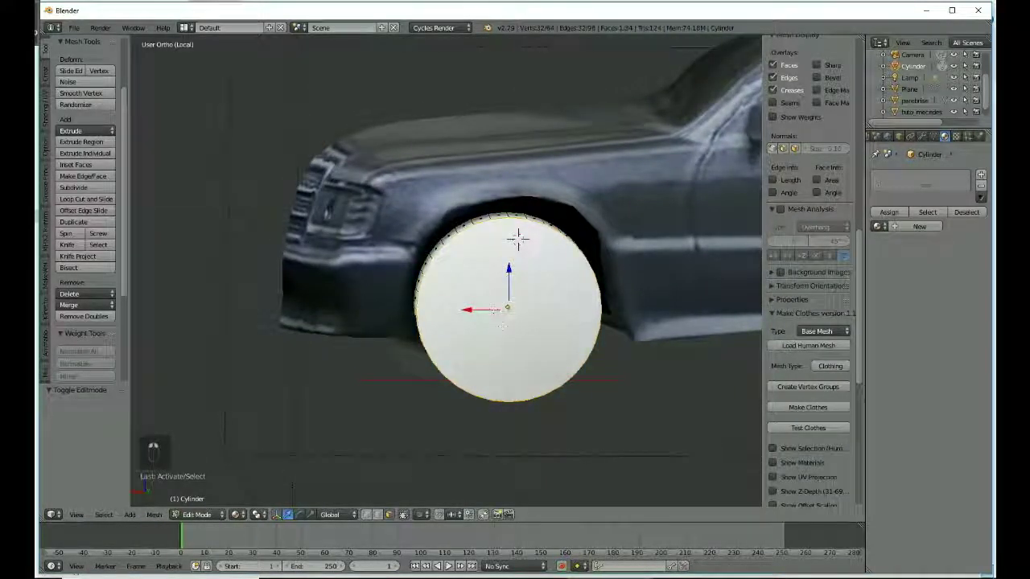
key(e)
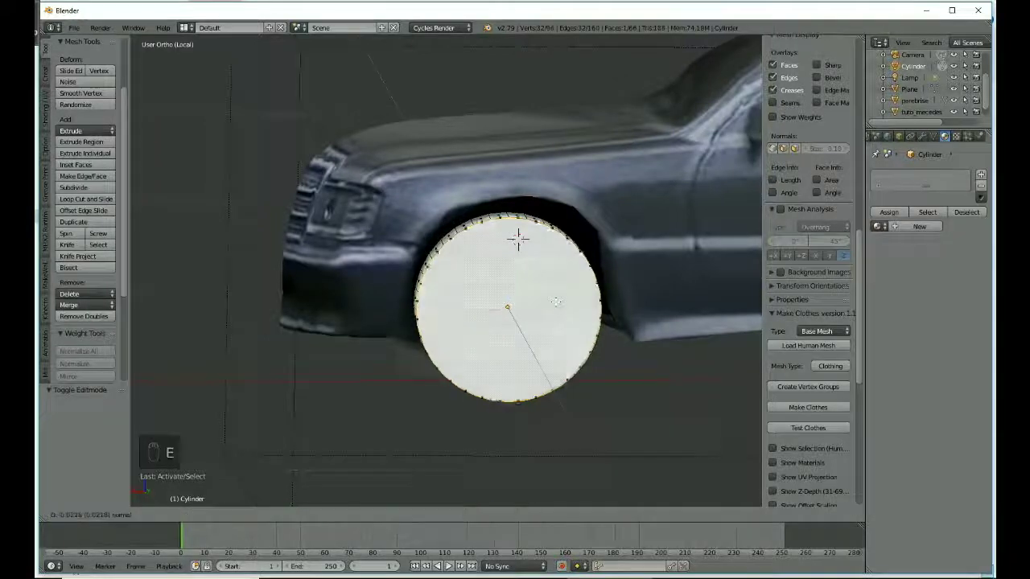
click(519, 238)
key(s)
click(518, 252)
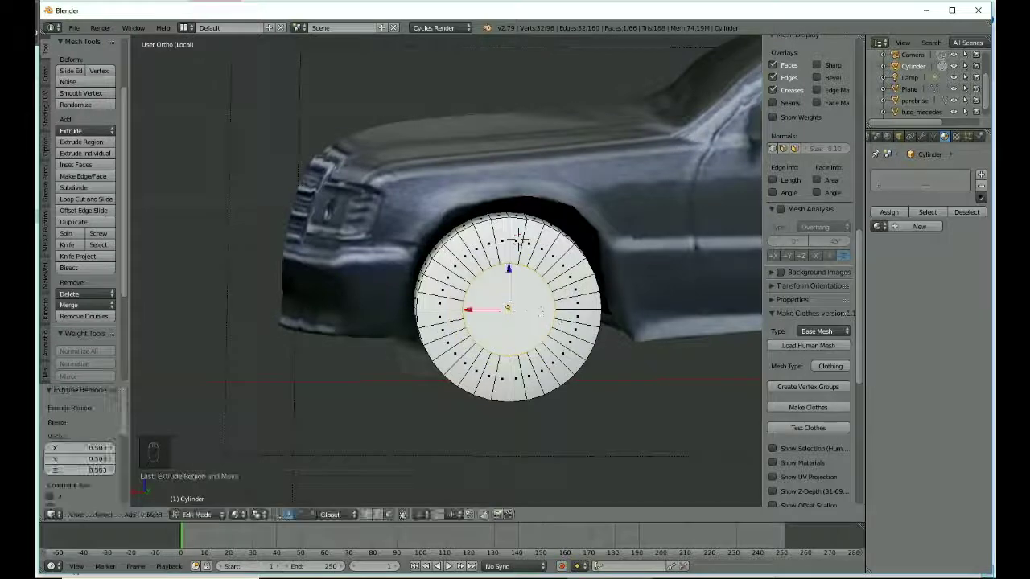
middle_drag(517, 252, 496, 229)
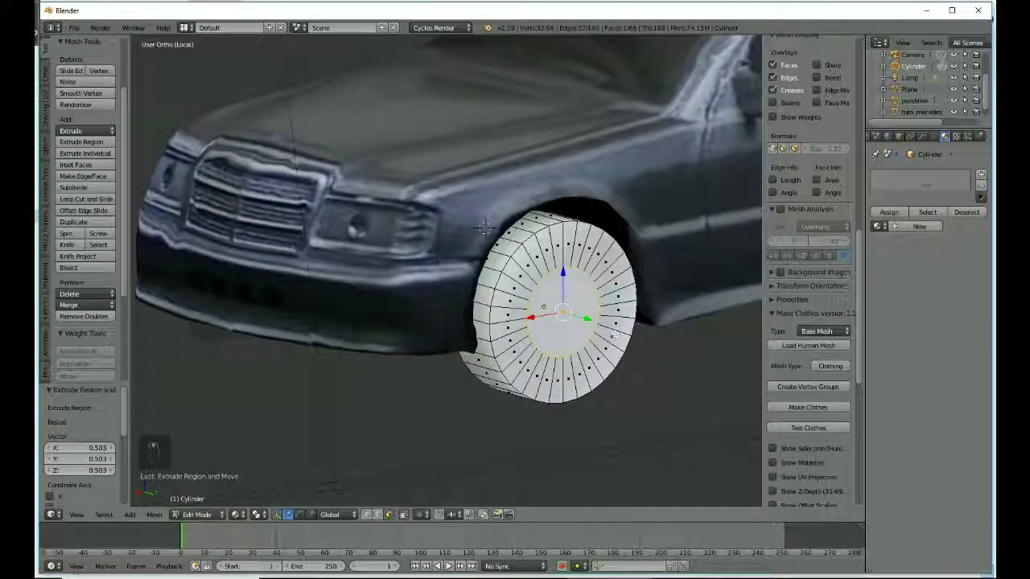
Extrude the smaller central face slightly inward to recess the hub into the tyre.
key(e)
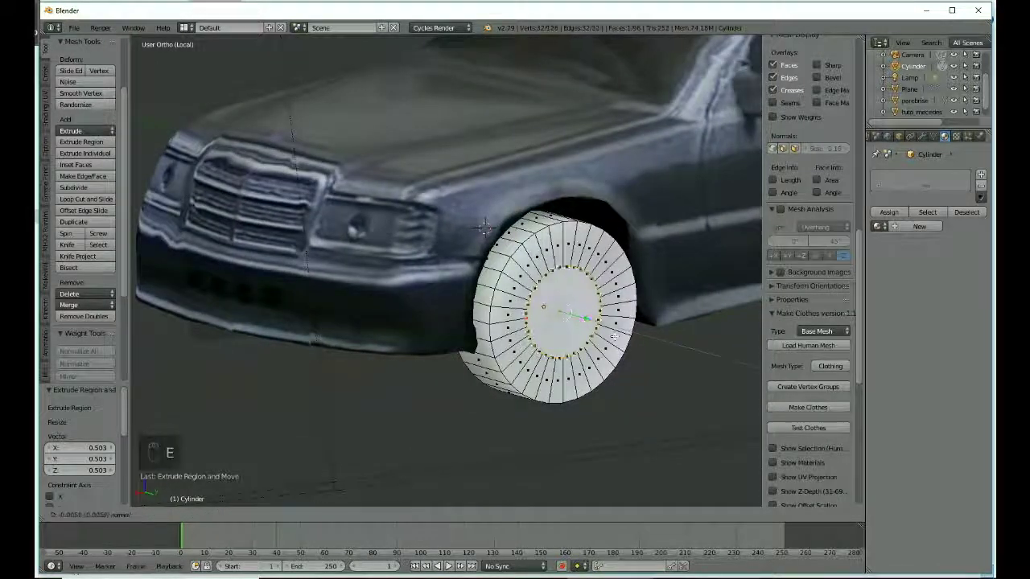
click(601, 336)
middle_drag(603, 336, 572, 326)
key(Tab)
scroll(584, 317, up, 1)
key(Tab)
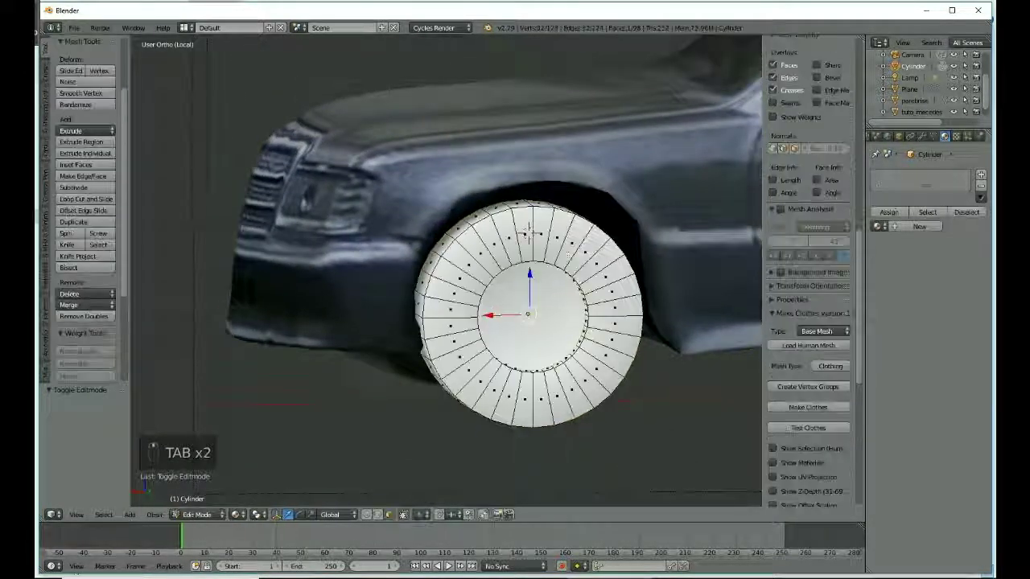
Select the hub face and give the cylinder a new material named ROUE with a dark grey diffuse colour.
right_click(557, 212)
right_click(534, 316)
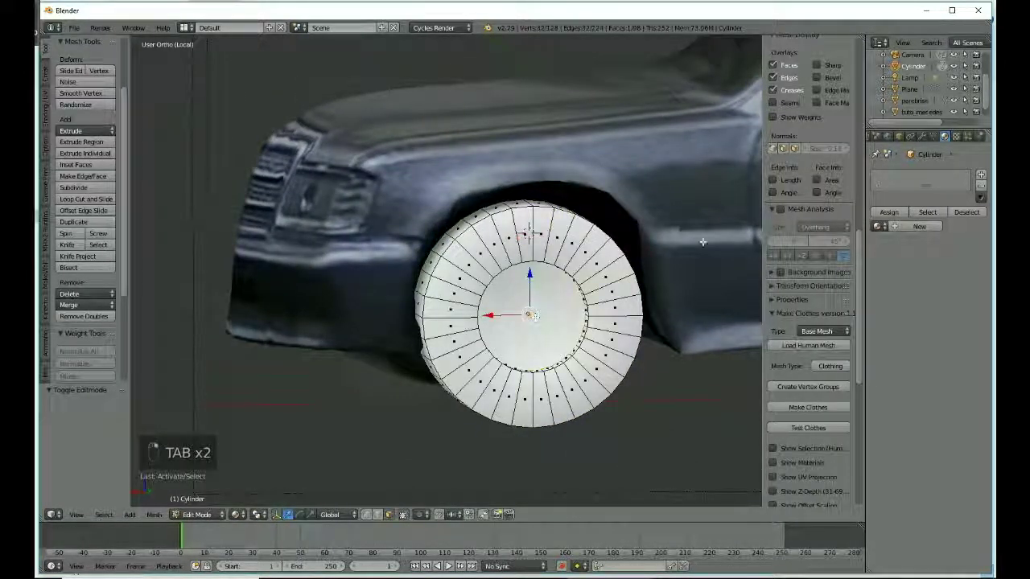
click(893, 227)
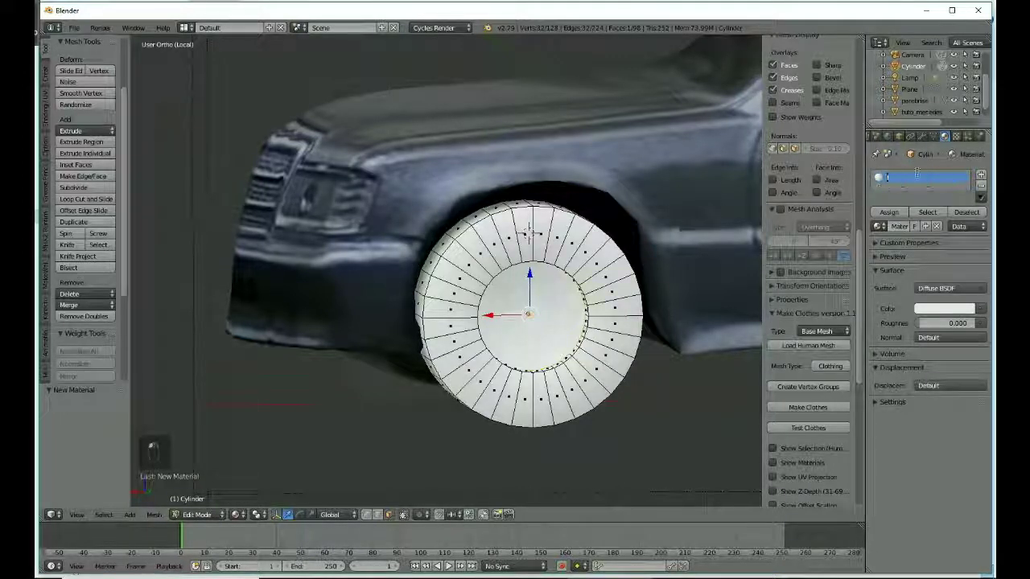
key(Return)
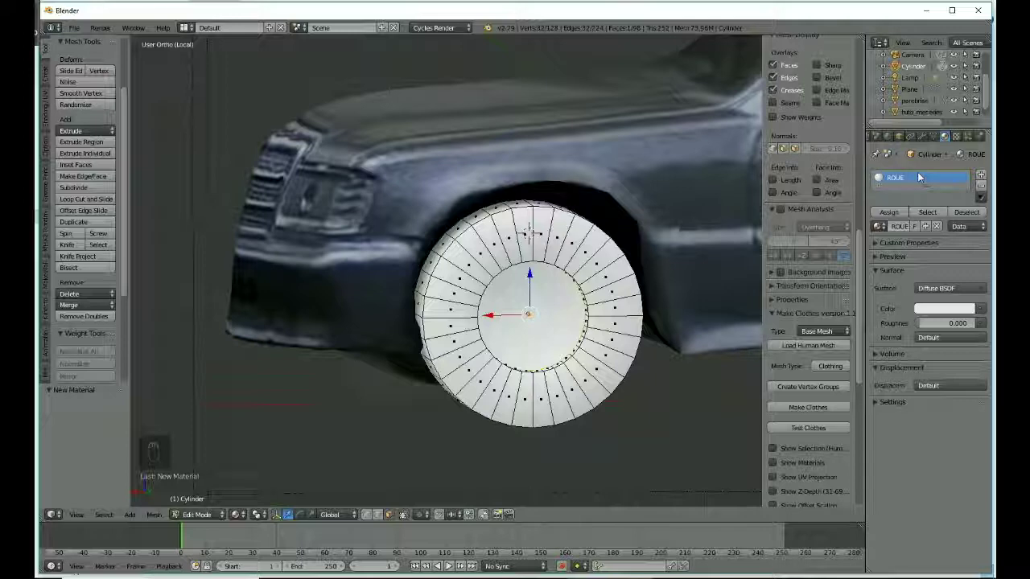
click(969, 312)
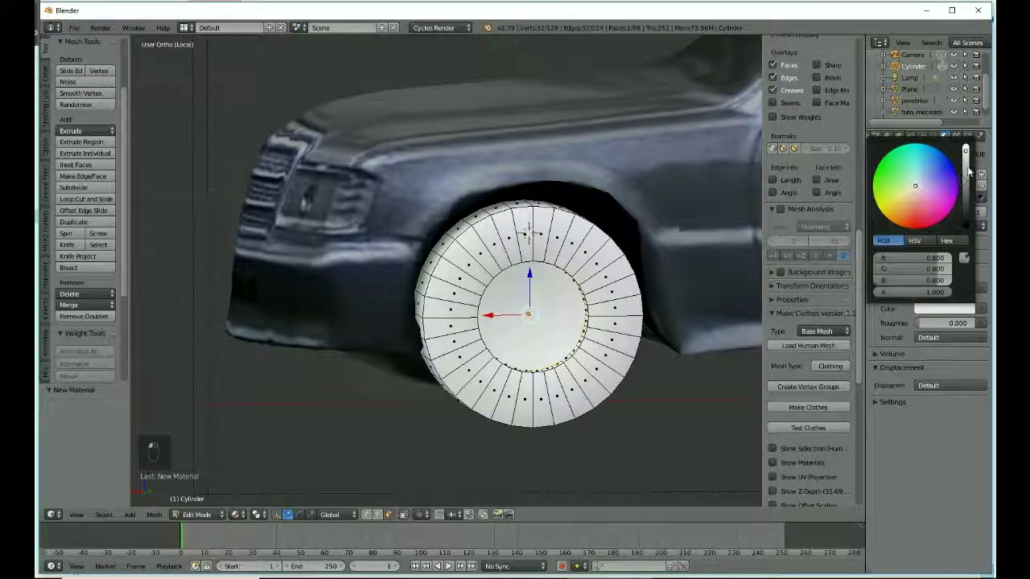
drag(970, 171, 967, 207)
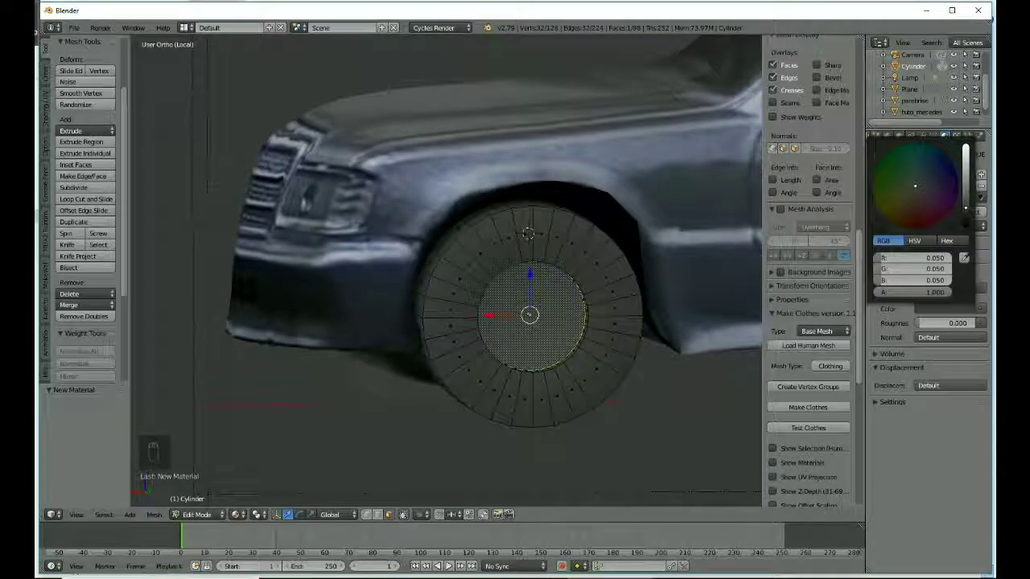
Adjust the ROUE material's diffuse colour to a near-black tyre shade.
key(Tab)
key(Tab)
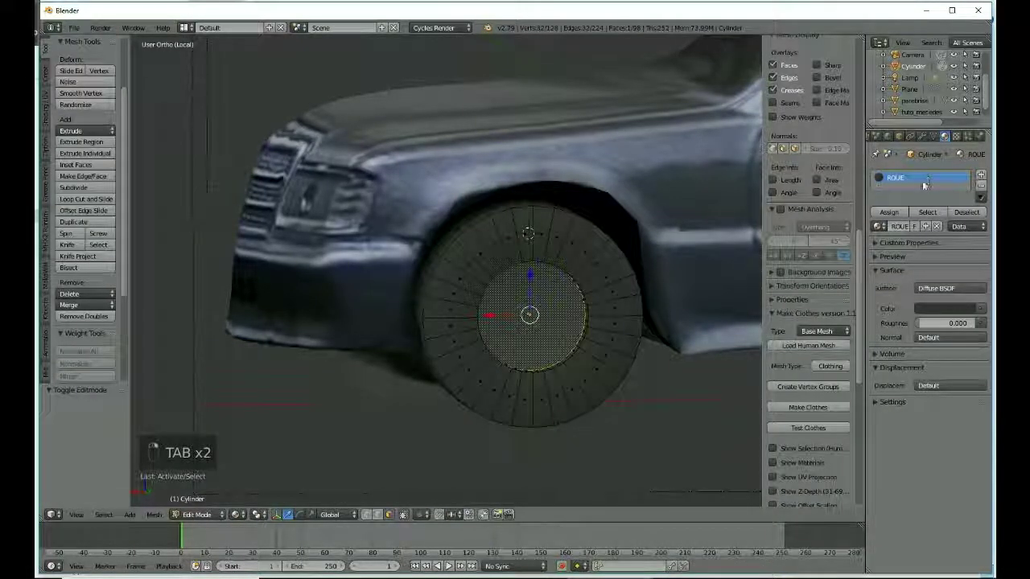
click(951, 308)
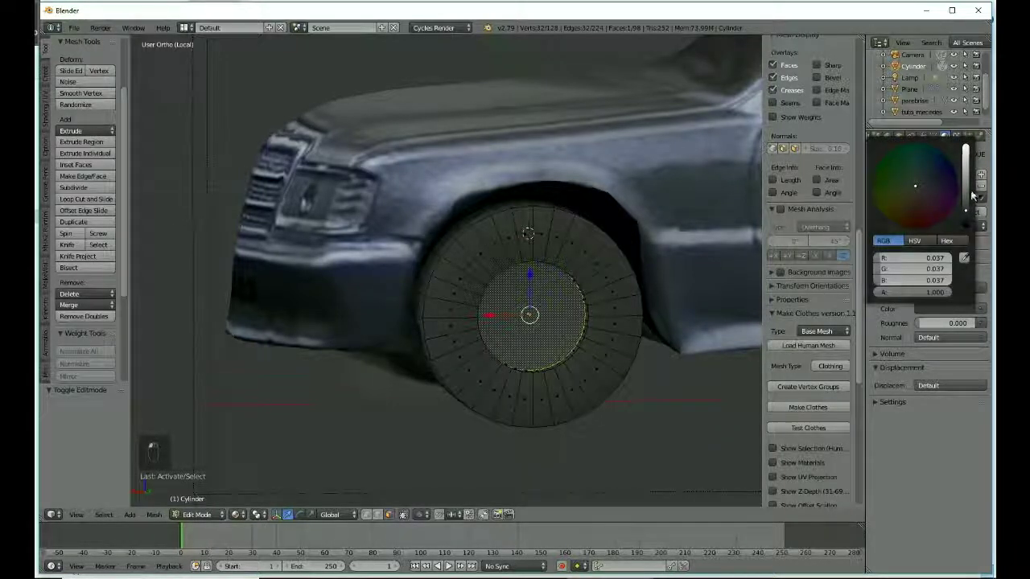
drag(968, 197, 966, 185)
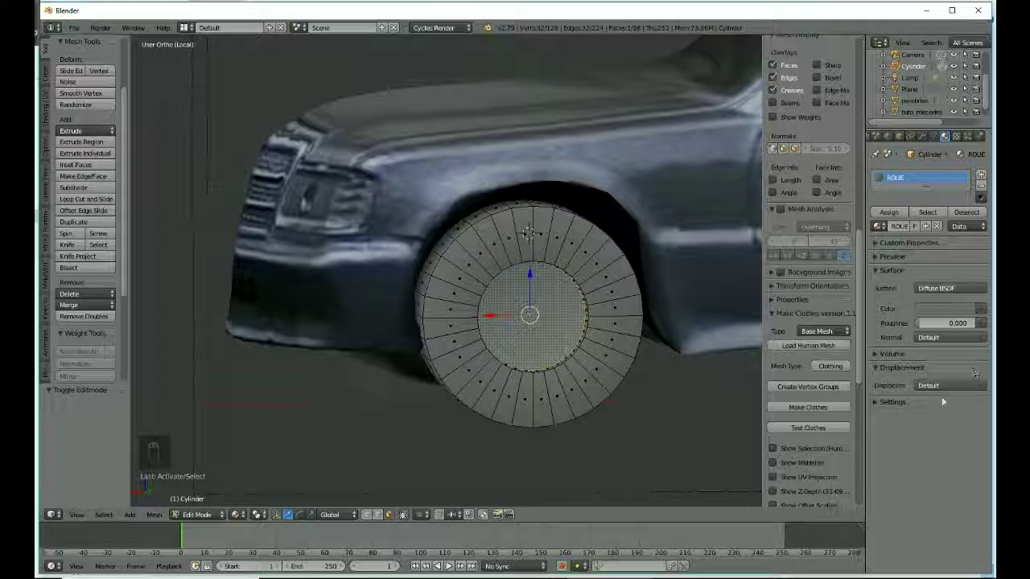
click(961, 310)
drag(965, 184, 968, 217)
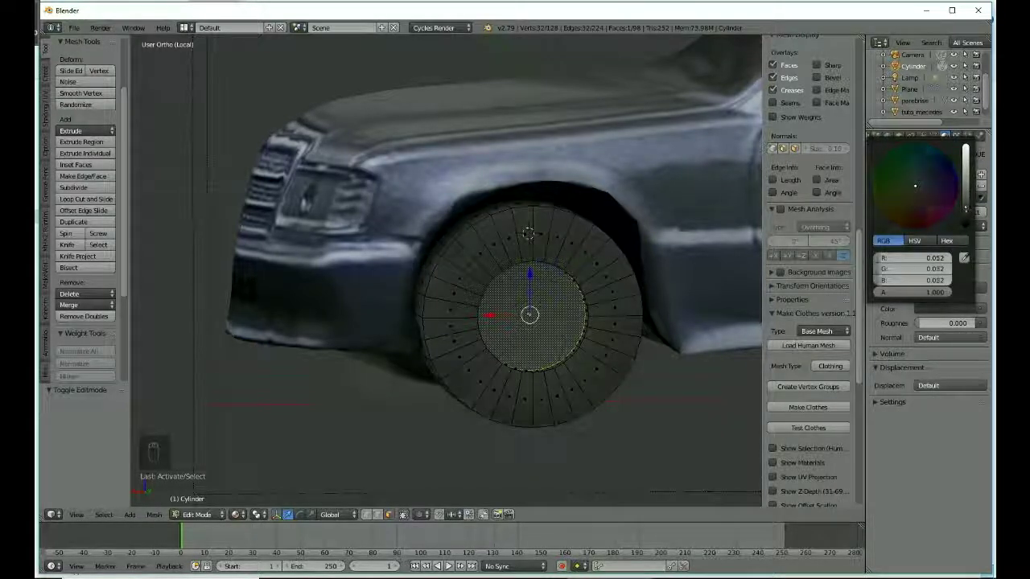
Add a second material named ENJOLIVEUR with a light grey diffuse colour and assign it to the hub face.
click(981, 175)
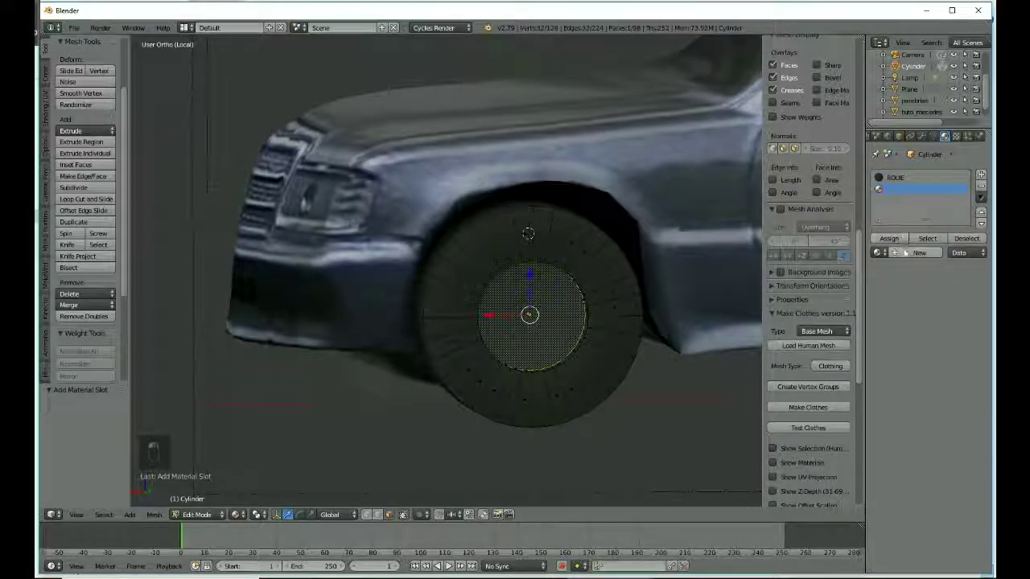
click(917, 253)
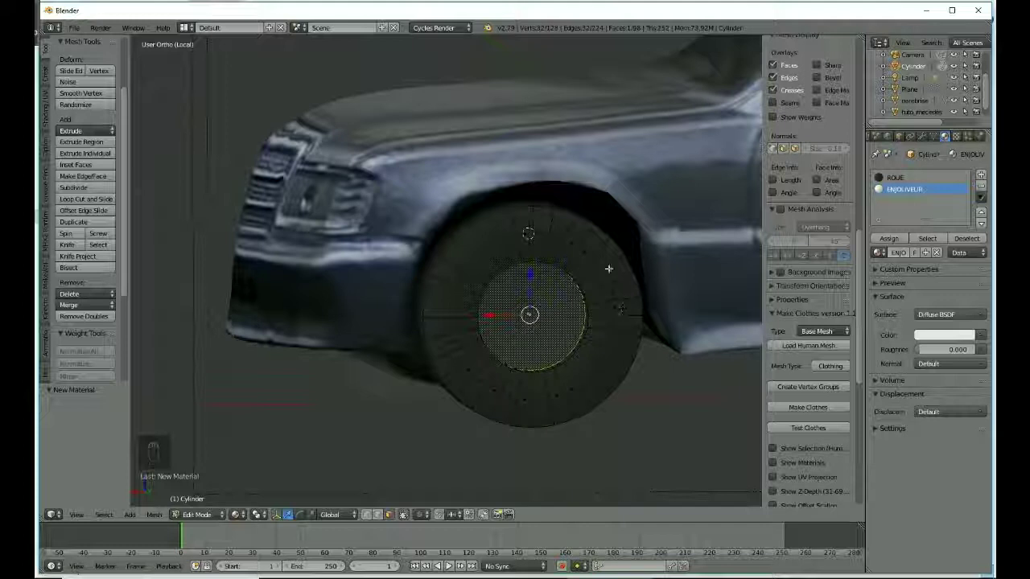
click(945, 335)
drag(966, 184, 966, 192)
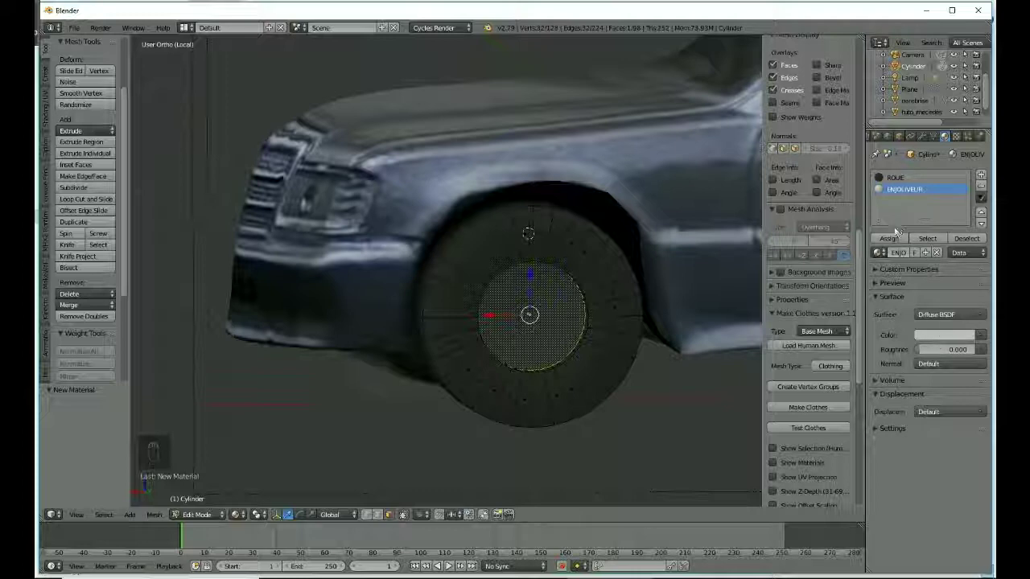
click(889, 239)
middle_drag(628, 349, 541, 297)
scroll(634, 369, down, 6)
scroll(559, 299, up, 6)
Select the loop of faces around the hub recess and assign the ENJOLIVEUR material to it.
key(Tab)
right_click(578, 330)
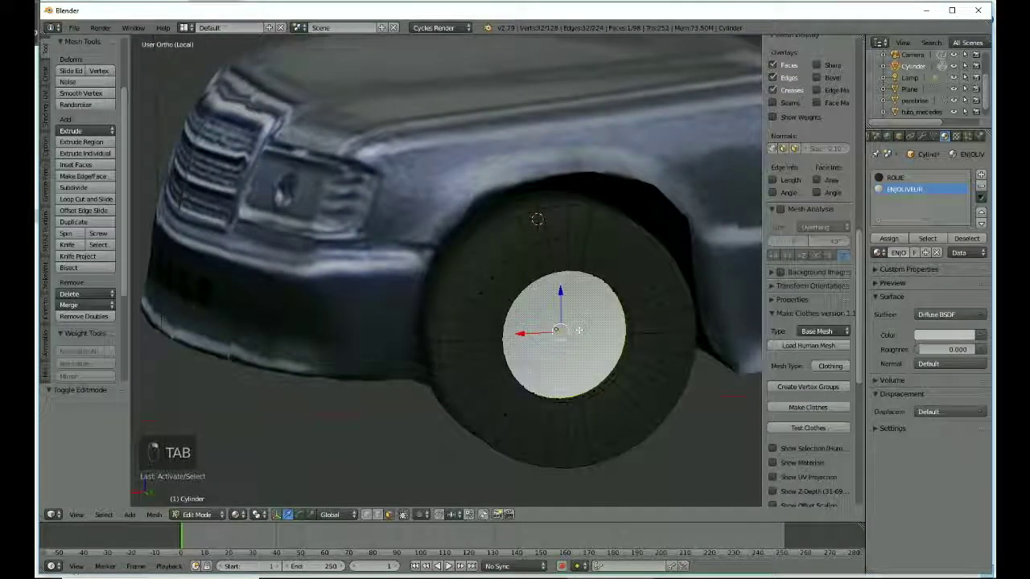
alt+right_click(617, 367)
alt+right_click(618, 368)
alt+right_click(616, 367)
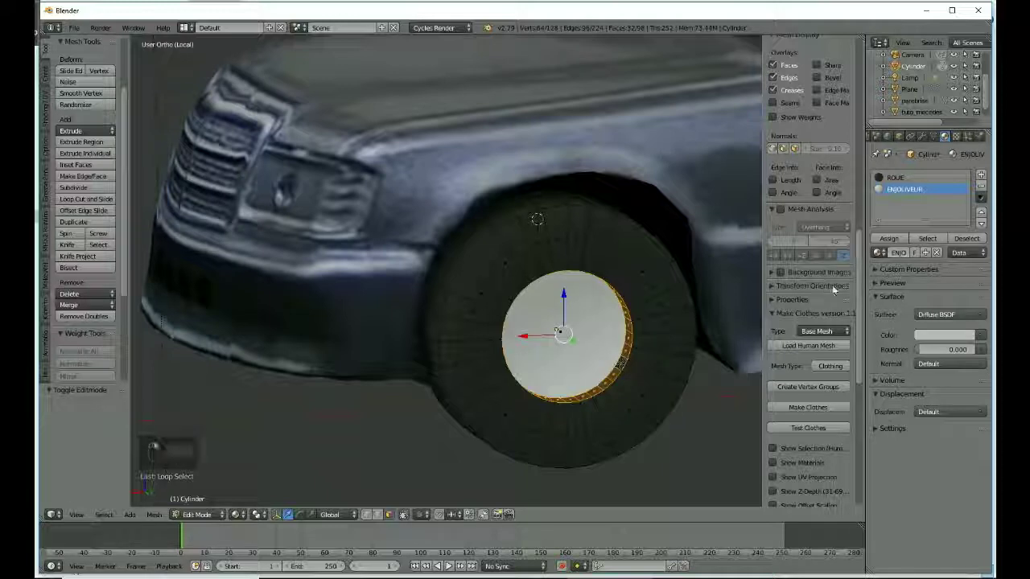
click(888, 238)
key(Tab)
middle_drag(637, 361, 750, 352)
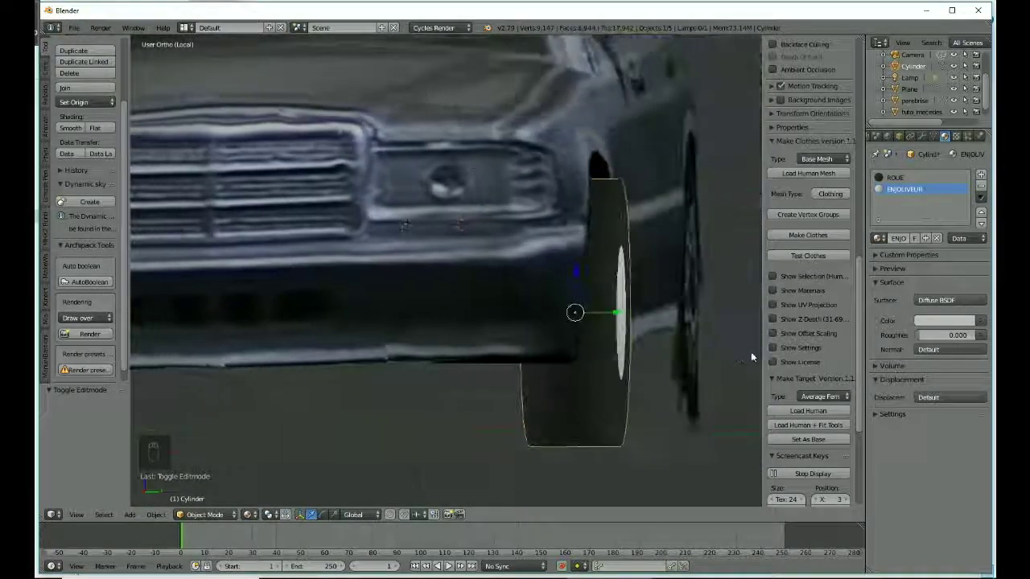
Move the wheel cylinder -0.011 along Y to set it deeper in the wheel arch.
right_click(597, 330)
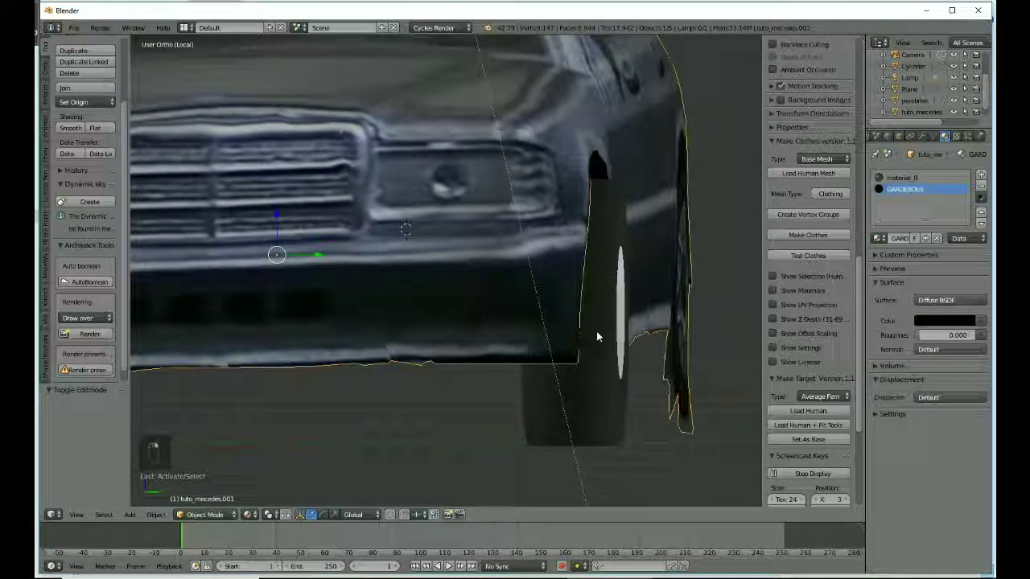
right_click(597, 352)
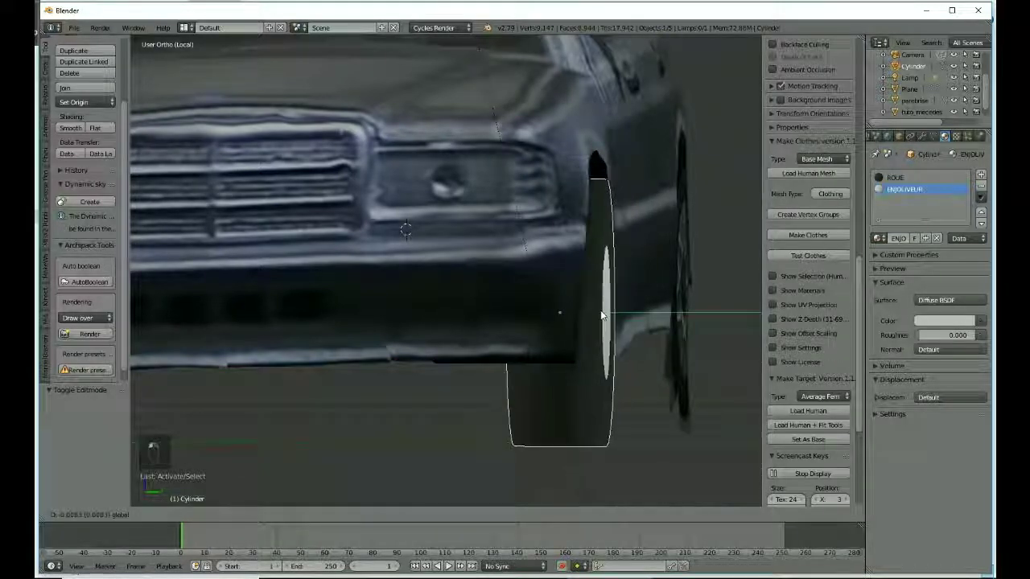
click(610, 316)
middle_drag(609, 315, 490, 344)
scroll(504, 354, down, 4)
scroll(513, 350, up, 4)
scroll(512, 351, up, 3)
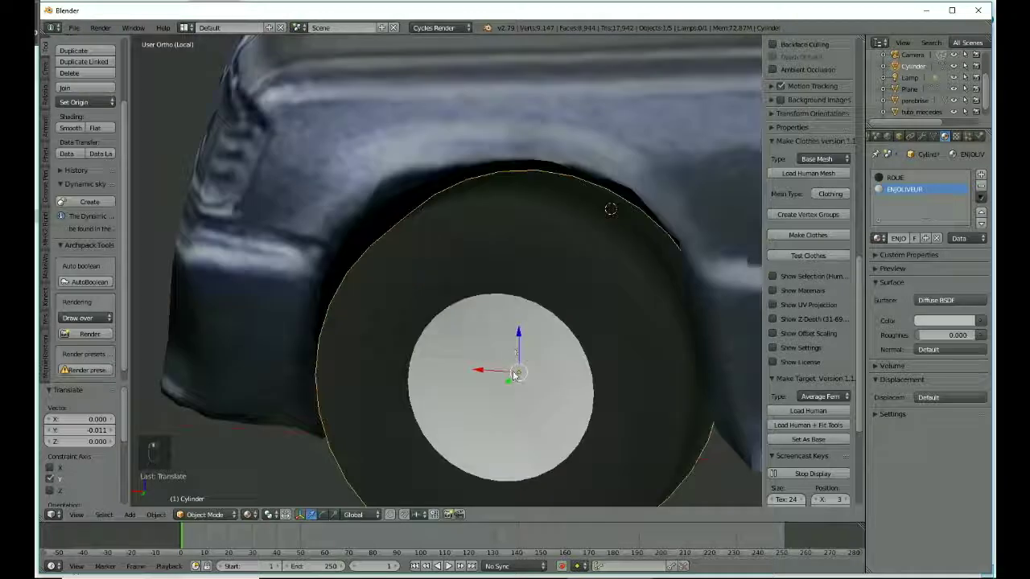
Extrude the hub face together with one adjoining rim face and scale the selection to 0.141 toward the hub's centre.
key(Tab)
middle_drag(618, 202, 603, 223)
shift+right_click(341, 385)
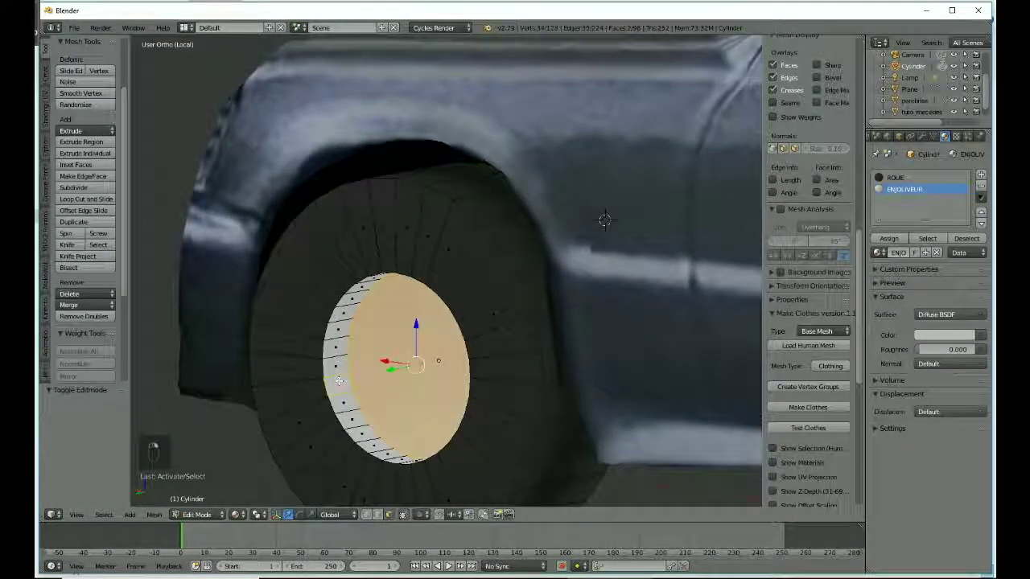
middle_drag(341, 384, 486, 359)
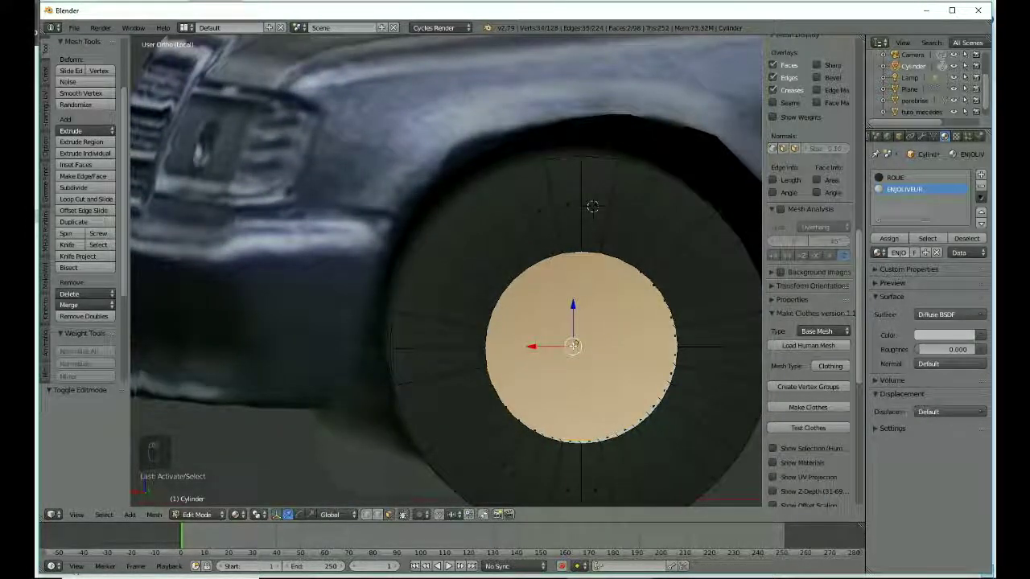
middle_drag(562, 319, 613, 323)
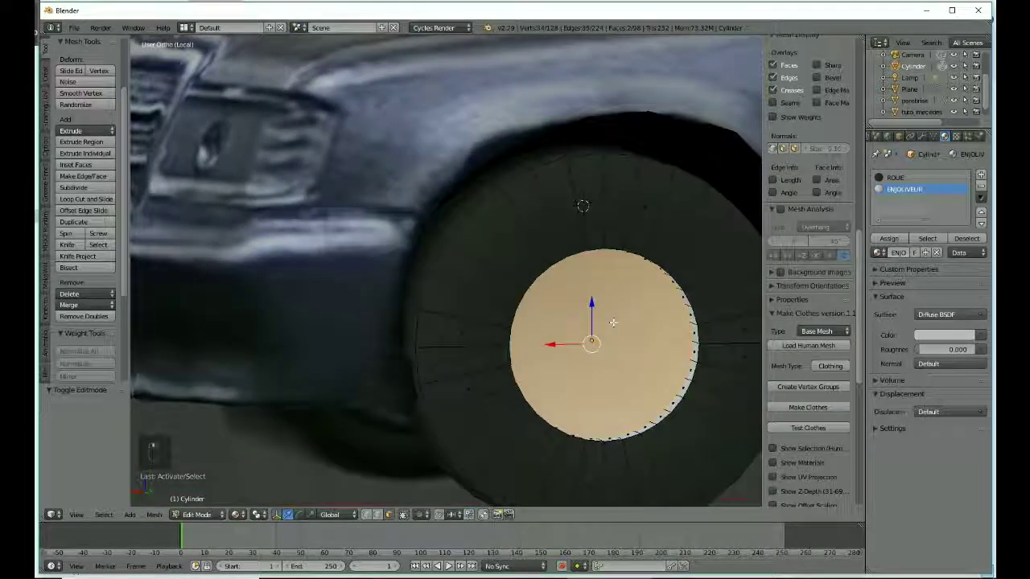
key(e)
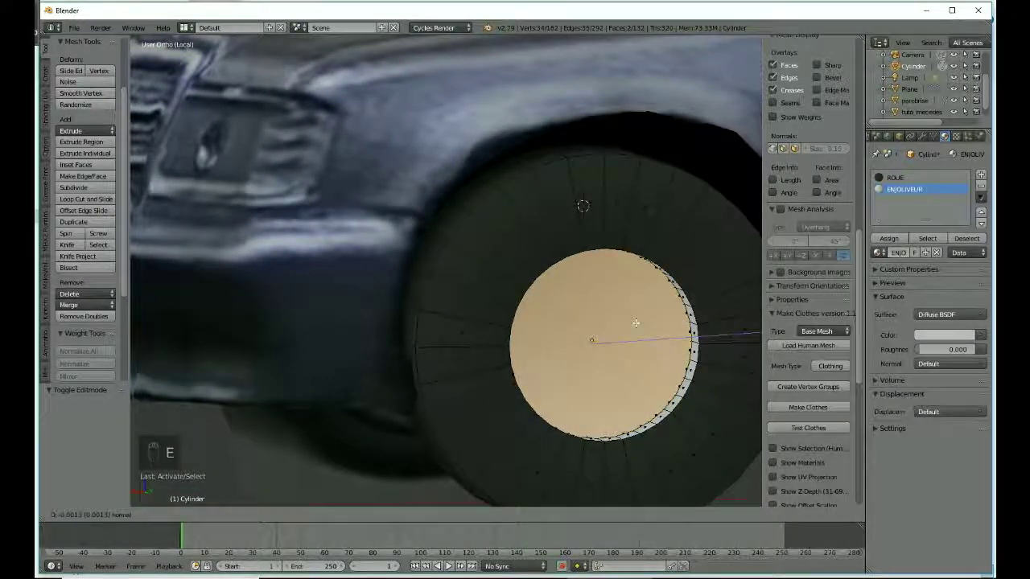
key(s)
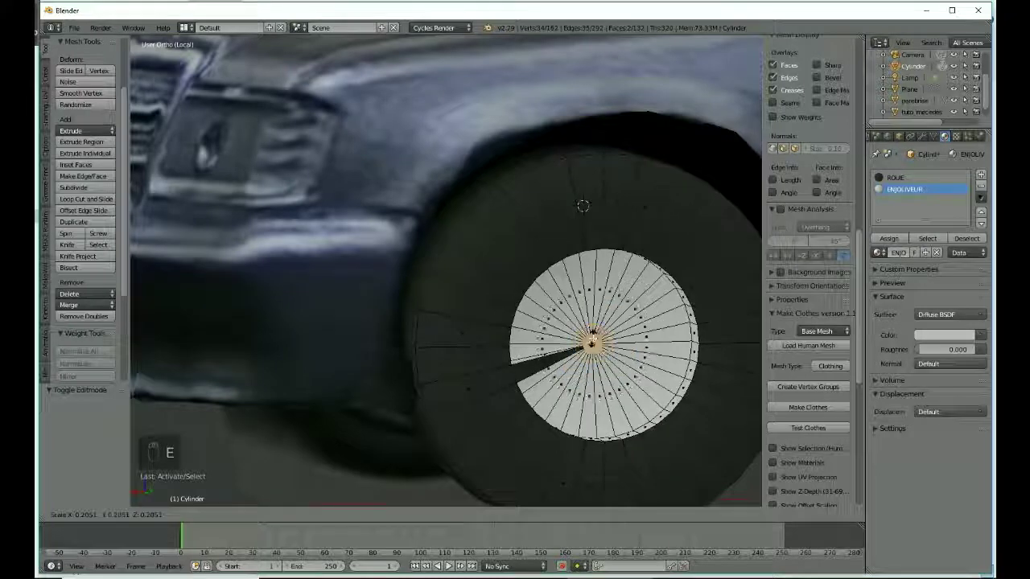
click(584, 206)
middle_drag(582, 204, 499, 384)
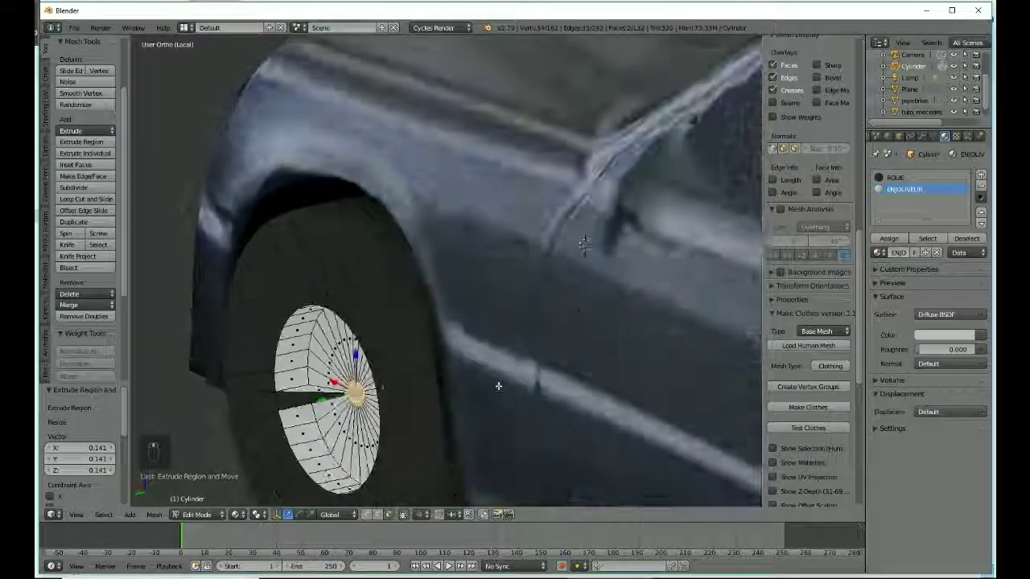
Undo the recent move, scaling and extrusion of the hub faces.
drag(314, 401, 286, 408)
middle_drag(287, 409, 392, 437)
right_click(440, 443)
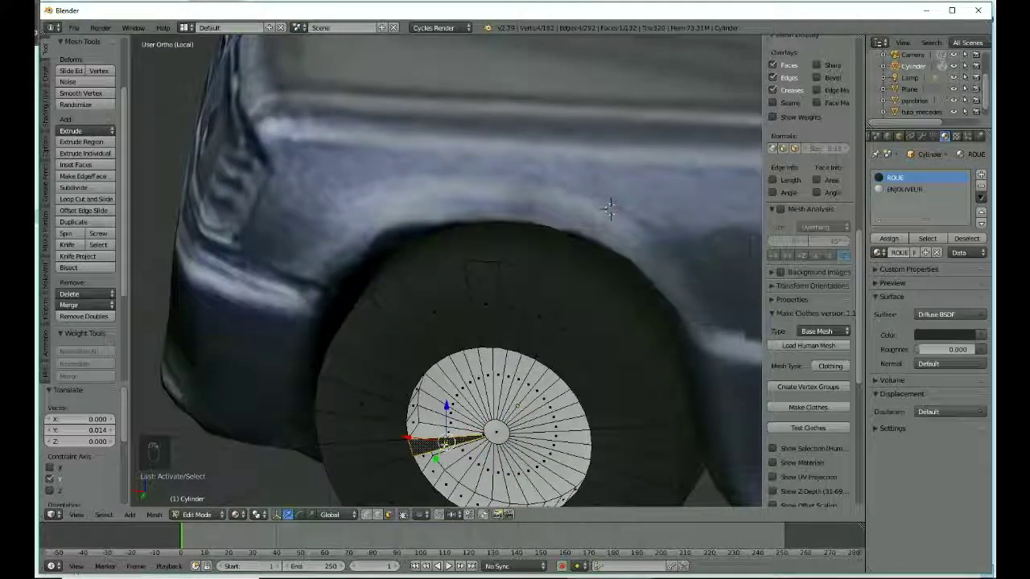
key(ctrl+z)
key(ctrl+z)
key(ctrl+z)
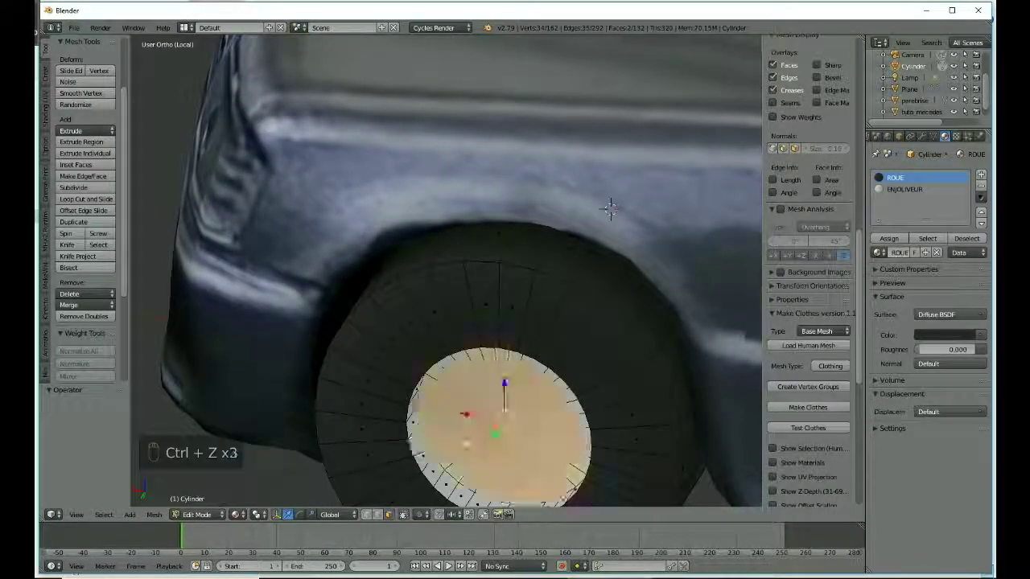
Try to extrude the ring of side faces around the hub recess and scale it inward.
alt+right_click(417, 447)
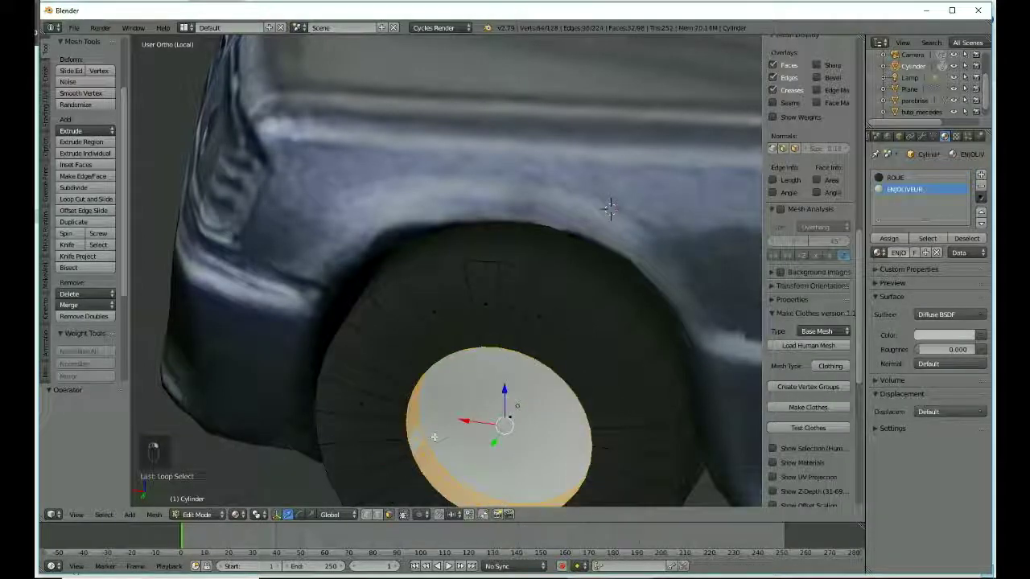
key(e)
right_click(610, 208)
key(s)
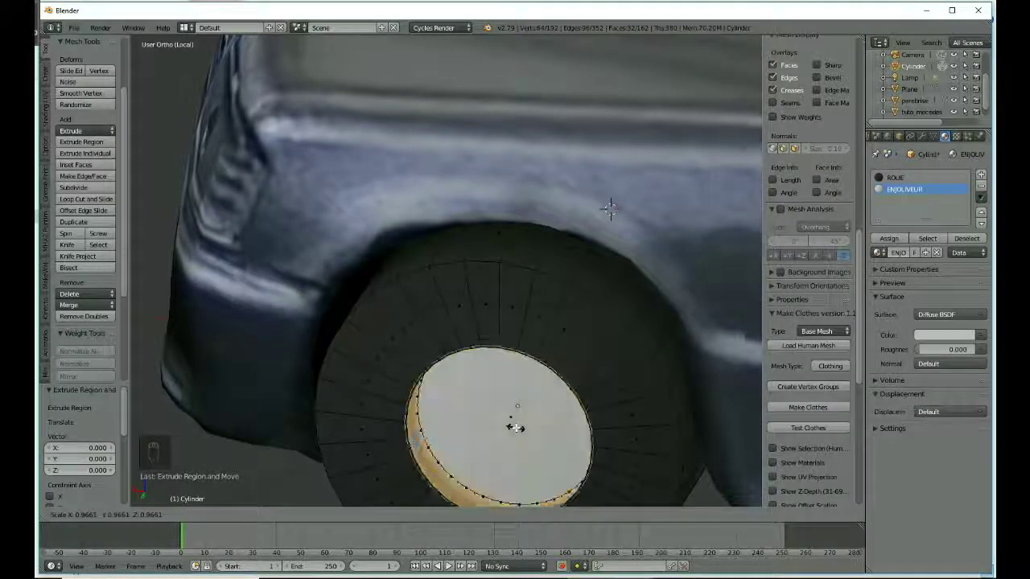
right_click(610, 209)
key(ctrl+z)
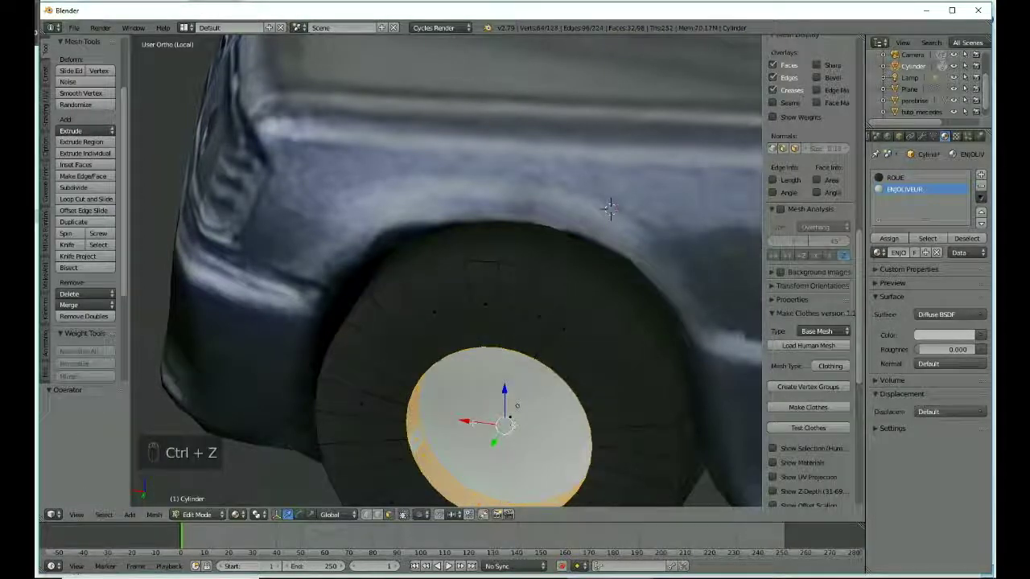
Select the edge loop around the hub's flat face, extrude that face and scale it down to a smaller central disc.
click(379, 516)
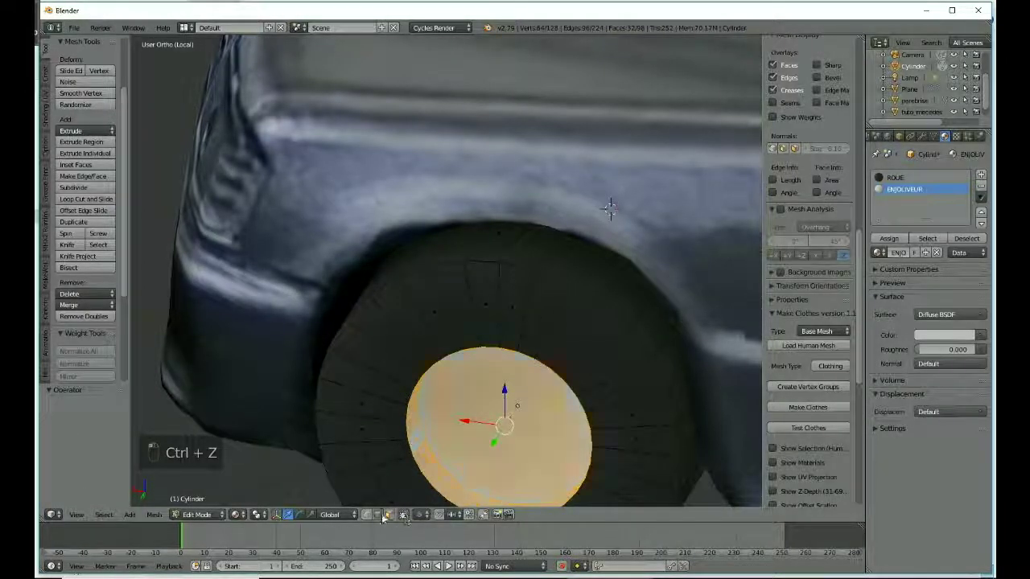
right_click(440, 465)
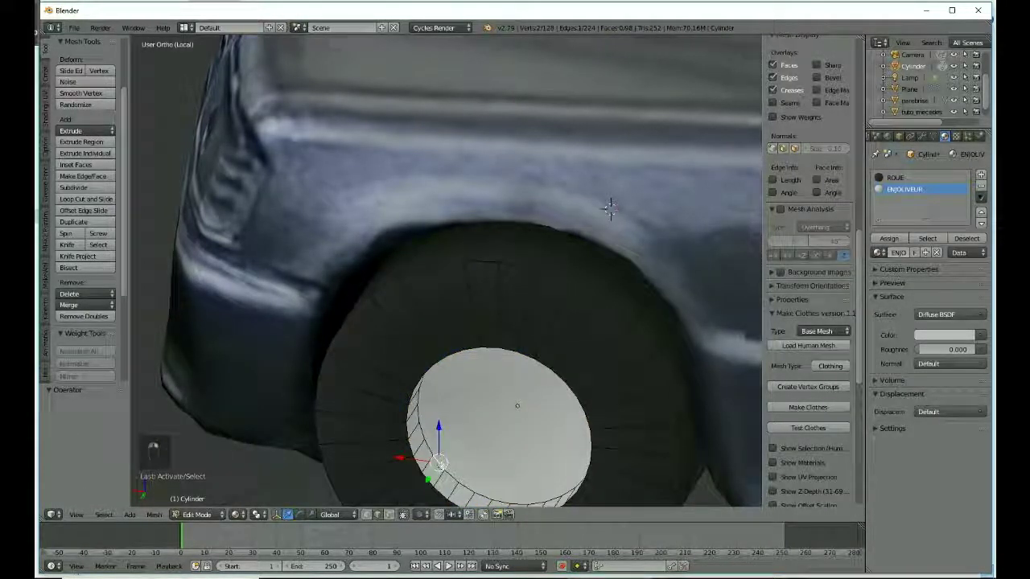
alt+right_click(440, 464)
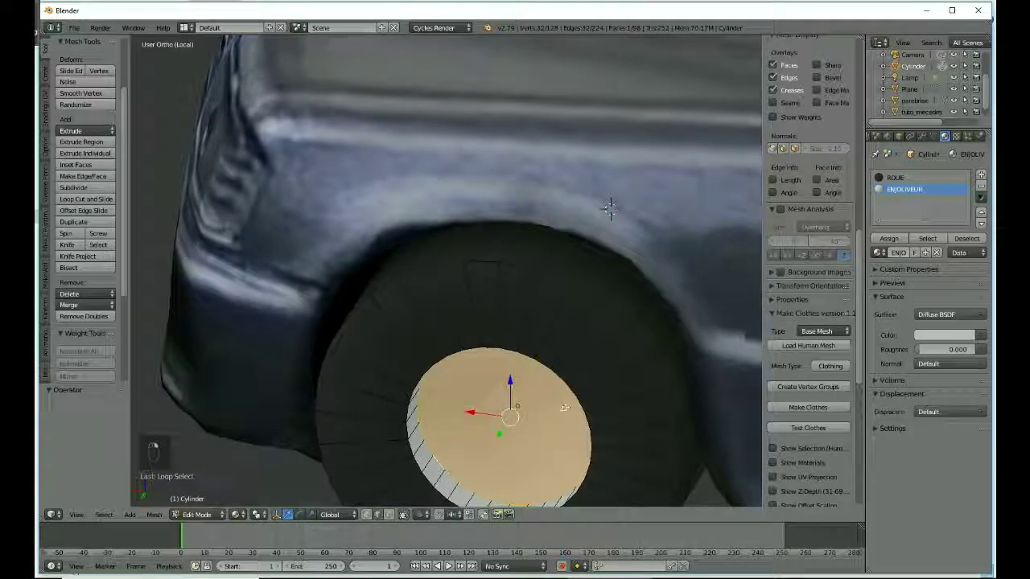
key(e)
key(s)
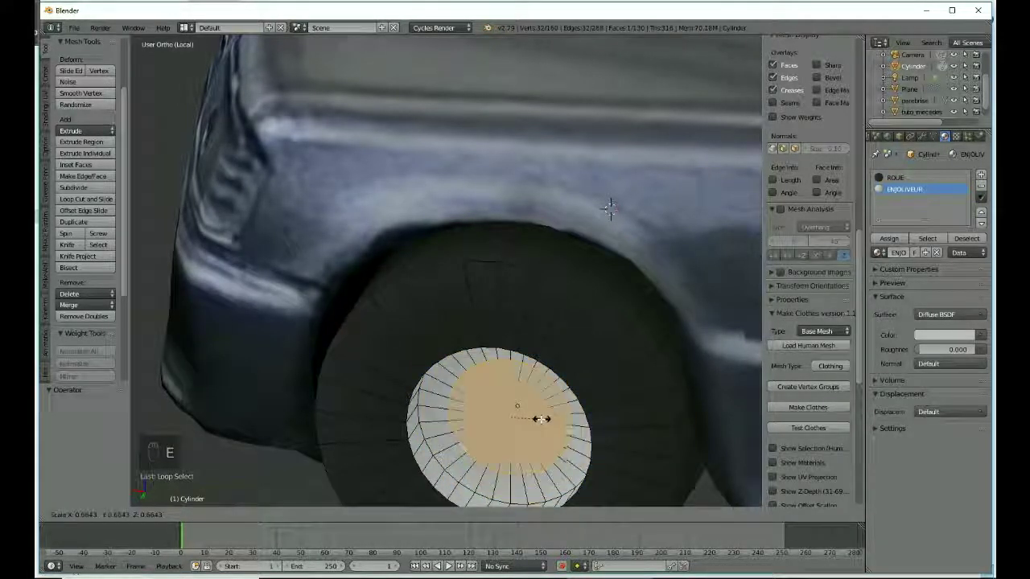
click(530, 422)
Move the hub's central disc 0.018 along Y.
middle_drag(529, 422, 476, 432)
drag(390, 435, 360, 456)
middle_drag(360, 456, 471, 416)
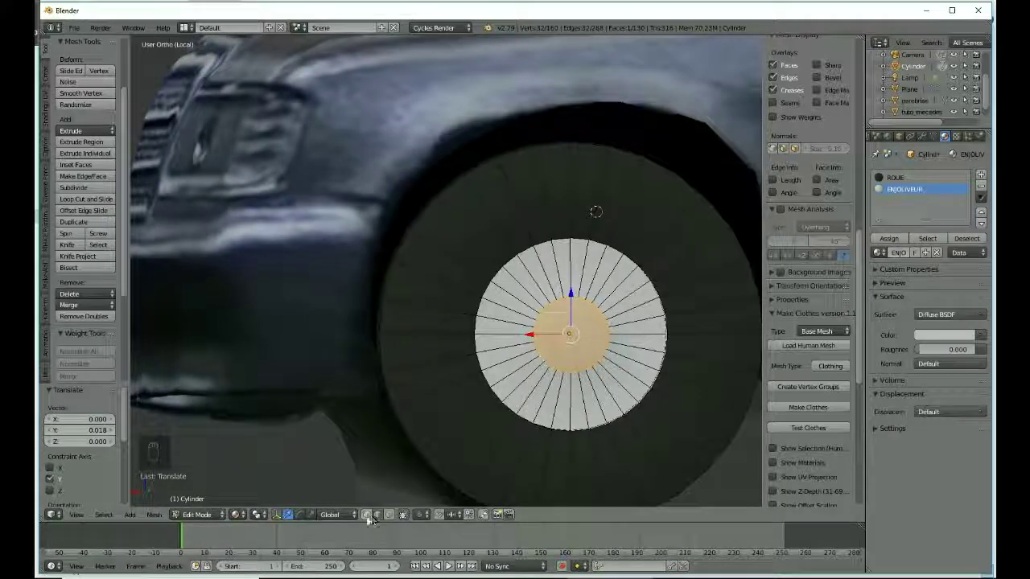
Select every other wedge face in the ring around the hub's central disc.
click(367, 517)
right_click(532, 333)
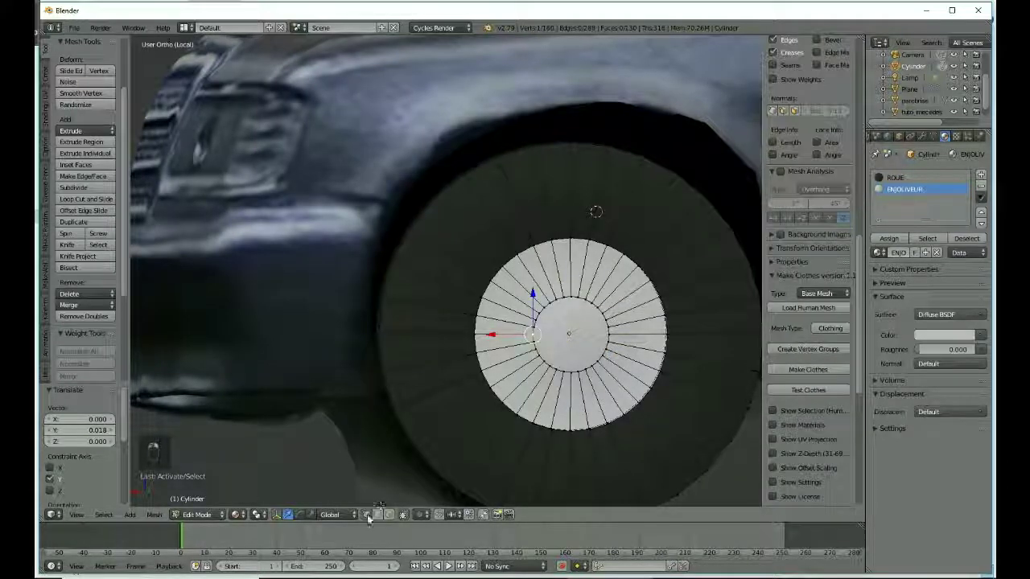
click(389, 515)
right_click(514, 291)
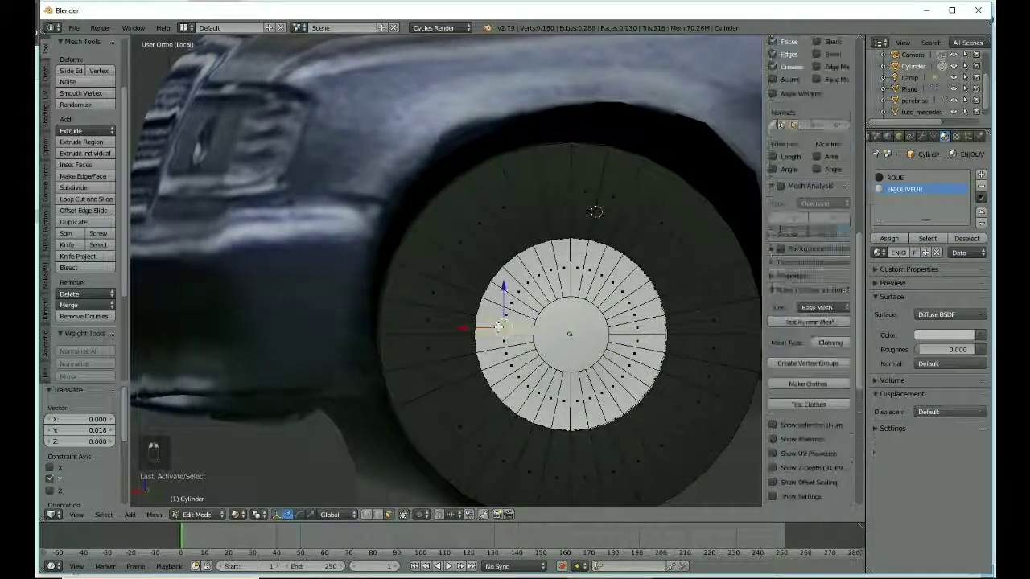
shift+right_click(505, 317)
shift+right_click(527, 283)
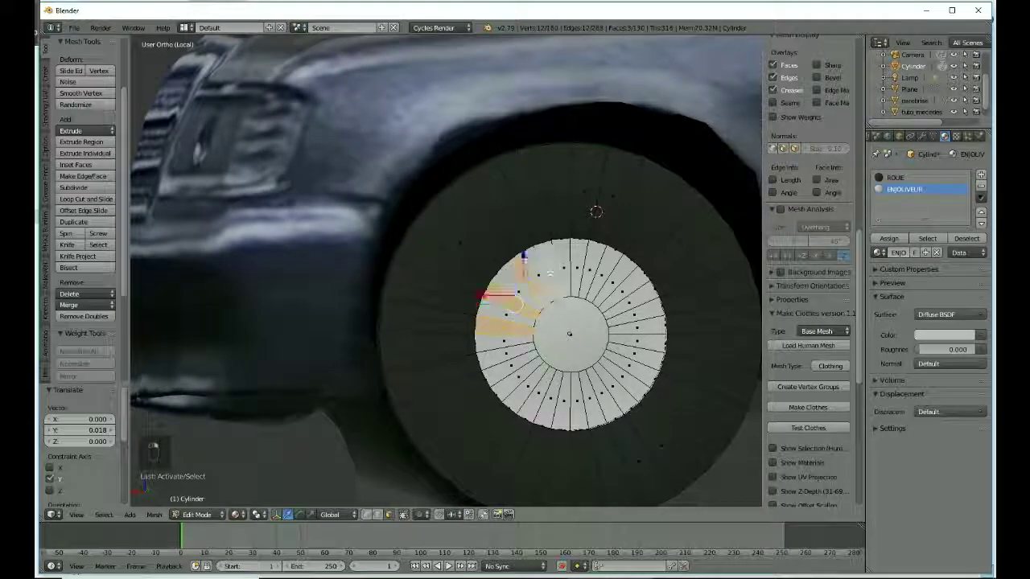
shift+right_click(579, 266)
shift+right_click(603, 272)
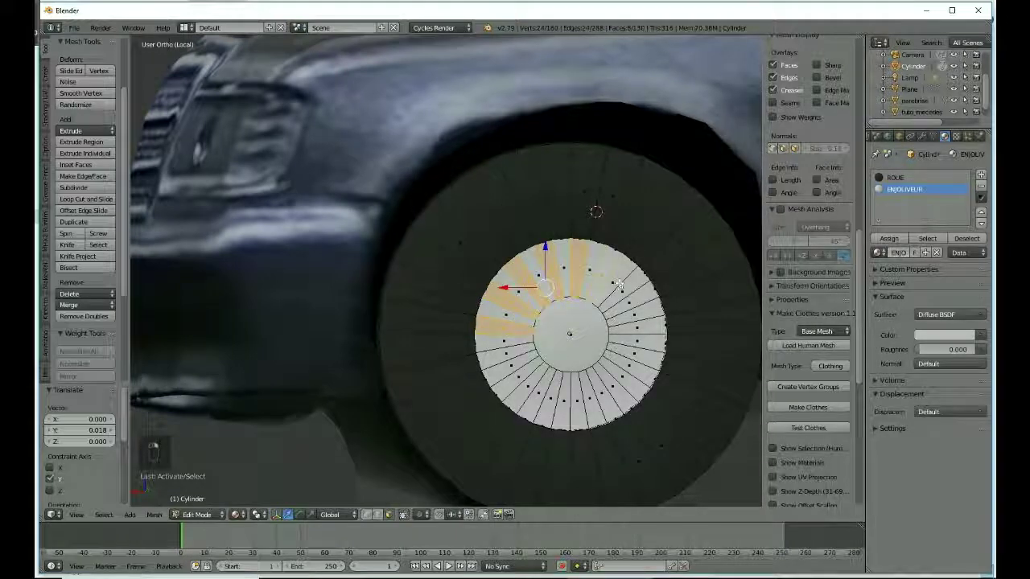
shift+right_click(624, 288)
shift+right_click(640, 319)
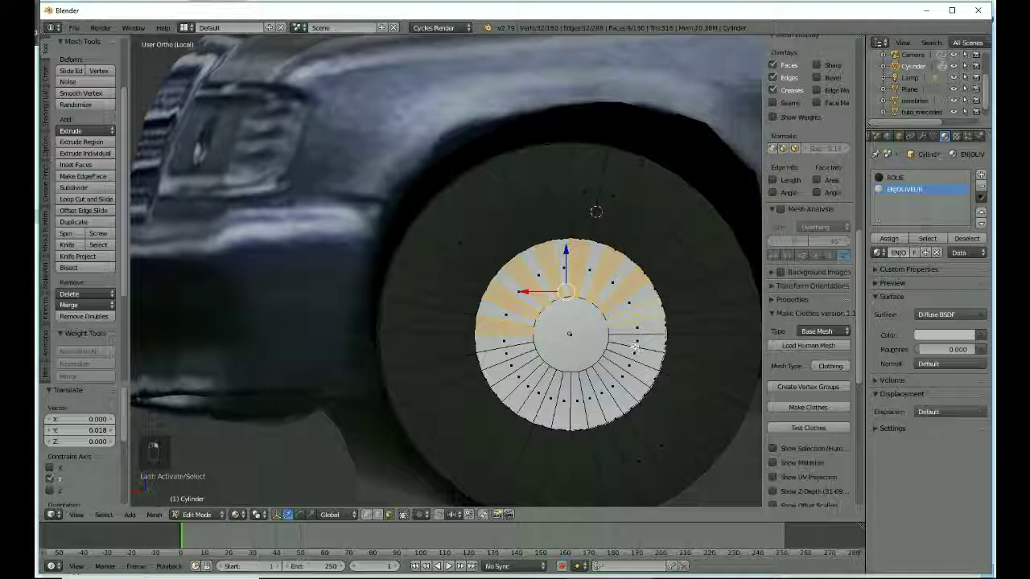
shift+right_click(636, 346)
shift+right_click(630, 363)
shift+right_click(614, 383)
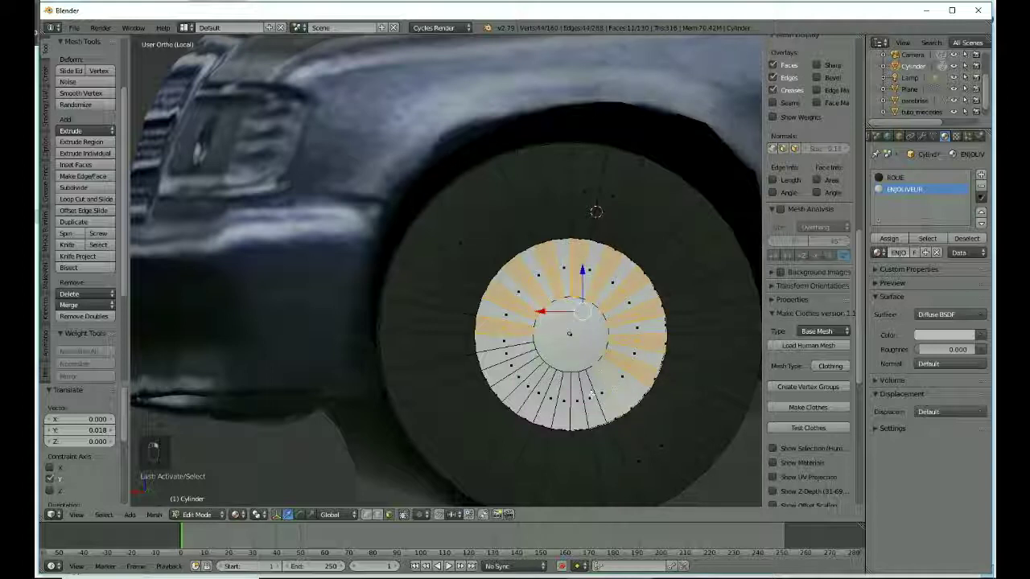
shift+right_click(592, 396)
shift+right_click(563, 400)
shift+right_click(534, 391)
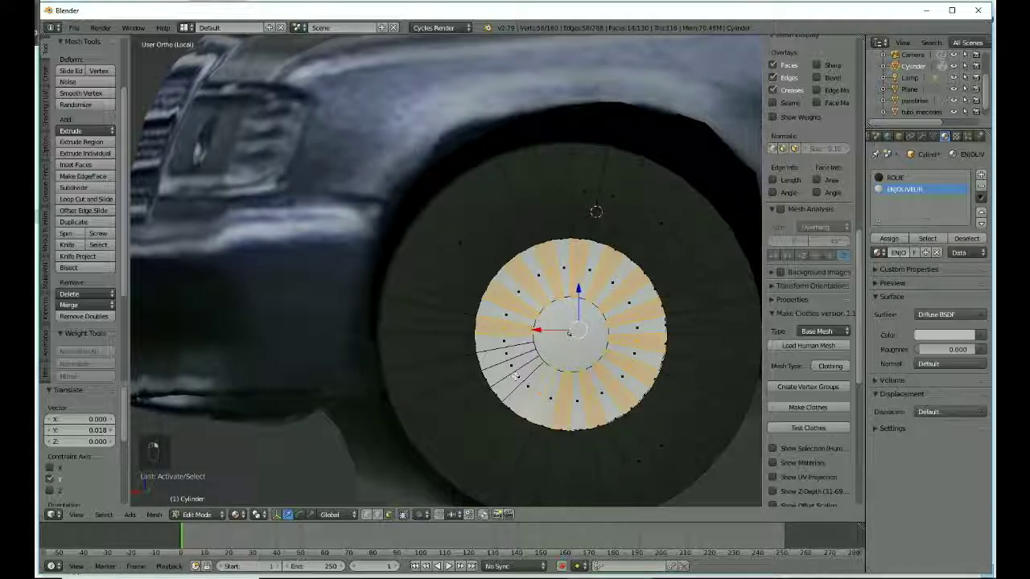
shift+right_click(515, 375)
shift+right_click(515, 354)
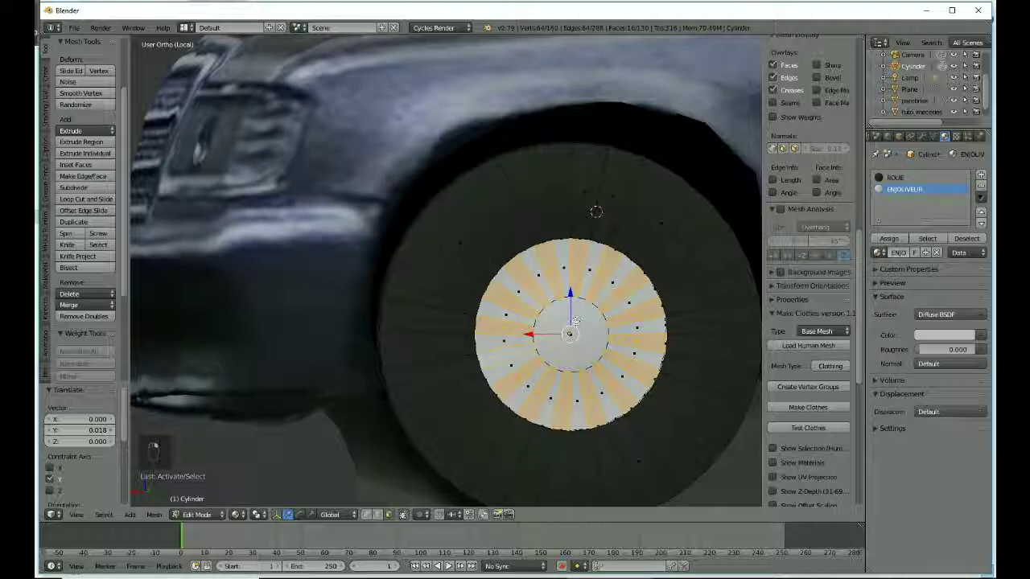
Add a third material named RAYON and assign it to the selected wedge faces.
click(980, 174)
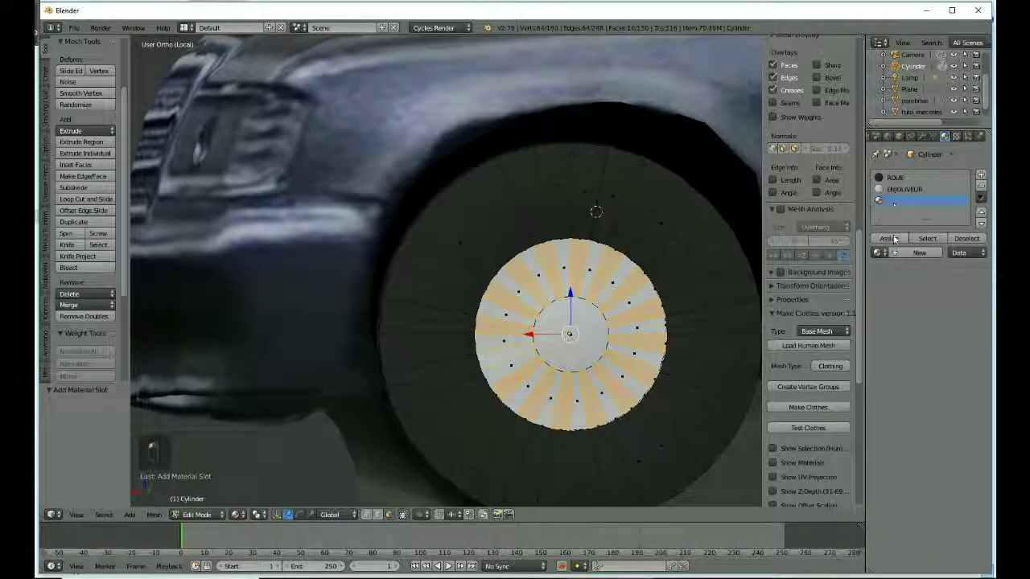
click(898, 251)
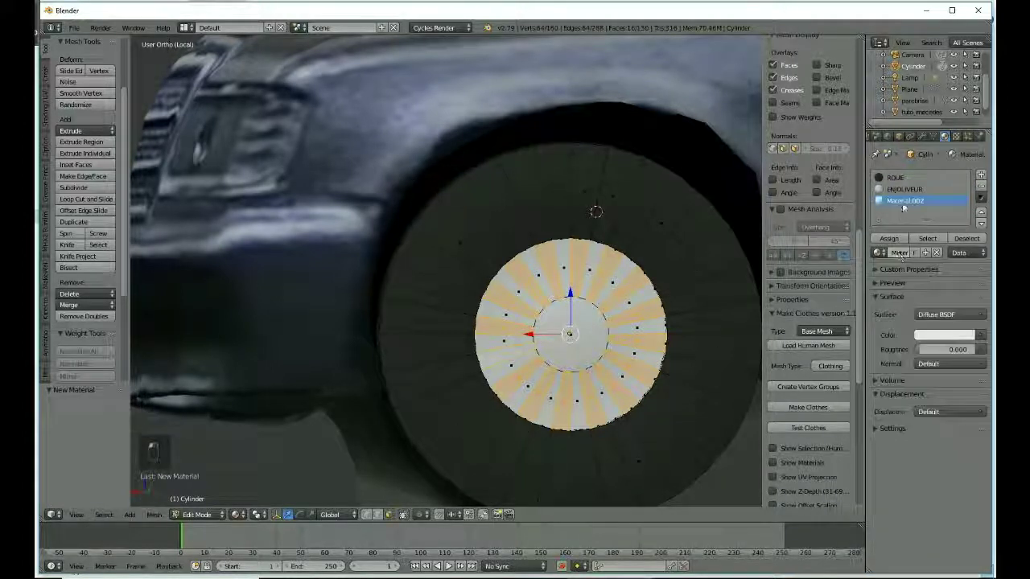
double_click(902, 202)
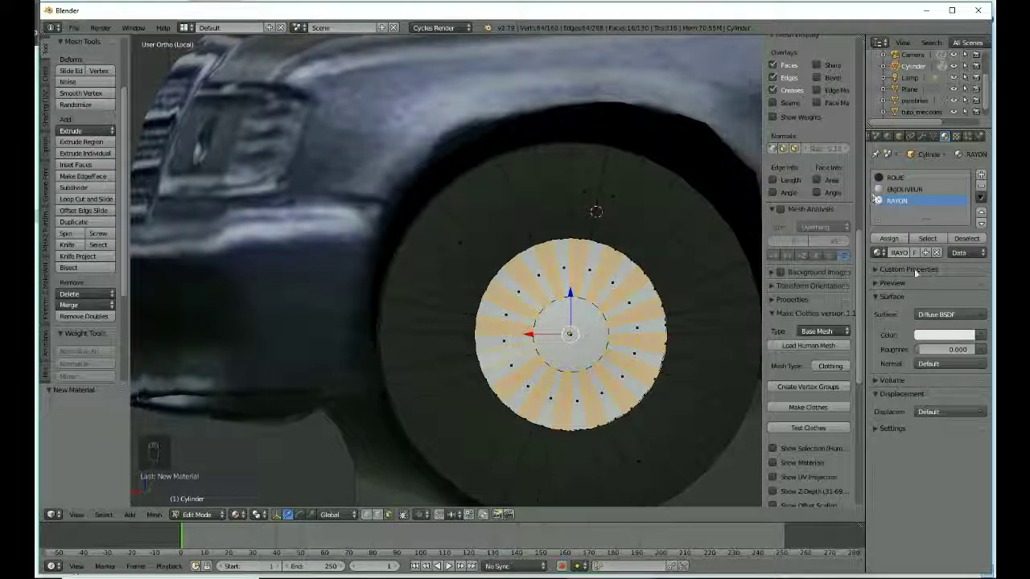
click(948, 335)
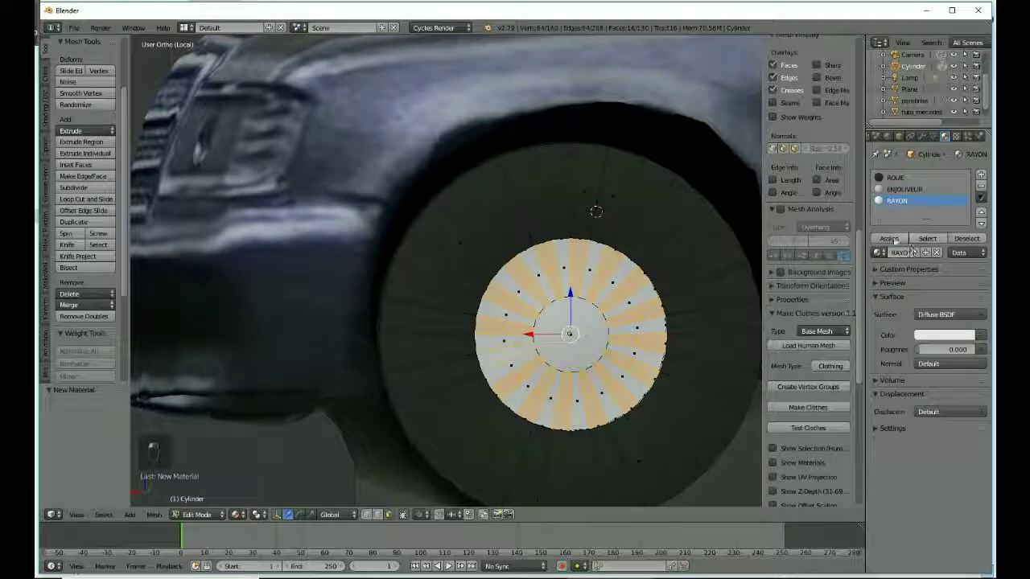
click(889, 238)
Set the RAYON material's diffuse colour to pale yellow and check the striped hubcap outside Edit Mode.
click(946, 335)
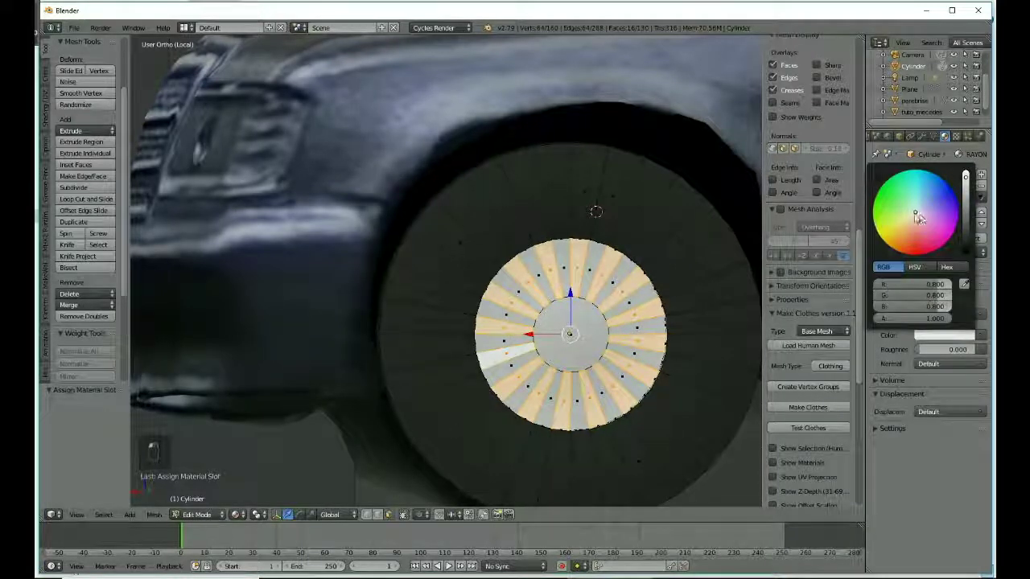
click(909, 218)
key(Tab)
middle_drag(580, 322, 616, 300)
scroll(626, 335, down, 5)
scroll(631, 314, up, 6)
key(Tab)
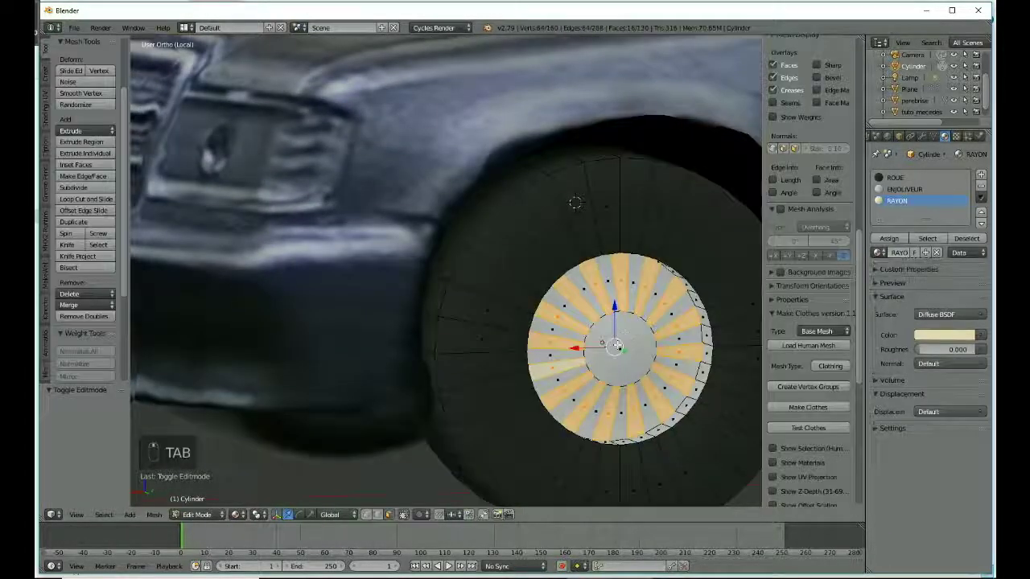
middle_drag(619, 347, 660, 381)
key(Tab)
scroll(659, 383, down, 6)
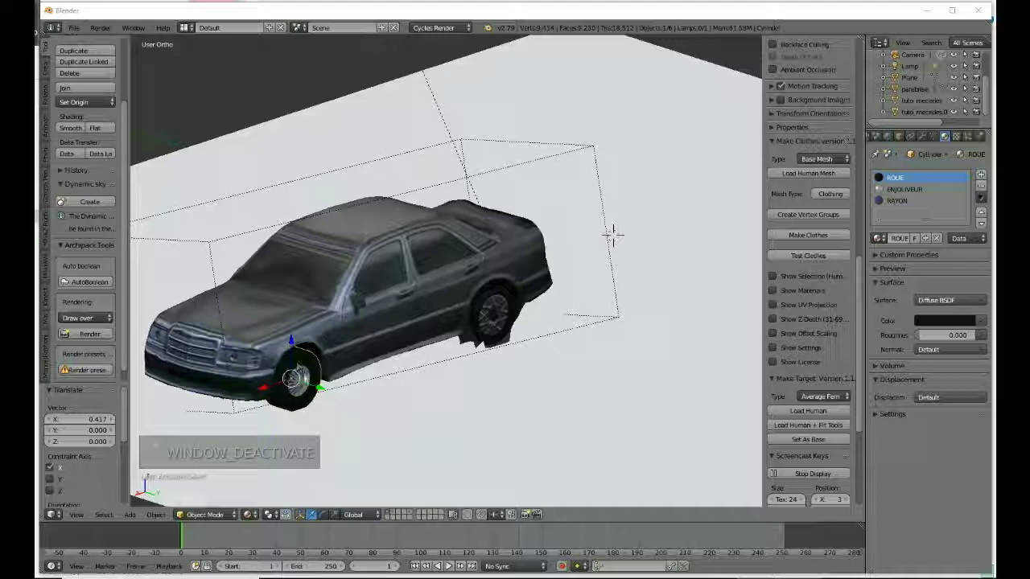
Examine the front wheel and its striped hubcap on the car, and check the wheel's modifiers.
mouse_move(329, 415)
middle_down()
mouse_move(311, 396)
mouse_move(331, 391)
mouse_move(311, 409)
middle_up()
scroll(270, 351, up, 4)
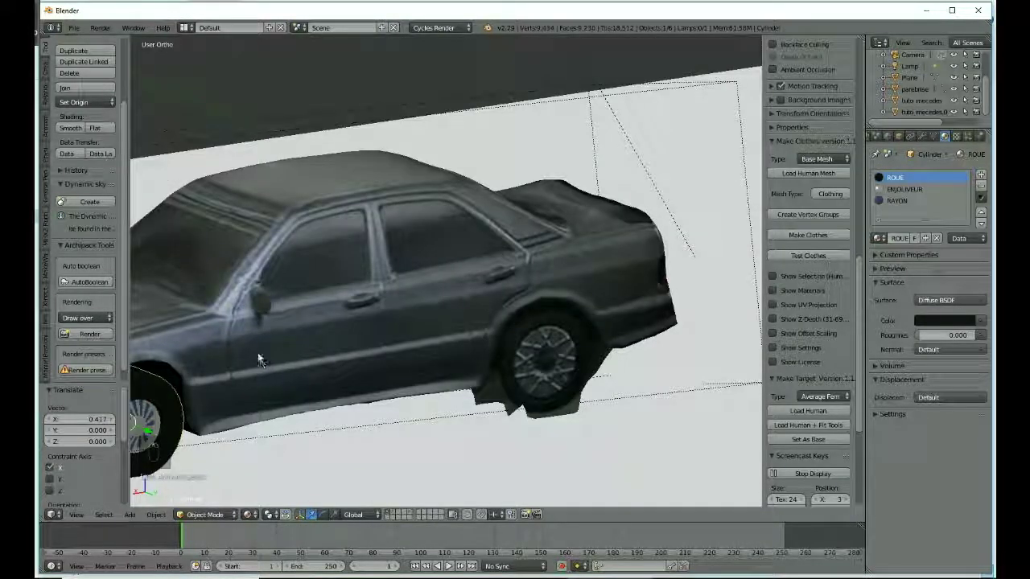
middle_drag(260, 357, 515, 287)
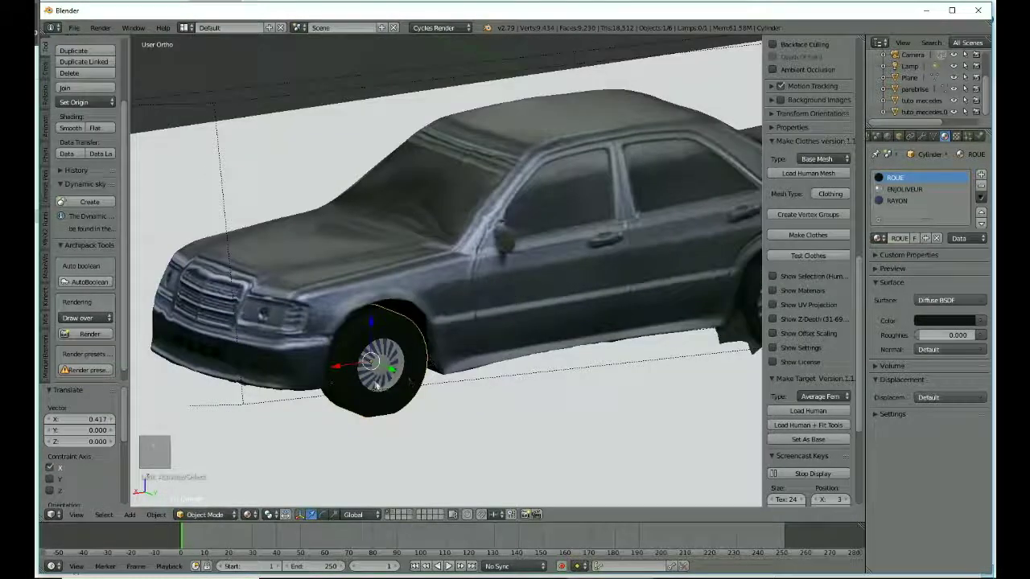
scroll(379, 362, up, 5)
right_click(379, 364)
mouse_move(380, 360)
middle_down()
mouse_move(362, 347)
mouse_move(386, 349)
mouse_move(387, 362)
middle_up()
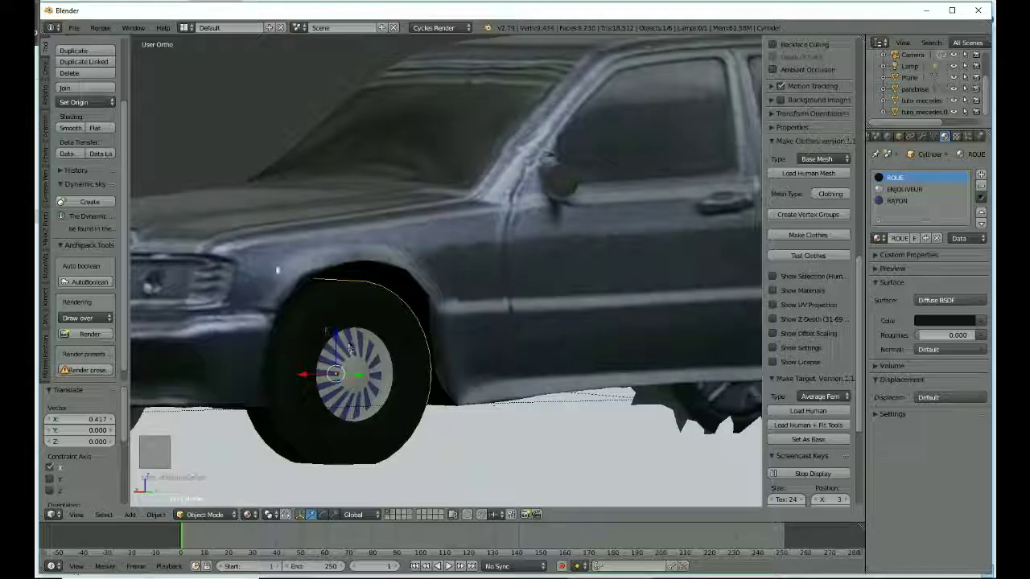
click(923, 137)
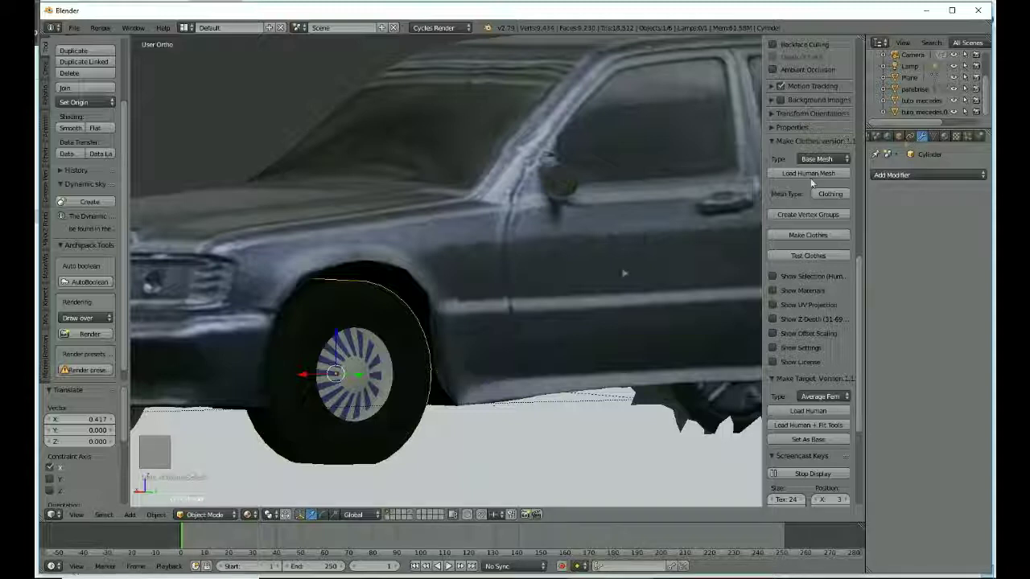
Try to parent the front wheel to the car body using Object (Keep Transform).
right_click(395, 337)
right_click(399, 333)
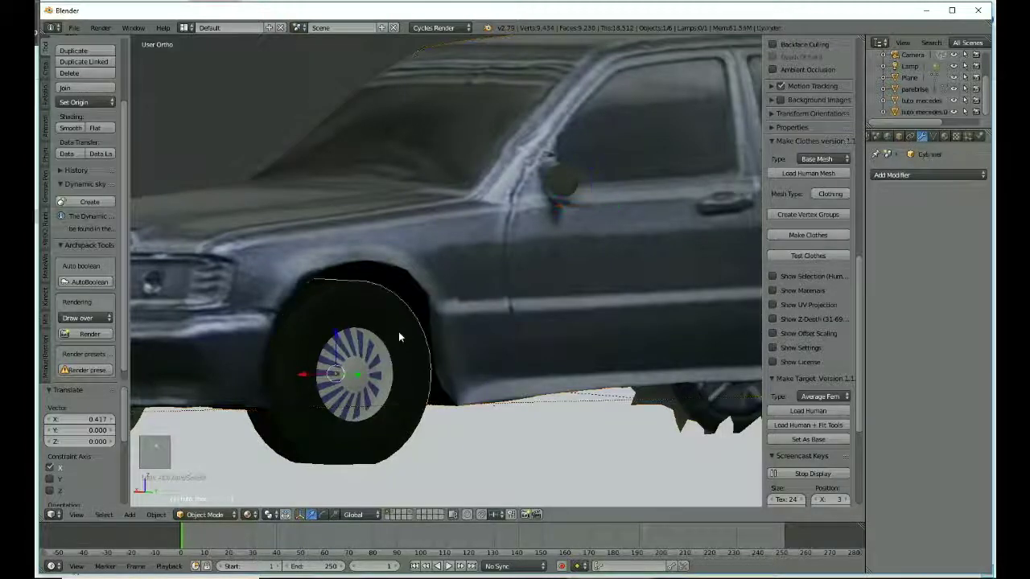
right_click(513, 279)
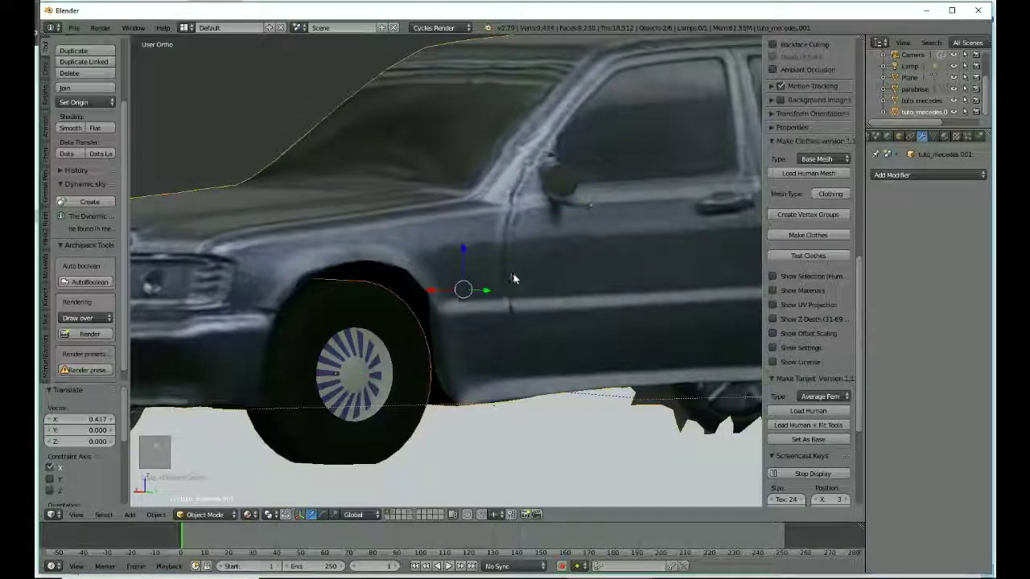
key(ctrl+p)
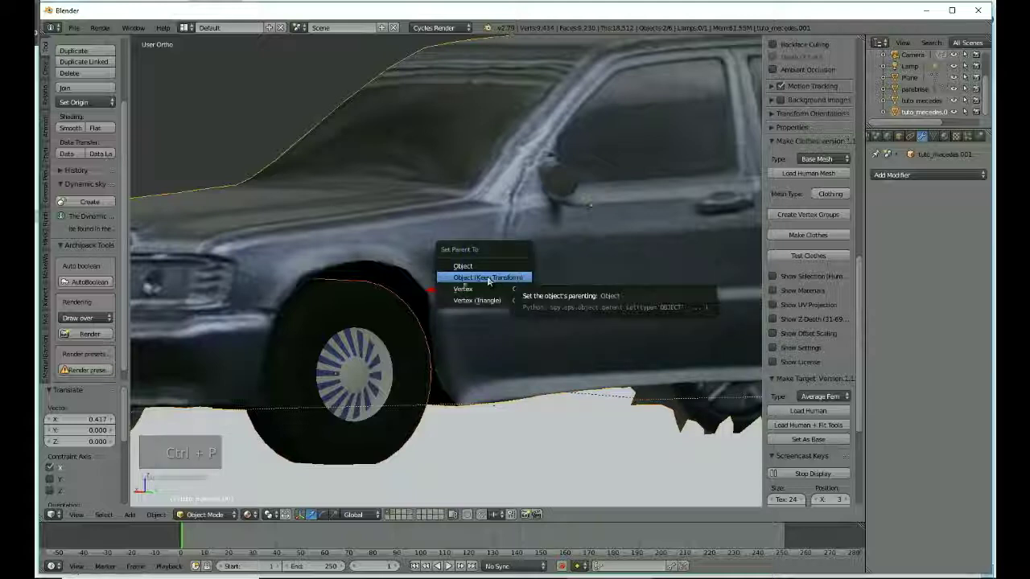
click(493, 278)
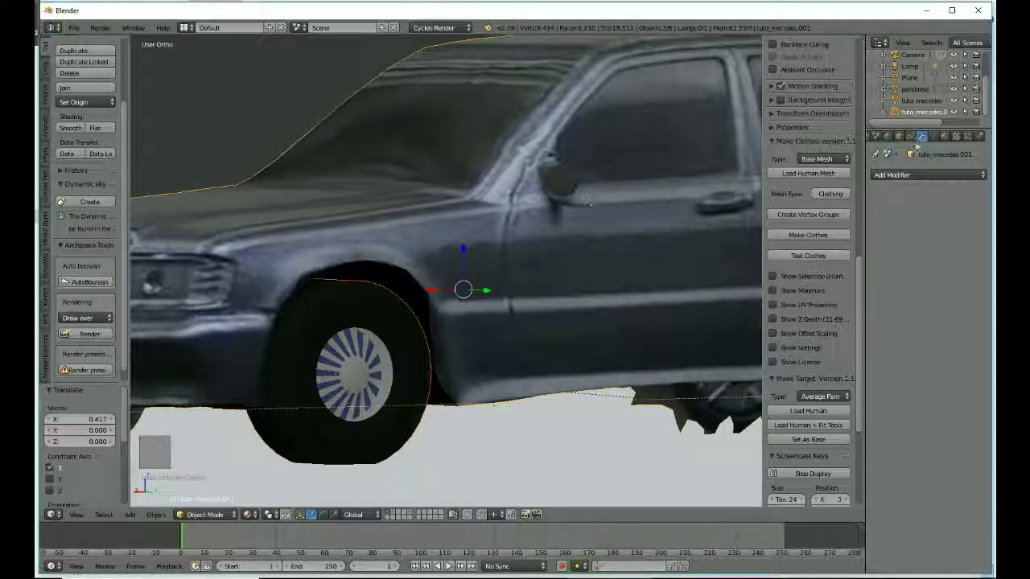
right_click(391, 326)
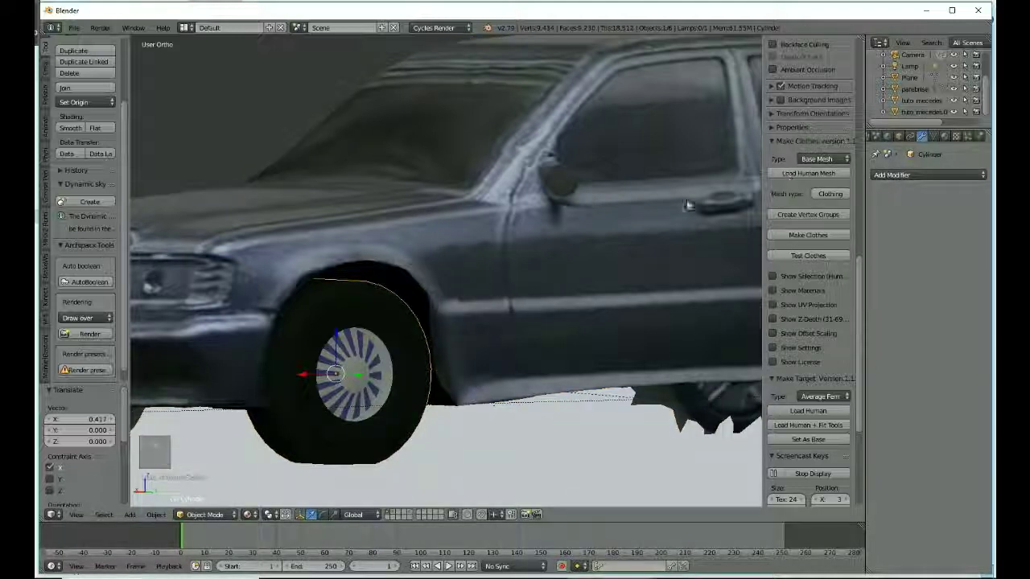
right_click(608, 216)
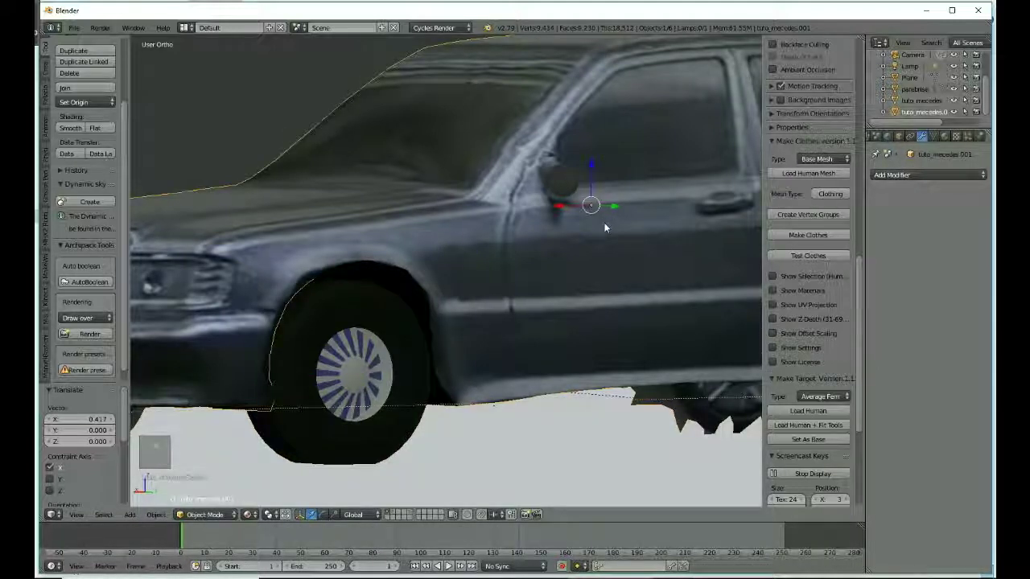
Set the car body's origin to its geometry with Origin to Geometry.
key(ctrl+alt+shift+c)
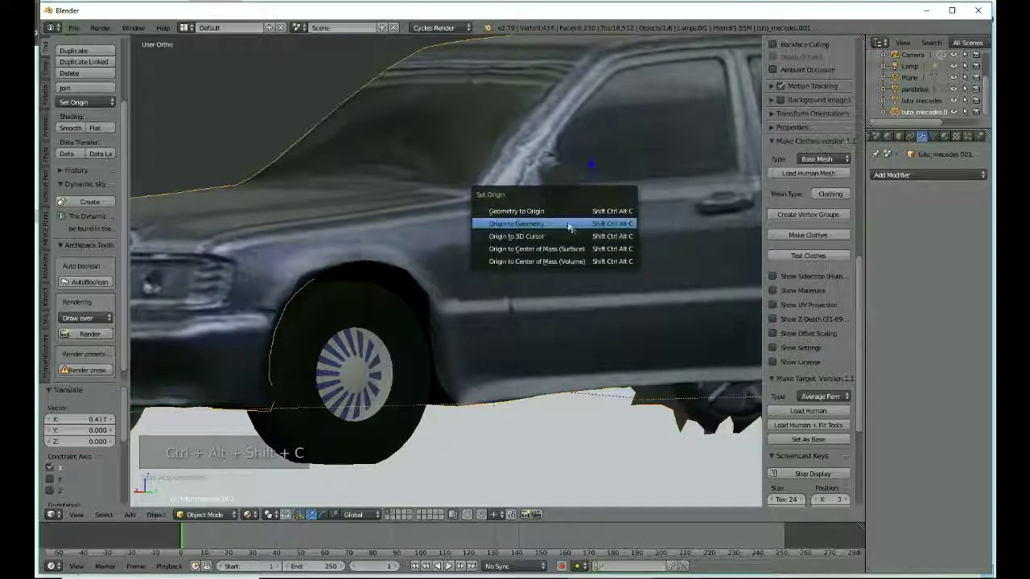
click(610, 225)
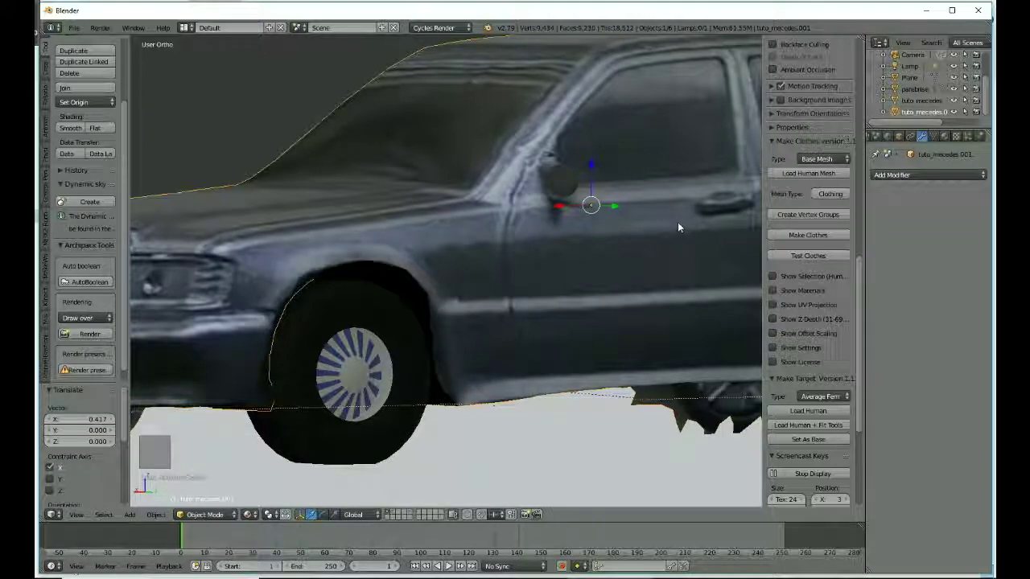
Select the front wheel and examine its Transformation constraint, including the target, source location, destination rotation and Local Space settings.
right_click(383, 325)
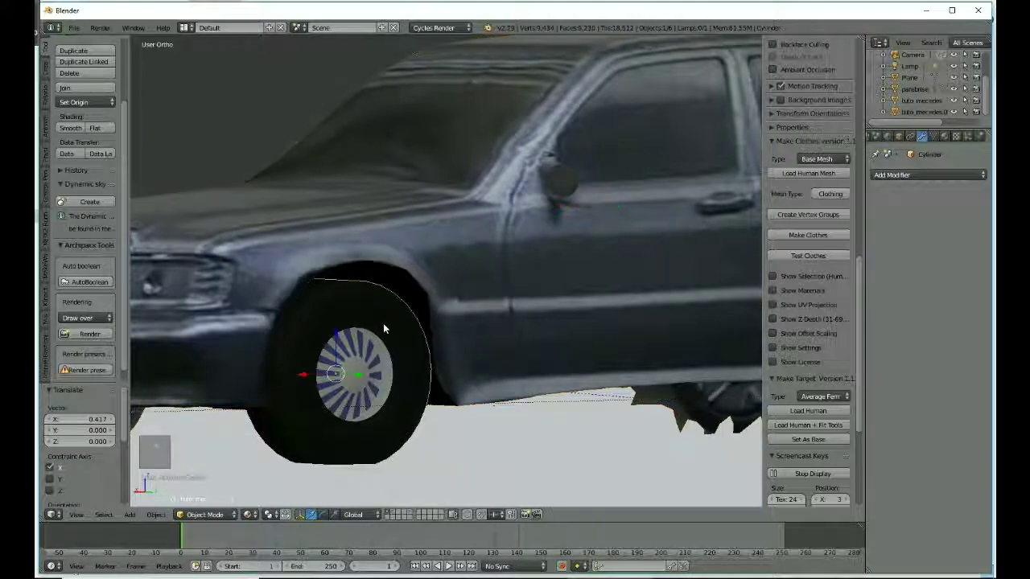
click(912, 136)
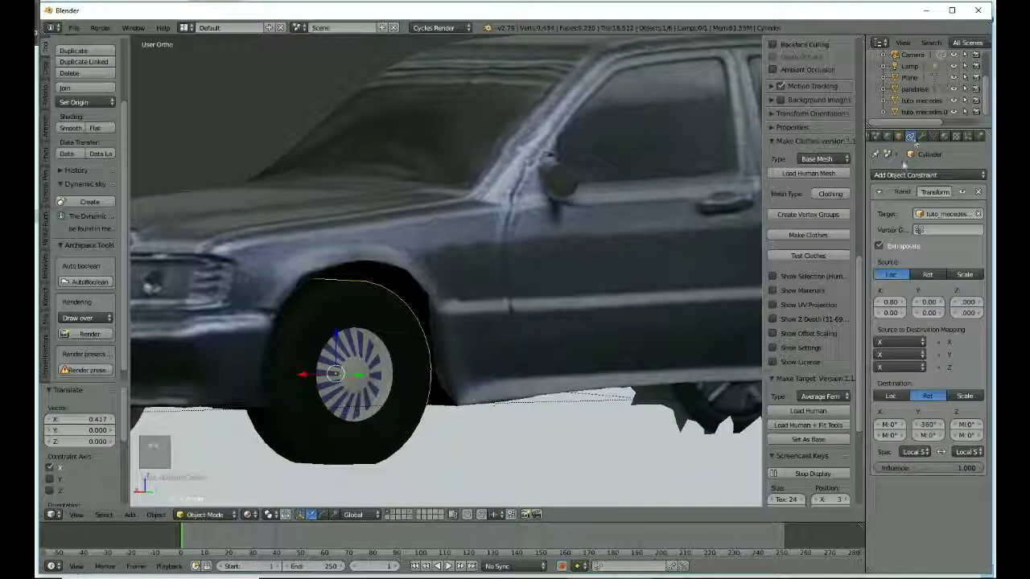
click(921, 176)
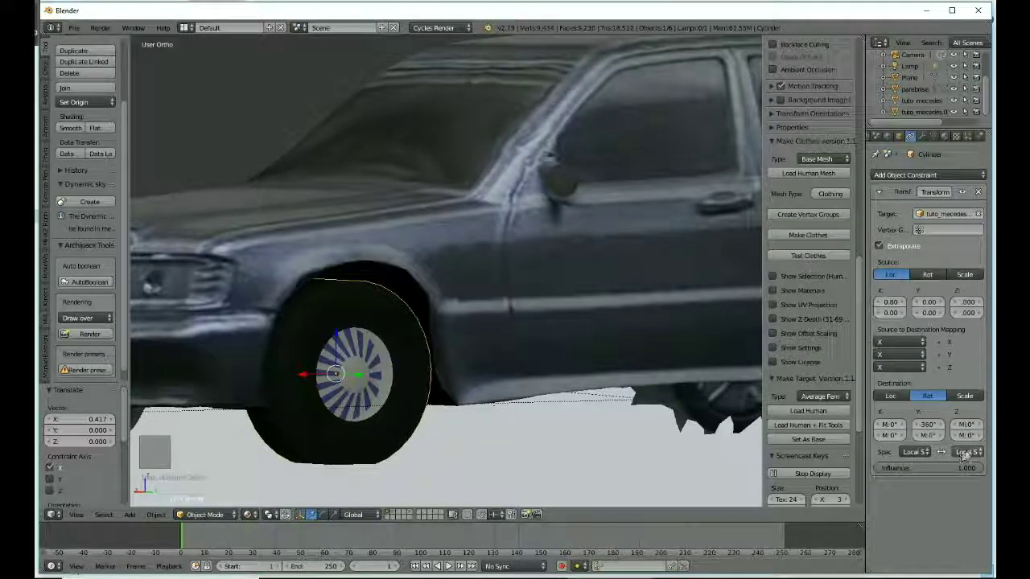
click(916, 452)
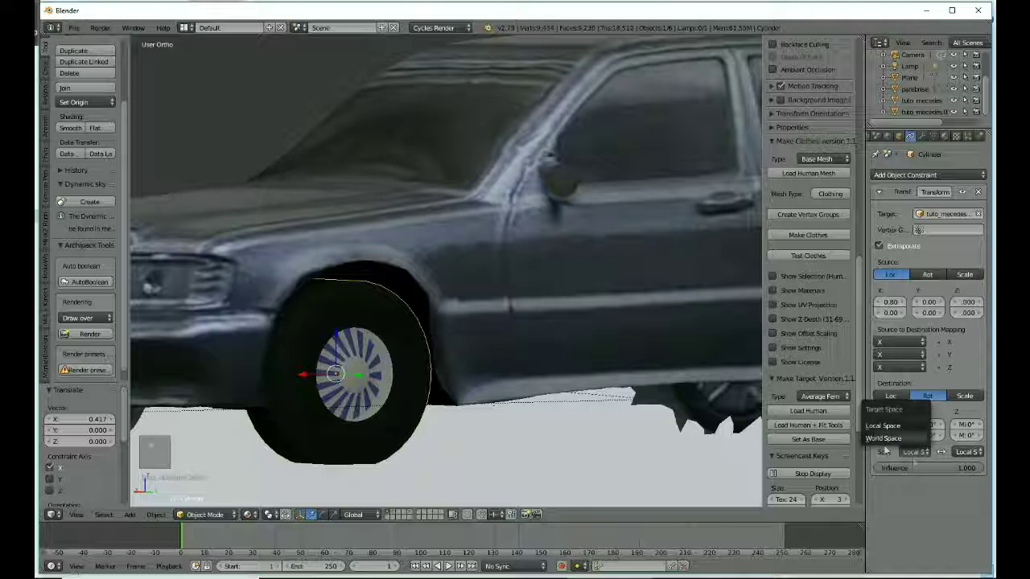
click(965, 453)
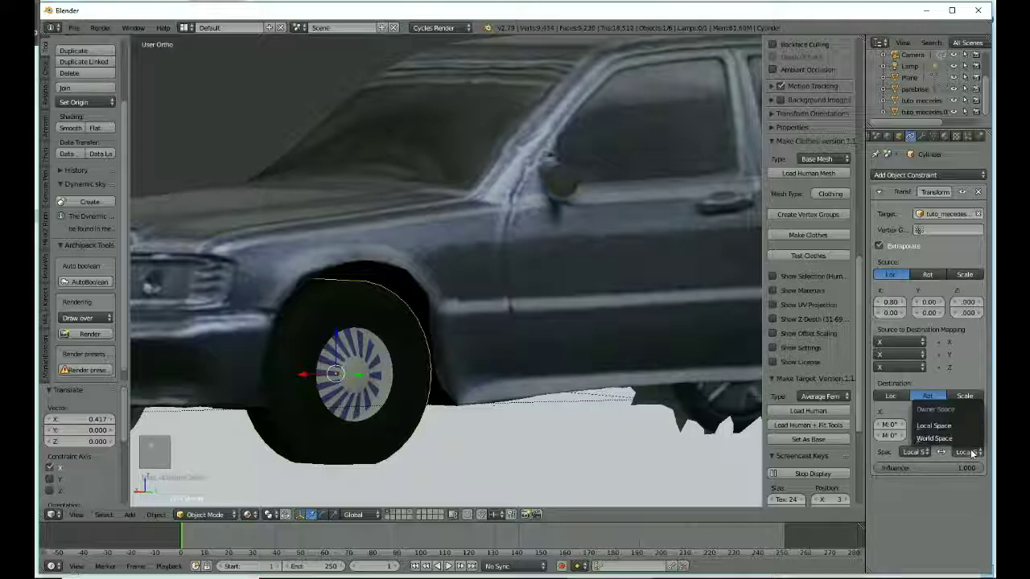
click(964, 427)
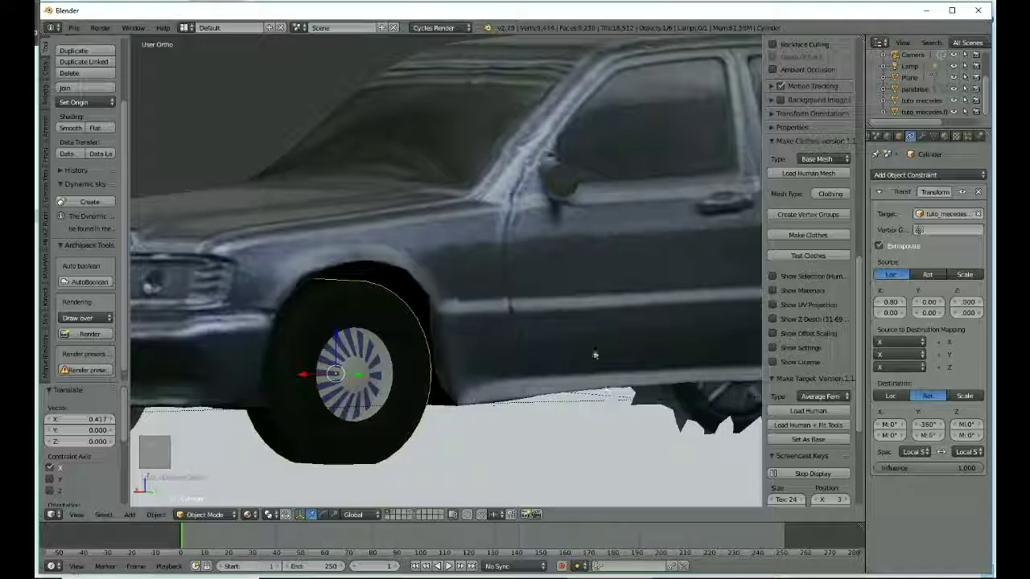
Move the car body about -0.062 along X to test the wheel's constraint-driven rotation.
right_click(573, 301)
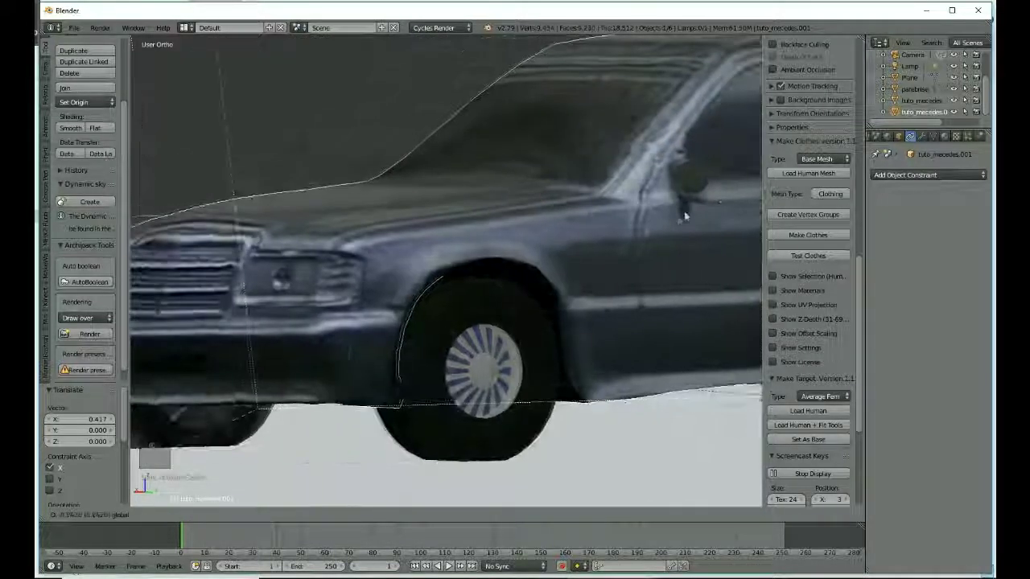
click(451, 348)
Set the first source X value of the wheel's constraint to 1.00 and test it by moving the body about -0.095 along X.
right_click(412, 349)
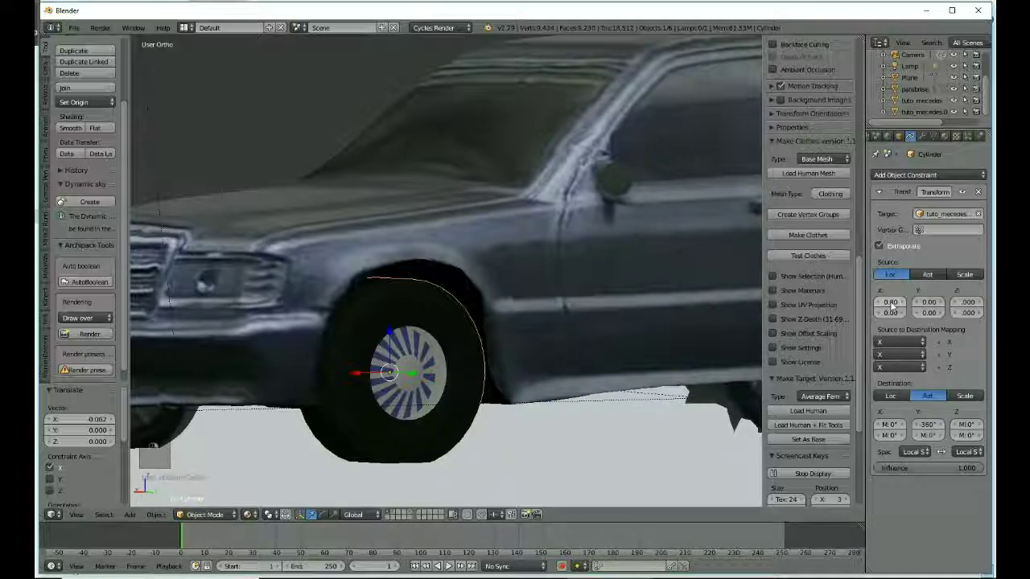
click(887, 304)
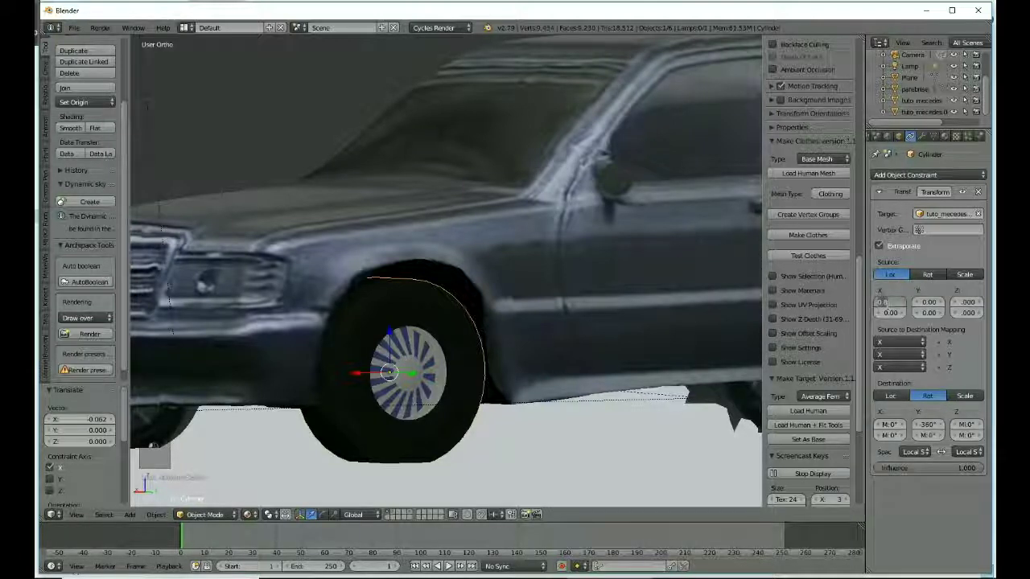
key(Return)
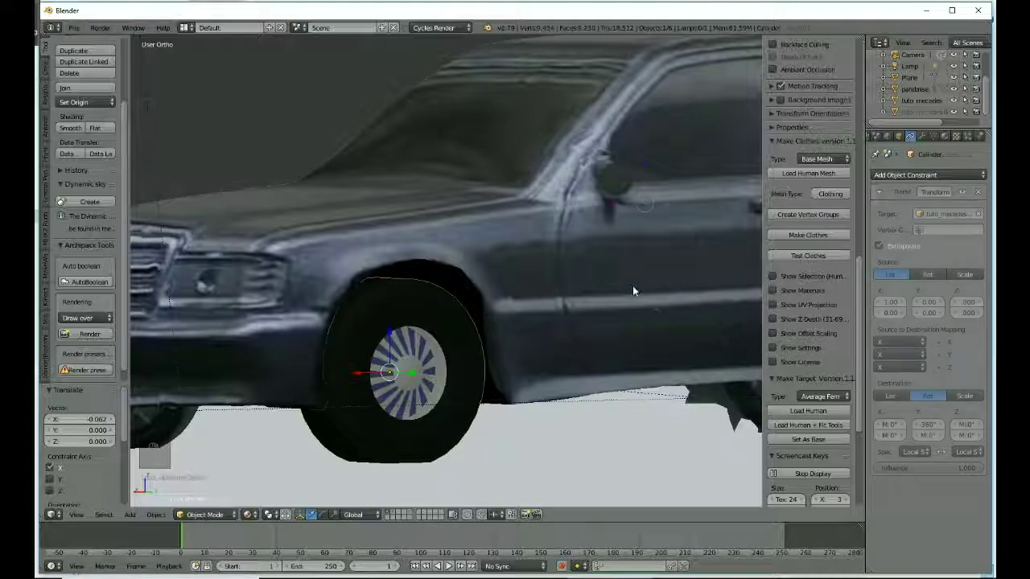
right_click(632, 285)
key(g)
key(x)
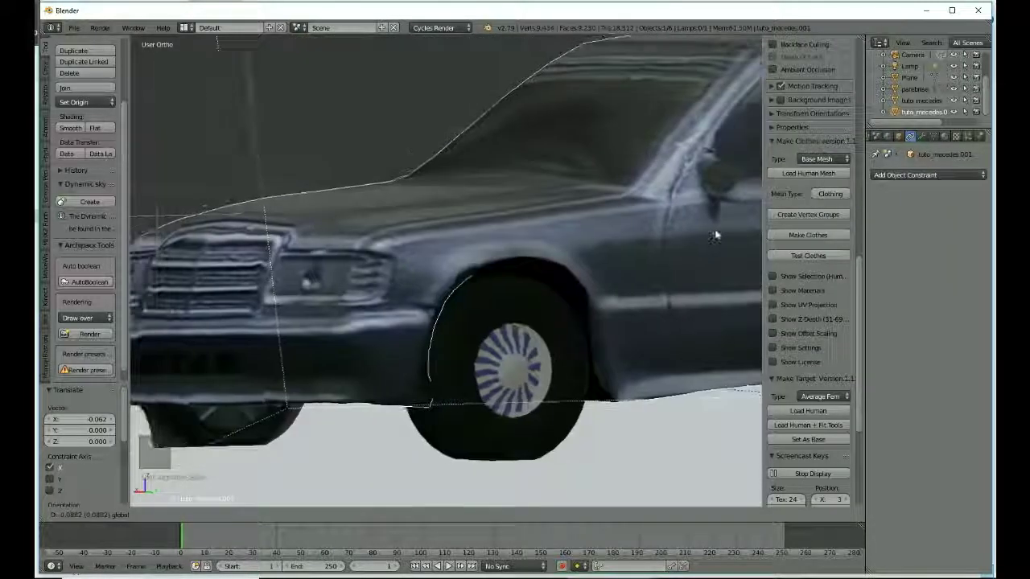
click(643, 271)
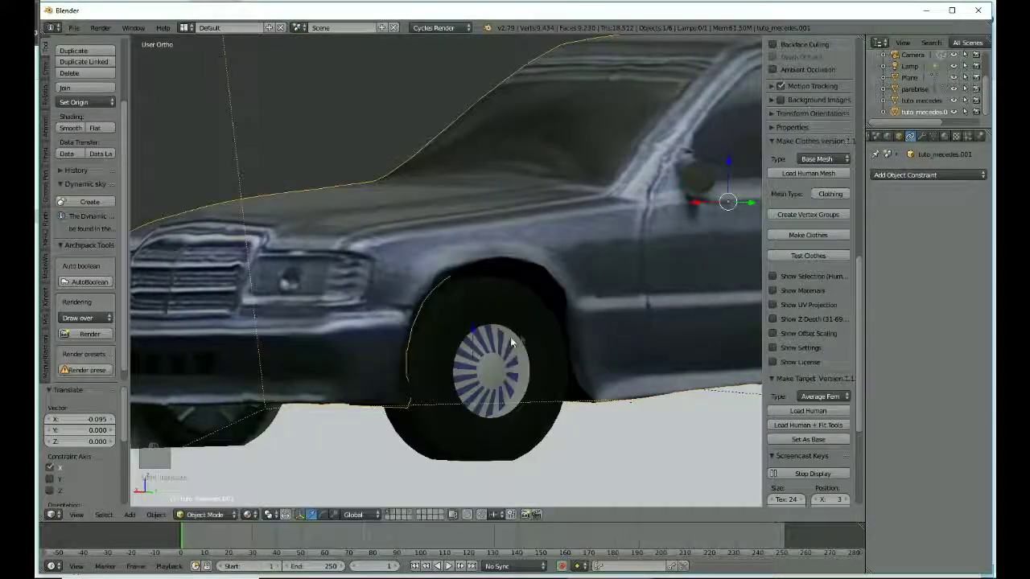
Set the wheel constraint's first source X value to 2.00 and test it by moving the body about -0.031 along X.
right_click(491, 370)
click(886, 302)
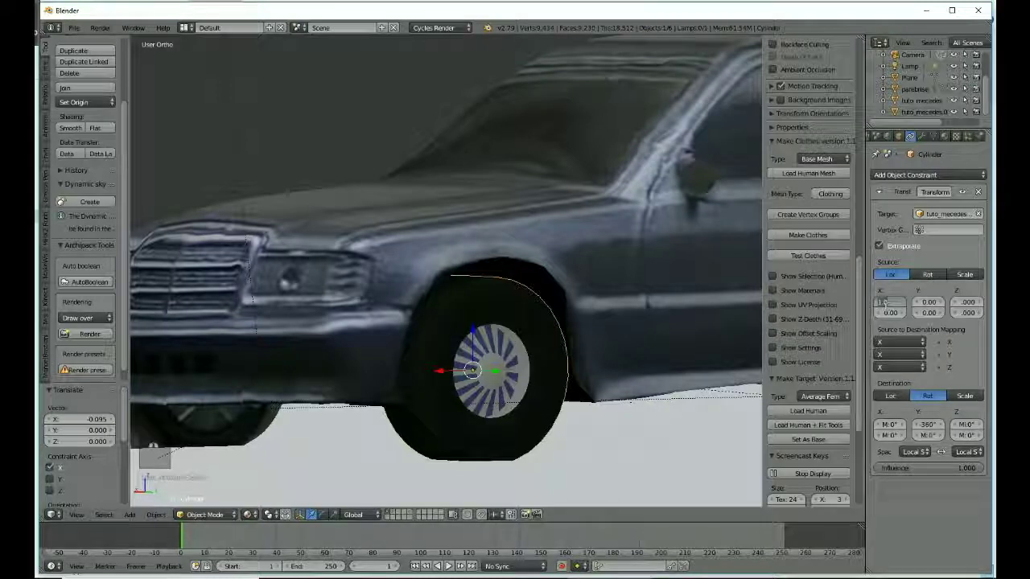
key(Return)
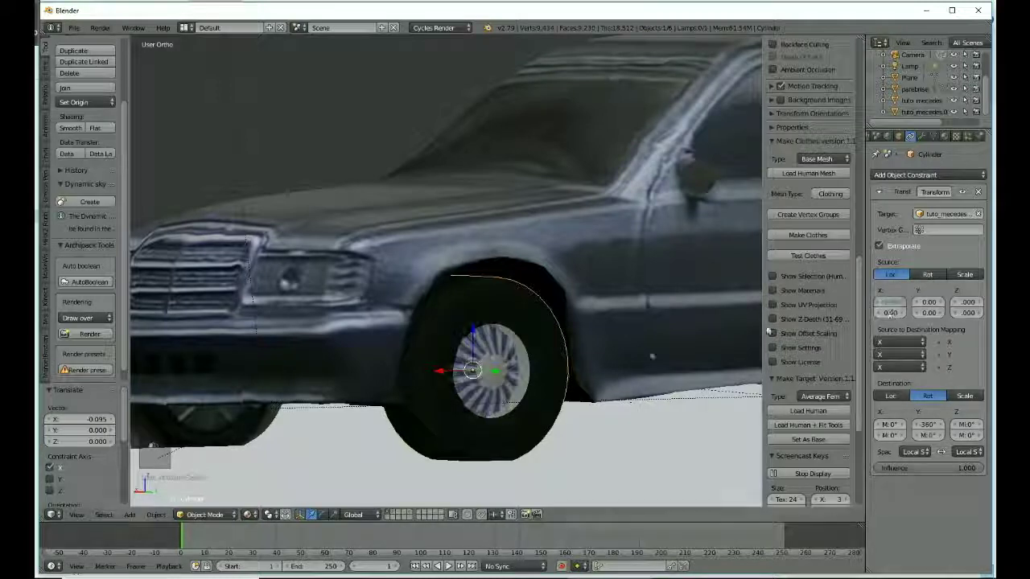
right_click(622, 287)
key(g)
key(x)
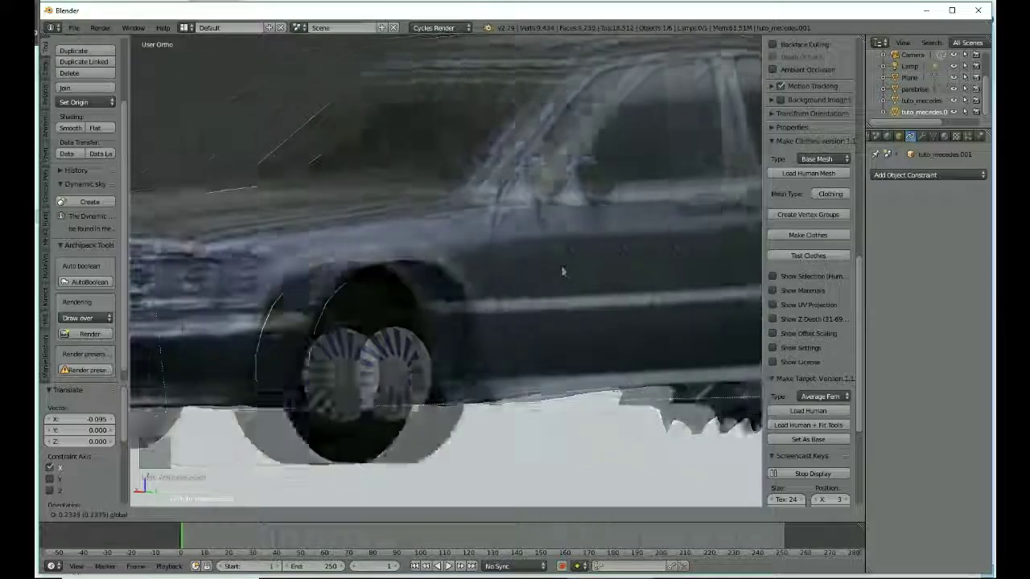
click(644, 286)
Set the wheel constraint's first source X value to 0.8 and test it by moving the body about 0.212 along X.
right_click(535, 328)
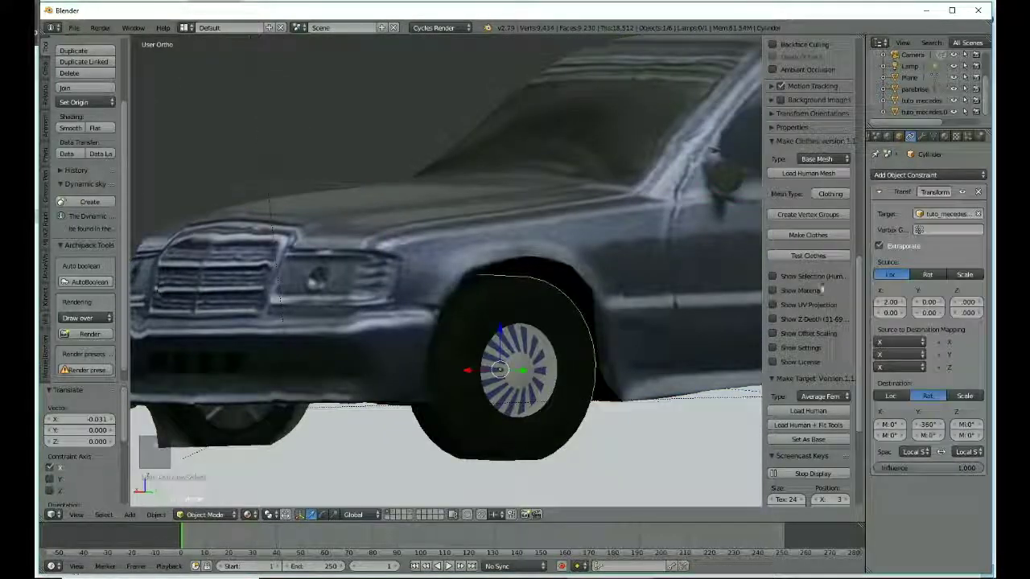
click(883, 301)
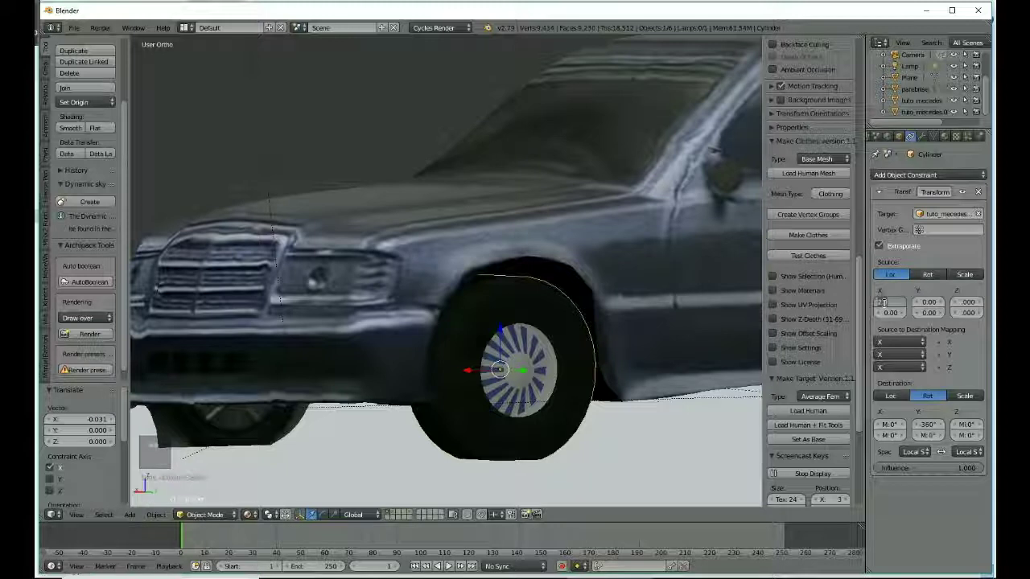
text(0.8)
key(Return)
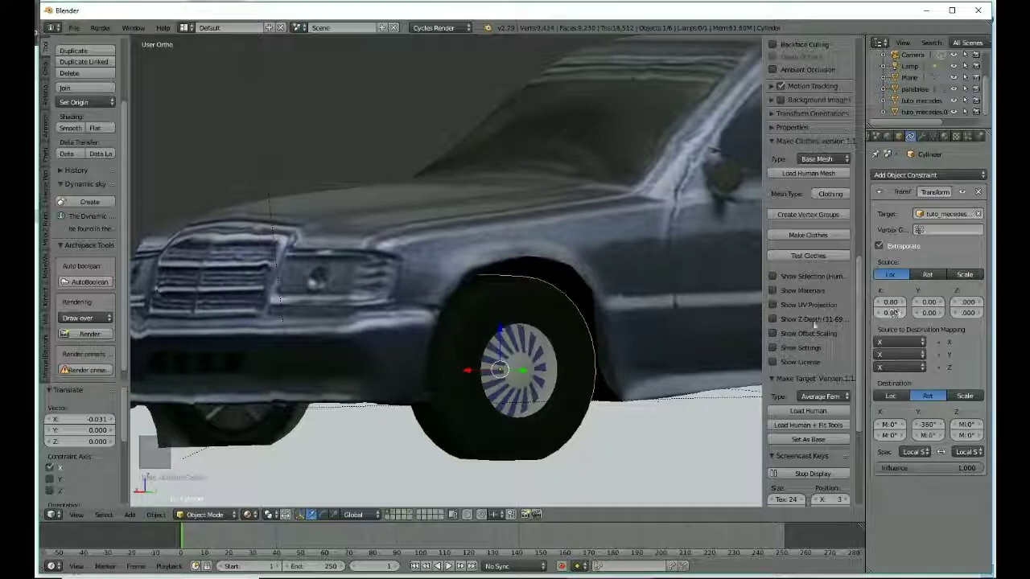
right_click(696, 335)
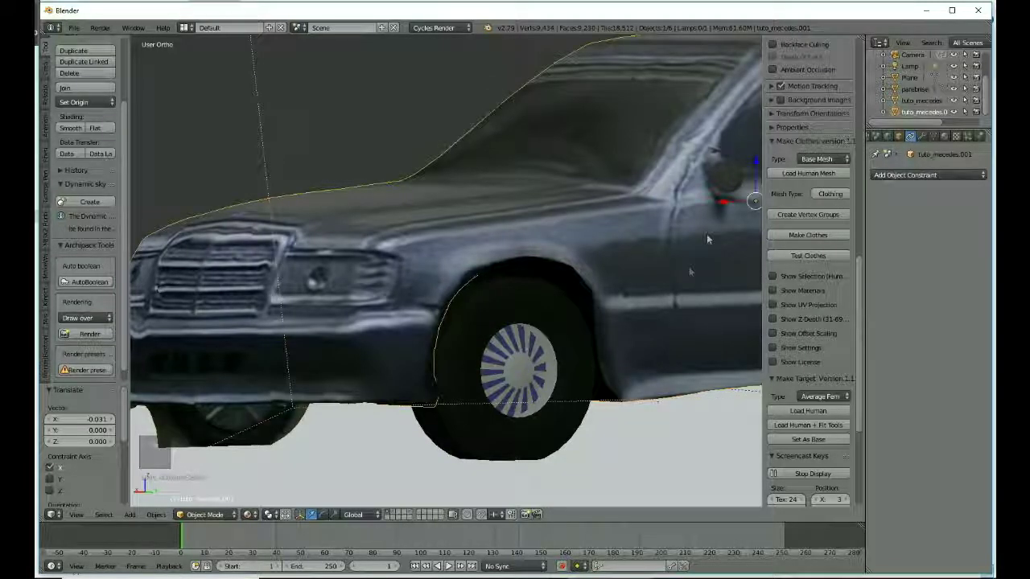
key(g)
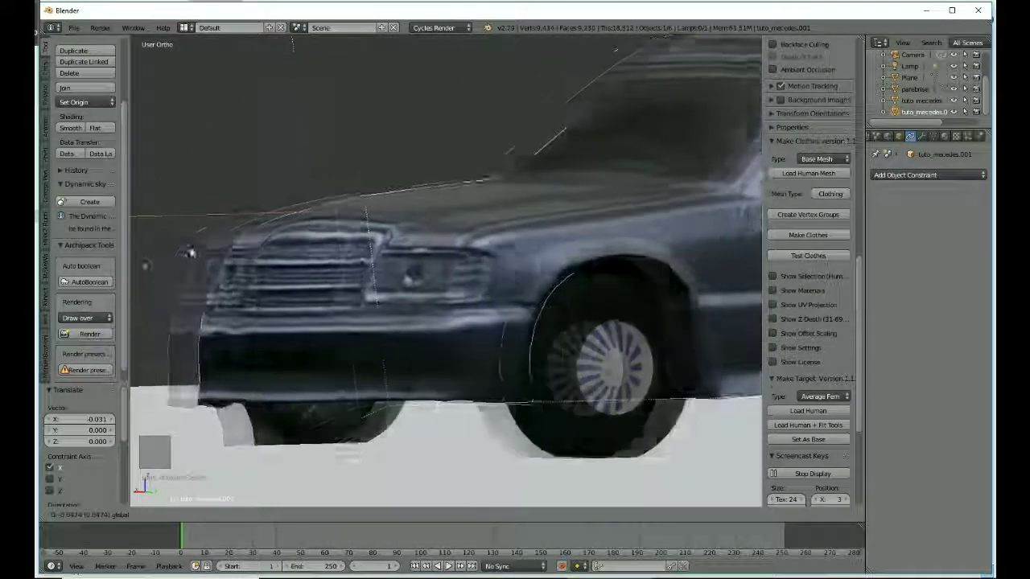
click(539, 321)
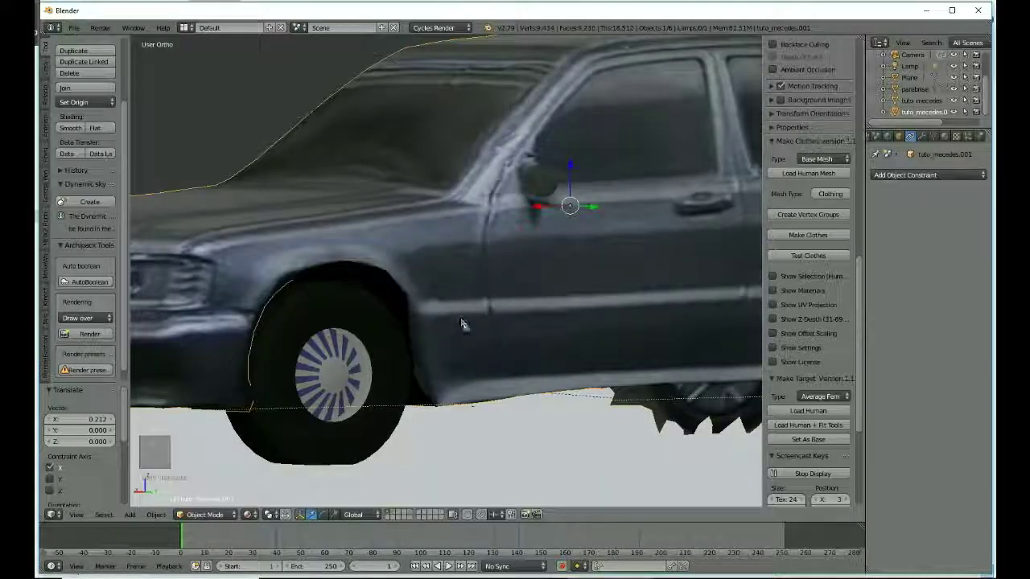
Nudge the car body slightly, then move it about -0.108 along Y and view the car and wheel.
right_drag(485, 340, 493, 321)
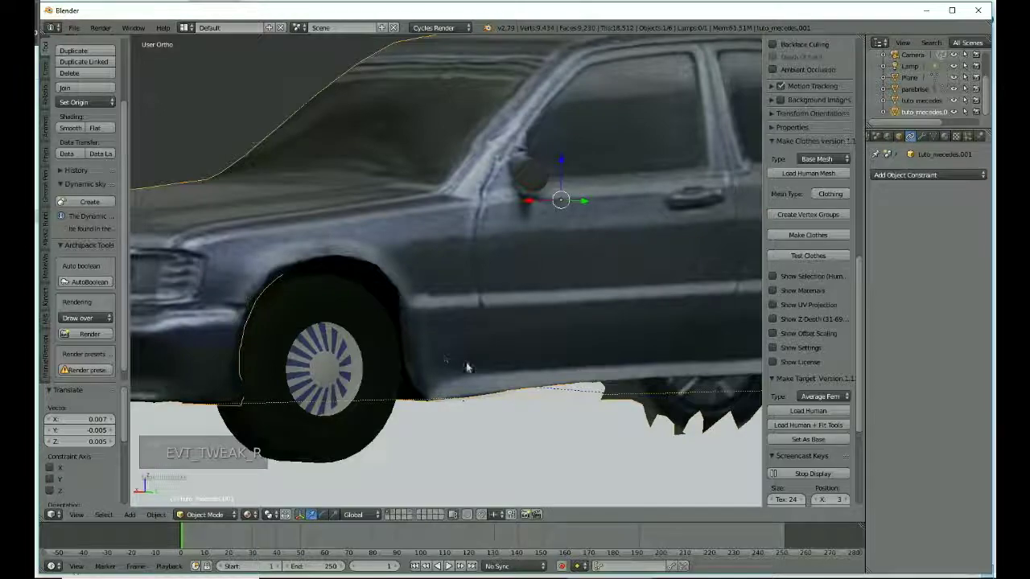
middle_drag(467, 363, 467, 329)
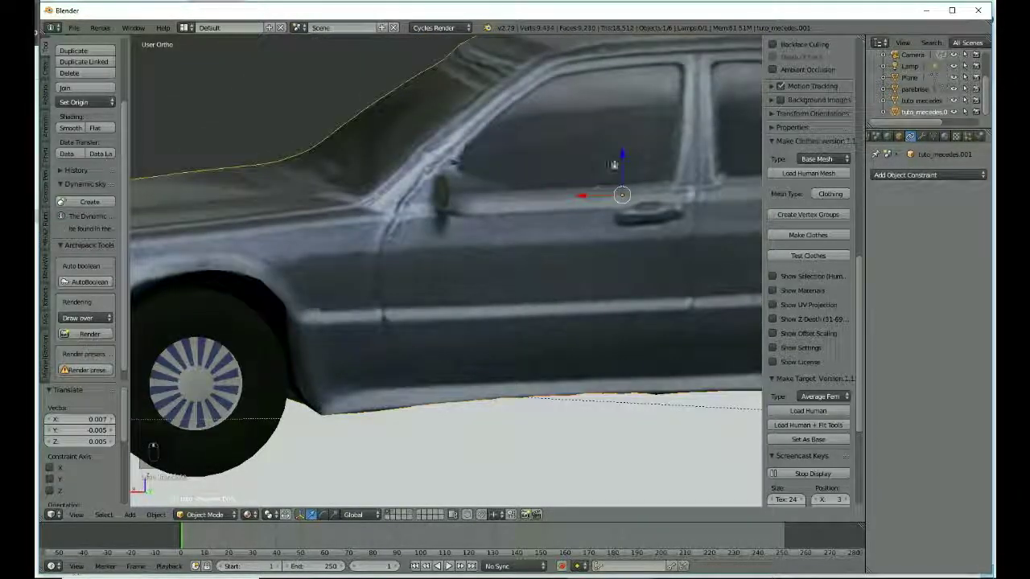
mouse_move(621, 158)
mouse_down()
mouse_move(618, 114)
mouse_move(610, 477)
mouse_move(586, 75)
mouse_move(584, 108)
mouse_move(606, 163)
mouse_up()
middle_drag(615, 167, 479, 121)
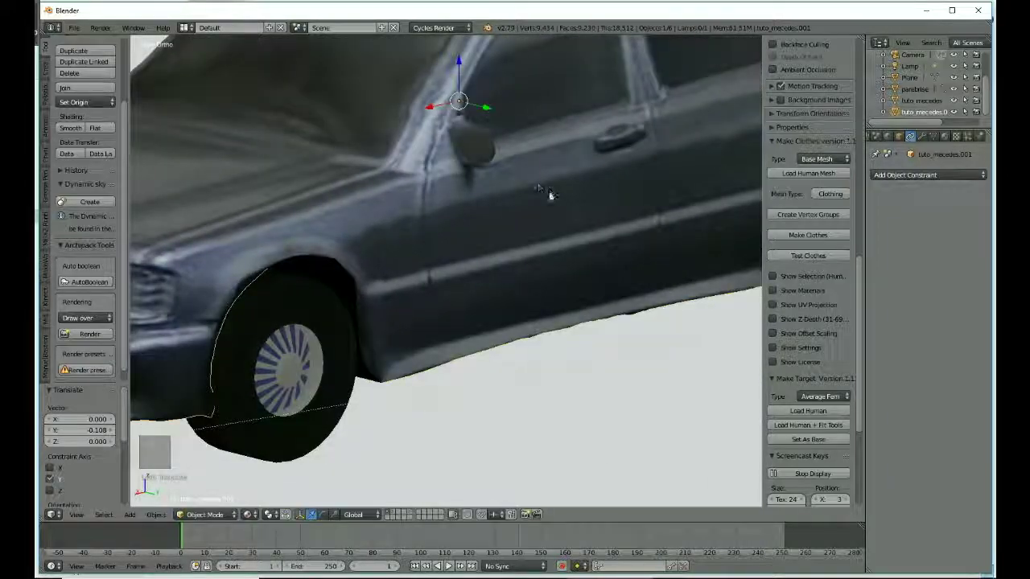
scroll(547, 193, down, 5)
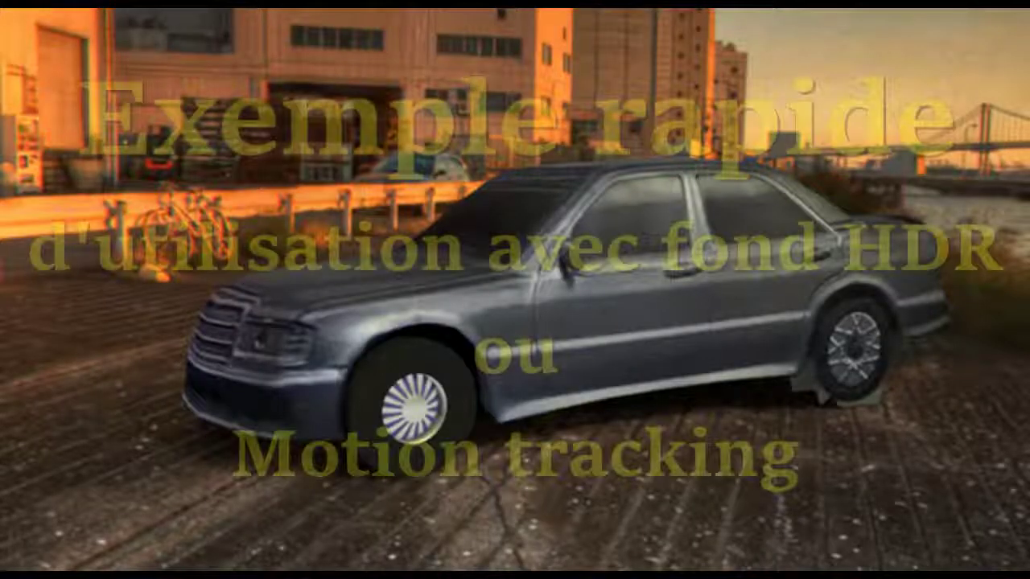